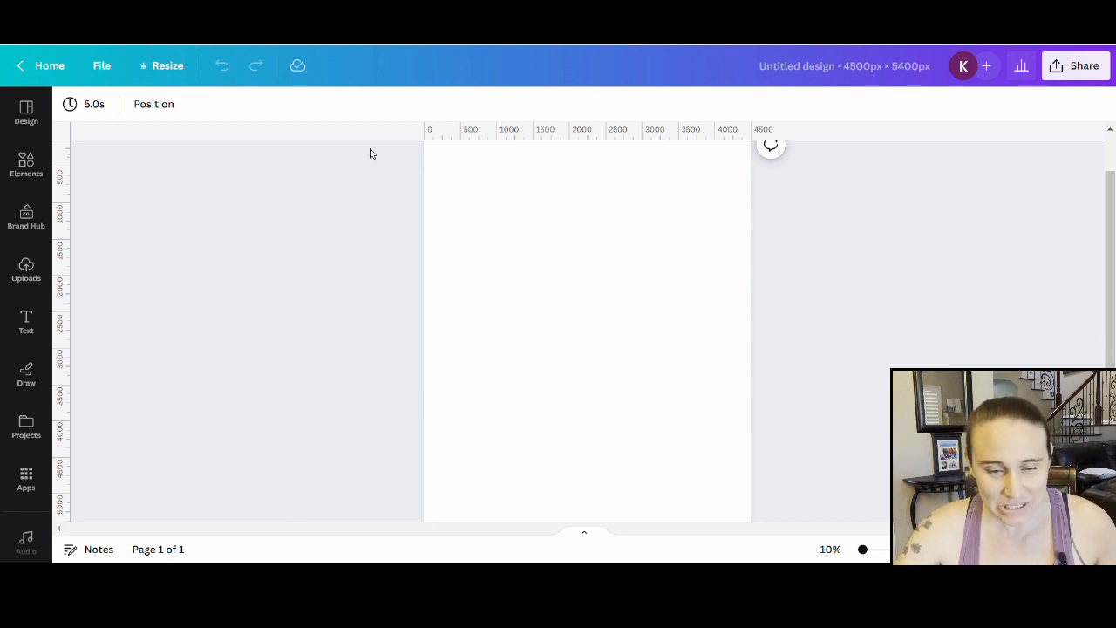
Set the page's background colour to black
click(601, 270)
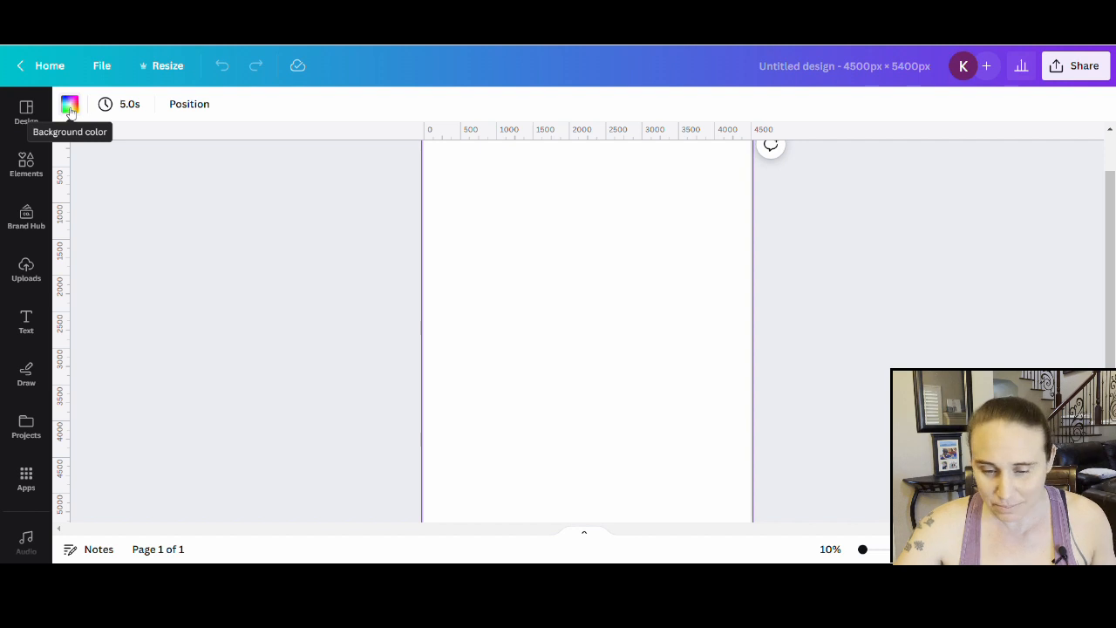
click(71, 108)
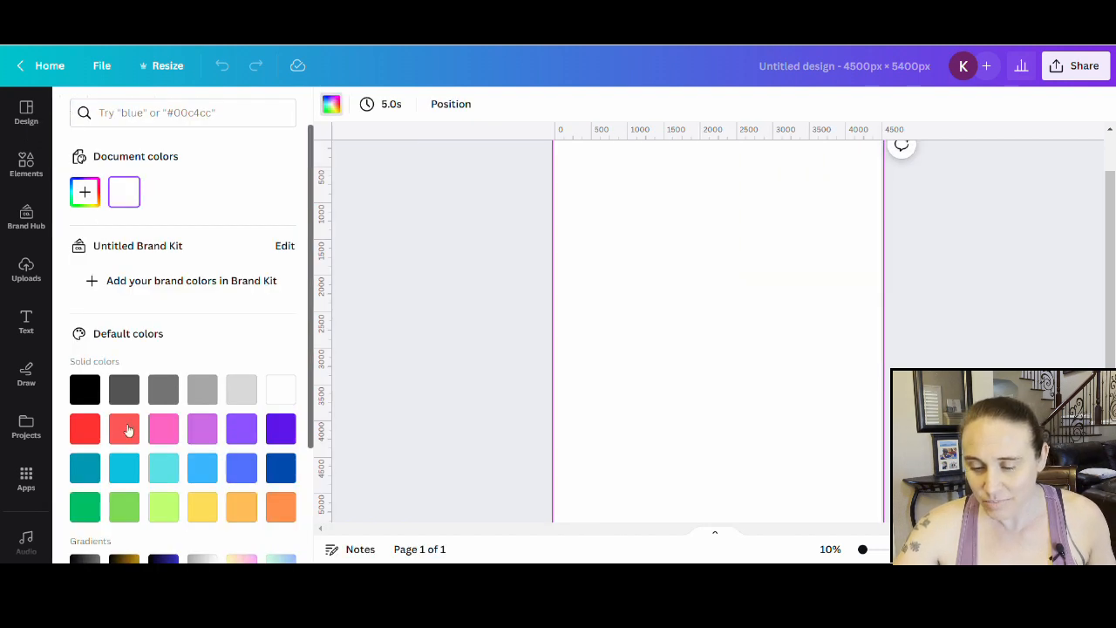
click(84, 394)
click(381, 324)
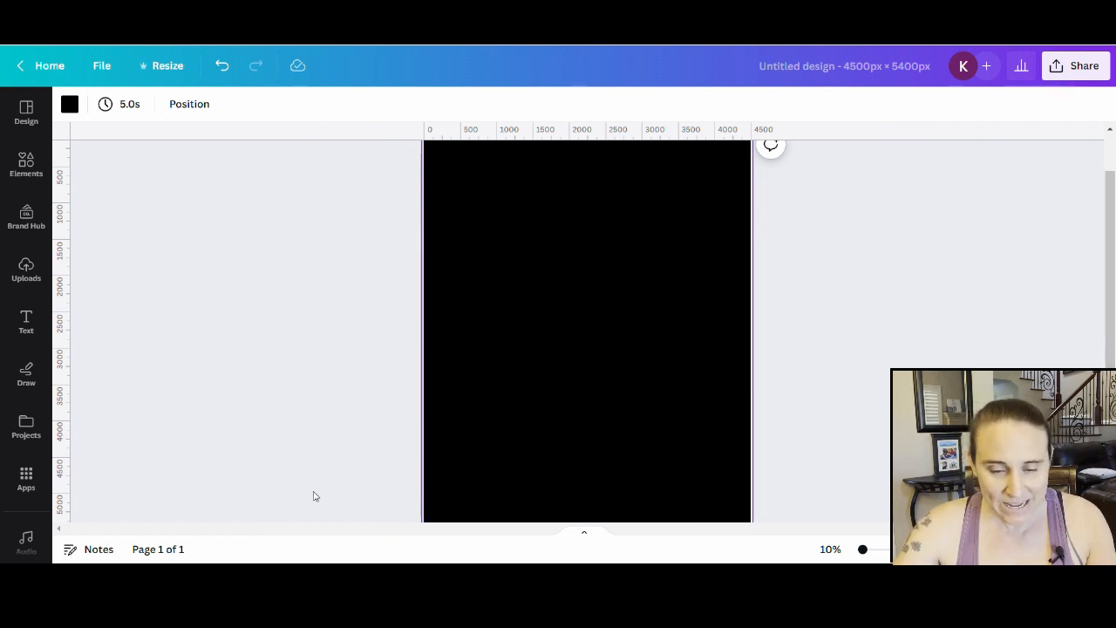
Search the elements library for "surfboards" and show all the graphics results
click(26, 167)
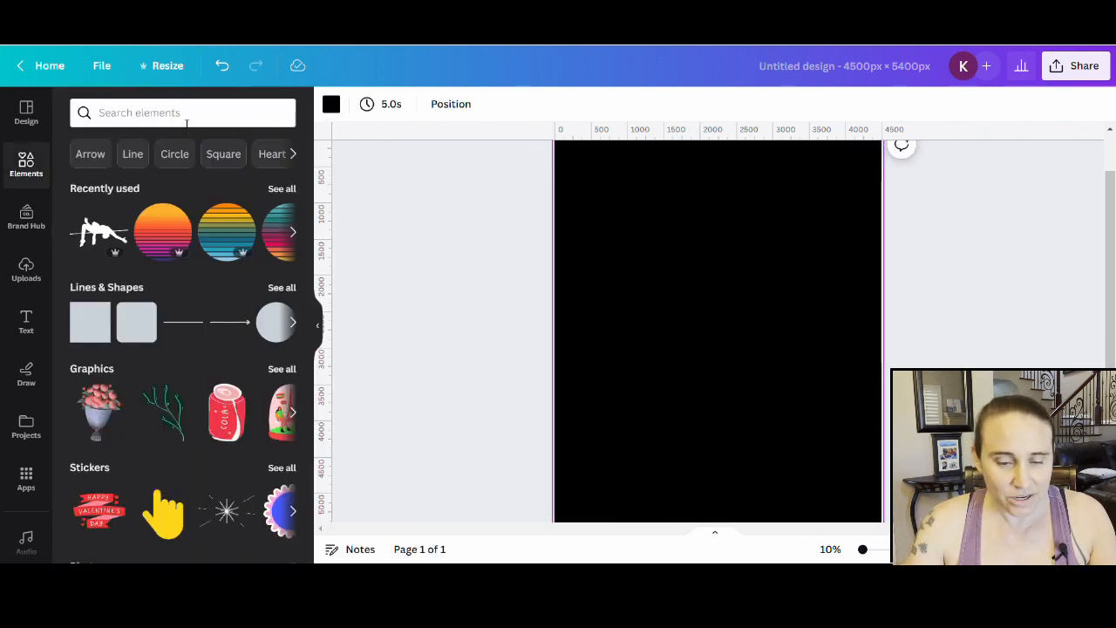
click(188, 115)
text(suf)
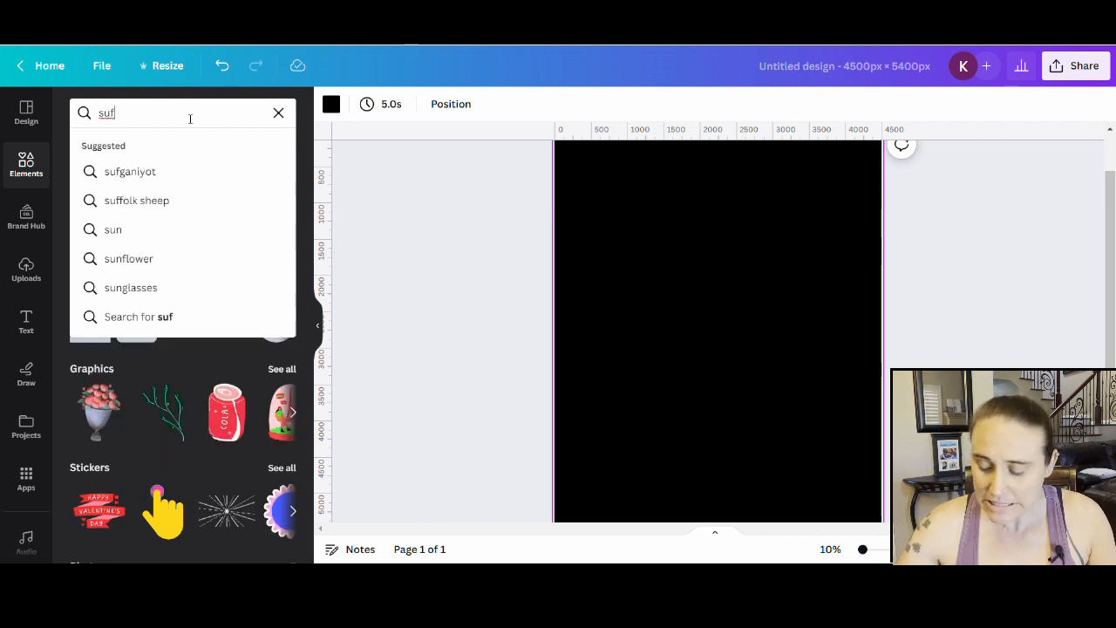
key(BackSpace)
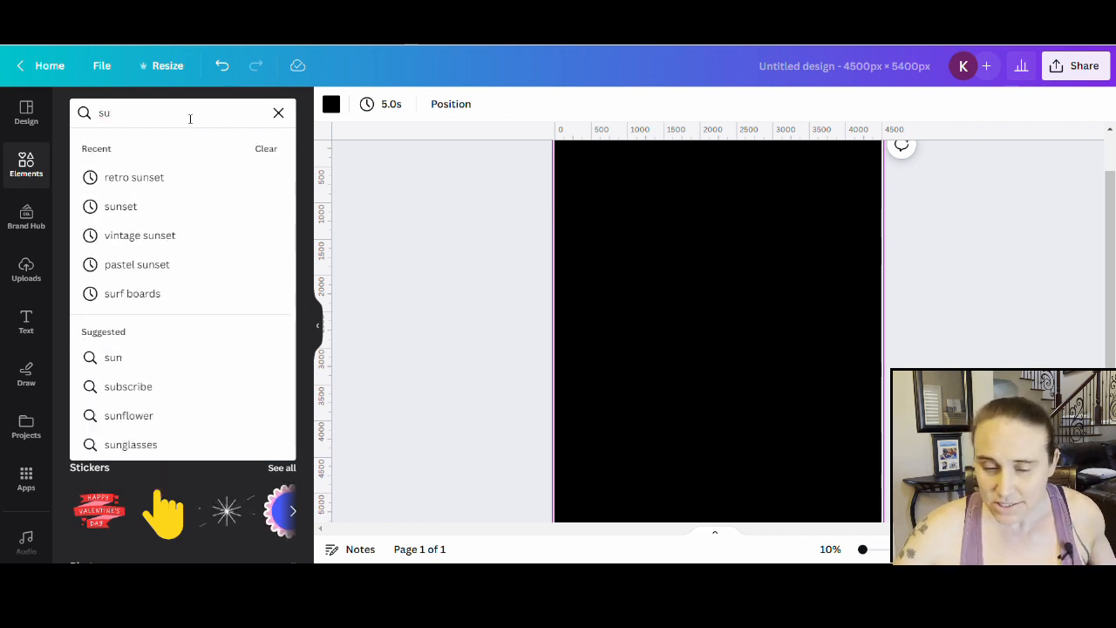
text(rfboards)
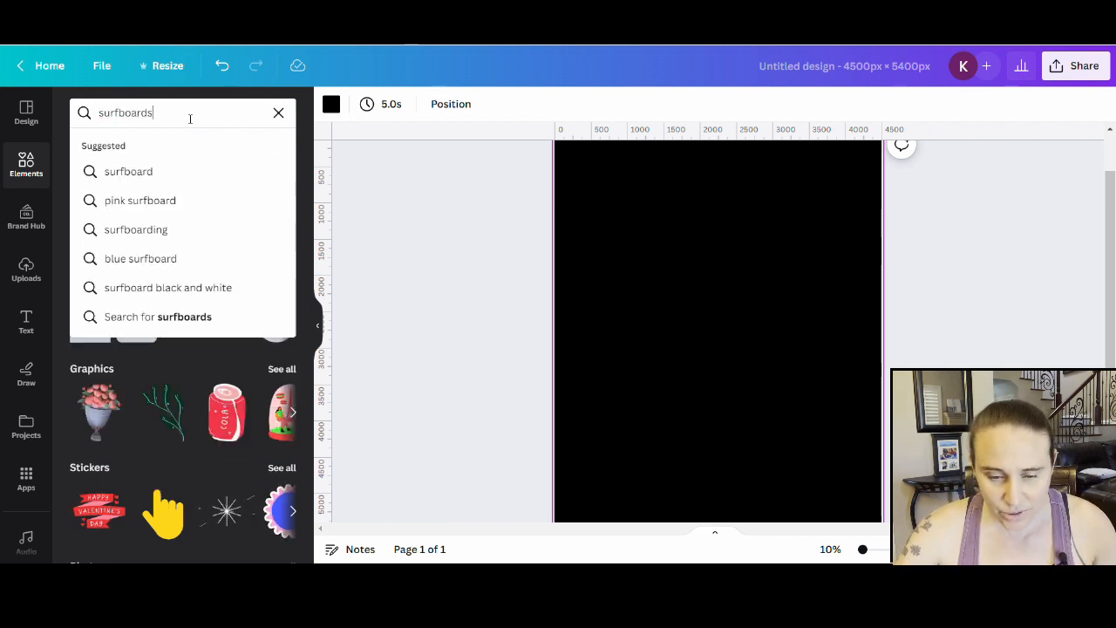
key(Return)
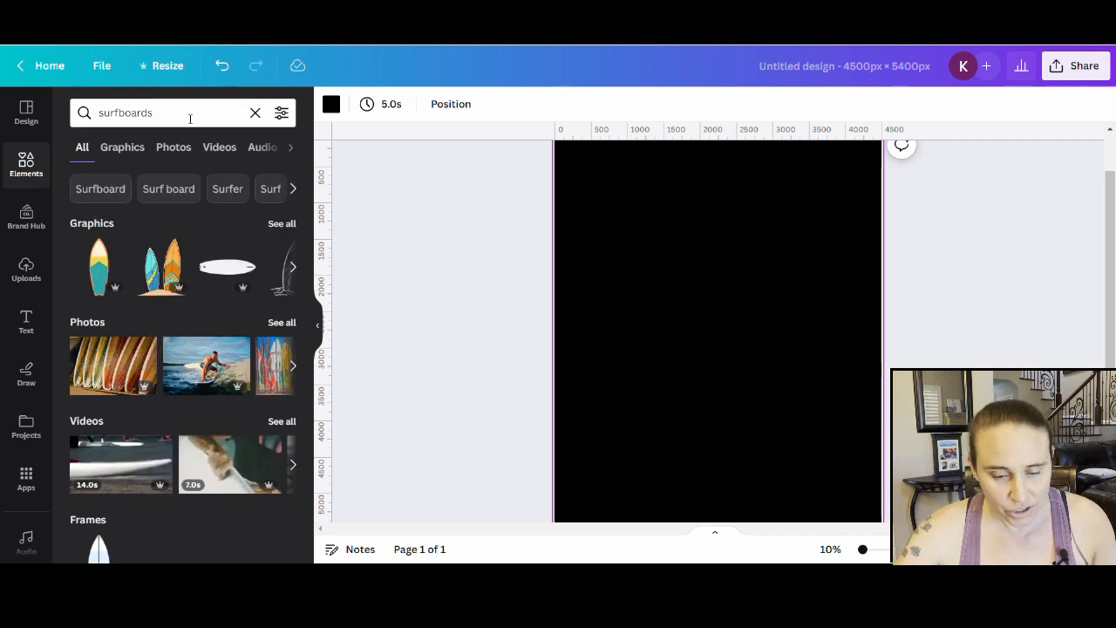
click(282, 224)
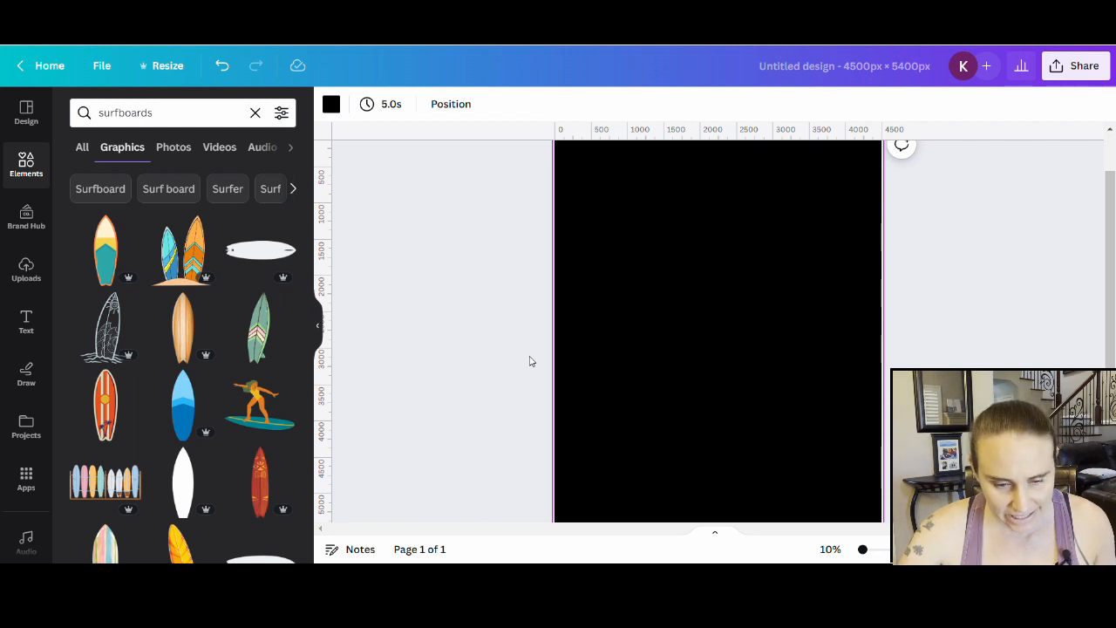
Add the teal-and-yellow, wooden and blue surfboards, placing the wooden one right of the teal board and the blue one left of it
click(112, 270)
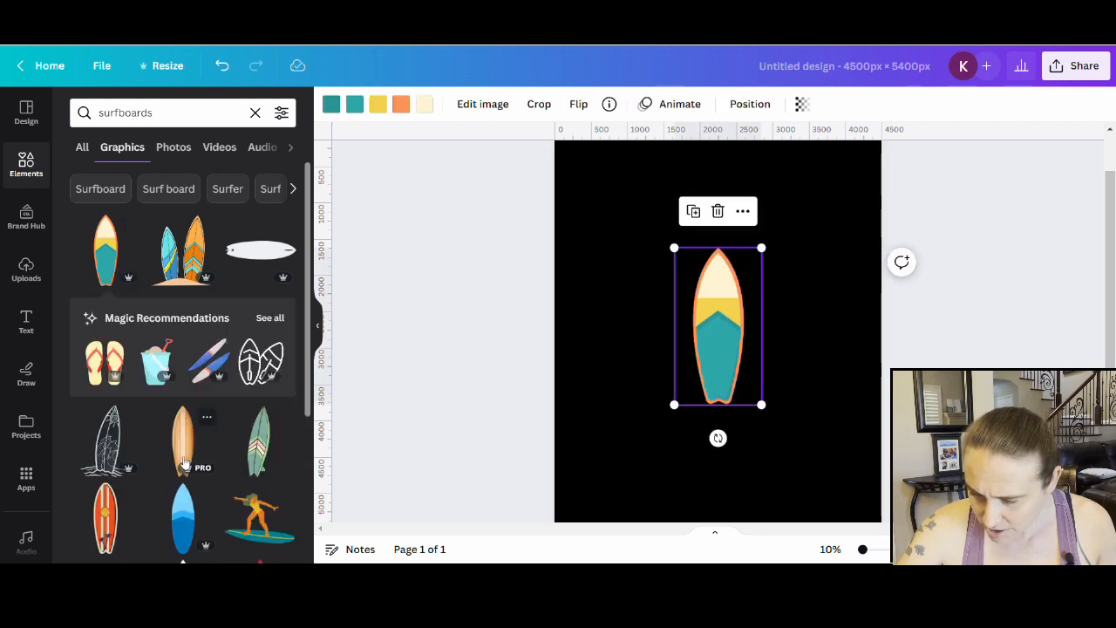
click(183, 453)
drag(706, 366, 775, 372)
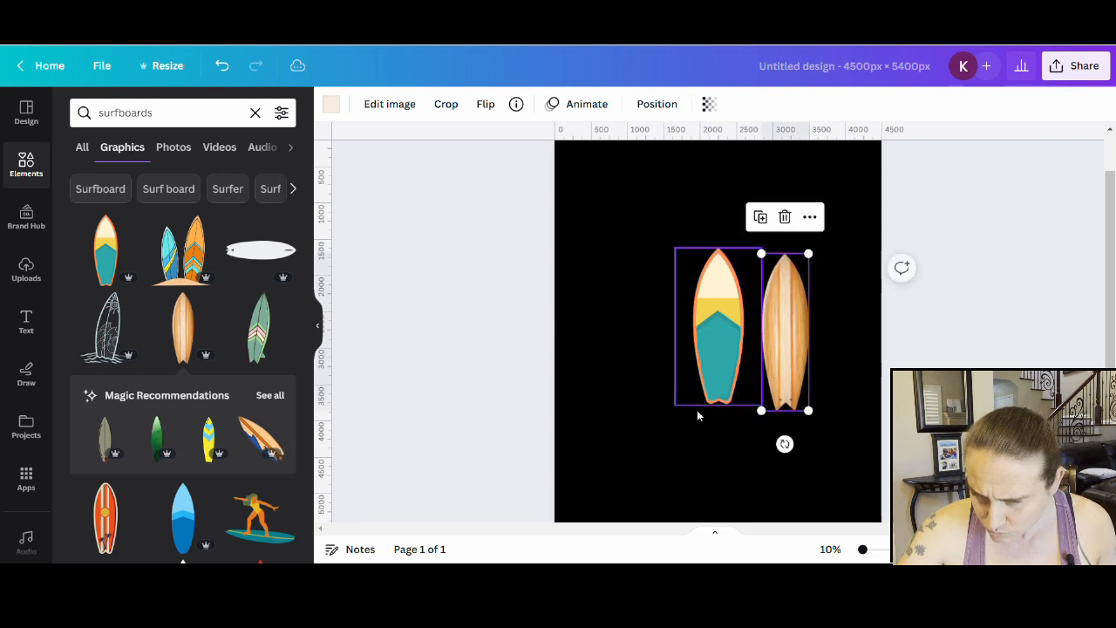
click(182, 521)
drag(698, 358, 652, 361)
click(633, 490)
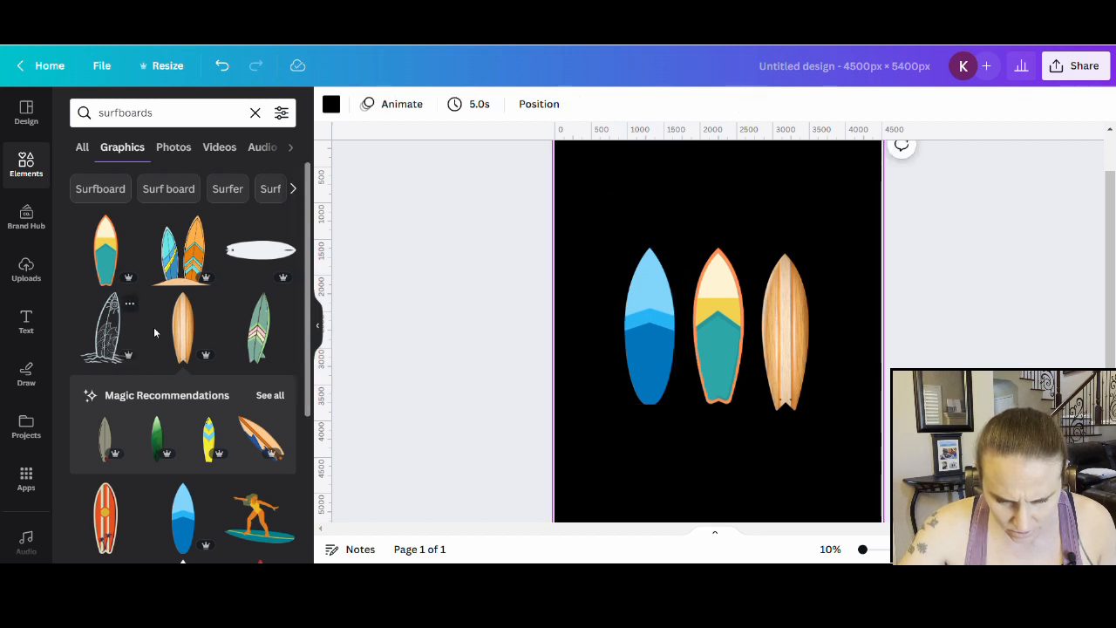
scroll(183, 312, down, 5)
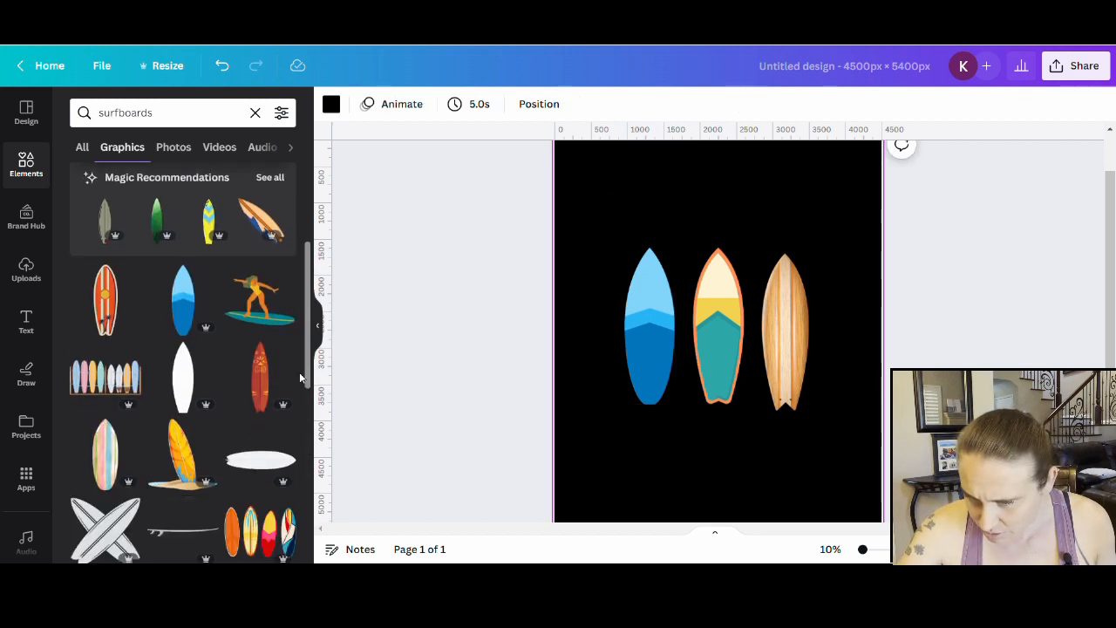
scroll(262, 358, down, 2)
click(255, 459)
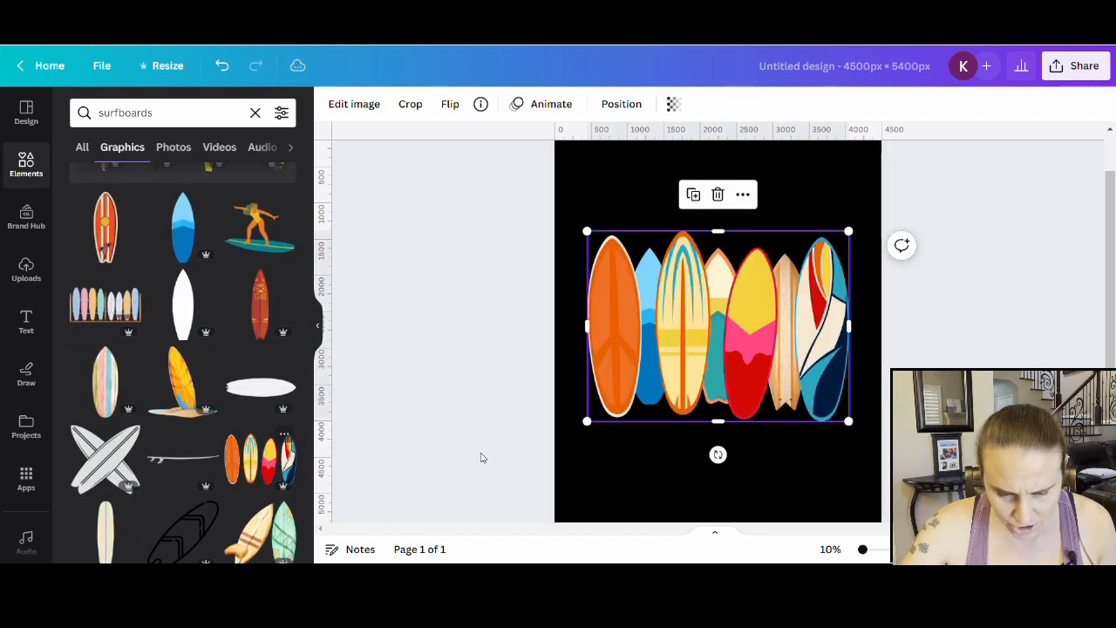
drag(723, 373, 7, 436)
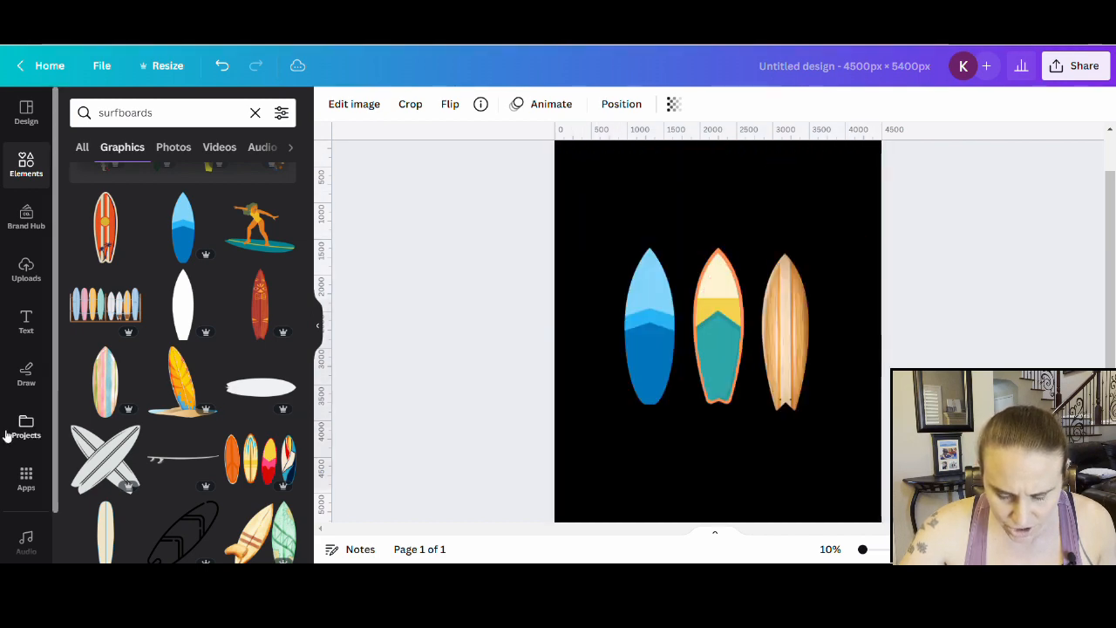
Add the orange tiki-patterned surfboard, rotate it upright, shrink it and place it just right of the wooden board
scroll(235, 429, down, 5)
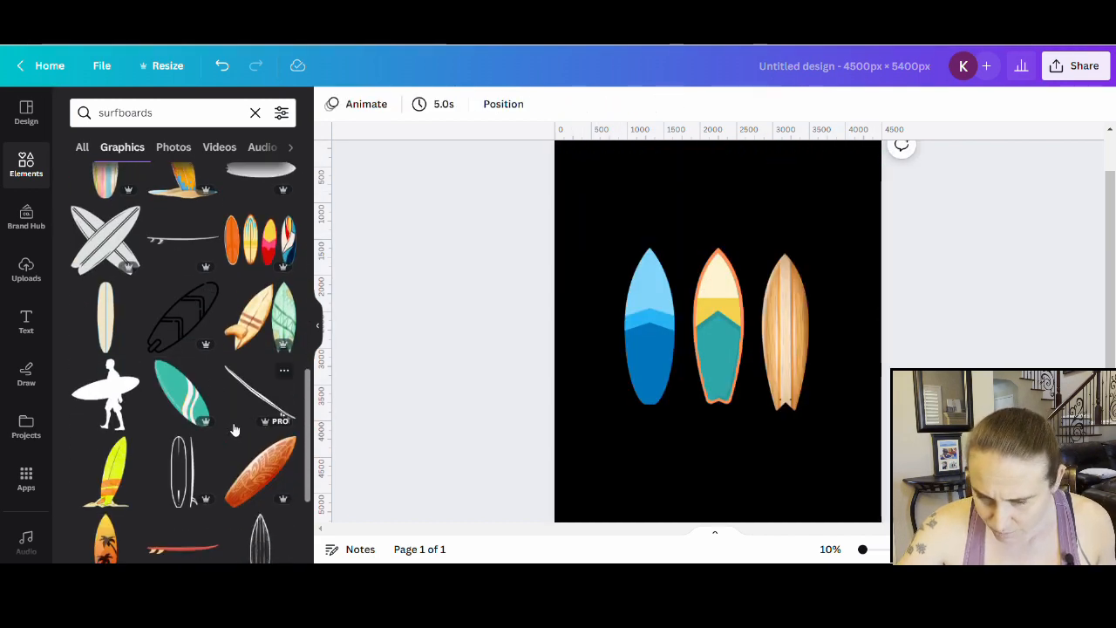
scroll(235, 429, down, 3)
click(262, 340)
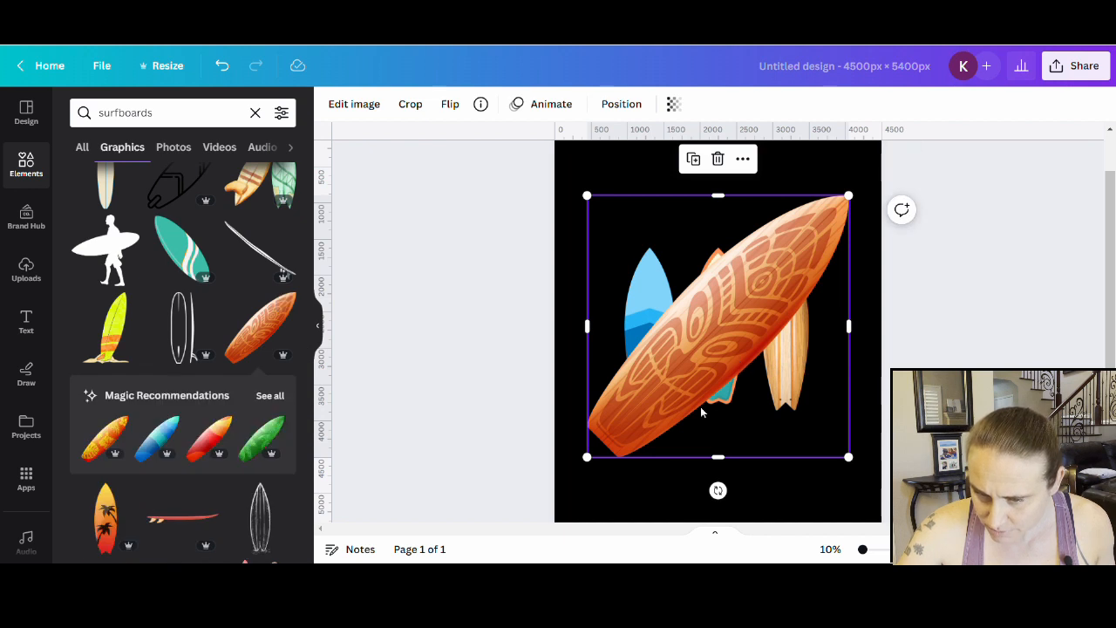
drag(717, 489, 836, 440)
drag(726, 149, 822, 350)
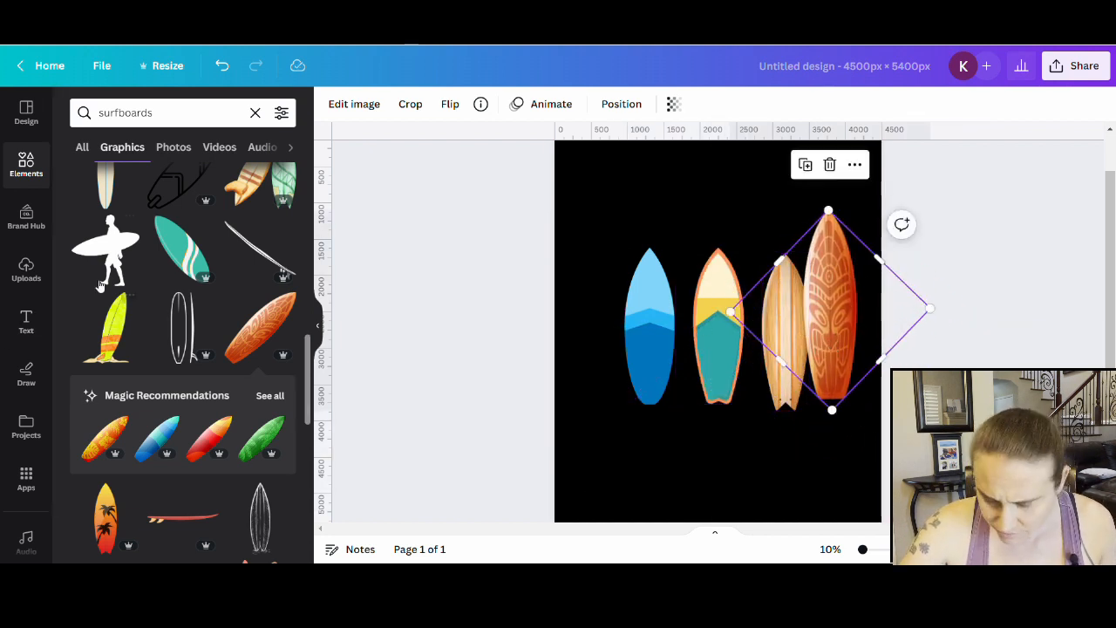
Find the cream surfboard with red and yellow chevron stripes, add it and place it at the far left of the row
scroll(177, 336, down, 3)
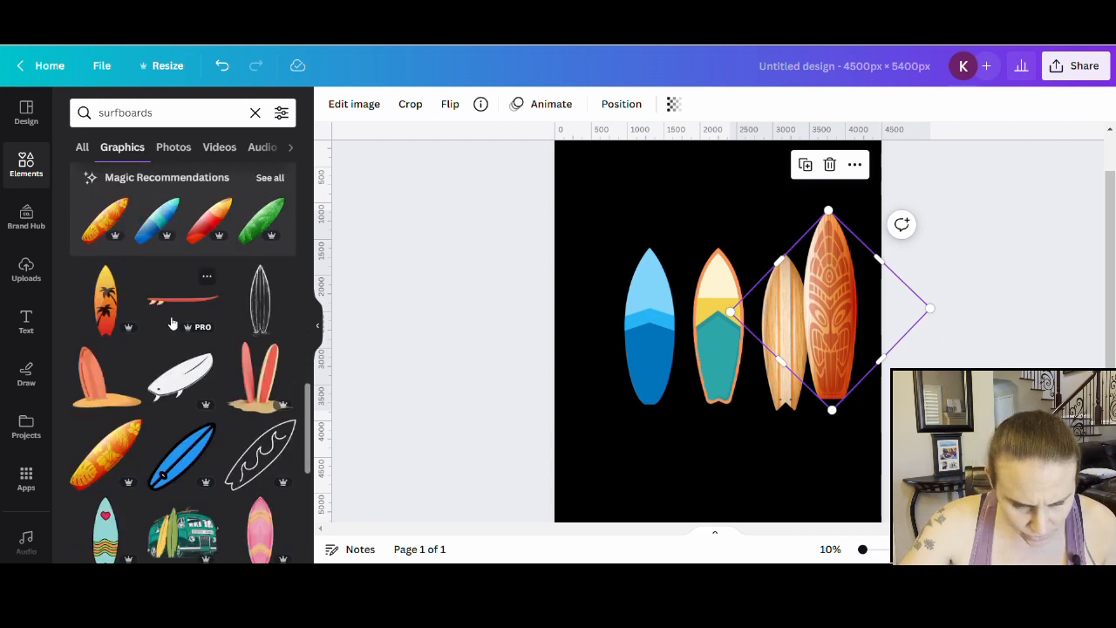
scroll(173, 323, down, 3)
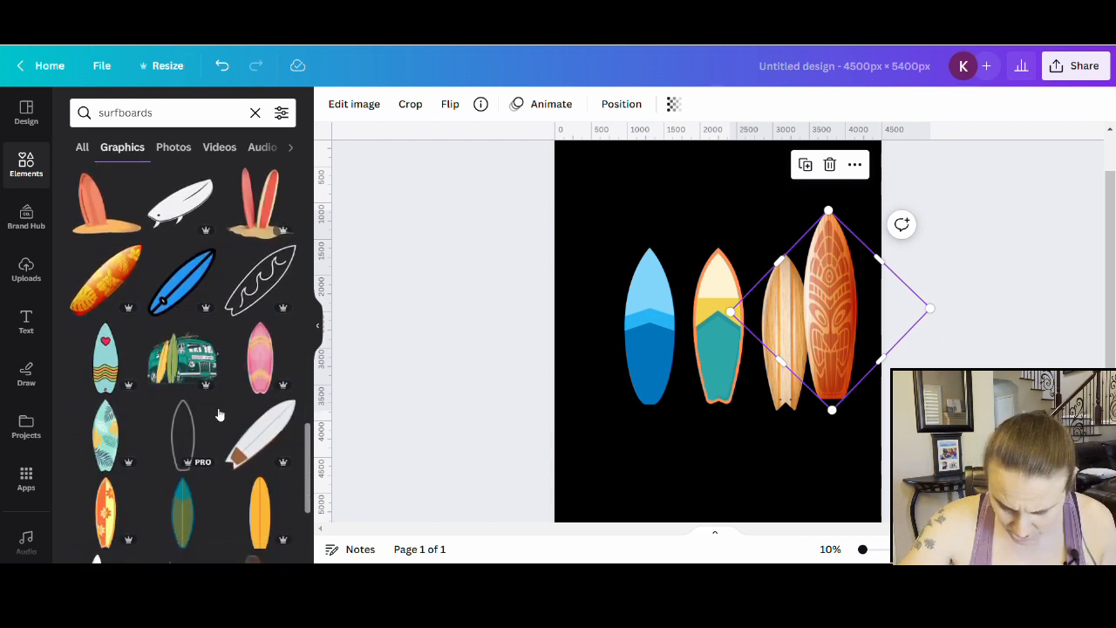
scroll(219, 415, down, 2)
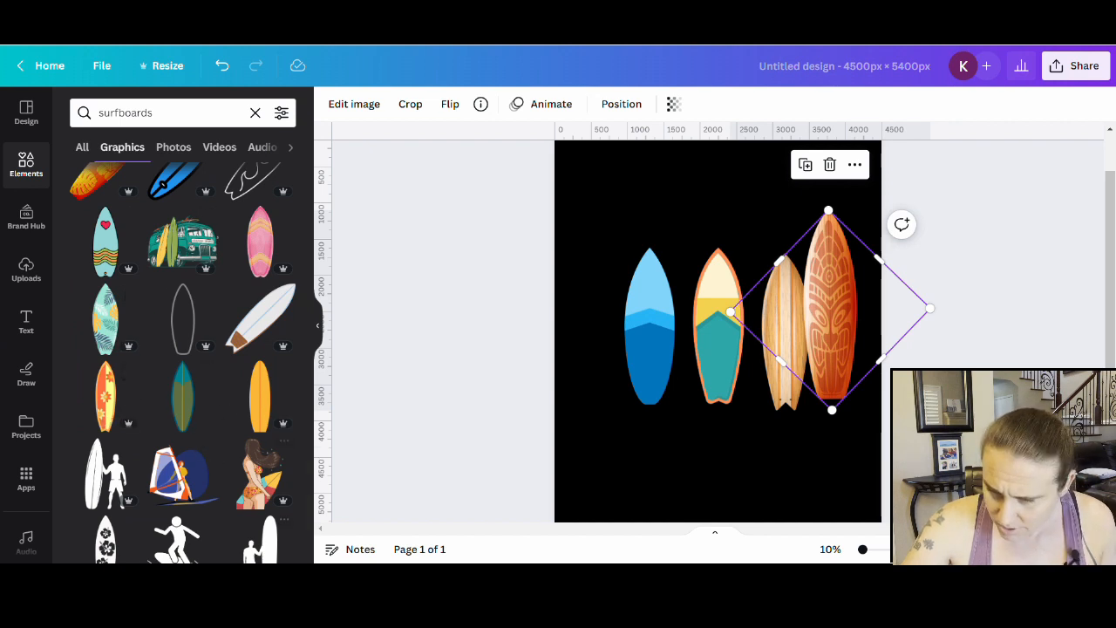
scroll(281, 432, down, 6)
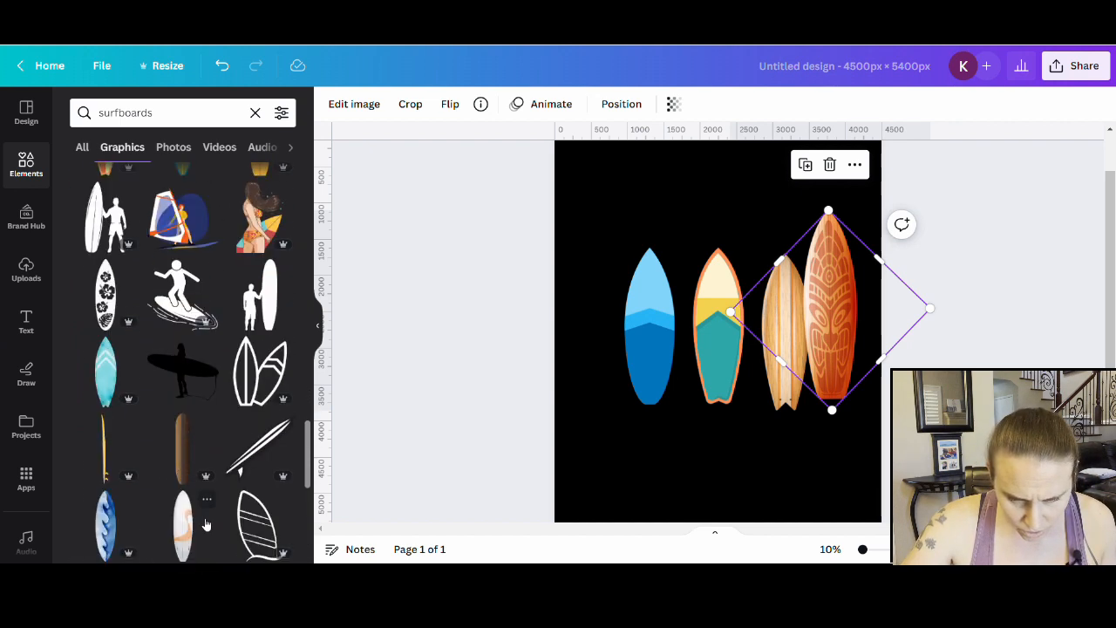
scroll(242, 462, down, 1)
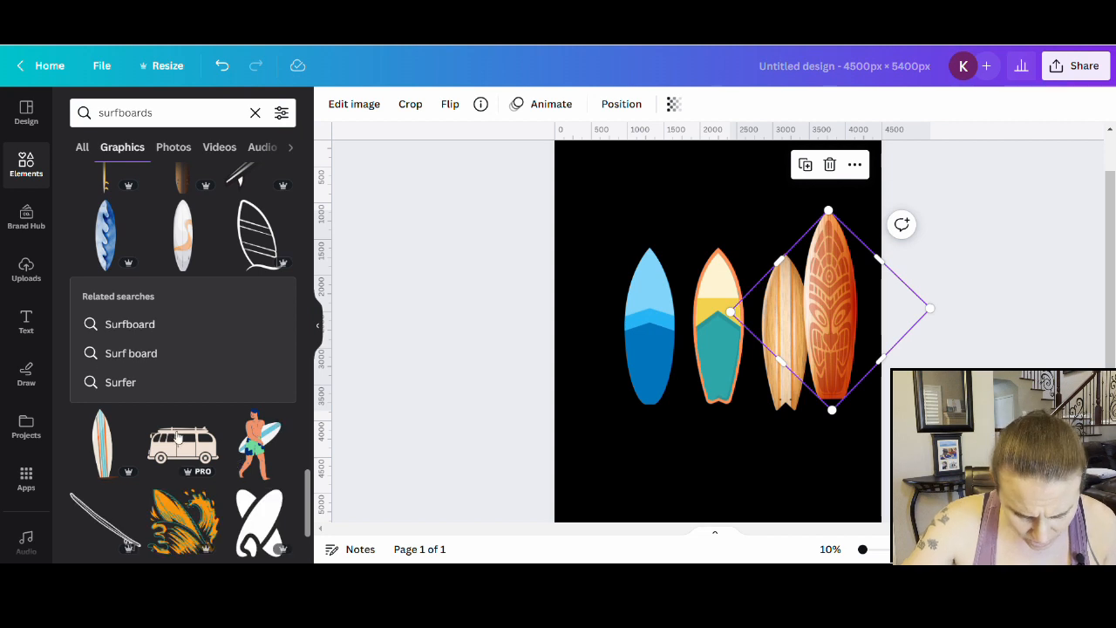
scroll(230, 282, down, 5)
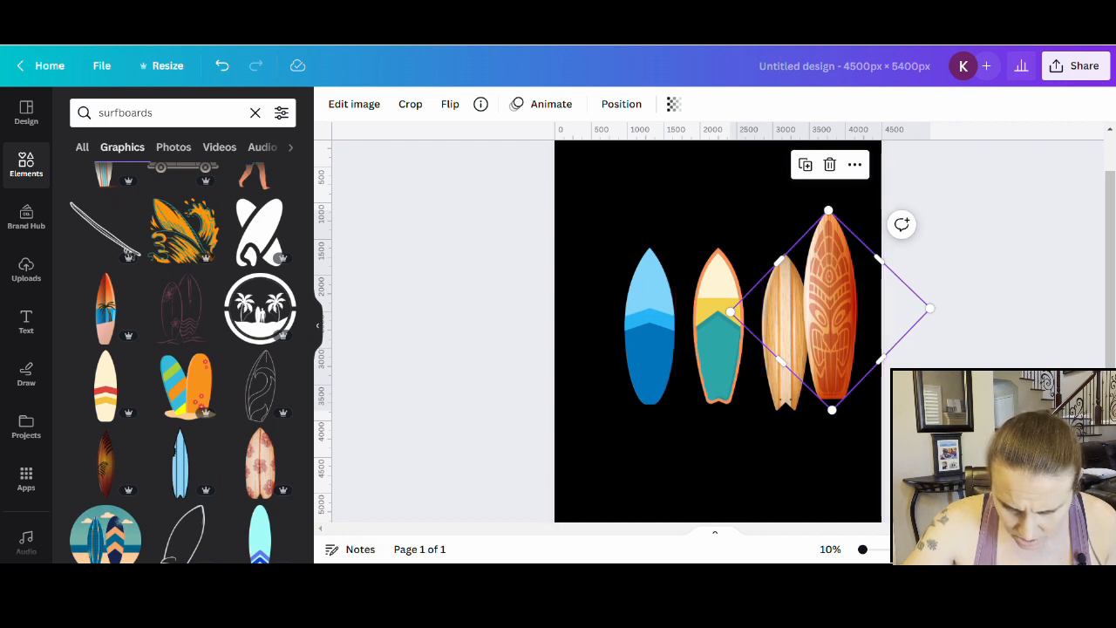
scroll(157, 408, down, 3)
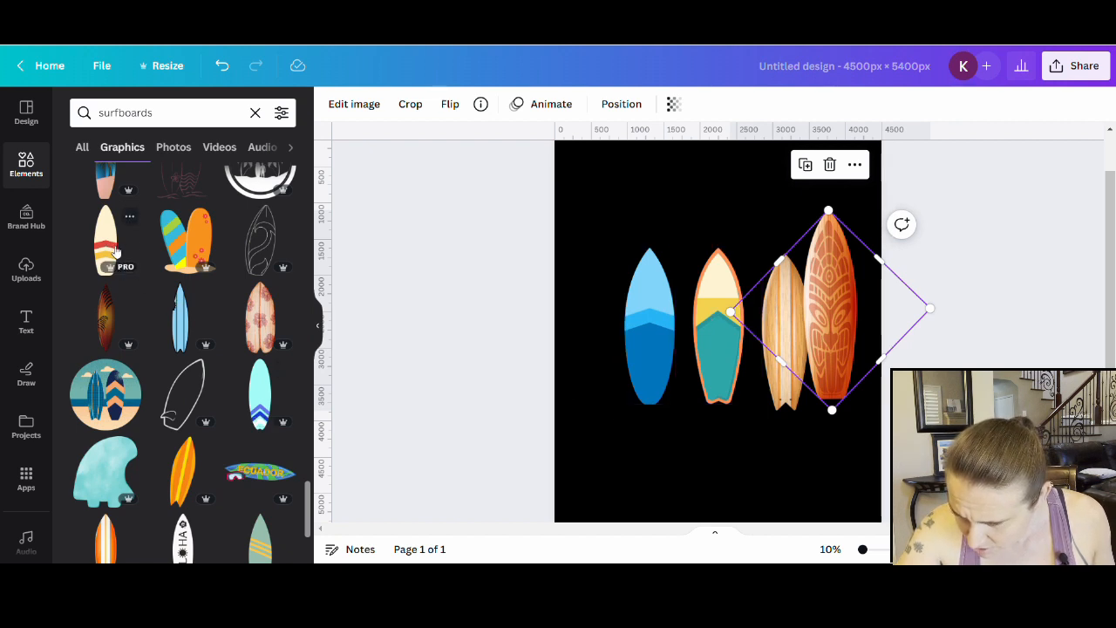
click(112, 248)
drag(717, 327, 624, 292)
click(470, 471)
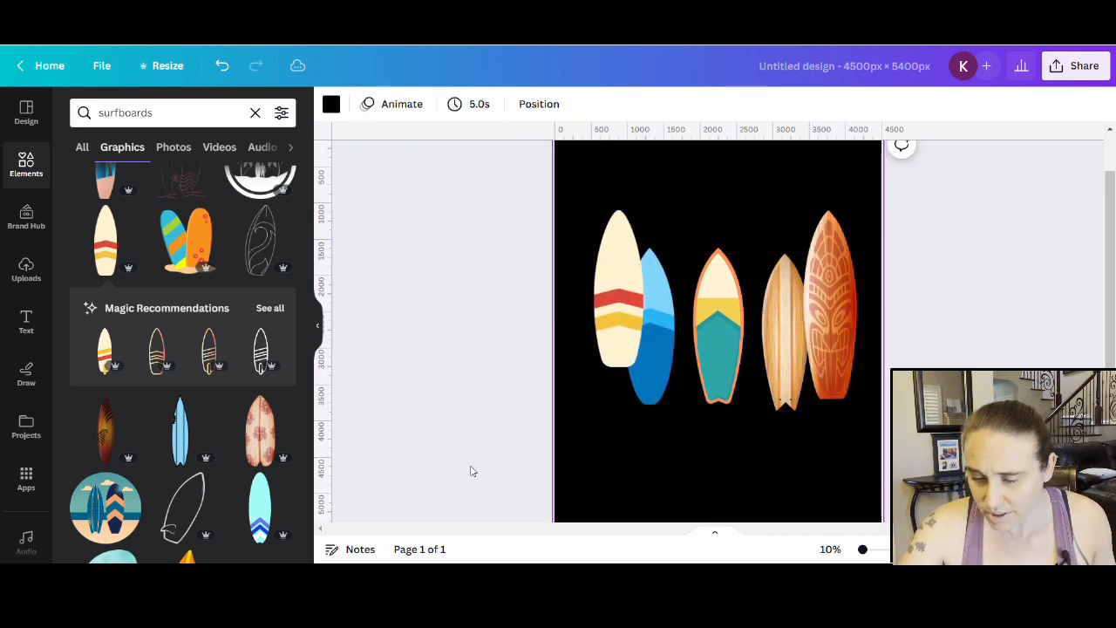
click(357, 441)
click(336, 348)
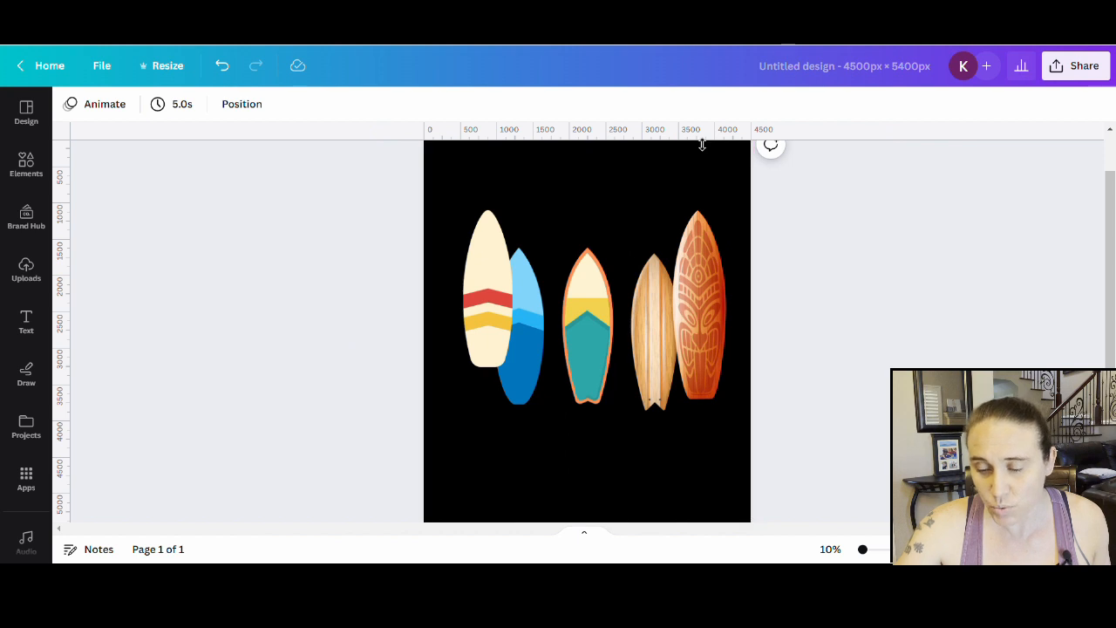
Add a horizontal guide just below the surfboards and rest the bottoms of all five boards on it in a spaced row
drag(701, 145, 725, 436)
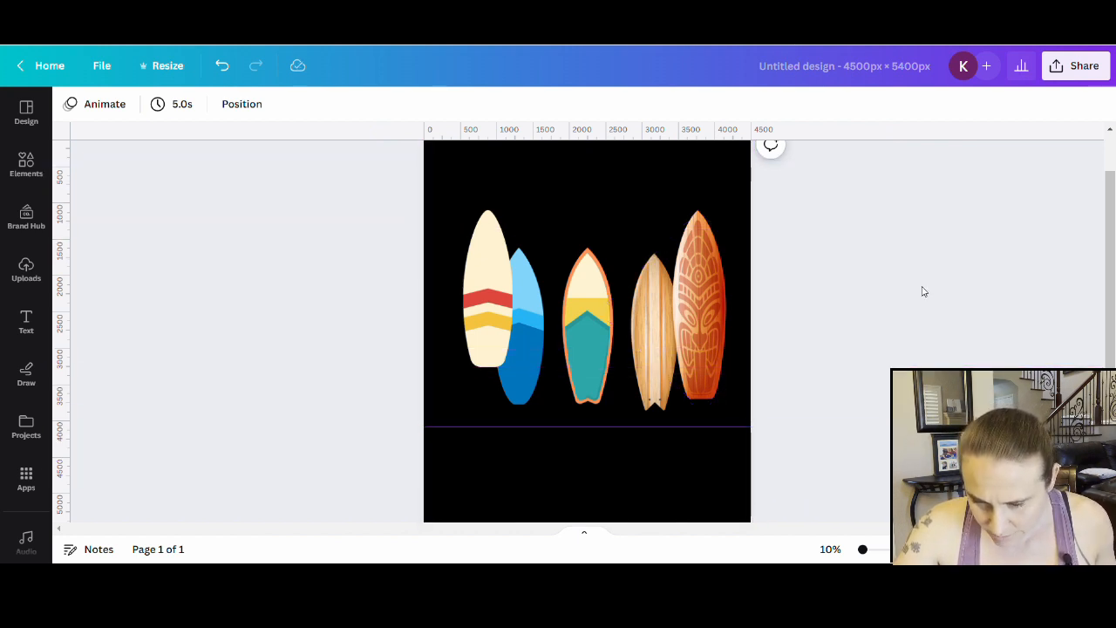
scroll(775, 389, down, 2)
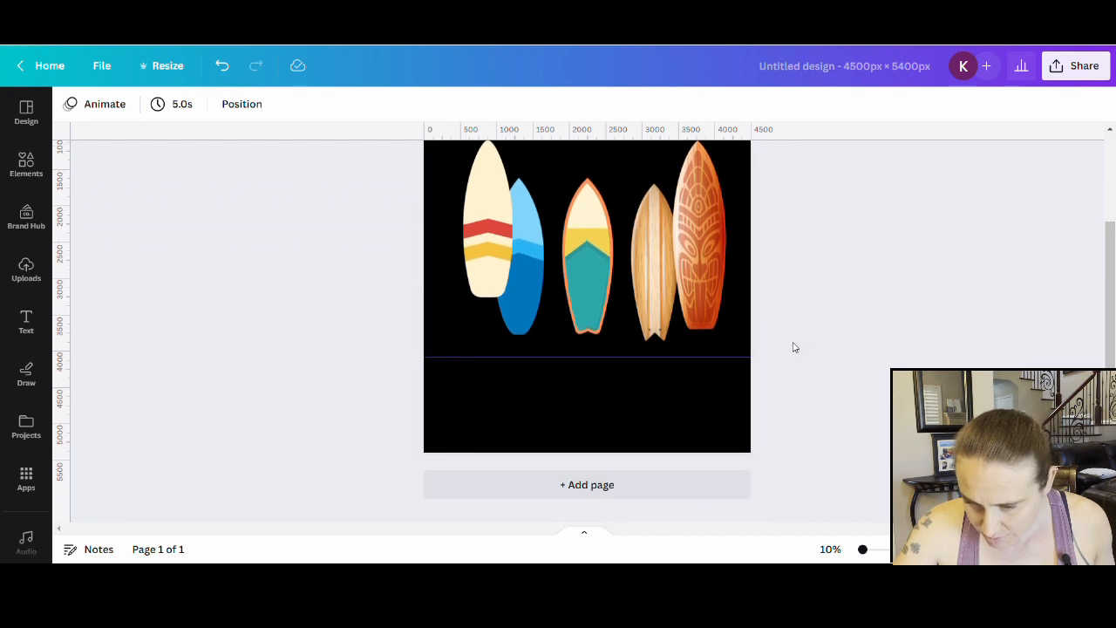
click(607, 330)
drag(607, 331, 714, 349)
click(710, 321)
drag(508, 326, 535, 349)
drag(487, 276, 468, 334)
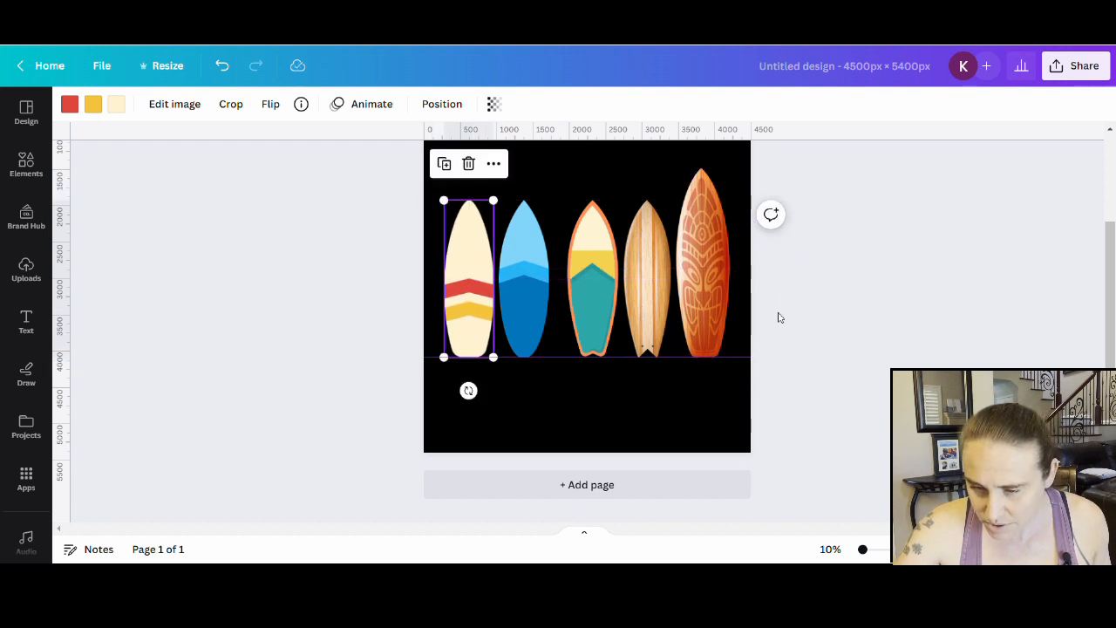
Shrink the tiki surfboard slightly, then enlarge the teal-and-yellow board so it stands tallest and centre it on the page
click(689, 248)
drag(711, 175, 713, 202)
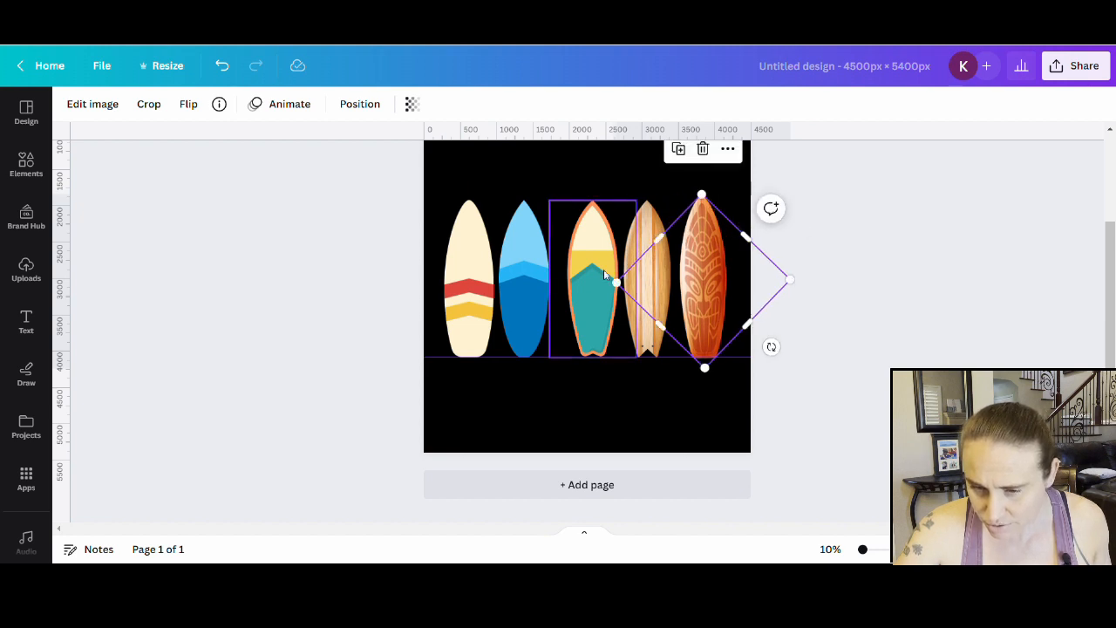
click(603, 269)
drag(639, 196, 660, 194)
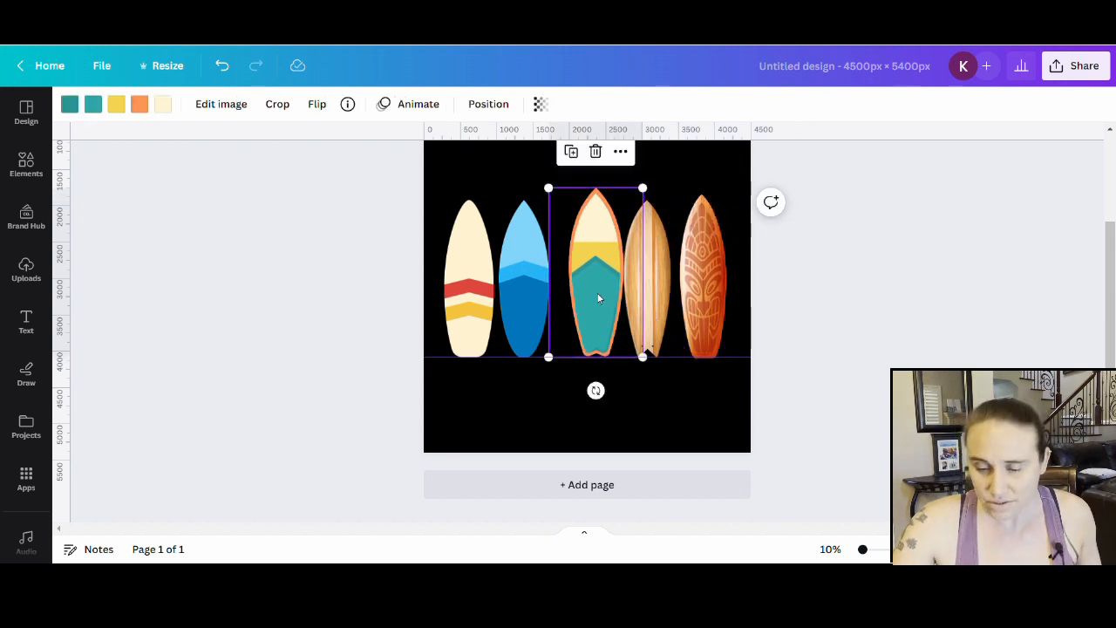
drag(605, 300, 598, 300)
click(889, 358)
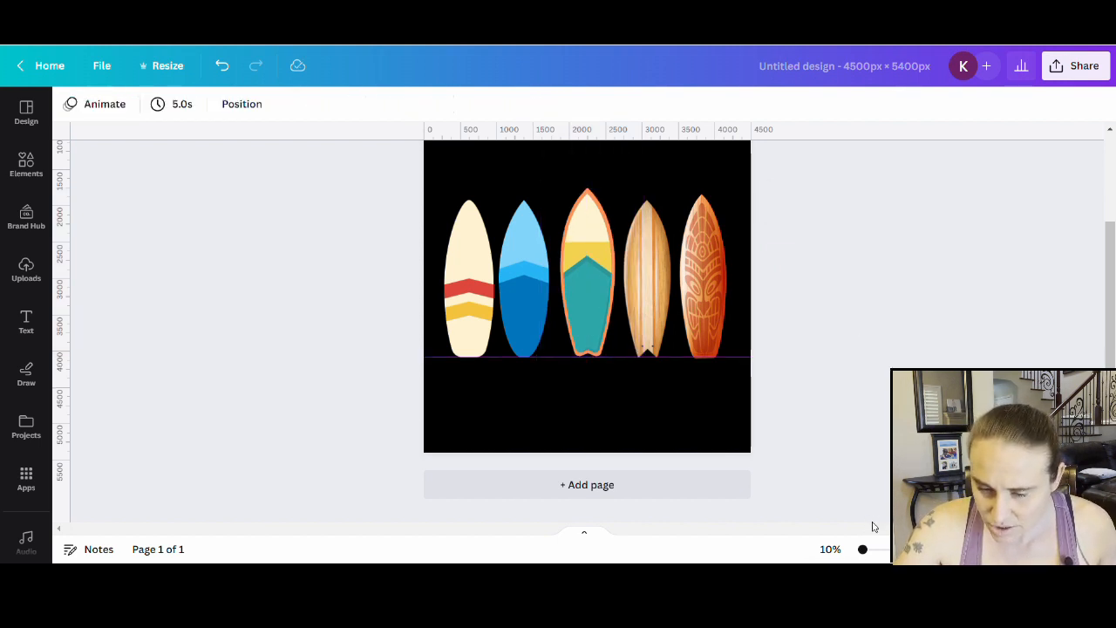
Nudge the blue surfboard slightly to the right to even out the spacing between the boards
click(534, 324)
drag(534, 324, 538, 325)
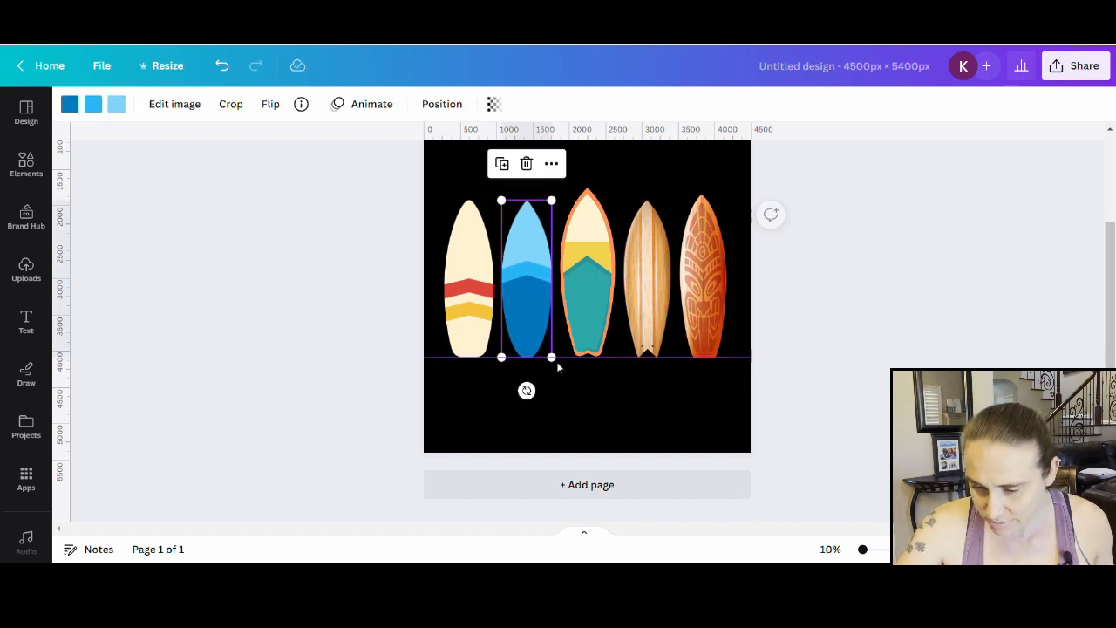
click(712, 399)
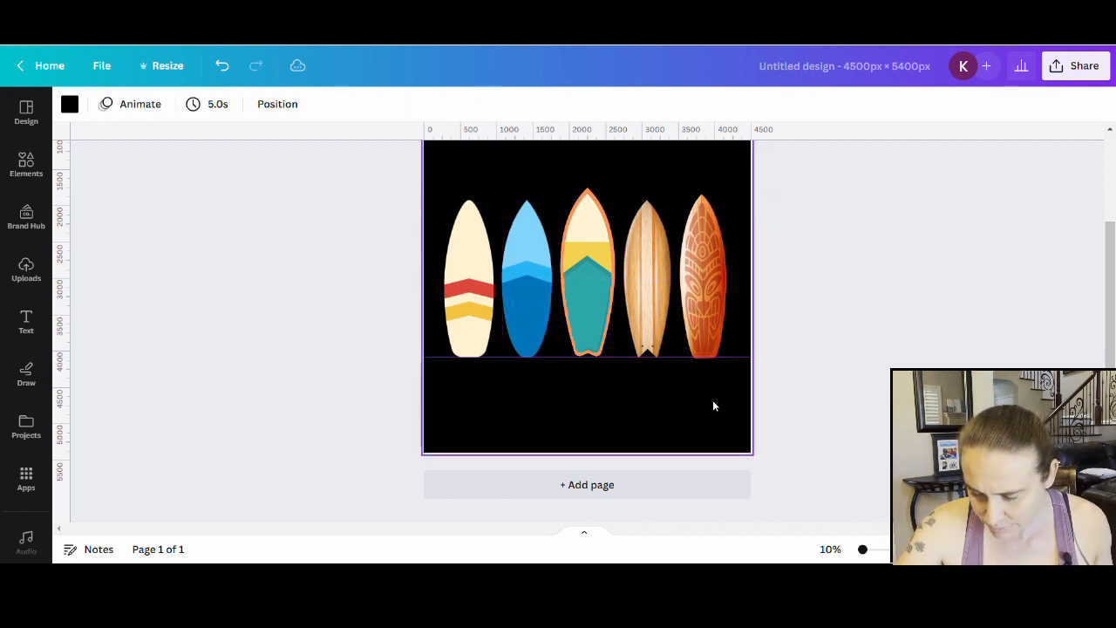
Rotate the tiki surfboard to lean slightly left and the wooden striped surfboard to lean very slightly right
click(717, 341)
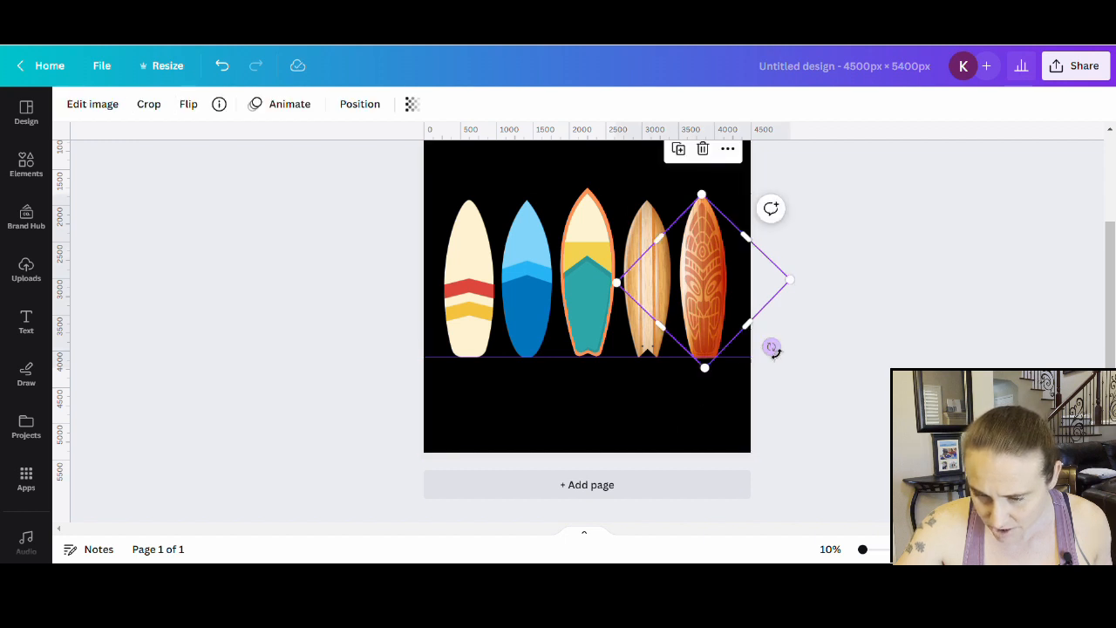
mouse_move(773, 348)
mouse_down()
mouse_move(789, 349)
mouse_move(775, 339)
mouse_up()
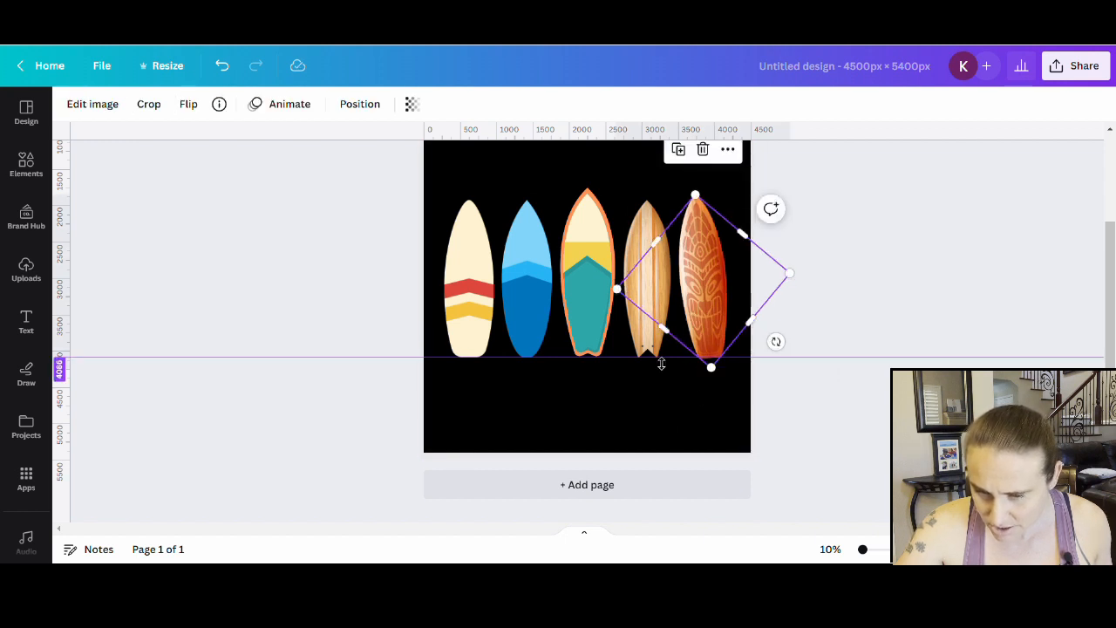
click(659, 353)
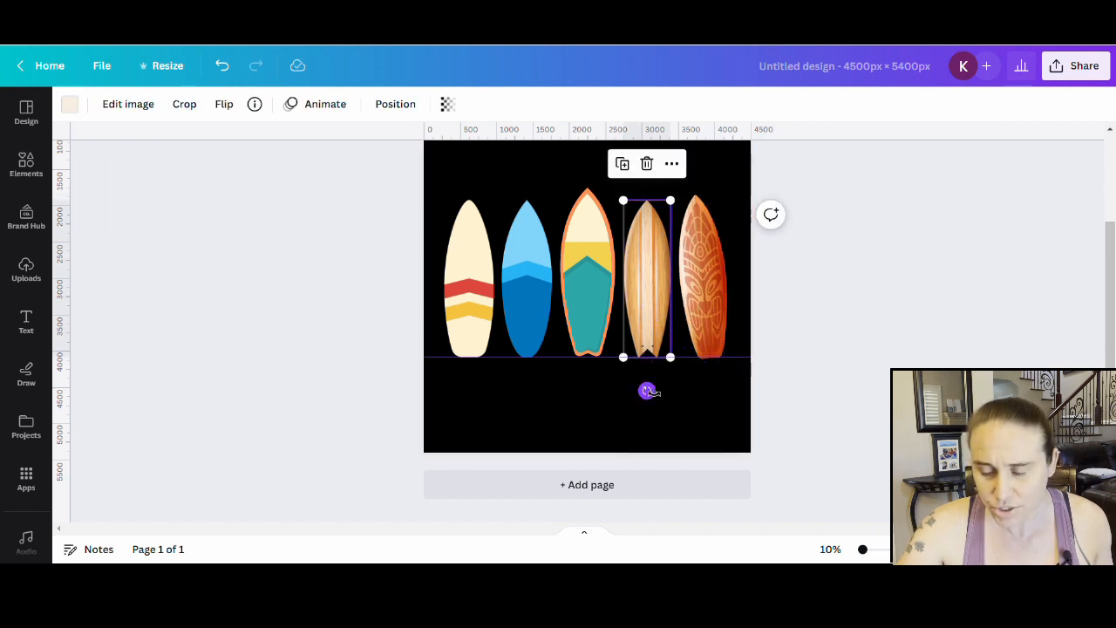
drag(647, 391, 649, 392)
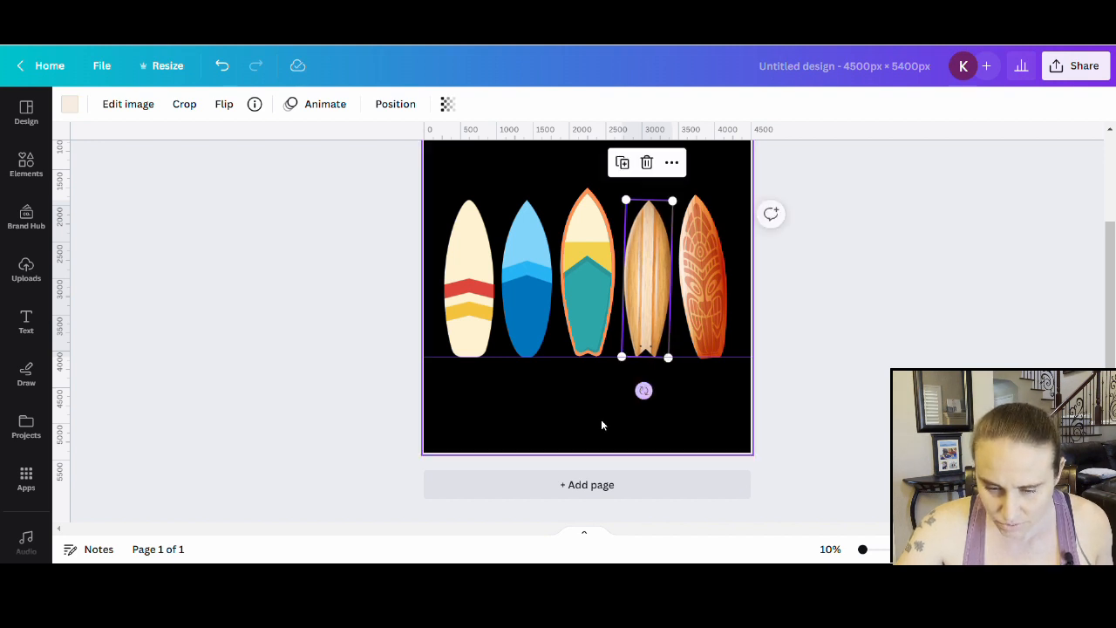
click(521, 431)
Tilt the cream chevron surfboard to the left and the blue surfboard to the right
click(475, 321)
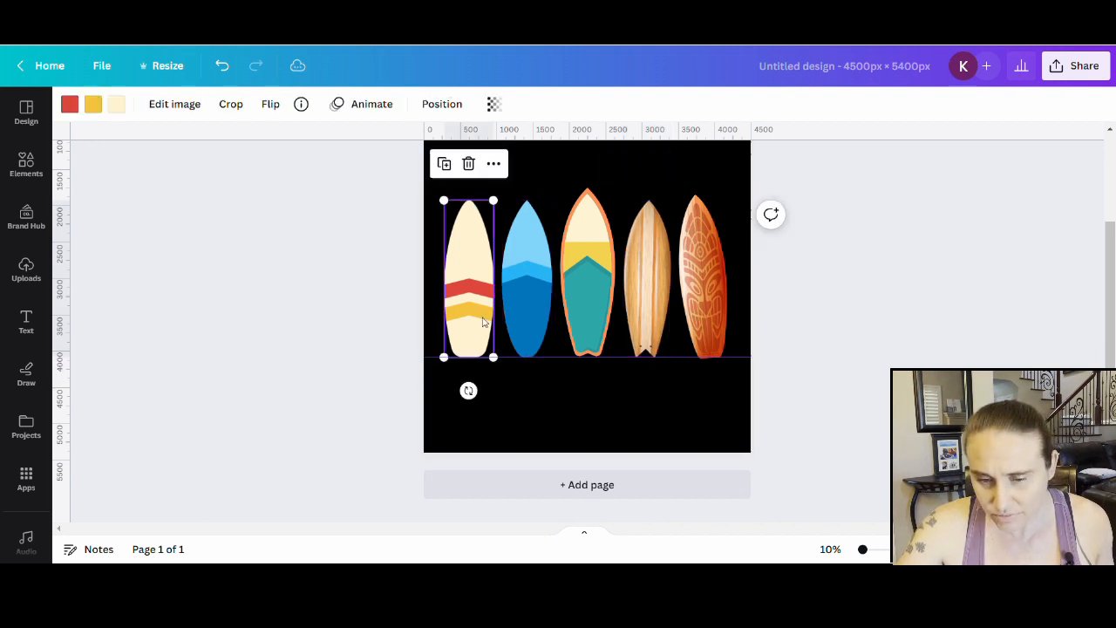
click(465, 404)
click(480, 334)
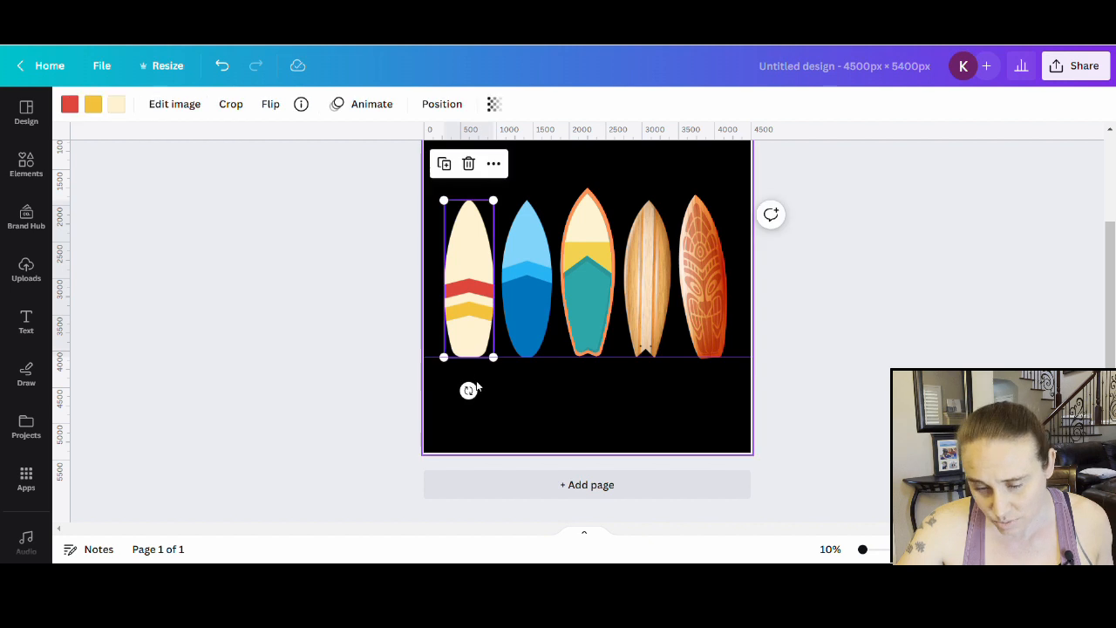
drag(480, 399, 525, 407)
click(533, 345)
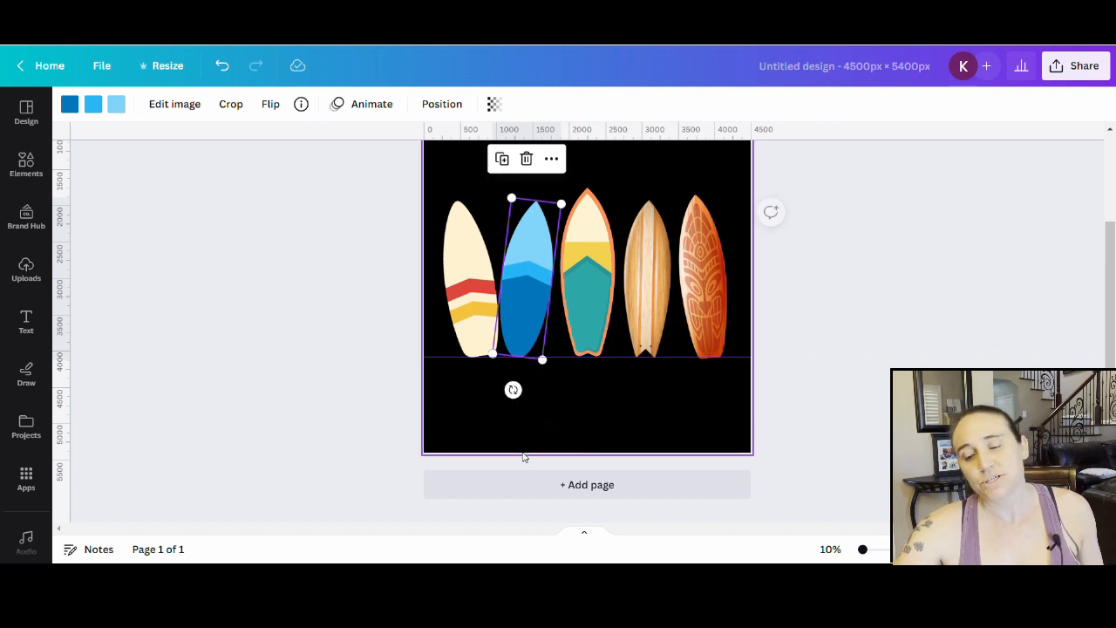
Reduce the blue surfboard's tilt slightly and shift it a little to the right, keeping its base on the guide
click(619, 424)
click(787, 406)
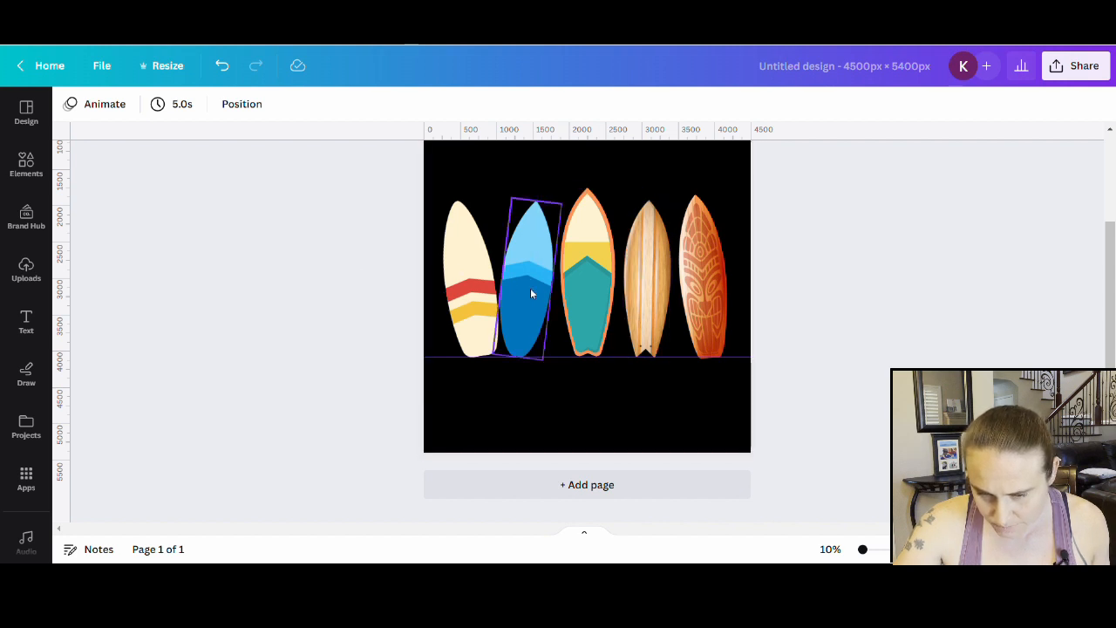
click(530, 288)
mouse_move(513, 389)
mouse_down()
mouse_move(523, 403)
mouse_move(503, 409)
mouse_up()
drag(524, 329, 527, 332)
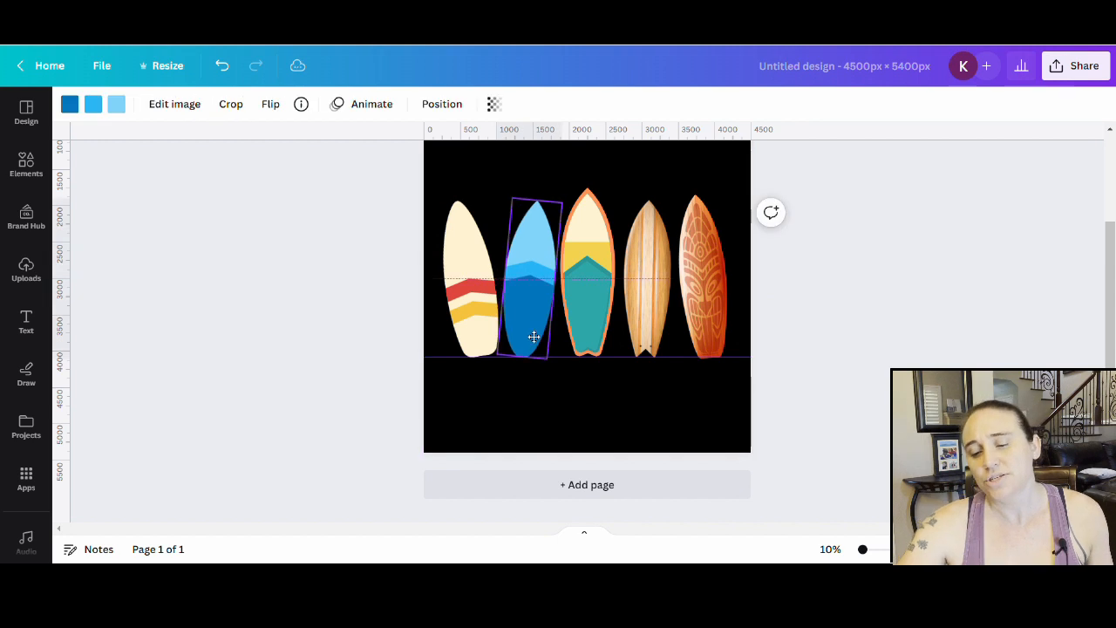
click(583, 428)
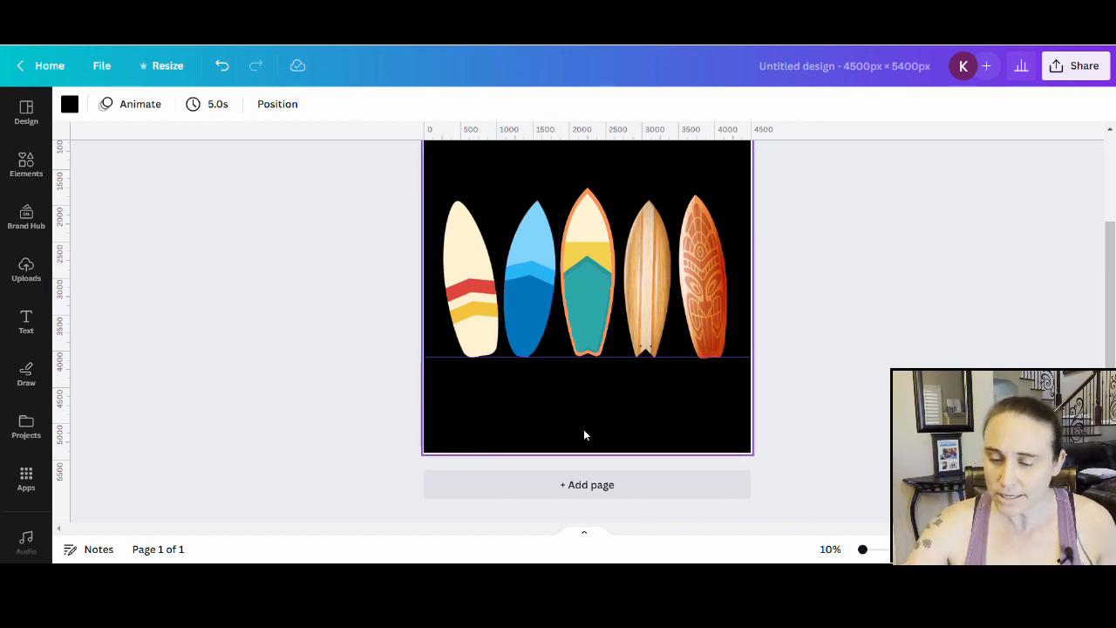
click(796, 373)
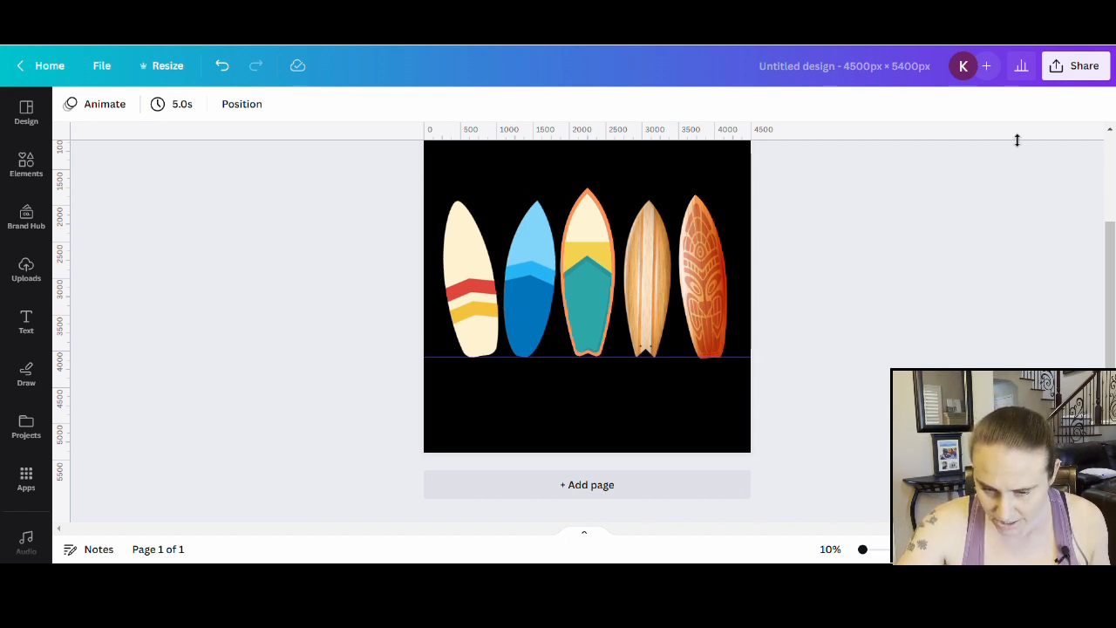
Rotate the cream chevron surfboard slightly back toward upright
click(477, 311)
mouse_move(486, 388)
mouse_down()
mouse_move(475, 394)
mouse_move(485, 396)
mouse_up()
click(591, 405)
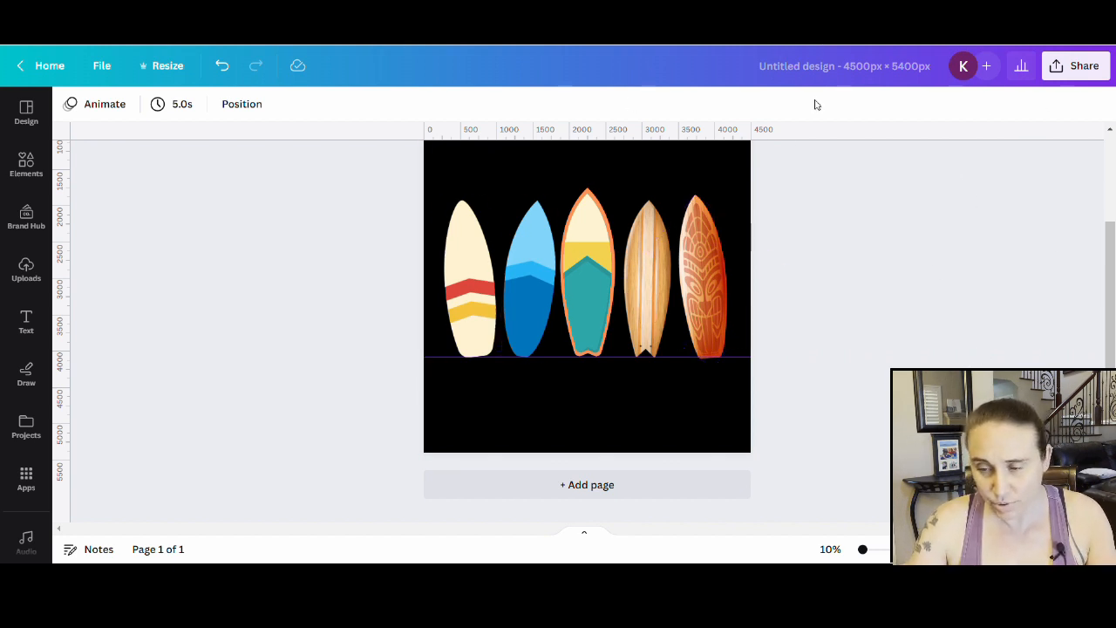
Name the design "surfboard frame"
click(806, 74)
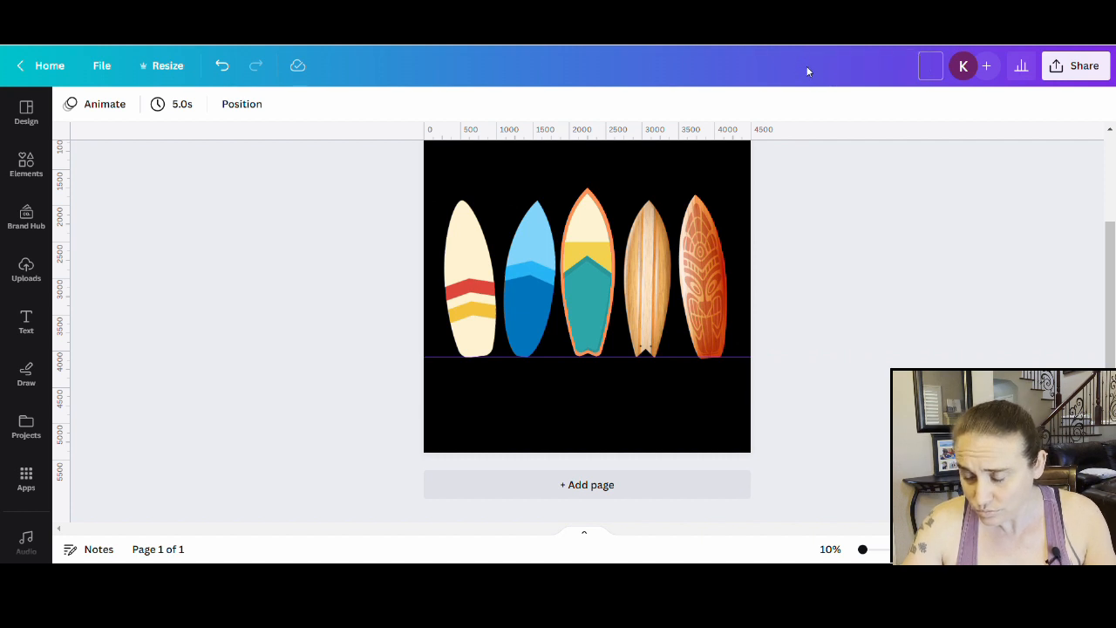
text(a)
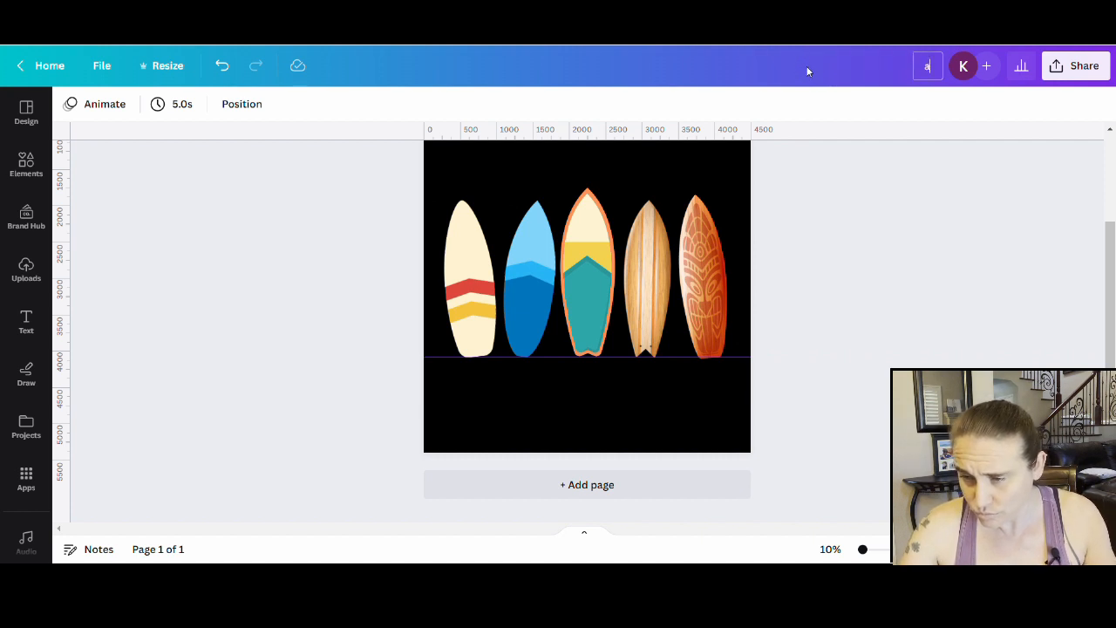
key(BackSpace)
text(surfboard frame)
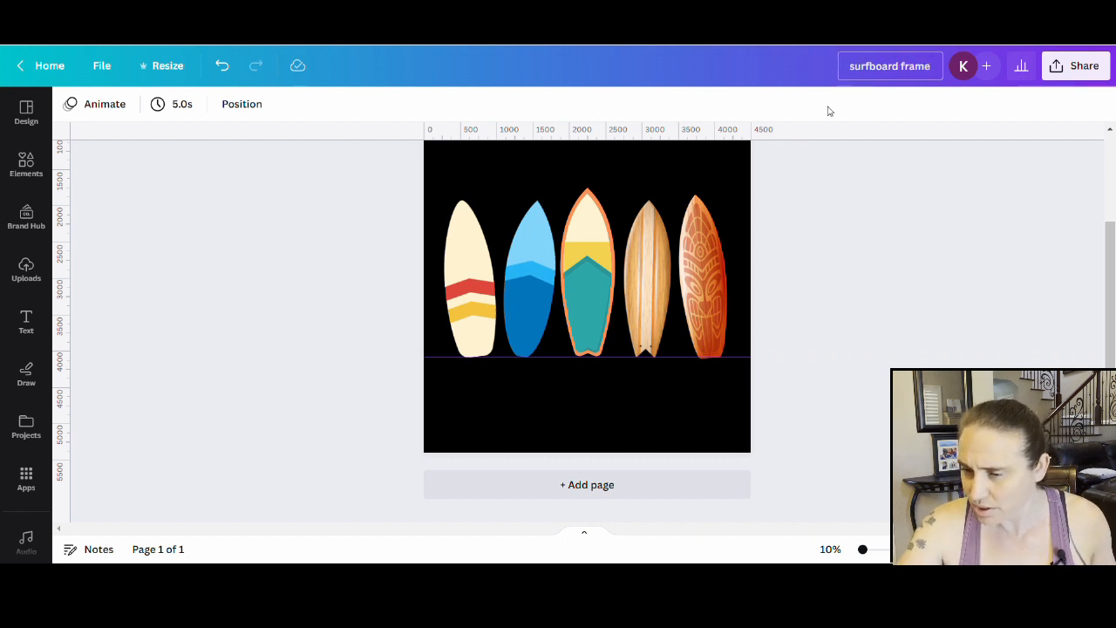
click(841, 187)
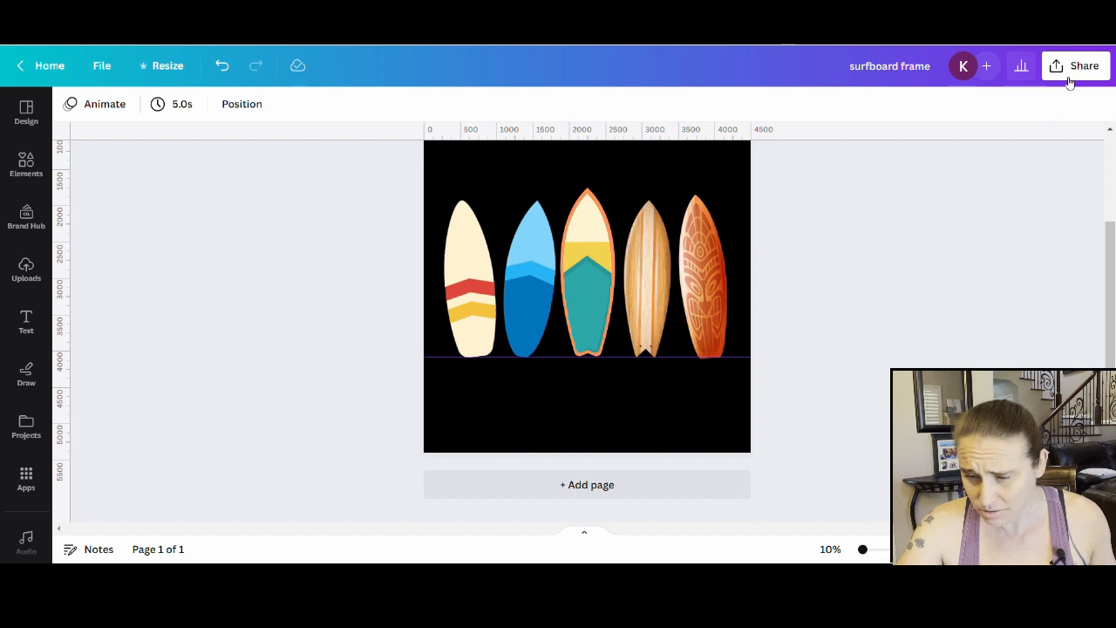
Download the design as a 4,500 × 5,400 px PNG with a transparent background
click(1070, 74)
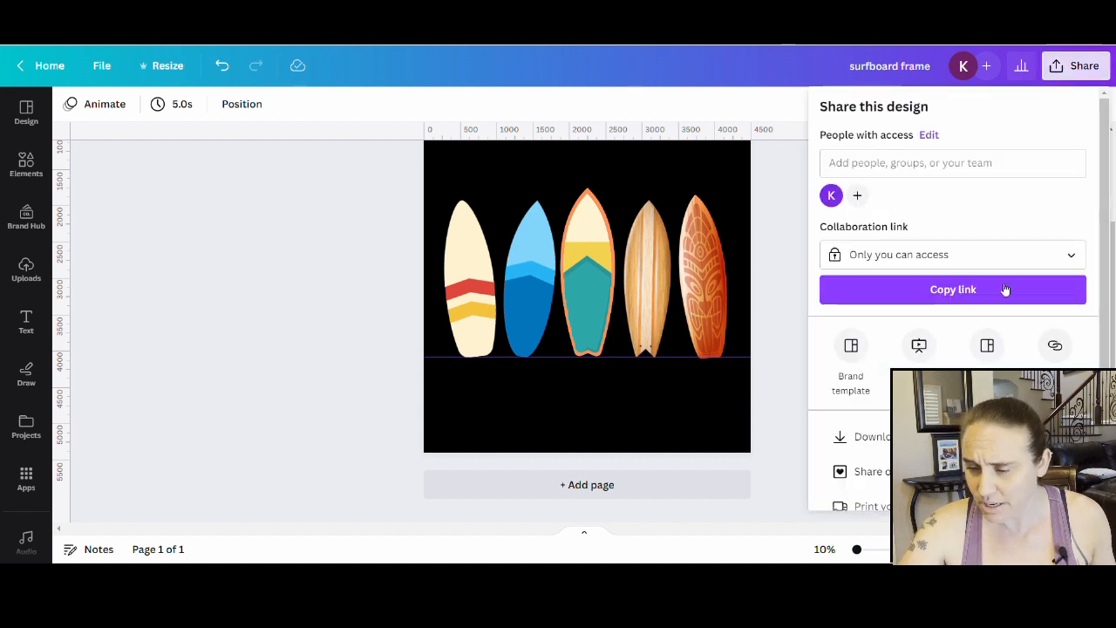
click(872, 437)
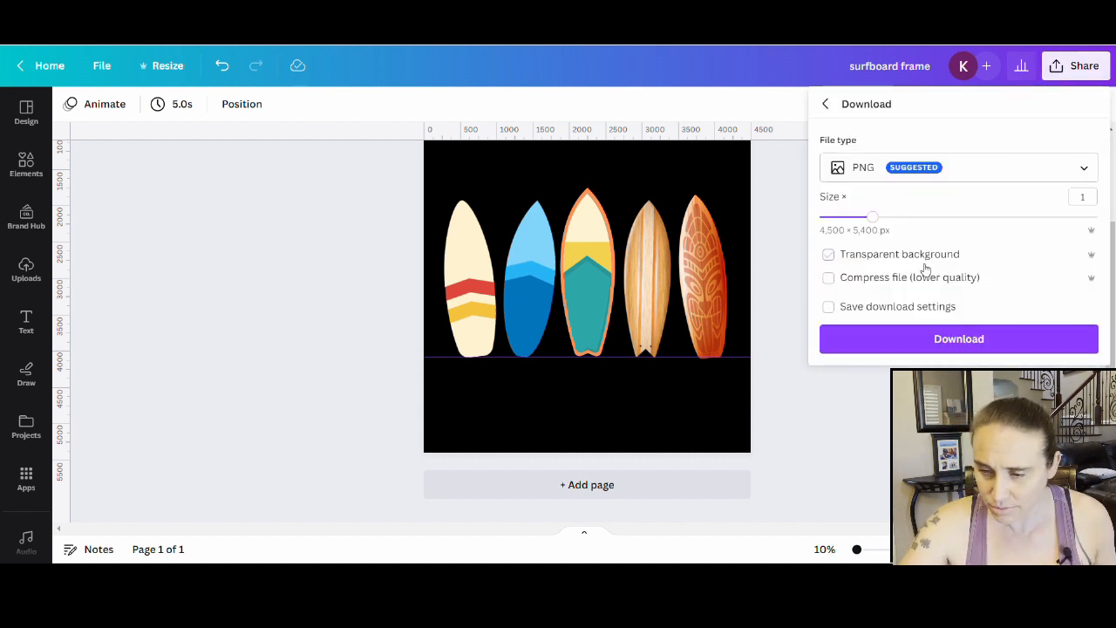
click(924, 262)
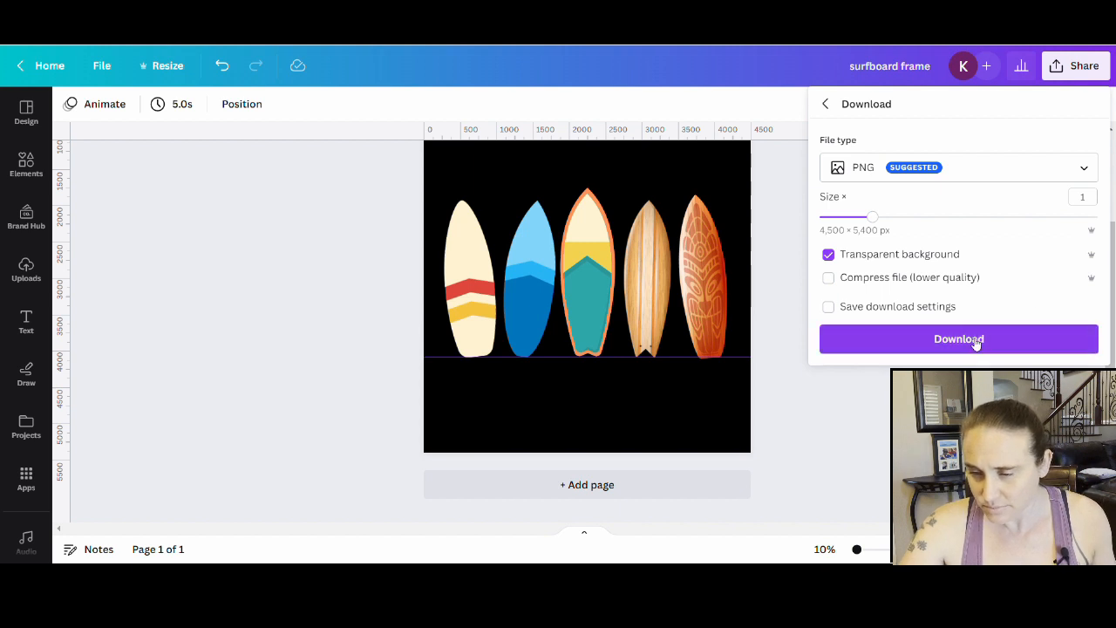
click(1006, 344)
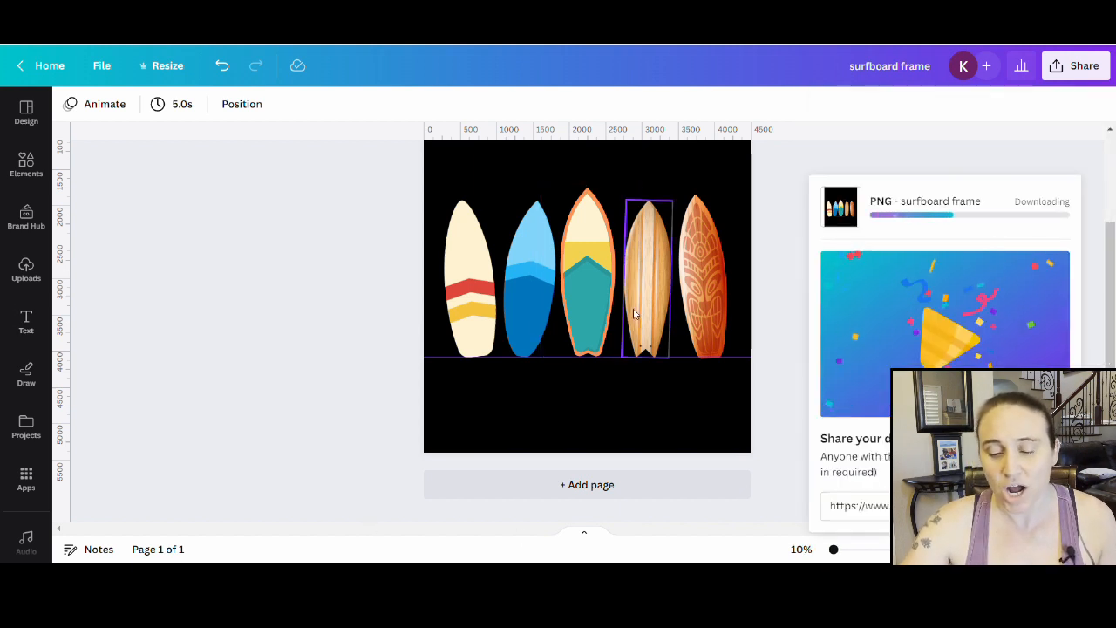
scroll(617, 207, up, 3)
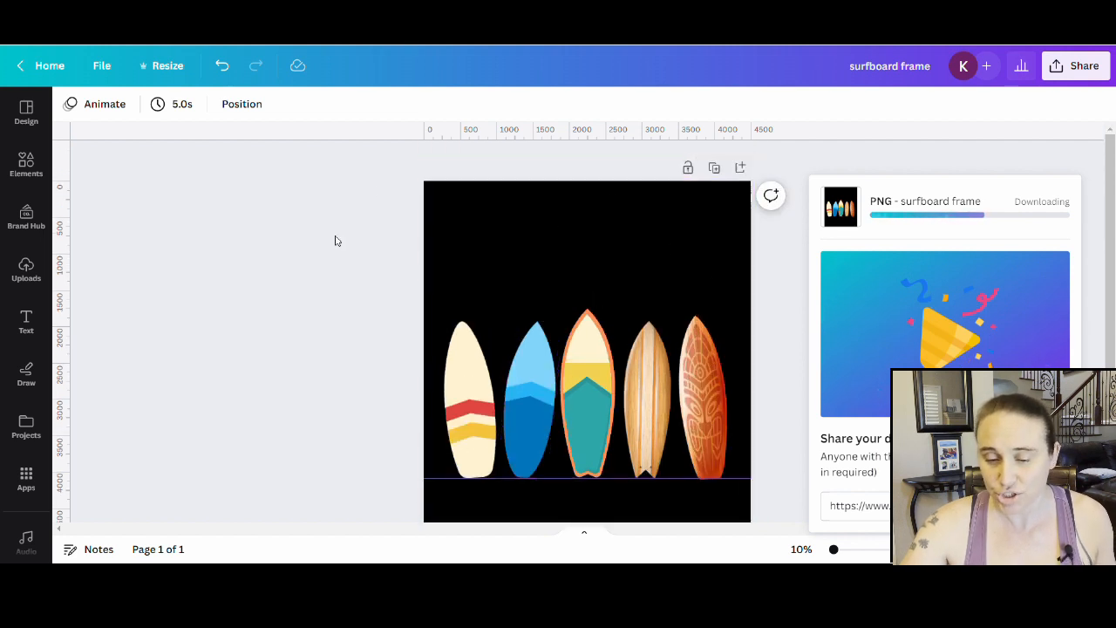
scroll(496, 335, down, 2)
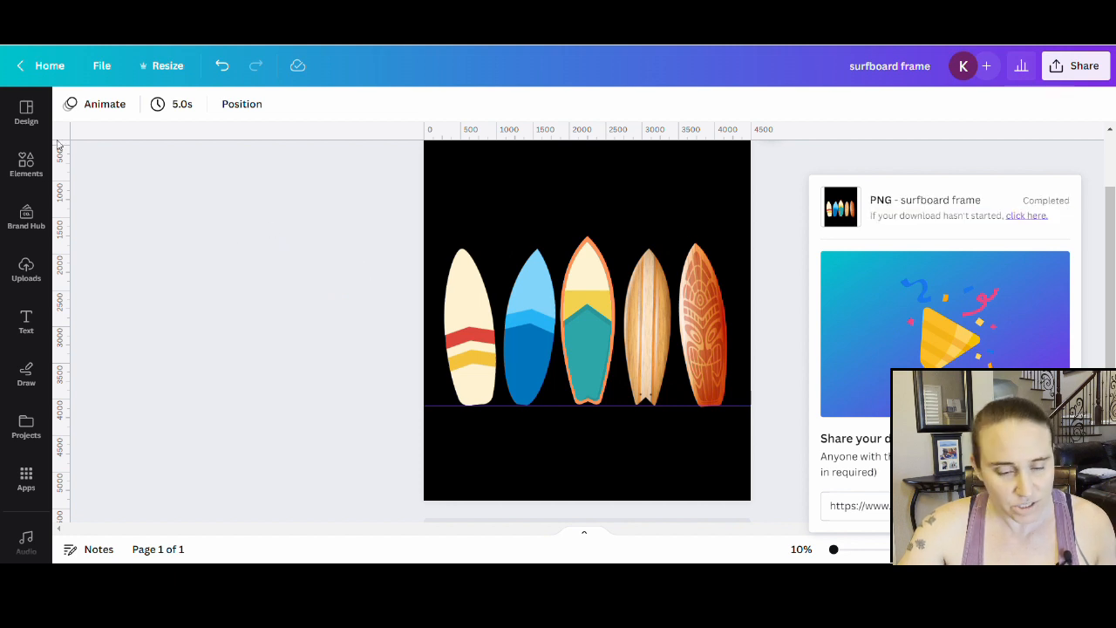
click(257, 299)
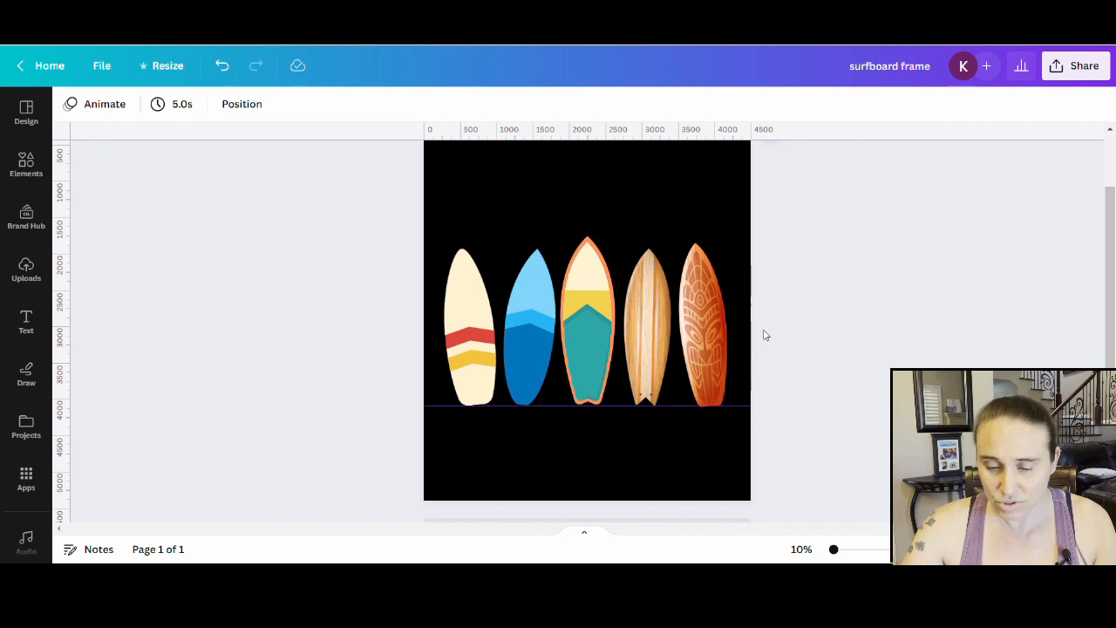
Search the elements library for "surf" and limit the results to photos
click(26, 164)
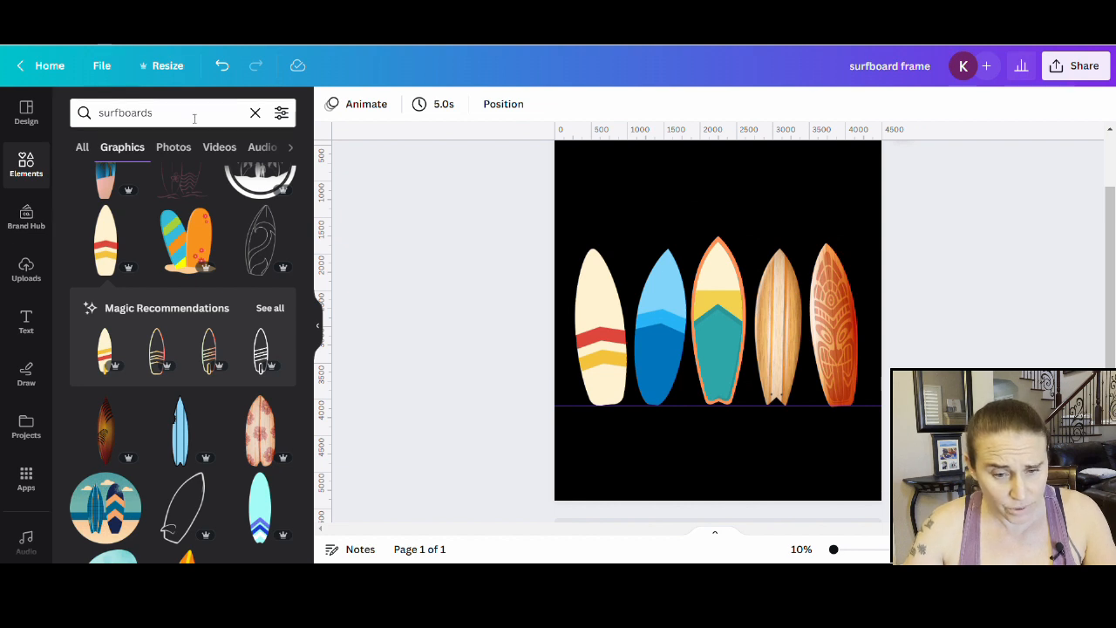
click(194, 116)
drag(149, 112, 50, 112)
text(surf)
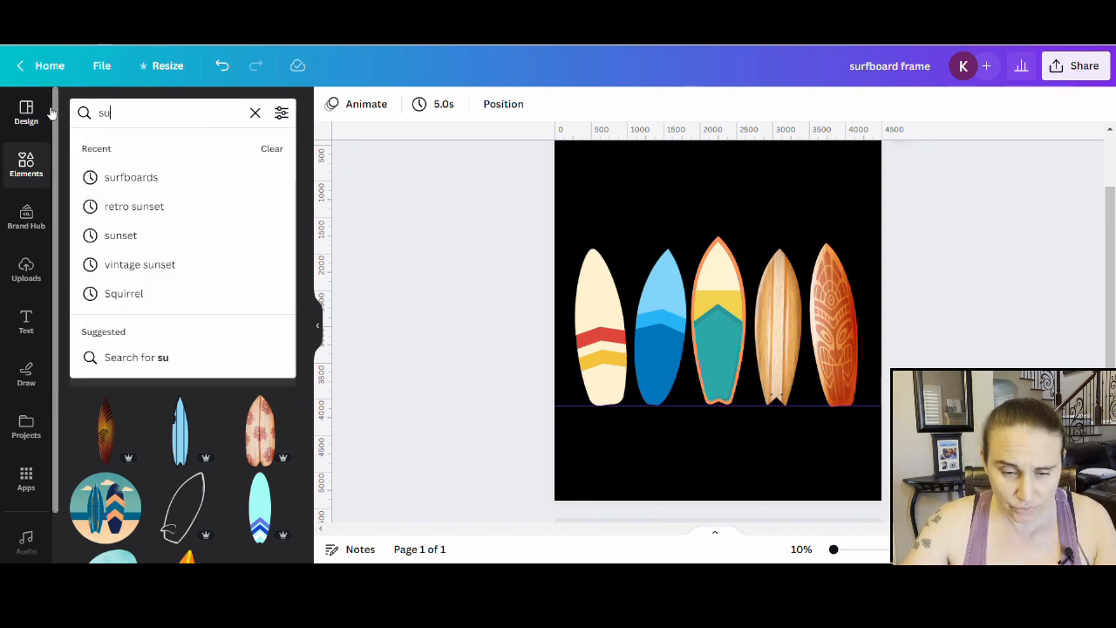
key(Return)
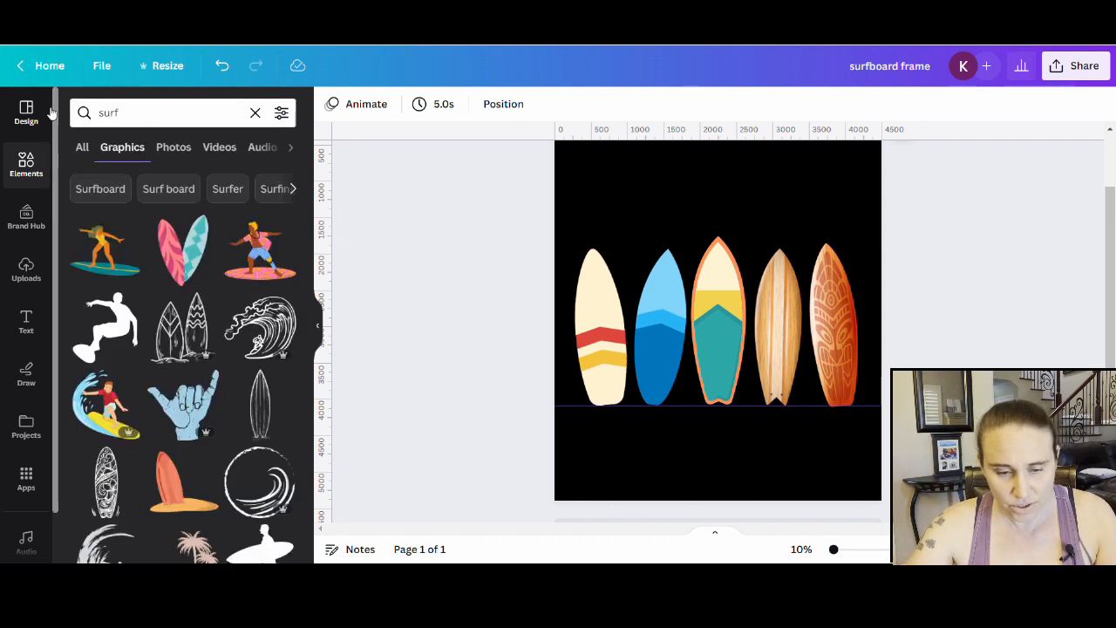
click(173, 158)
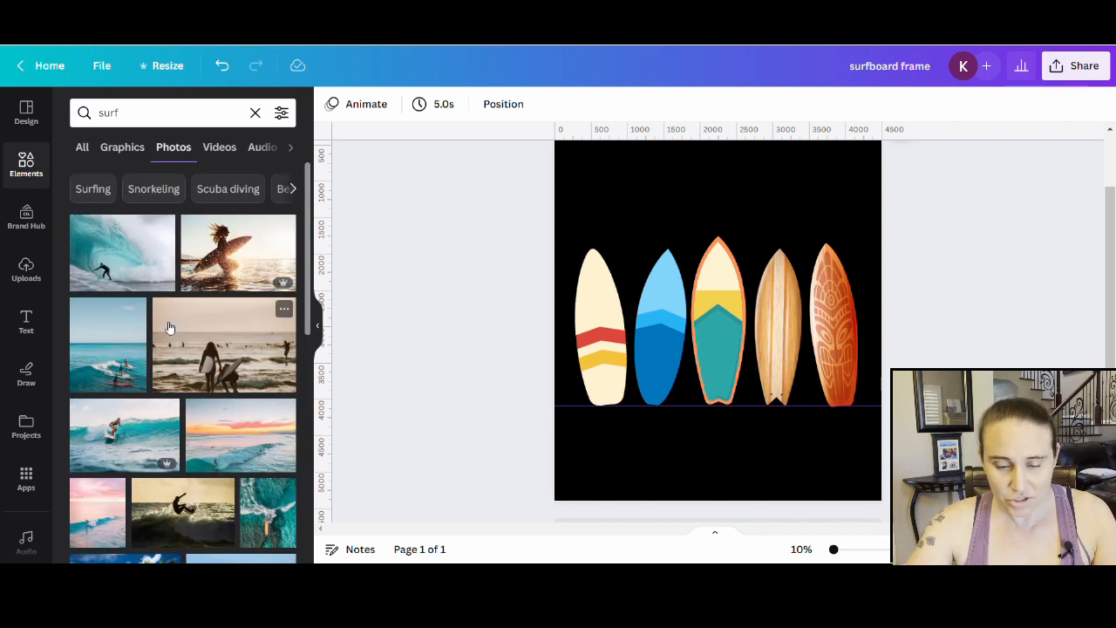
Add the photo of a curling blue-green wave with a white swirl and enlarge it to span the page width
scroll(156, 319, down, 2)
scroll(112, 266, down, 1)
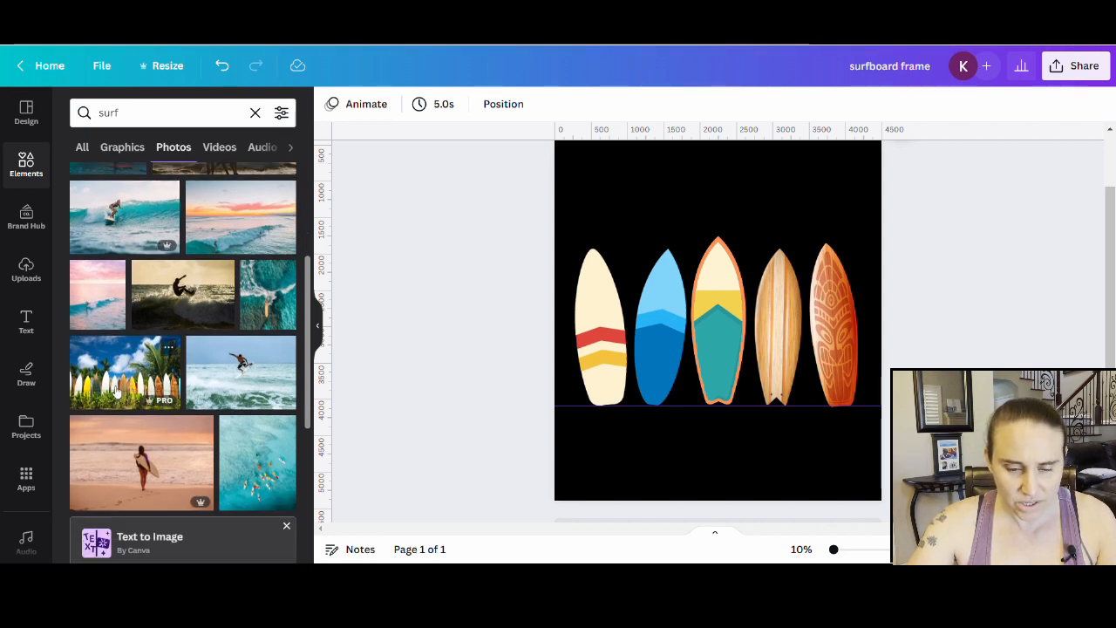
scroll(144, 375, down, 4)
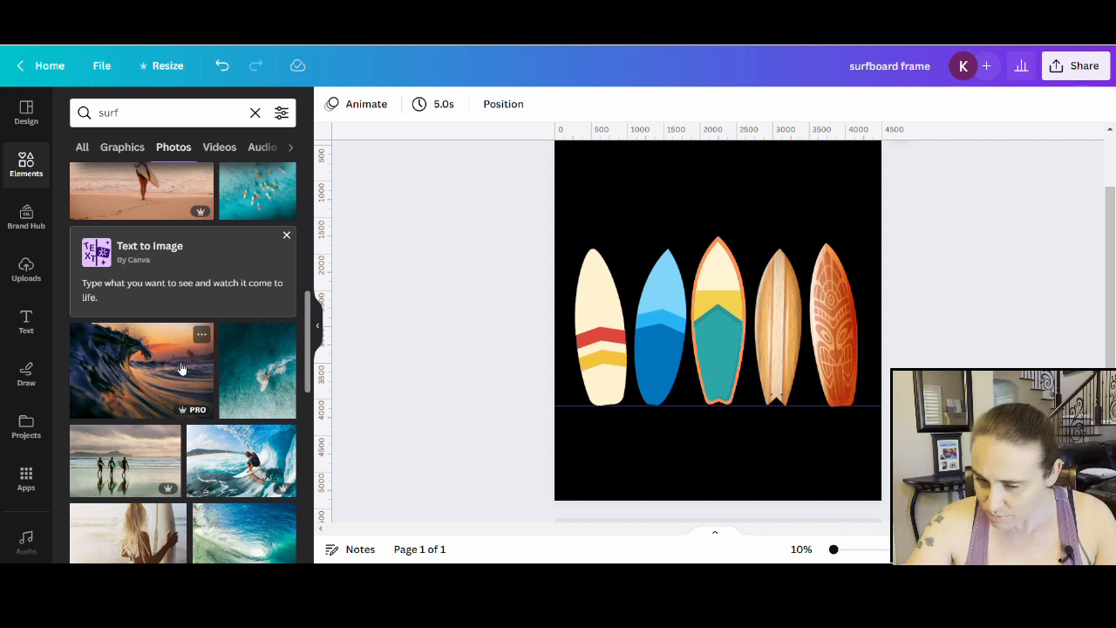
scroll(182, 369, down, 2)
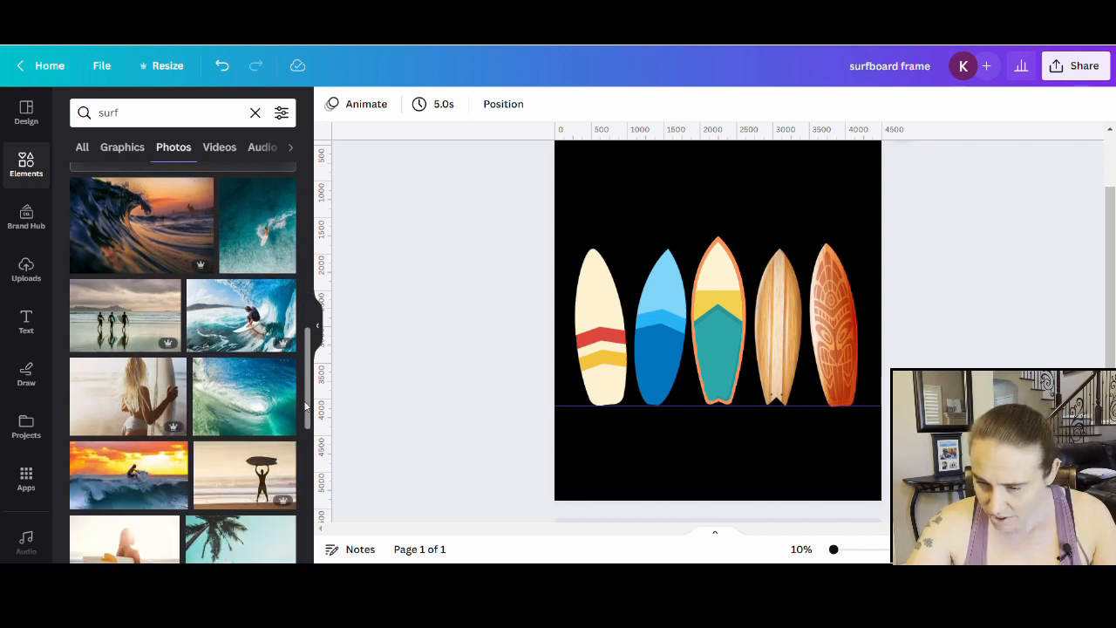
click(267, 419)
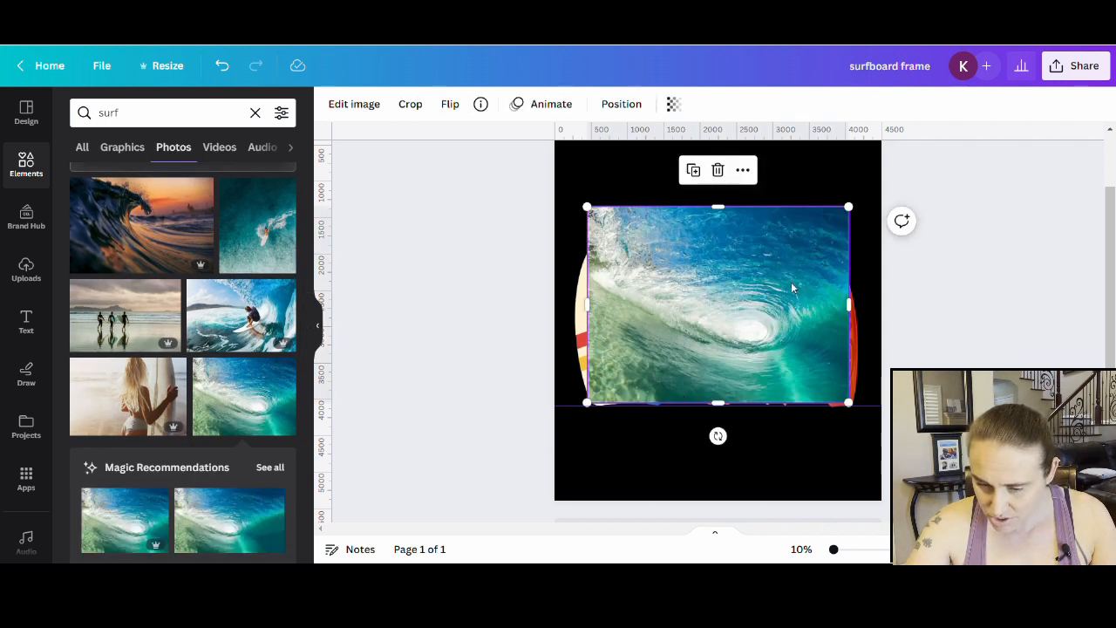
drag(806, 366, 840, 382)
drag(622, 419, 535, 442)
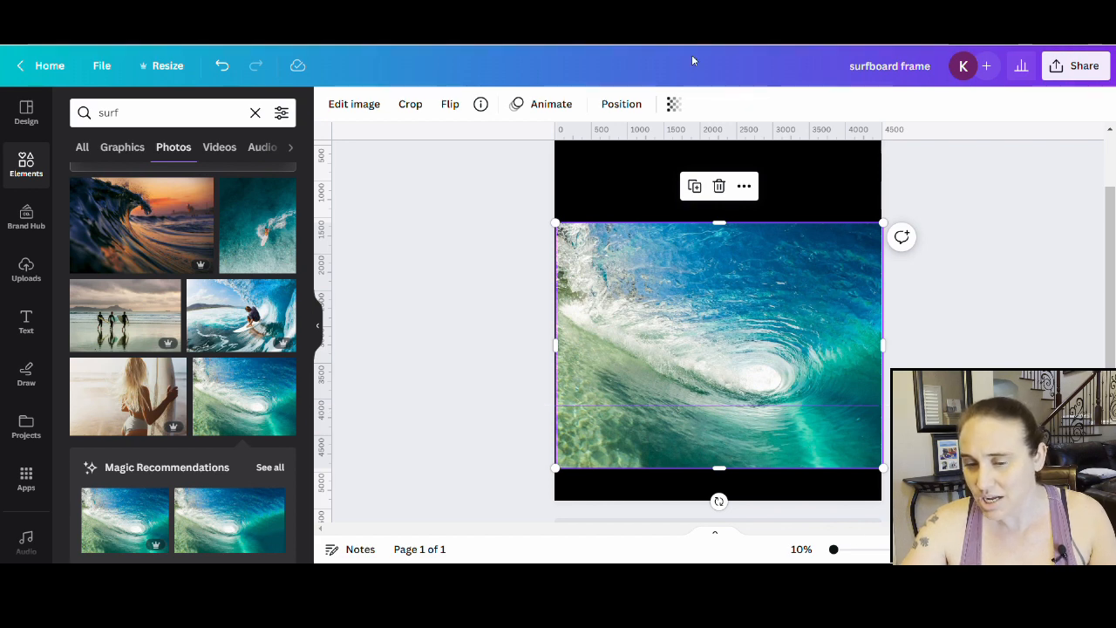
Set the wave photo's transparency to 82 and move it up to cover all five surfboards
click(674, 105)
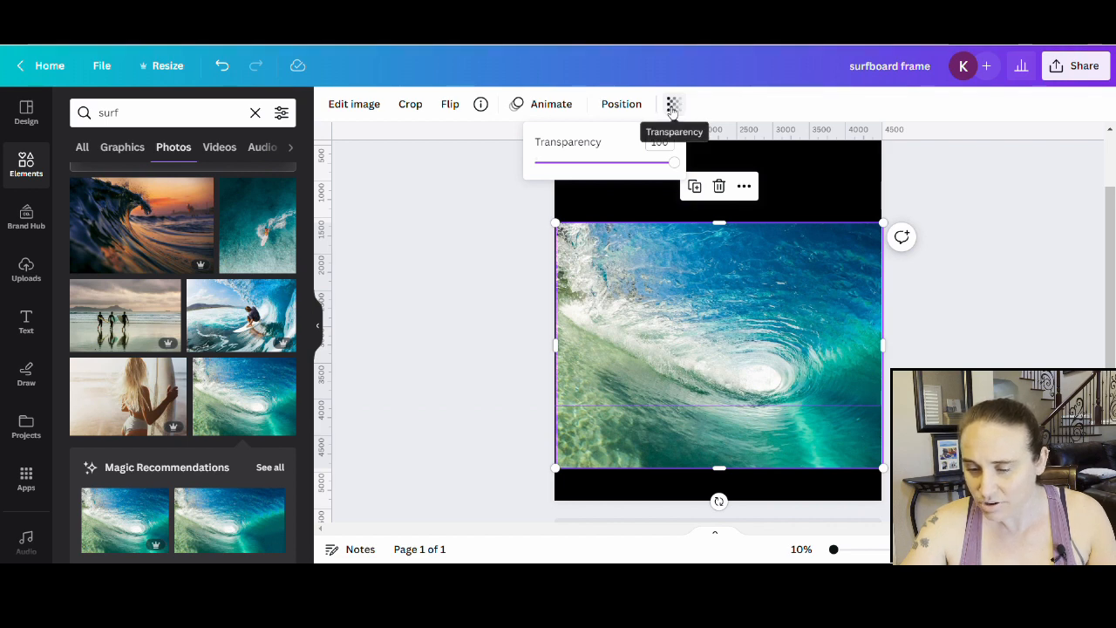
drag(679, 163, 653, 165)
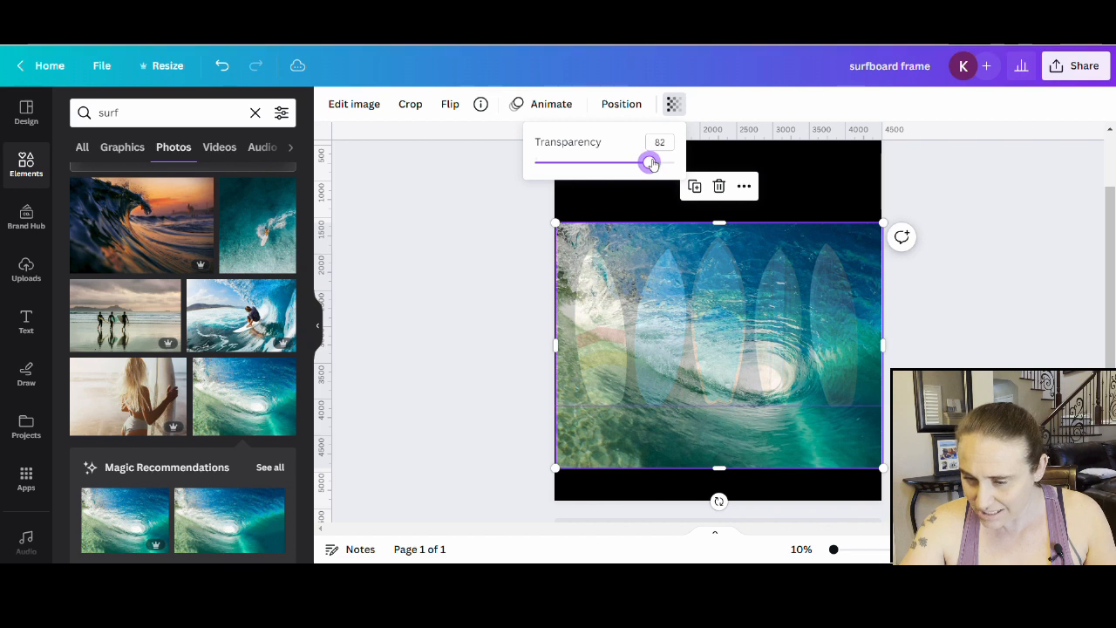
drag(806, 450, 813, 427)
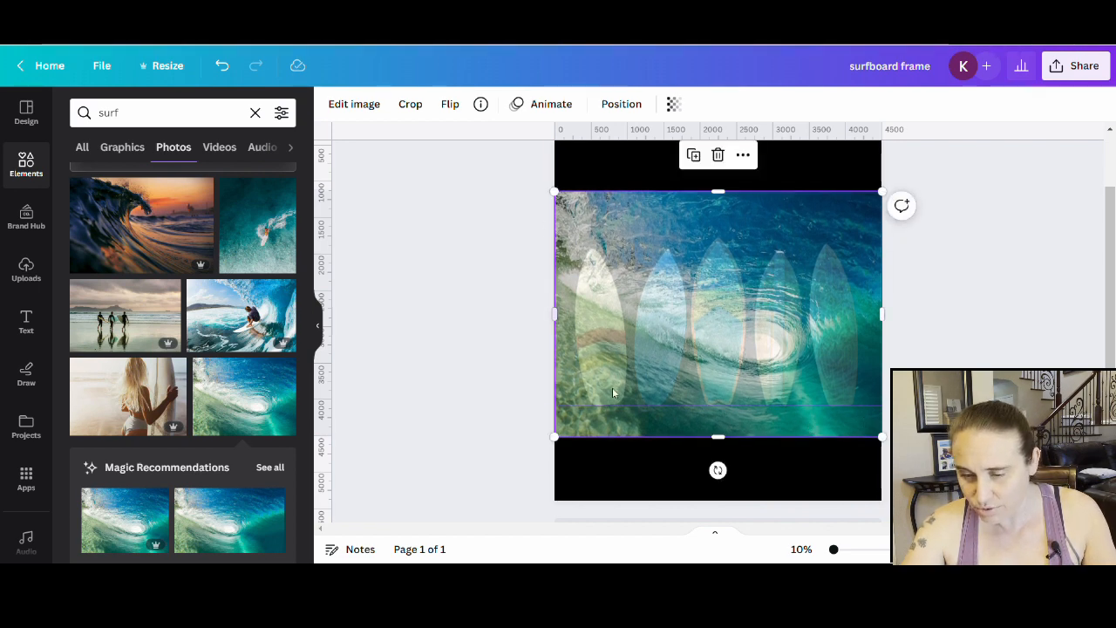
Extend the lower edge of the wave photo slightly and make the photo fully opaque
drag(807, 441, 807, 445)
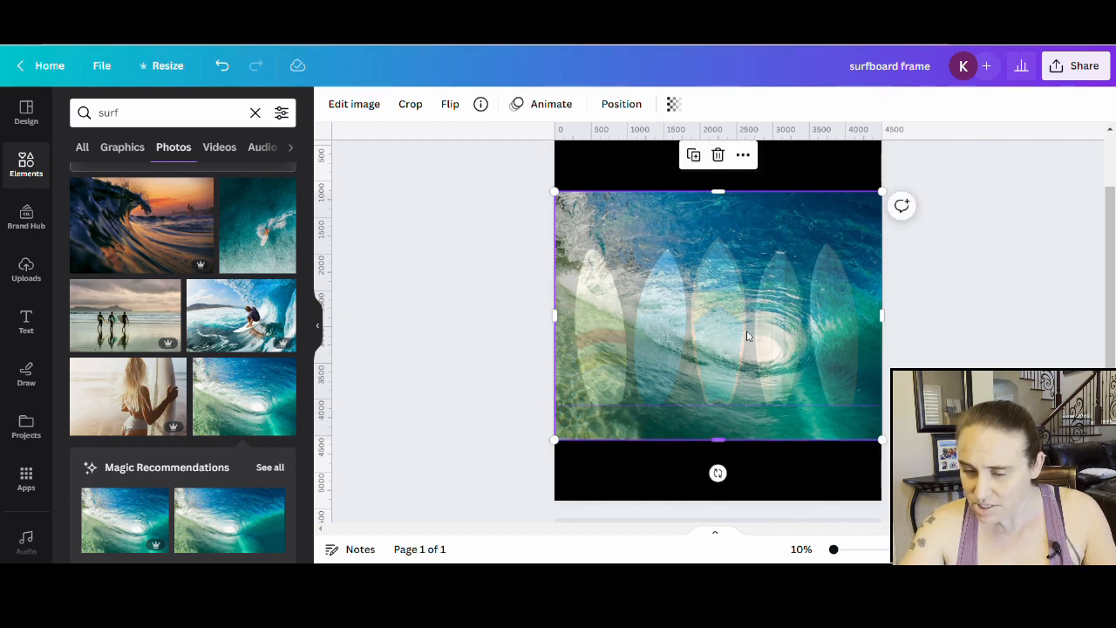
click(674, 103)
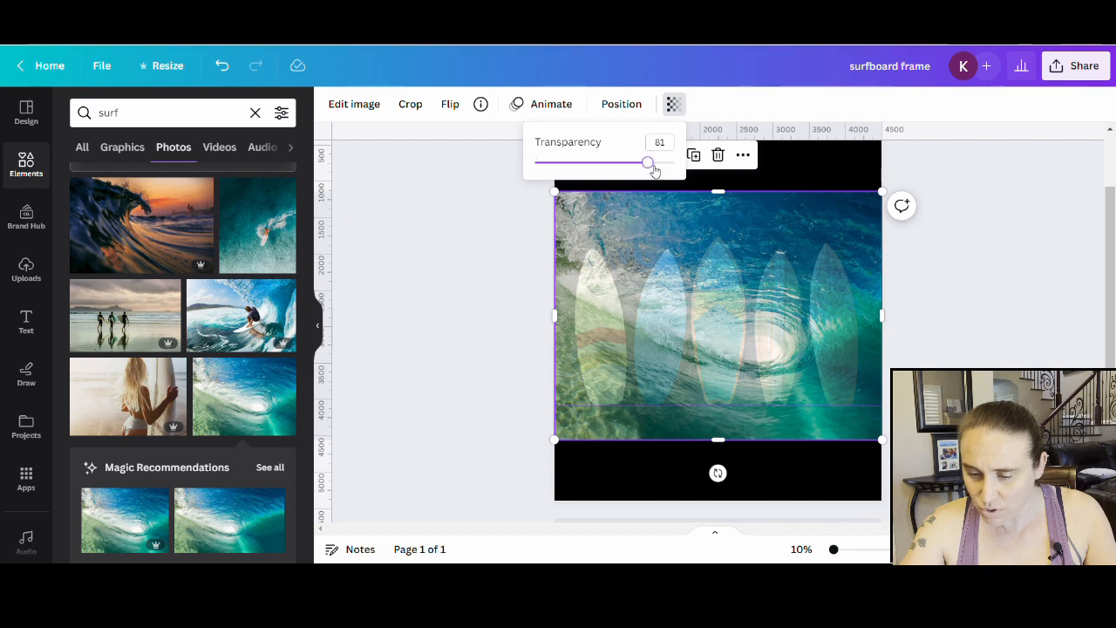
drag(652, 165, 759, 172)
click(1017, 356)
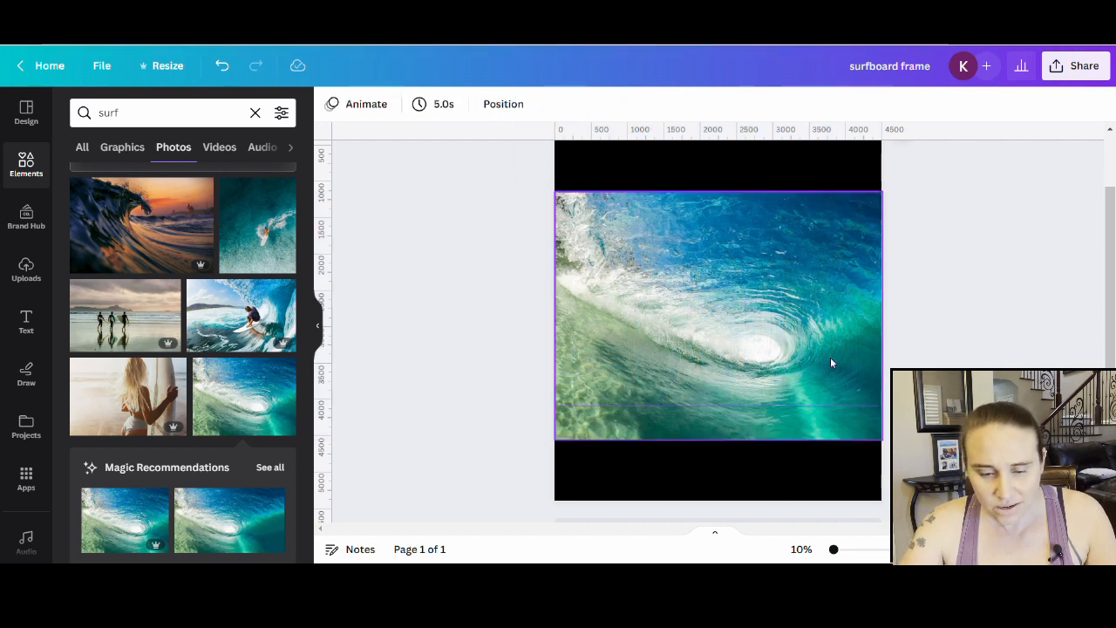
Adjust the wave photo's saturation to 9 and contrast to 3
click(795, 422)
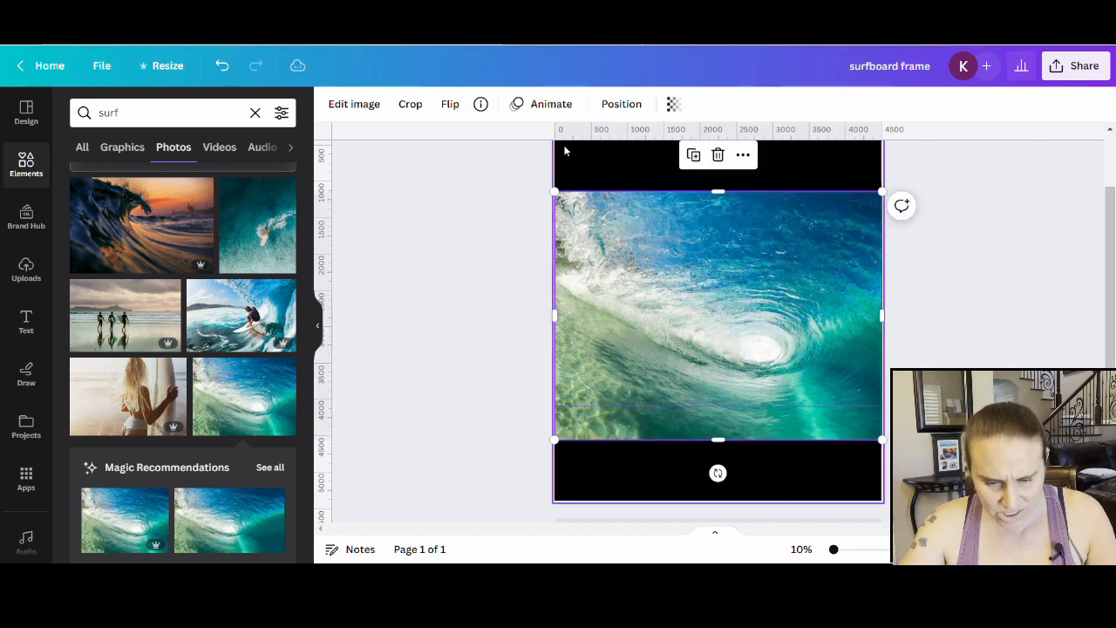
click(354, 104)
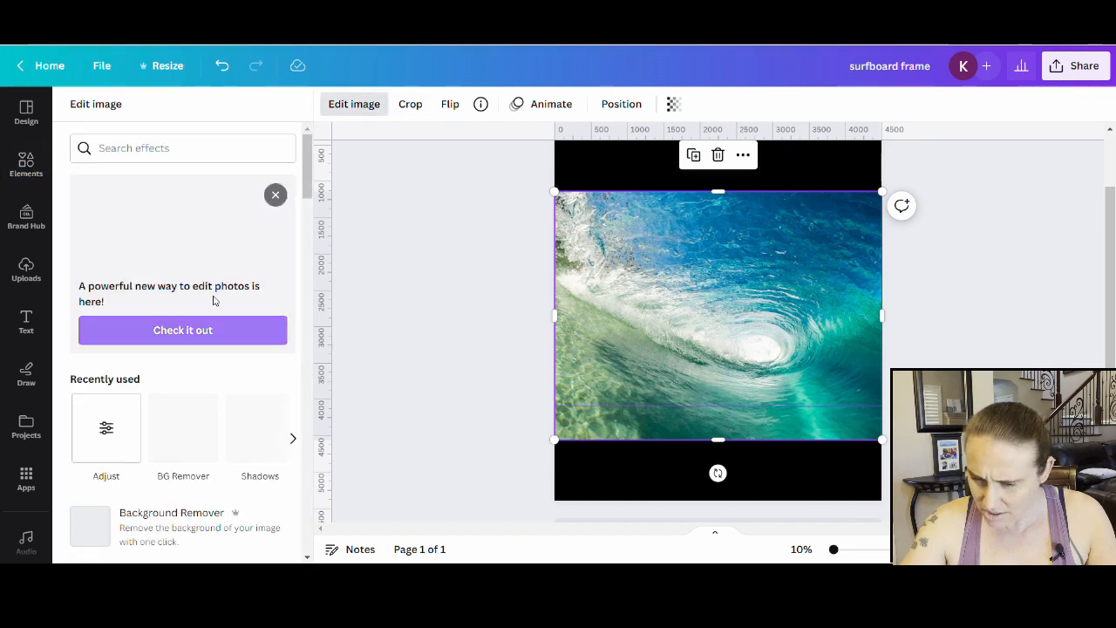
scroll(151, 366, down, 3)
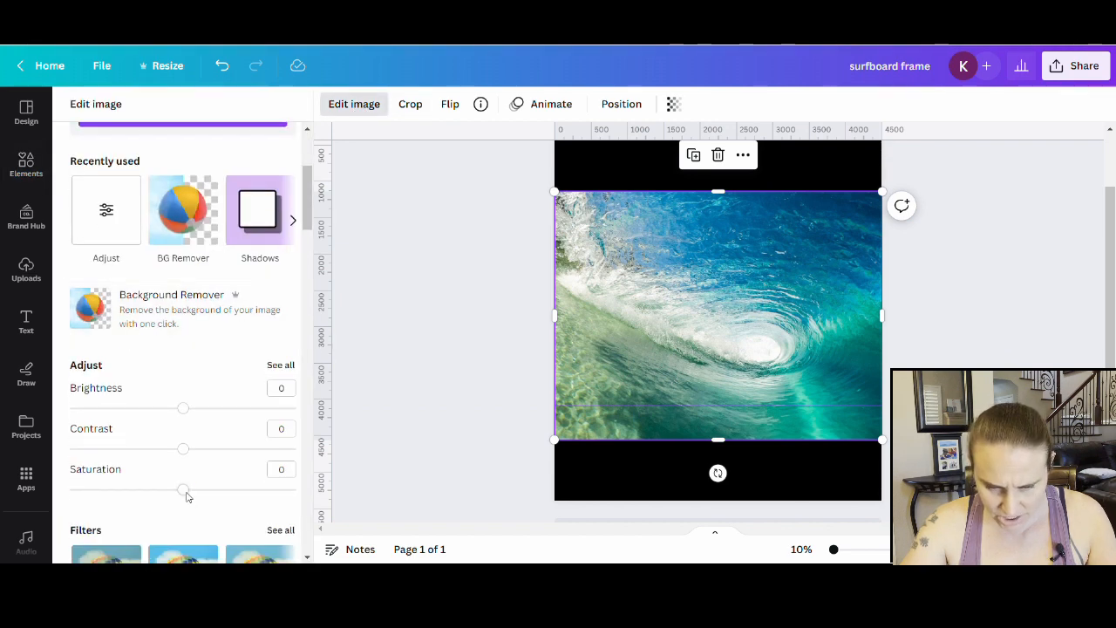
drag(185, 496, 197, 495)
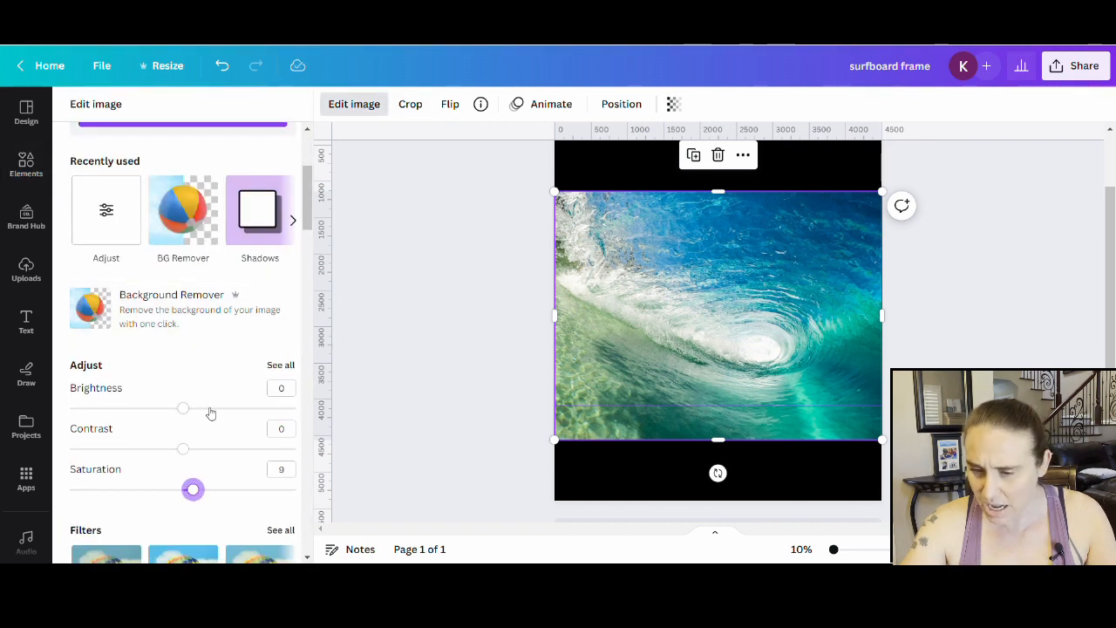
click(185, 452)
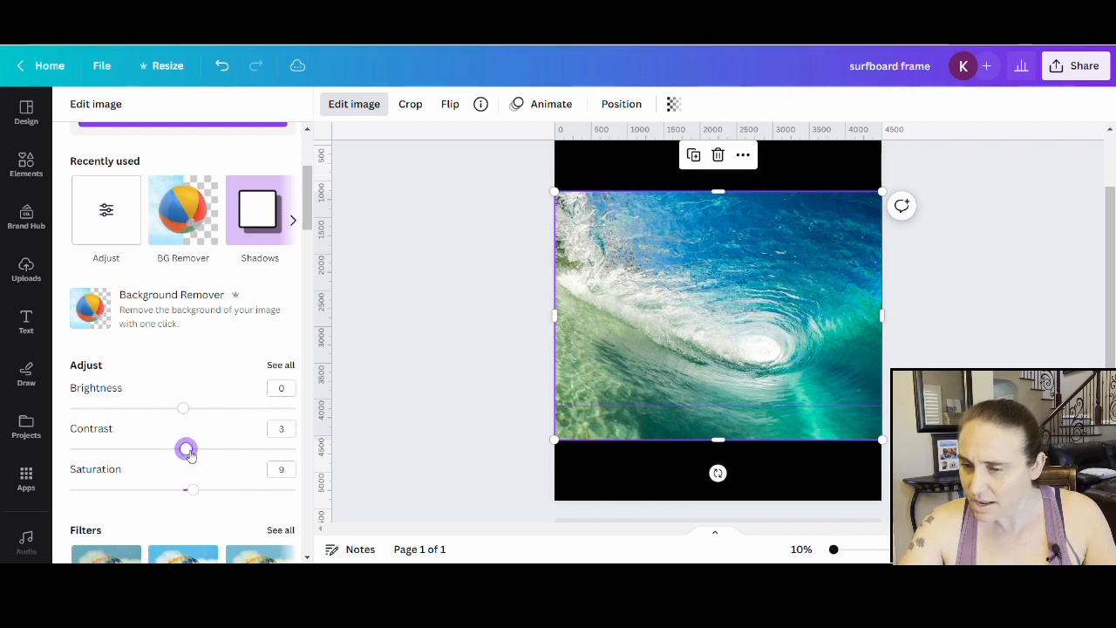
click(941, 337)
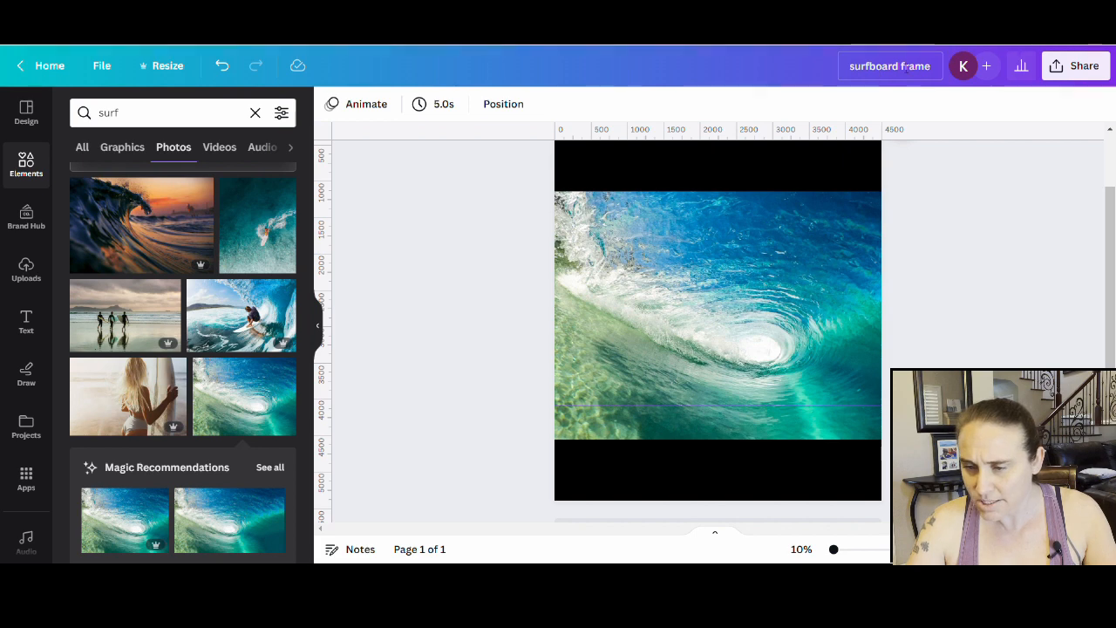
Rename the design as "wave mask" and download it as a 4,500 × 5,400 px PNG without a transparent background
click(934, 70)
text(wave mask)
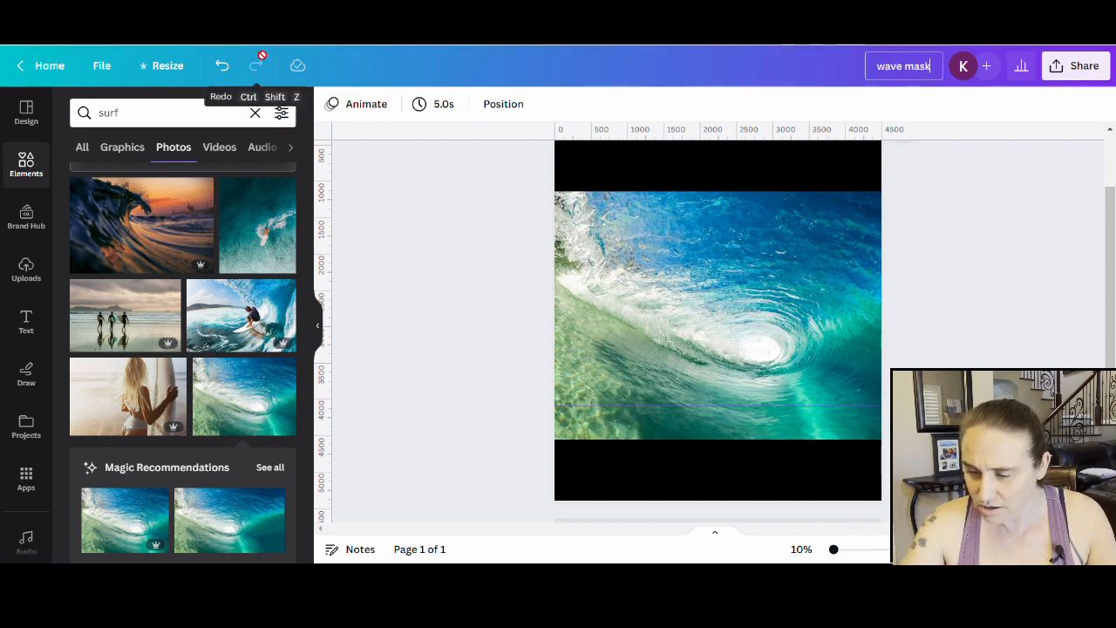
click(1056, 77)
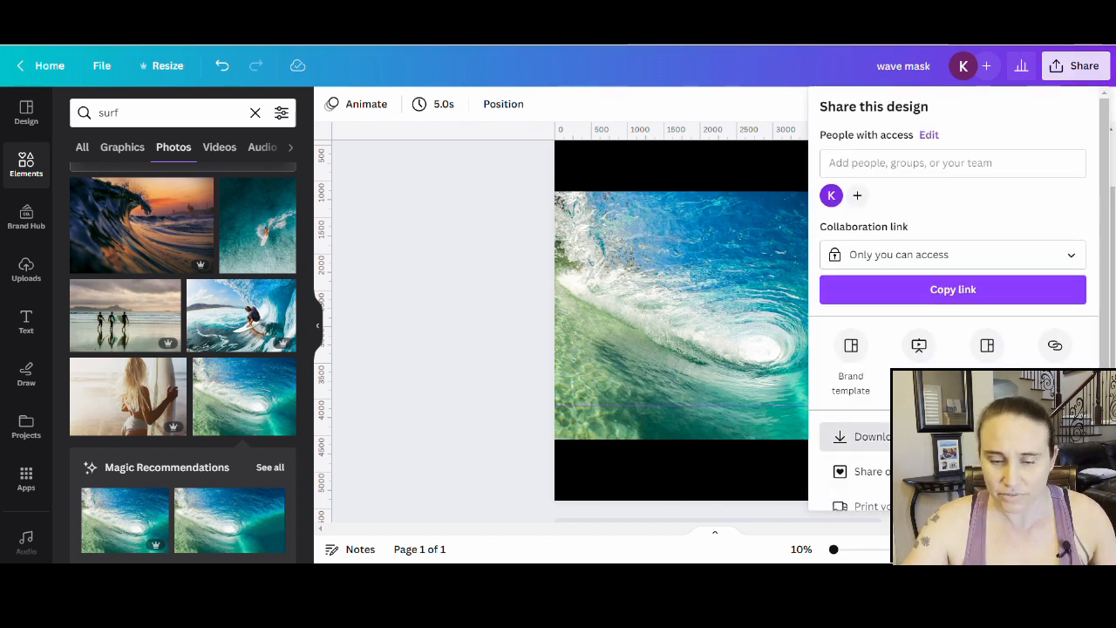
click(868, 436)
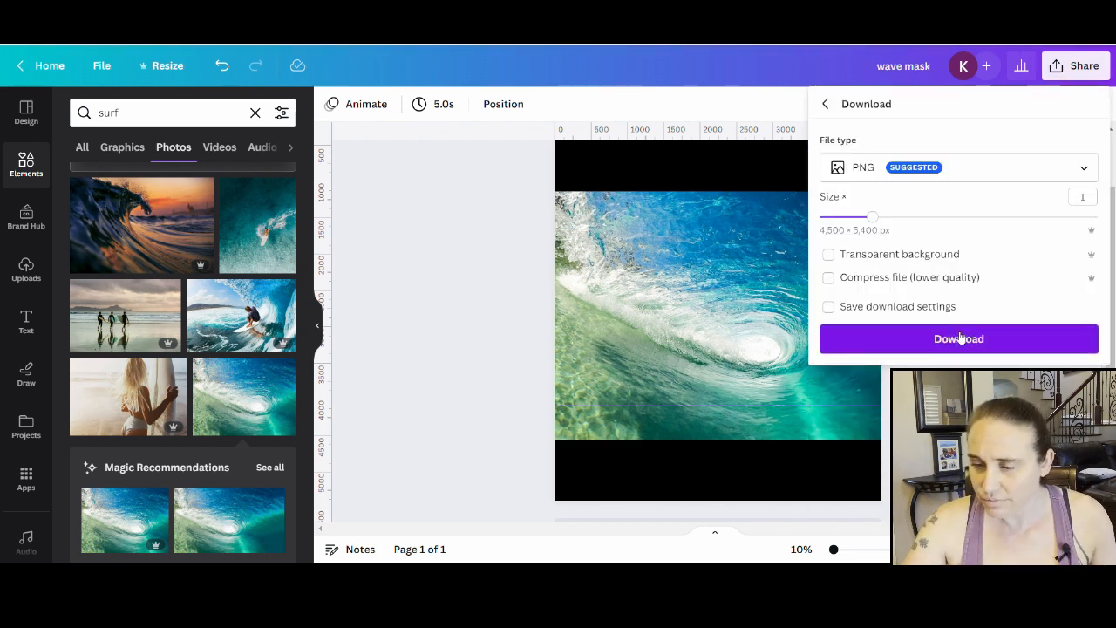
click(958, 338)
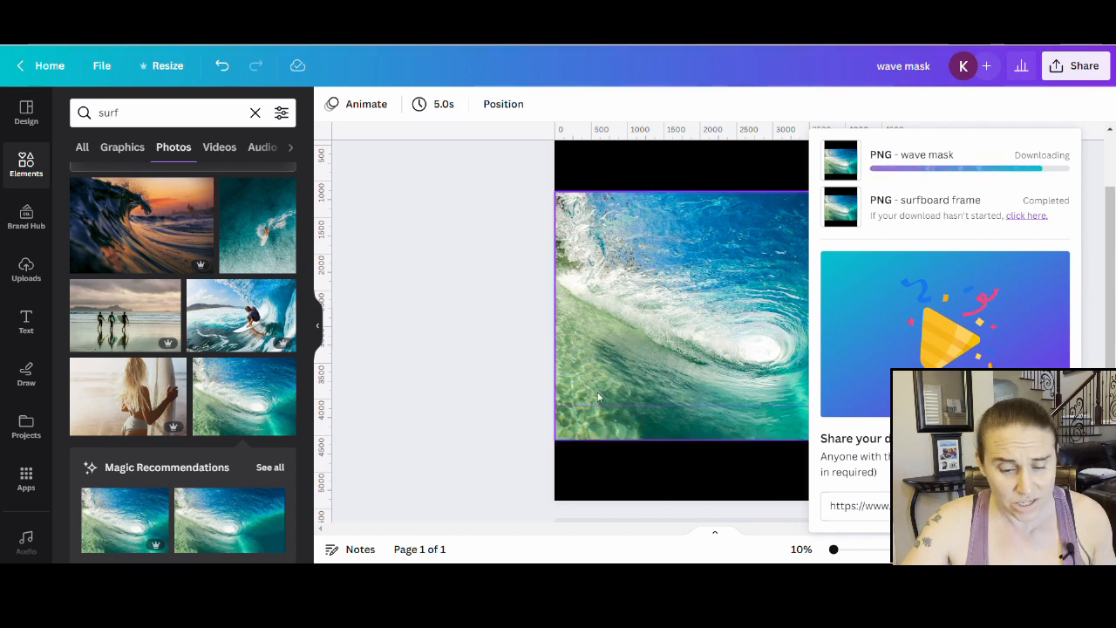
Look through the "surf" photo results for another wave image suitable for filling the surfboards
scroll(174, 340, down, 5)
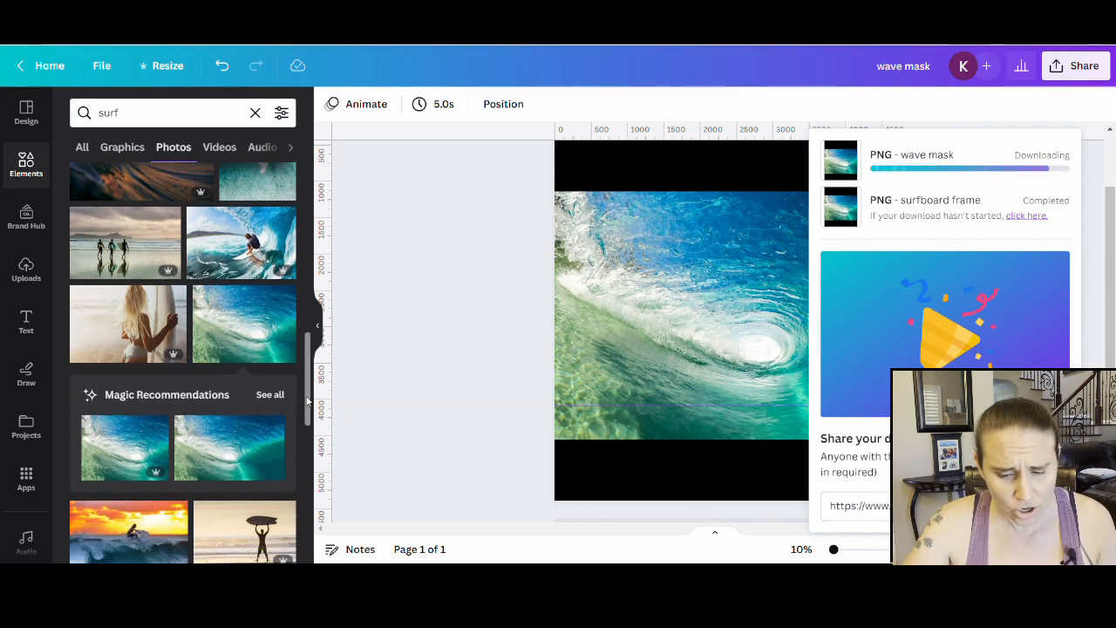
scroll(175, 331, down, 3)
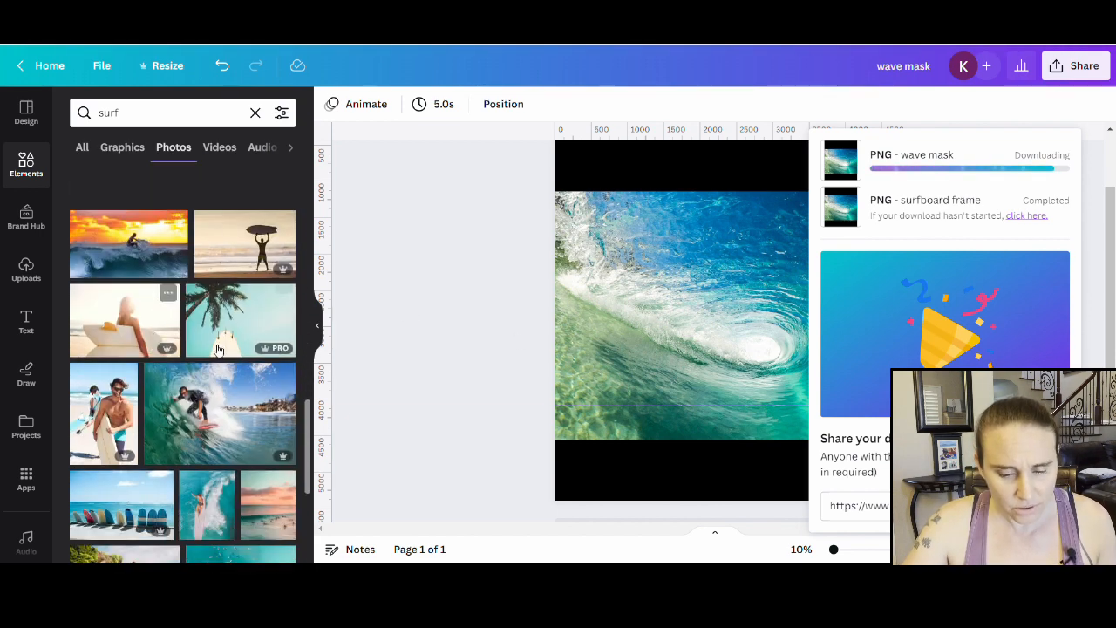
scroll(183, 313, down, 3)
scroll(186, 314, down, 8)
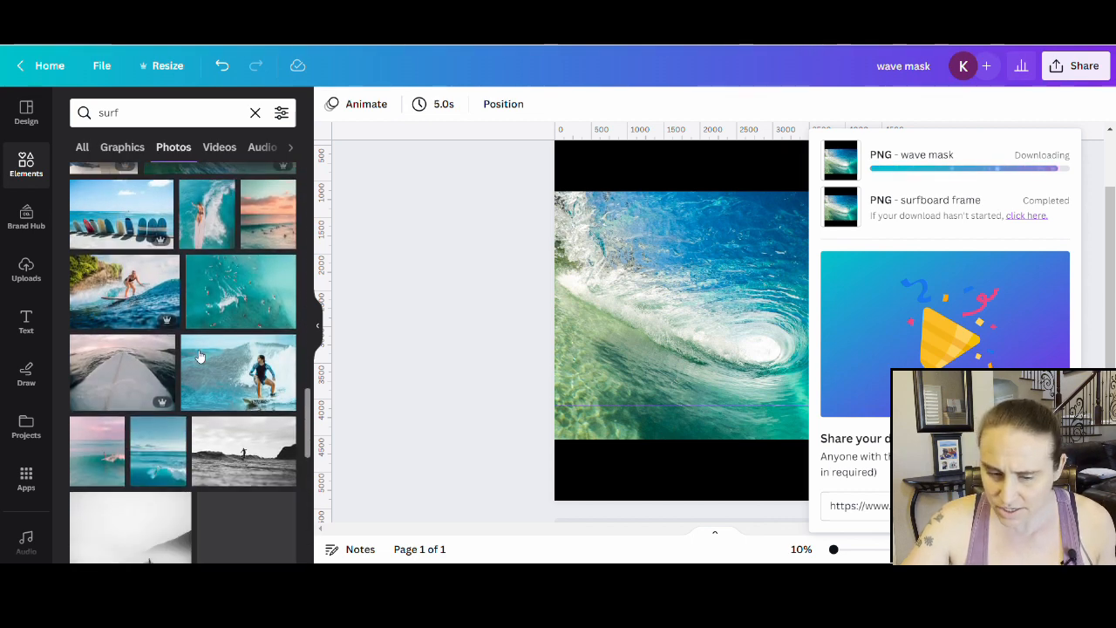
scroll(190, 336, down, 4)
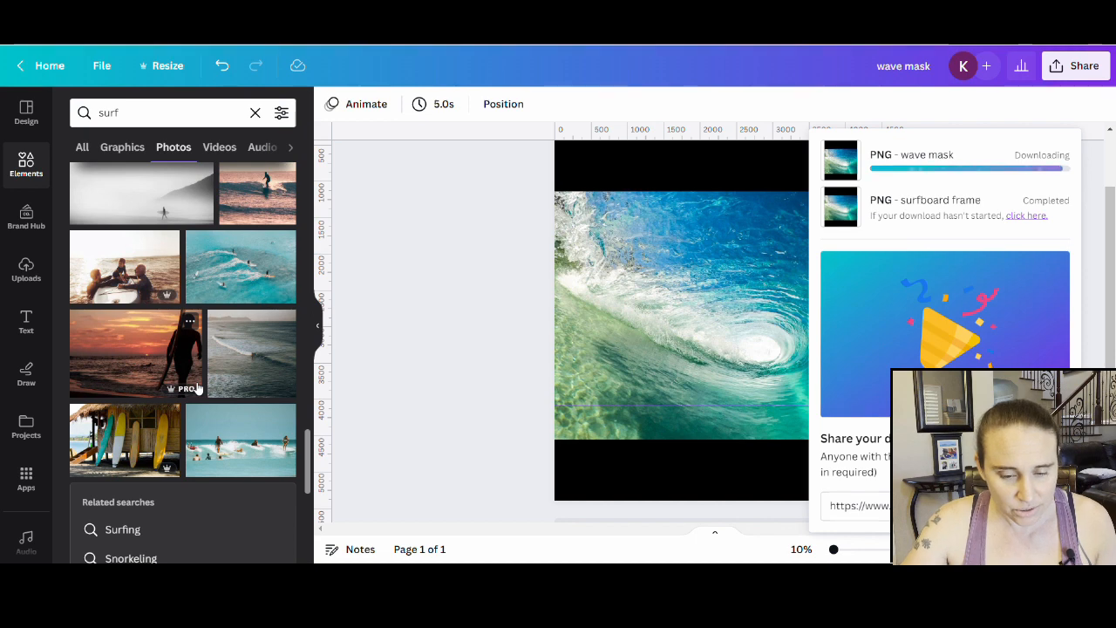
scroll(187, 375, down, 5)
scroll(130, 453, down, 3)
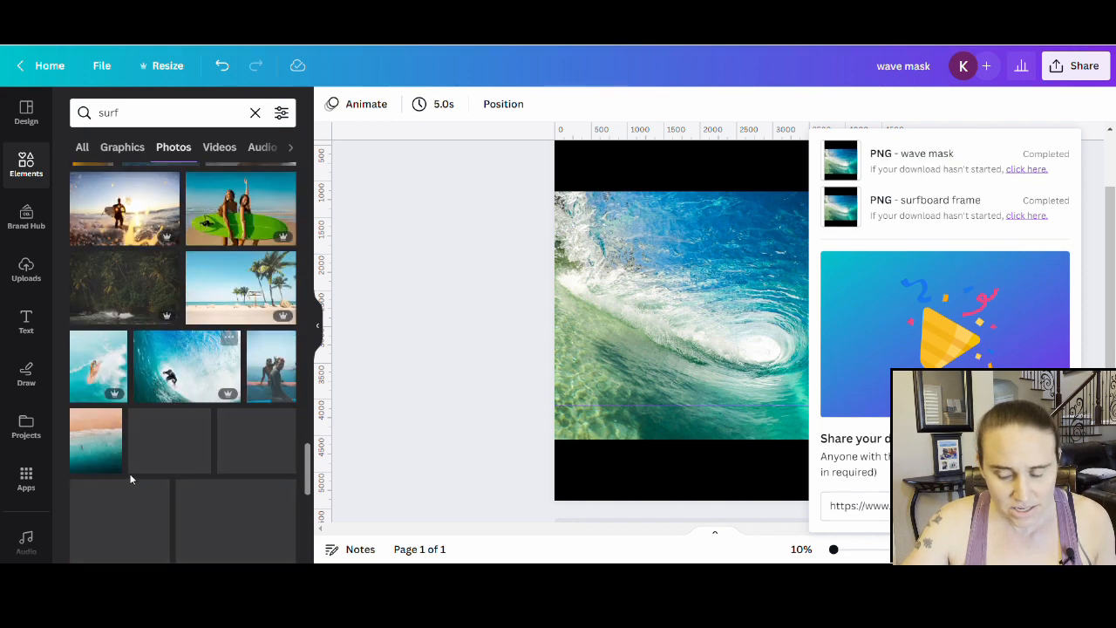
scroll(185, 462, down, 1)
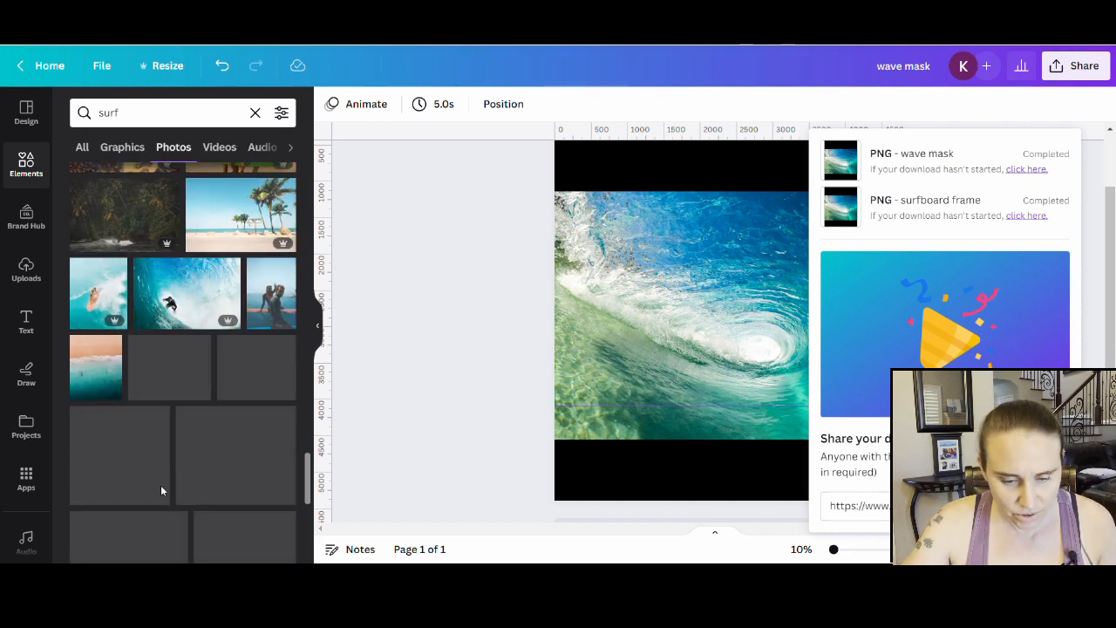
scroll(192, 476, down, 2)
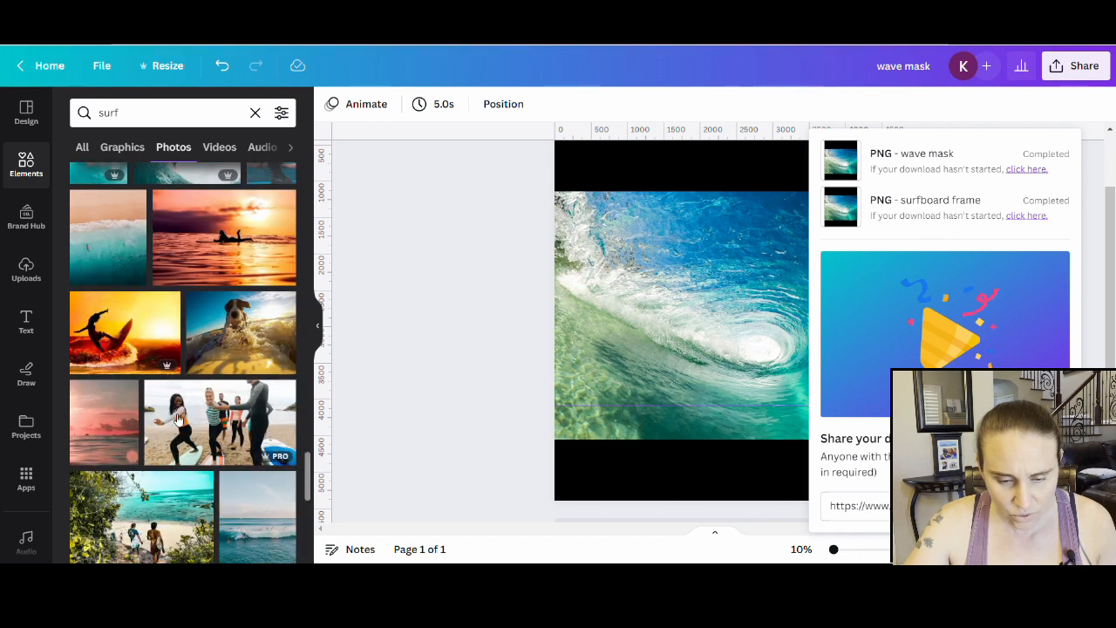
scroll(152, 405, down, 4)
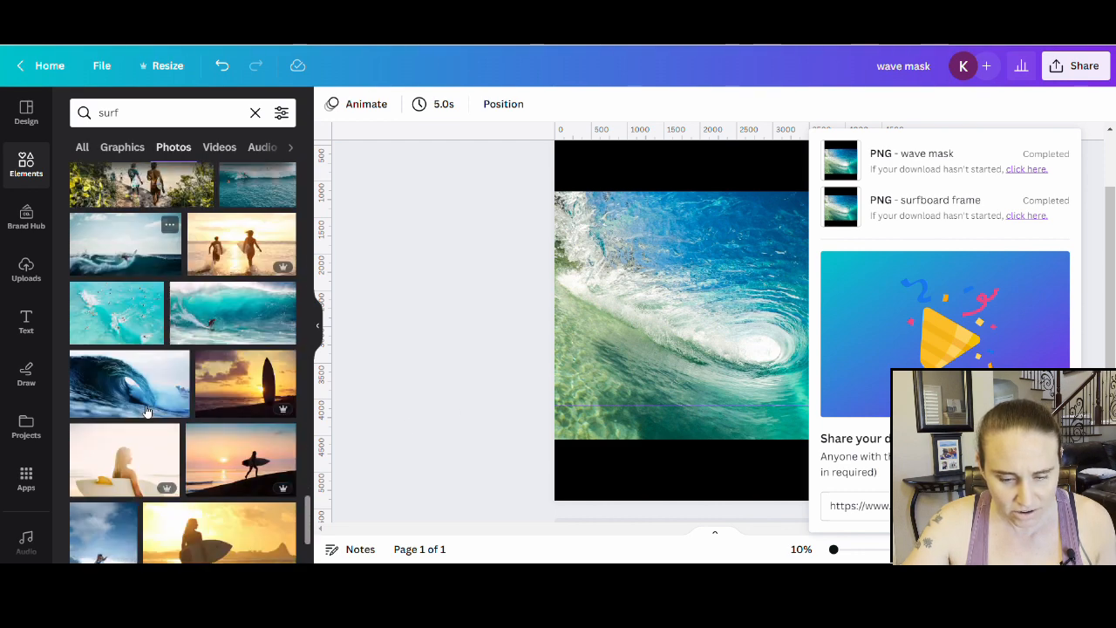
scroll(147, 414, down, 3)
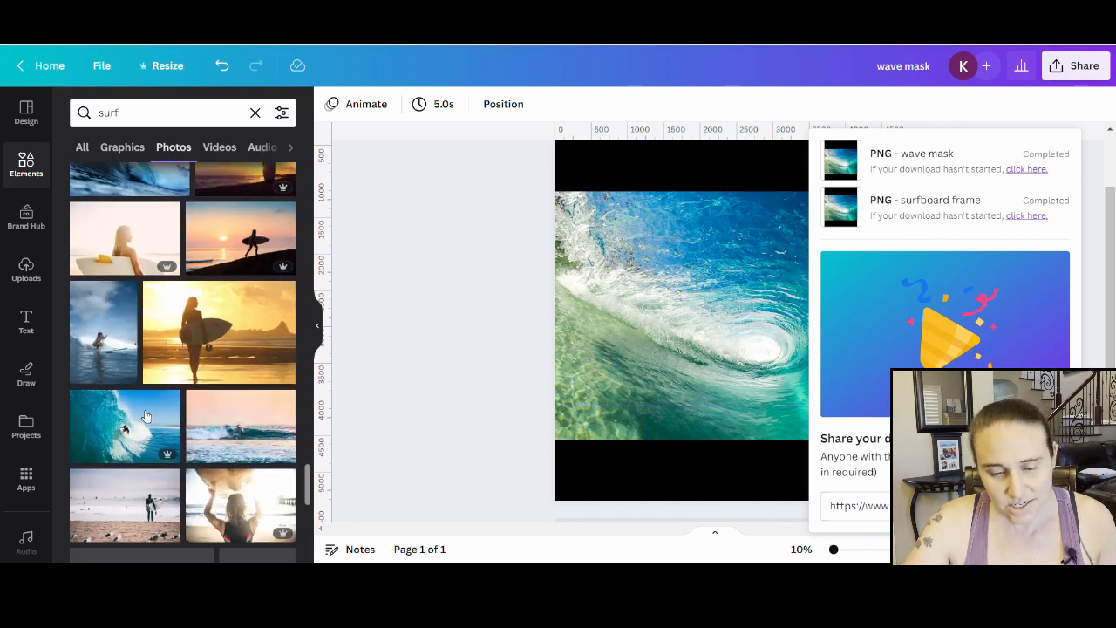
scroll(144, 417, down, 5)
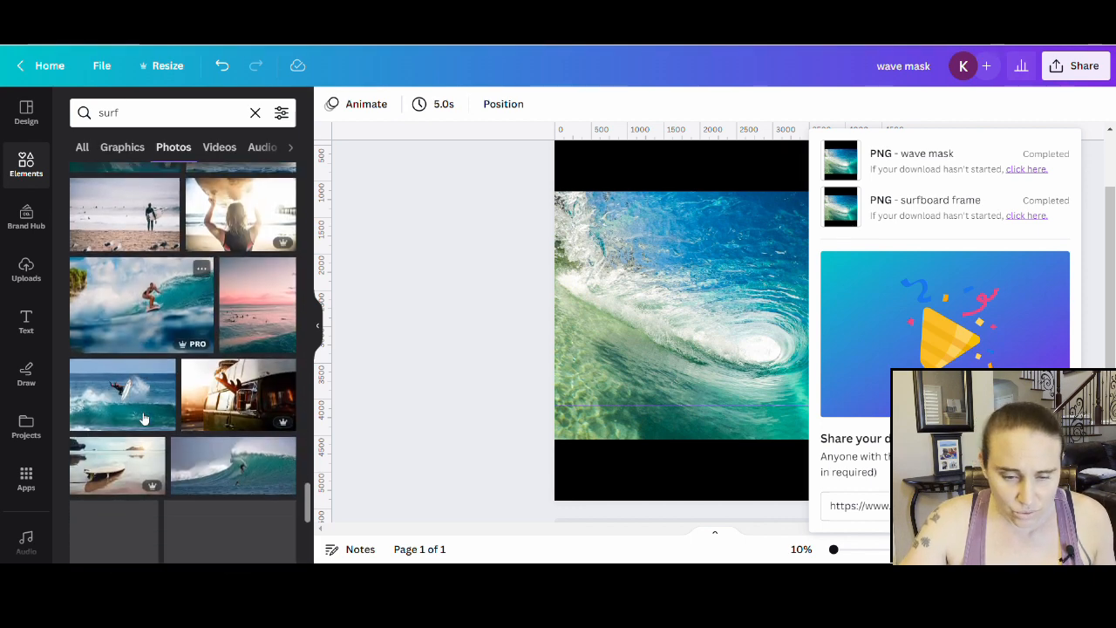
scroll(162, 444, down, 2)
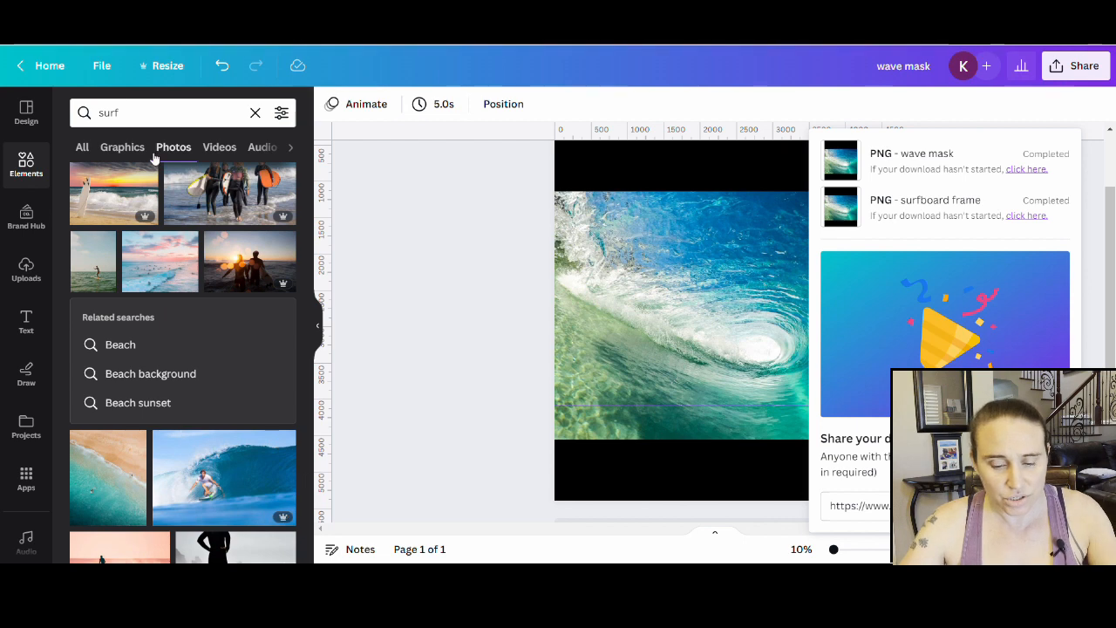
scroll(78, 408, down, 3)
scroll(101, 464, down, 1)
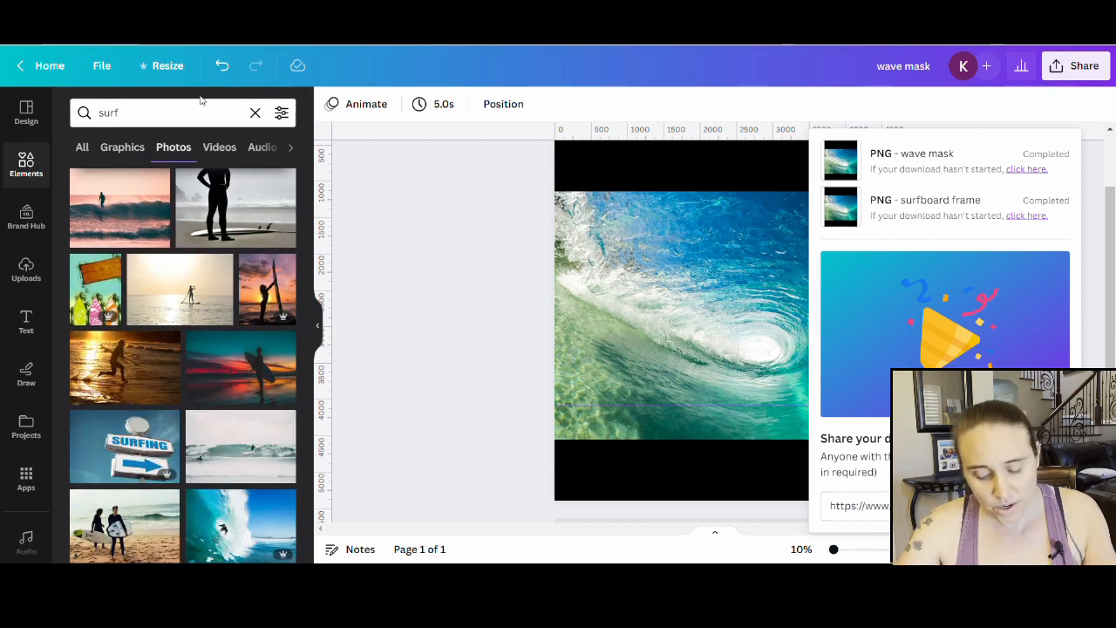
Search the photo library for "wave" instead of "surf"
click(164, 122)
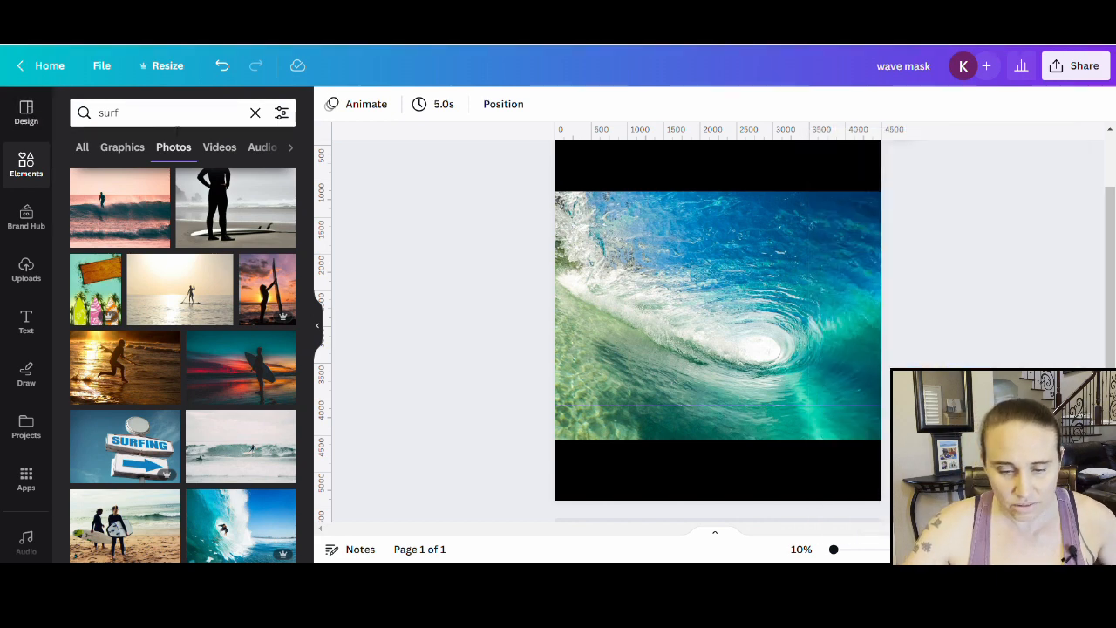
drag(128, 120, 68, 118)
text(wave)
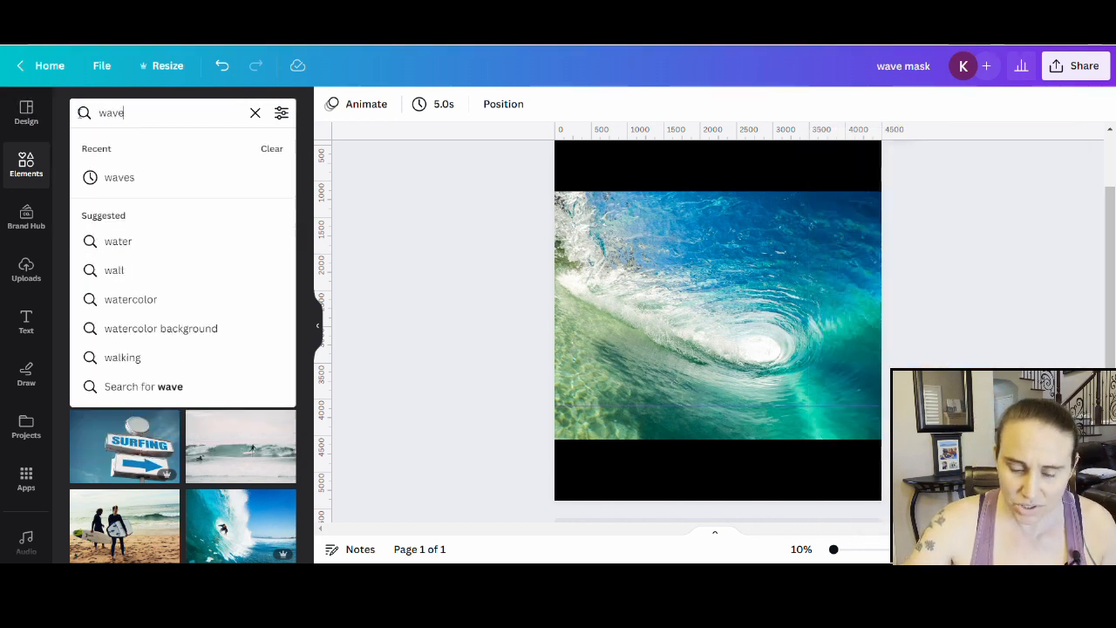
key(Return)
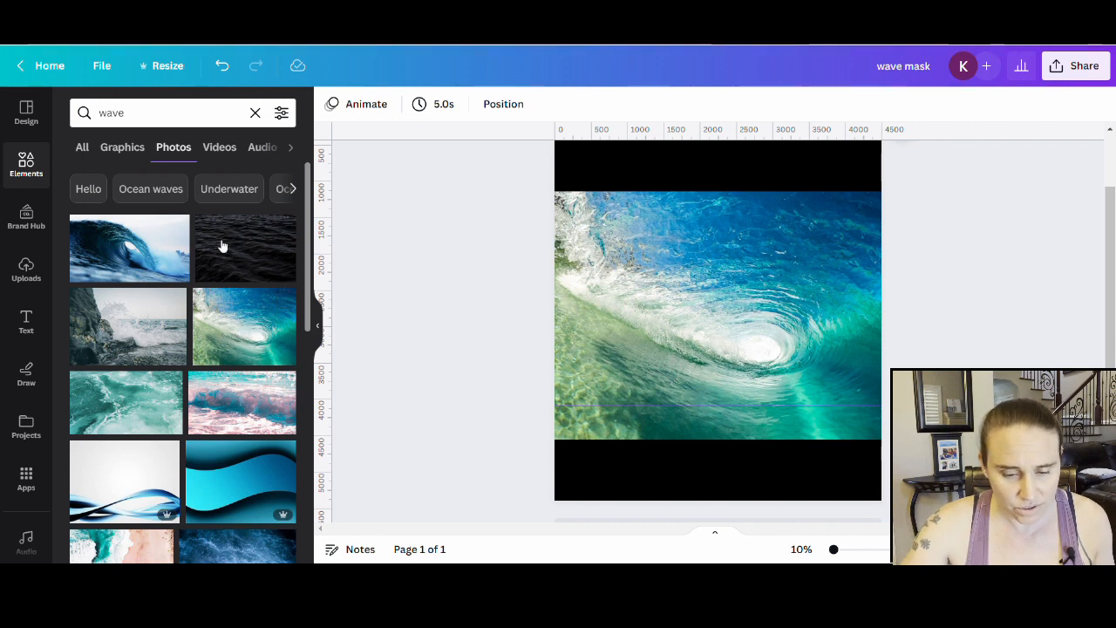
Replace the curling wave photo on the page with the photo of a surfer under a teal wave, positioned over the surfboards
scroll(222, 247, down, 8)
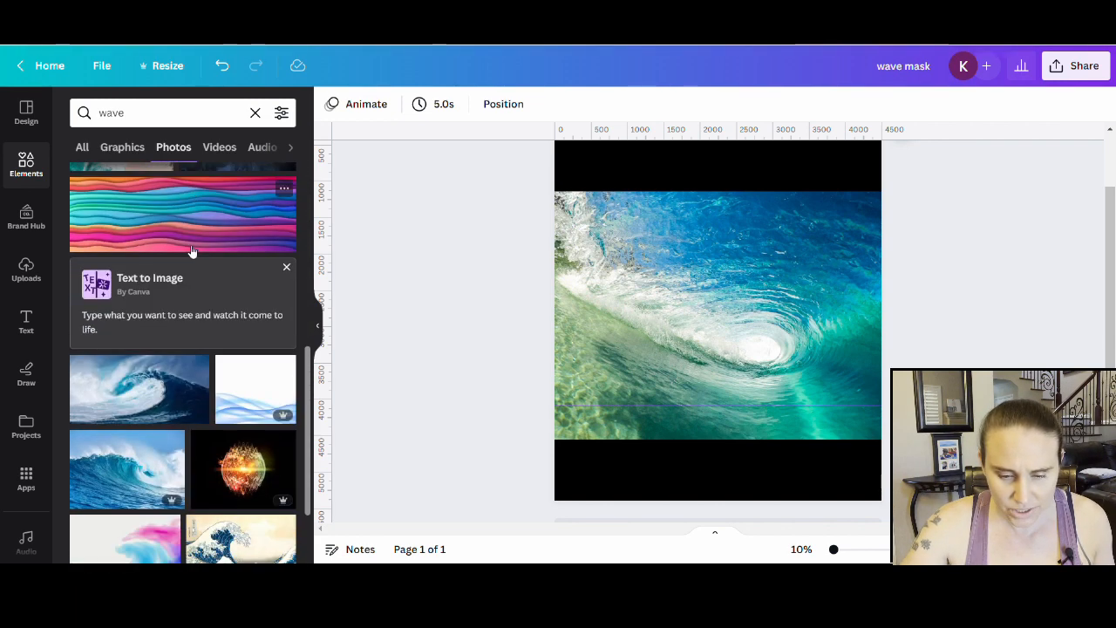
scroll(192, 251, down, 1)
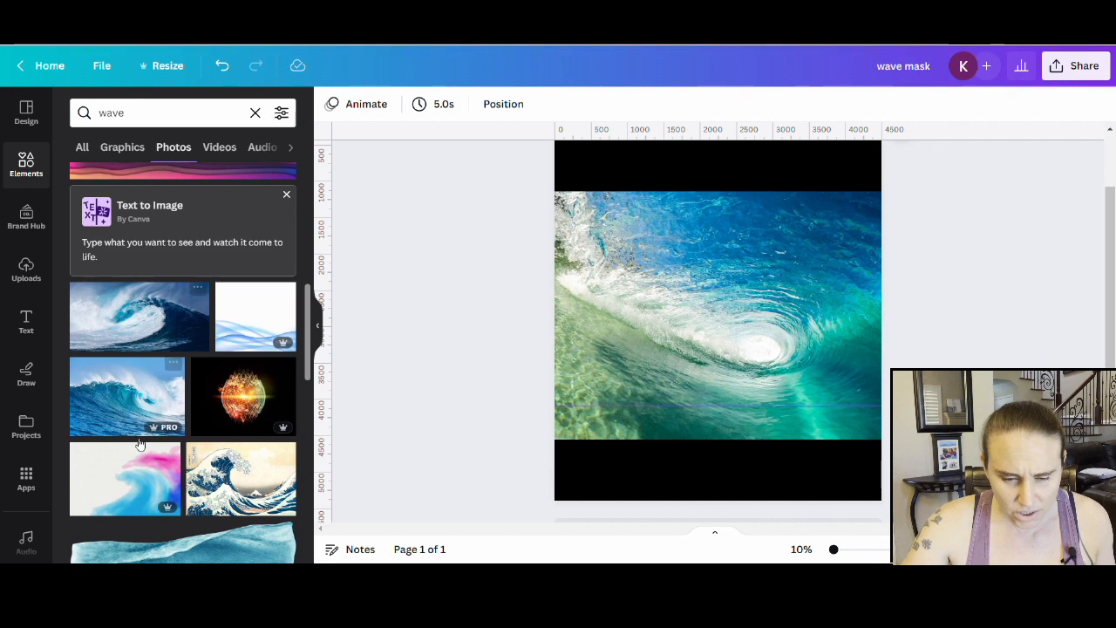
scroll(175, 384, down, 4)
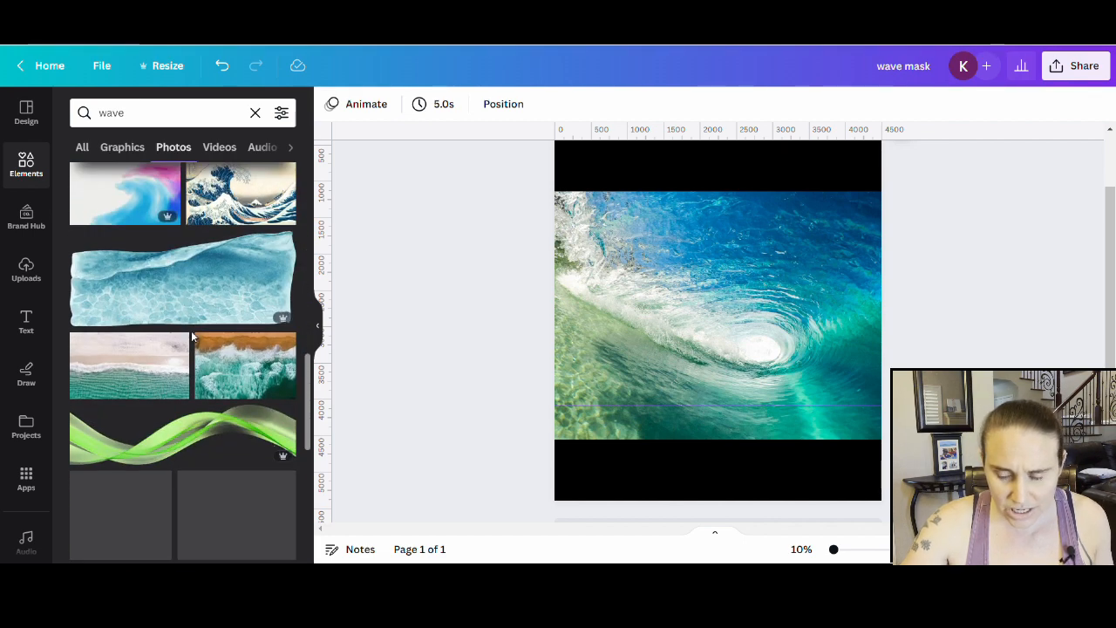
scroll(193, 337, down, 6)
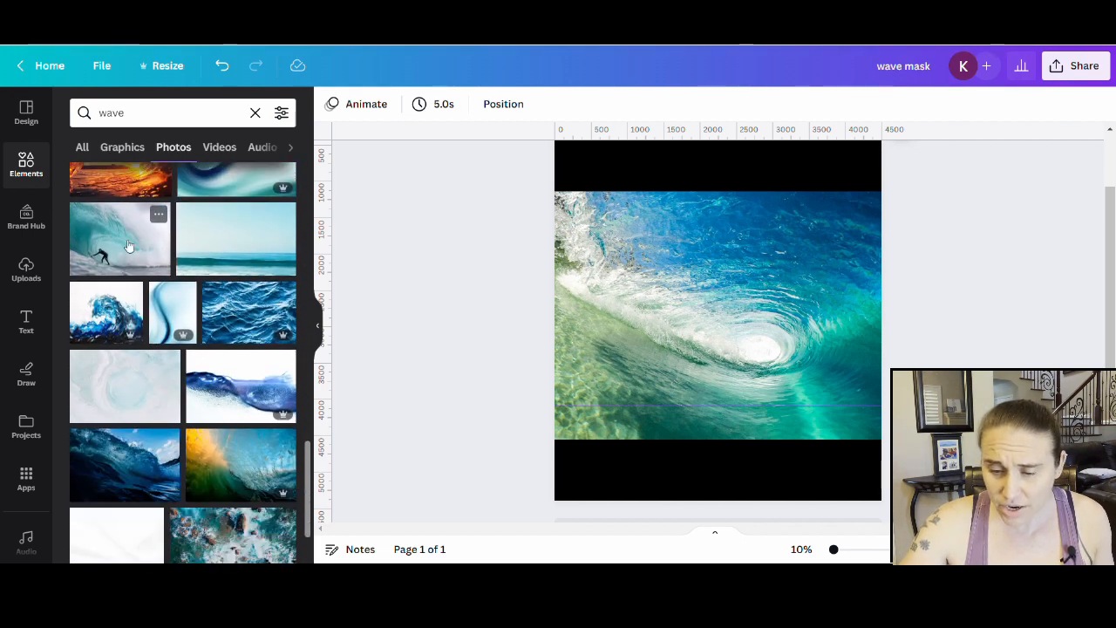
scroll(127, 249, down, 2)
scroll(127, 279, up, 3)
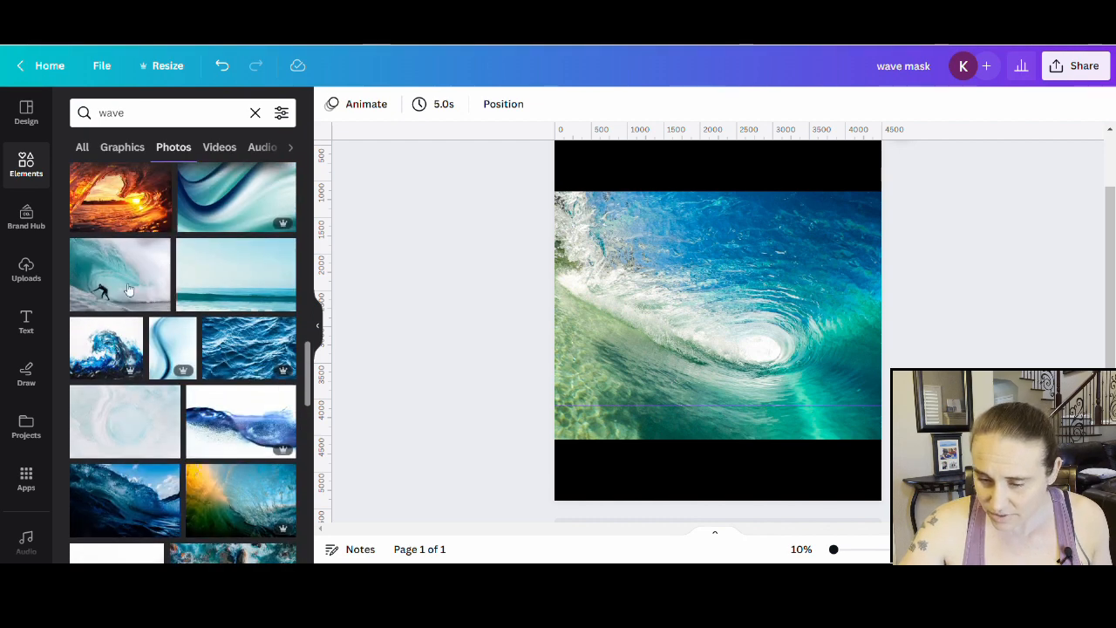
key(ctrl+z)
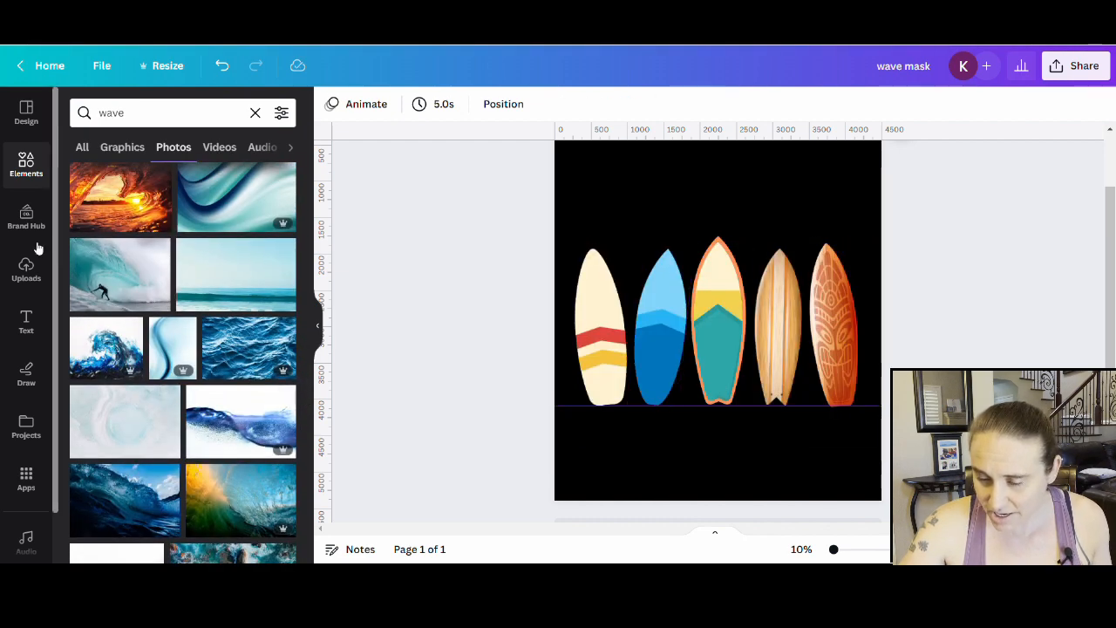
click(119, 273)
mouse_move(768, 318)
mouse_down()
mouse_move(817, 276)
mouse_move(750, 331)
mouse_up()
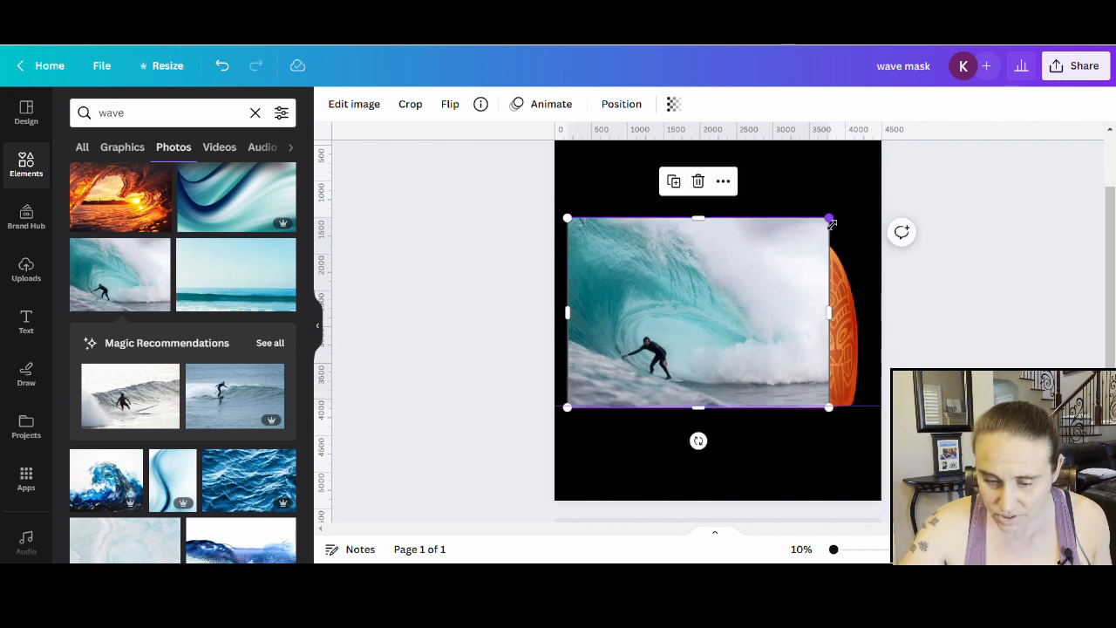
Enlarge the surfer photo to cover all five surfboards and make it semi-transparent to check how it lines up
drag(830, 220, 910, 213)
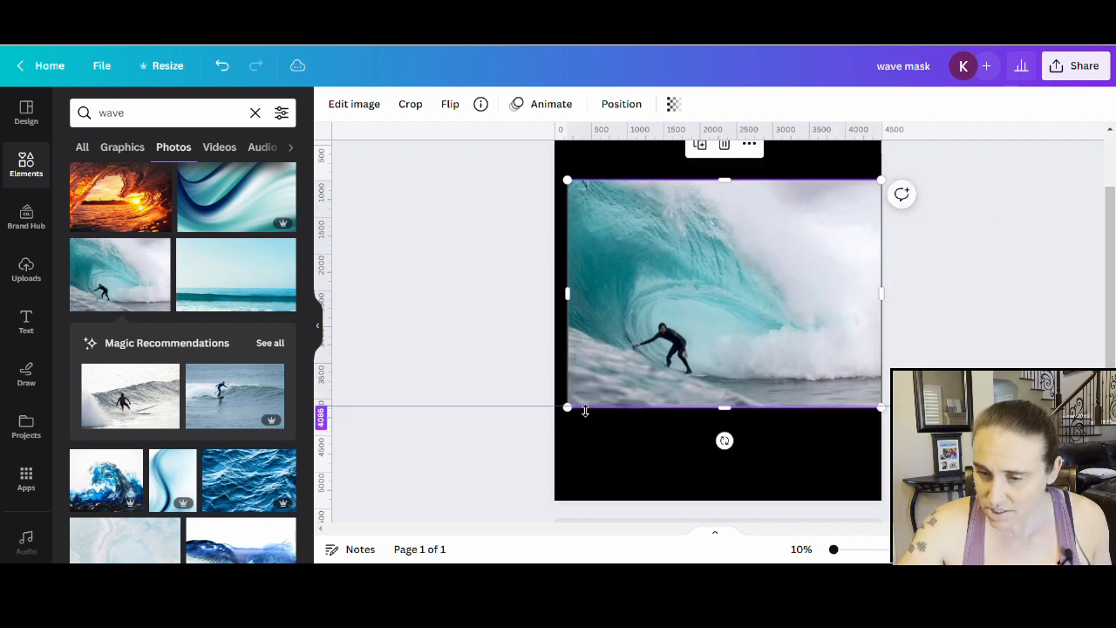
drag(568, 408, 545, 423)
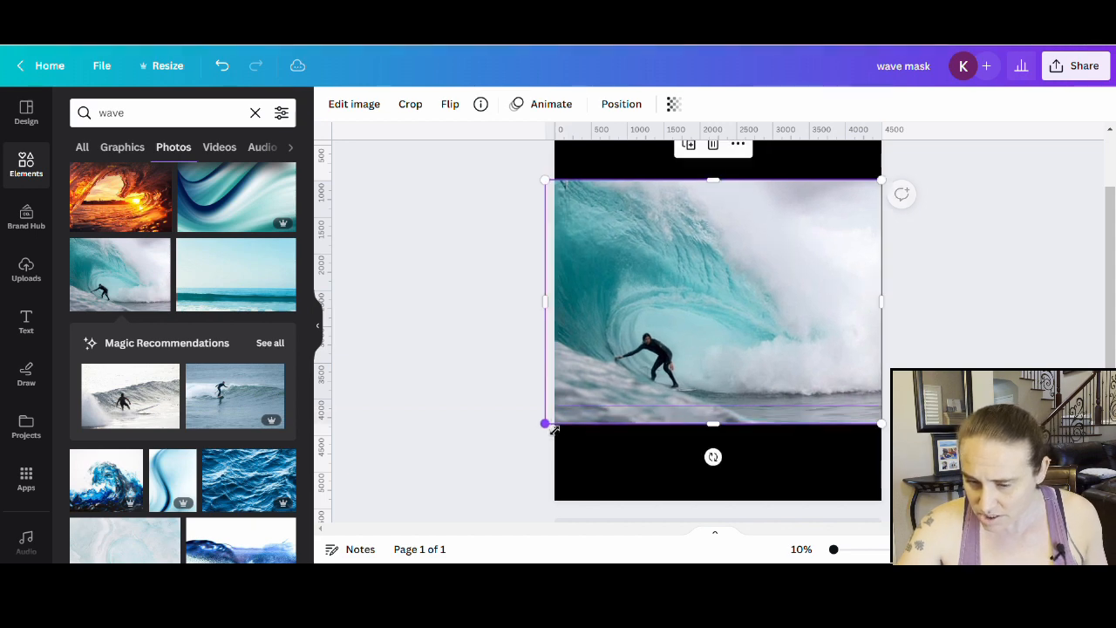
click(676, 105)
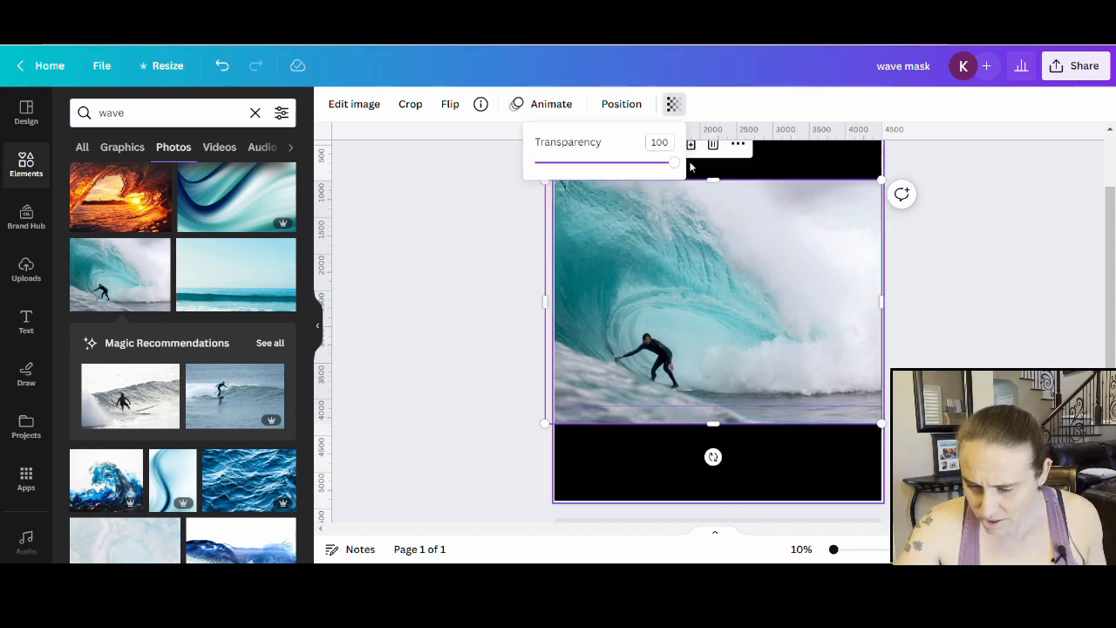
click(614, 164)
mouse_move(791, 368)
mouse_down()
mouse_move(788, 354)
mouse_move(788, 370)
mouse_up()
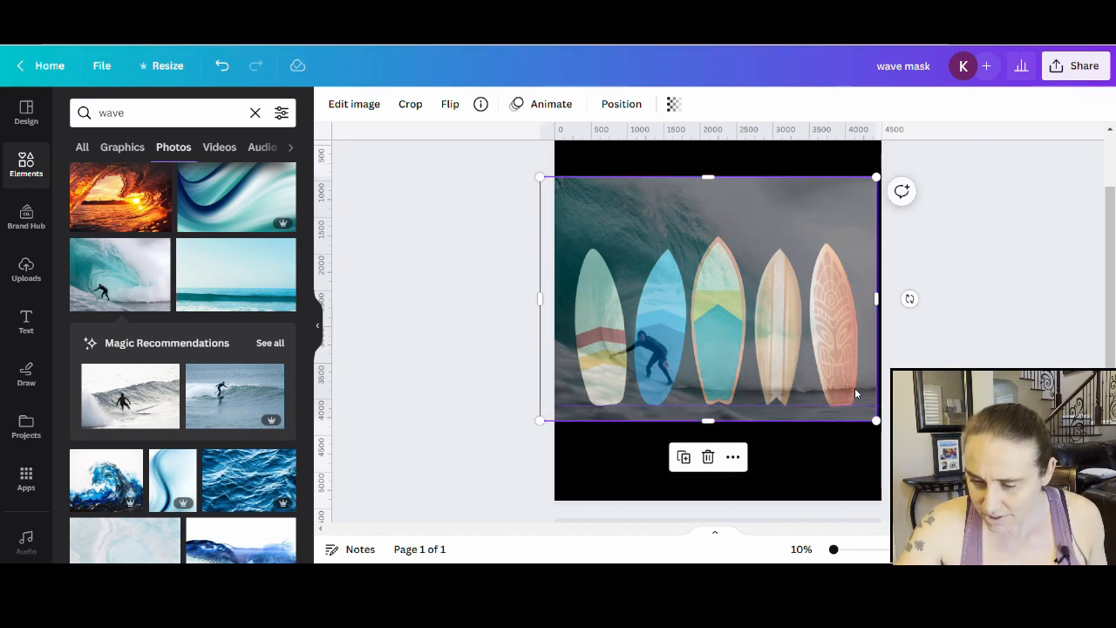
Replace the surfer photo on the page with the teal-green breaking wave photo from the "wave" results
key(Delete)
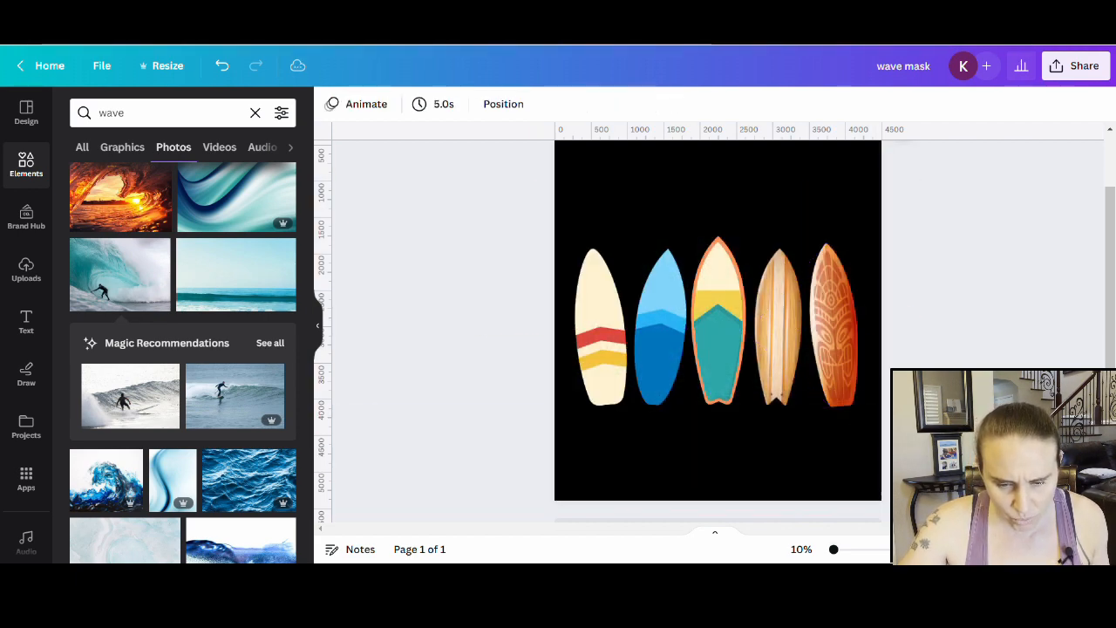
scroll(174, 384, down, 3)
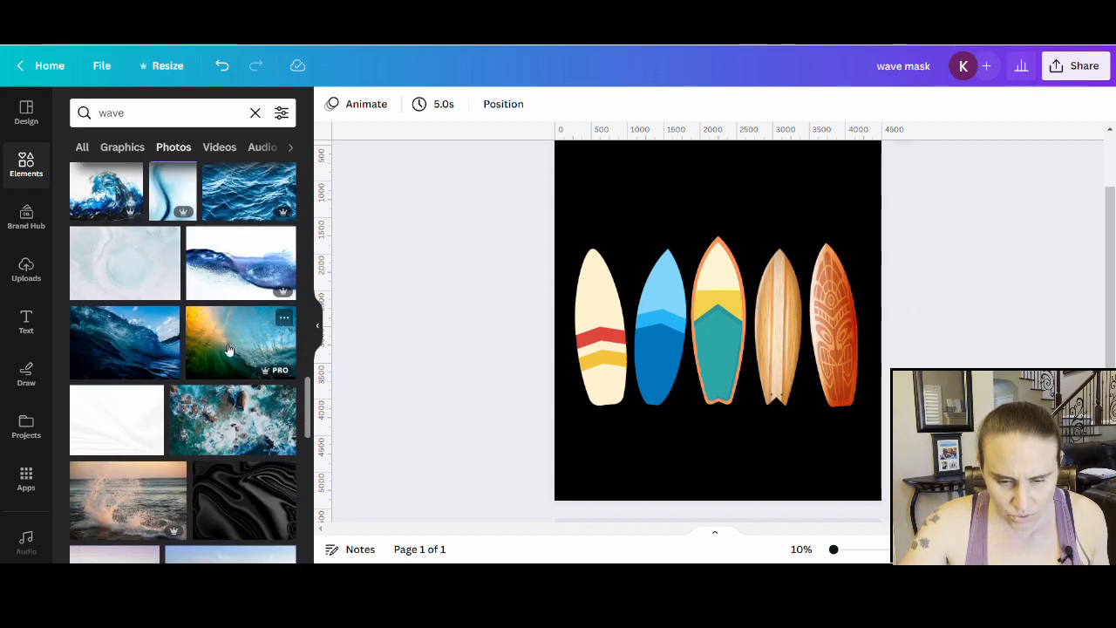
scroll(227, 349, down, 5)
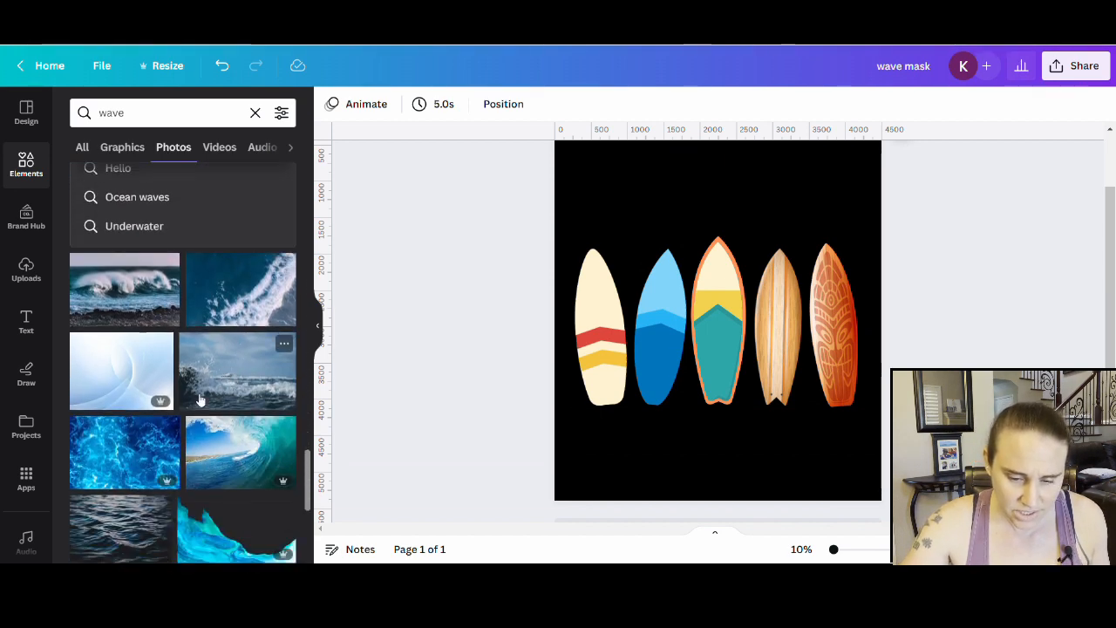
scroll(199, 398, down, 2)
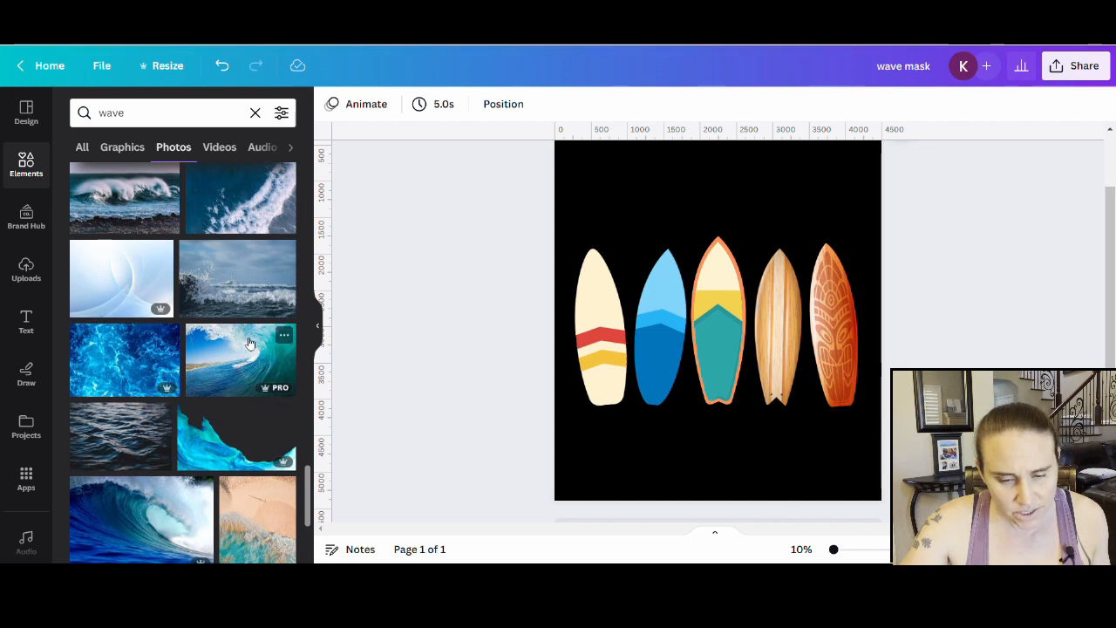
scroll(226, 354, down, 5)
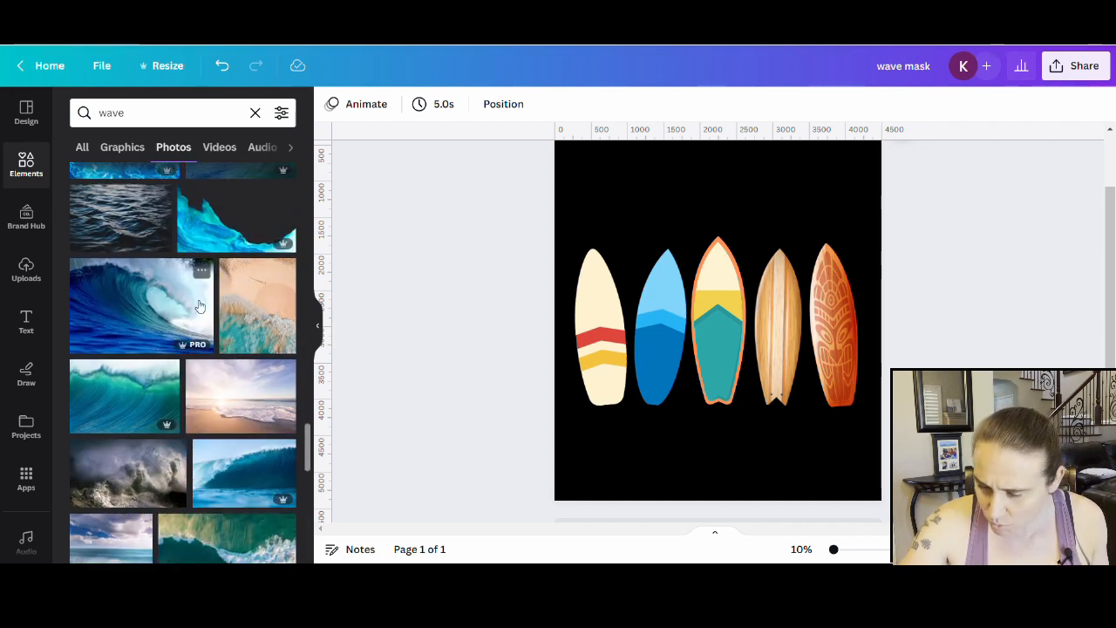
scroll(197, 307, down, 2)
click(122, 321)
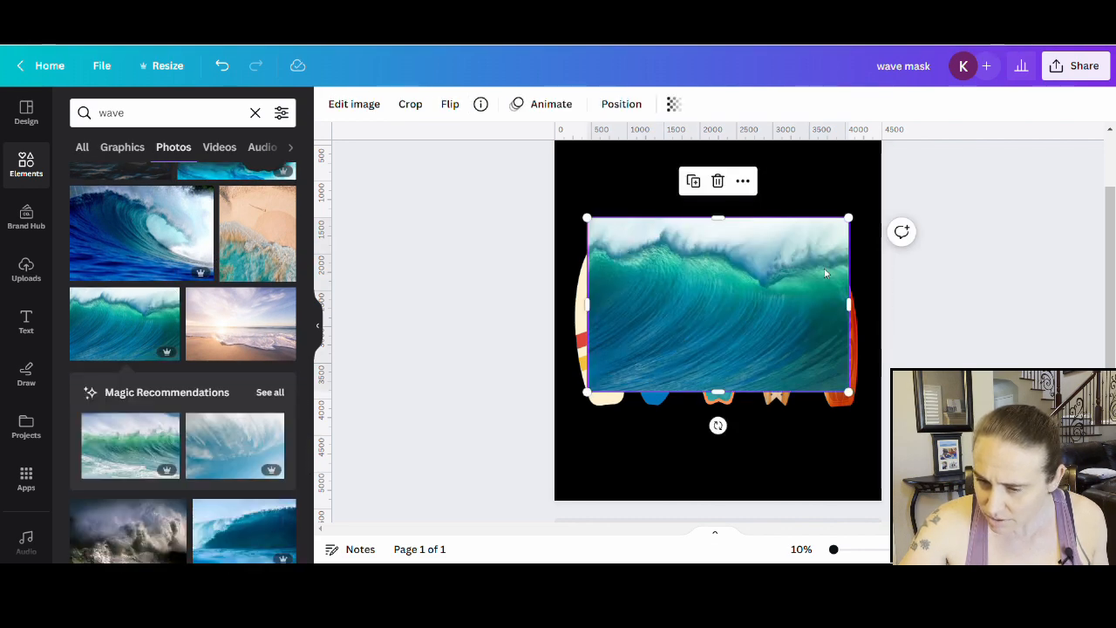
Enlarge the teal-green wave photo, set its transparency value to 63 and centre it over the five surfboards
drag(687, 368, 673, 380)
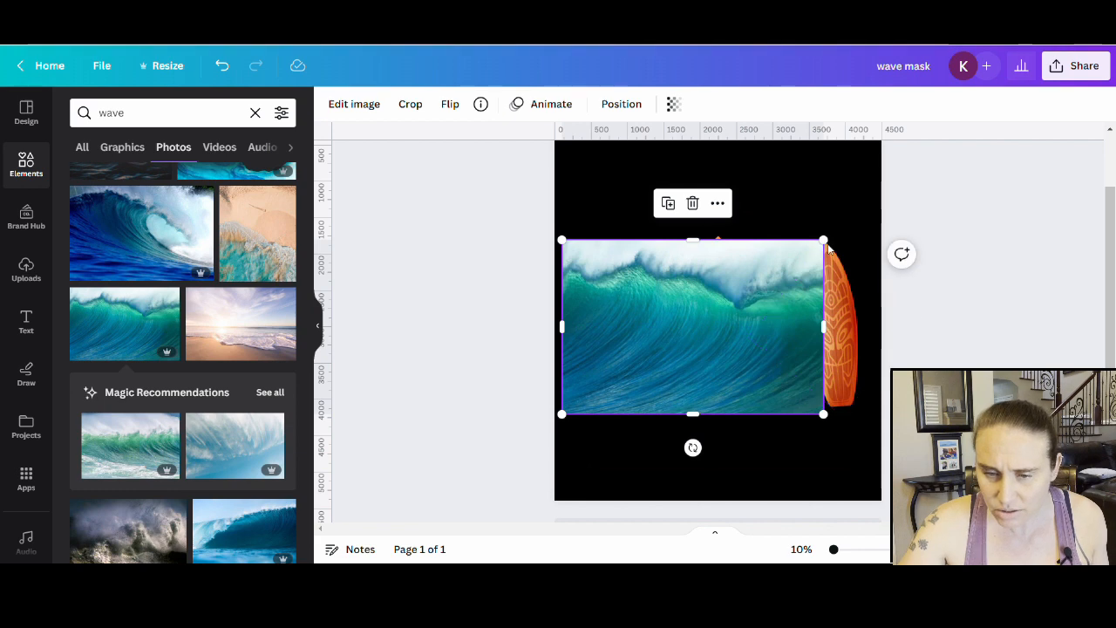
drag(828, 250, 879, 231)
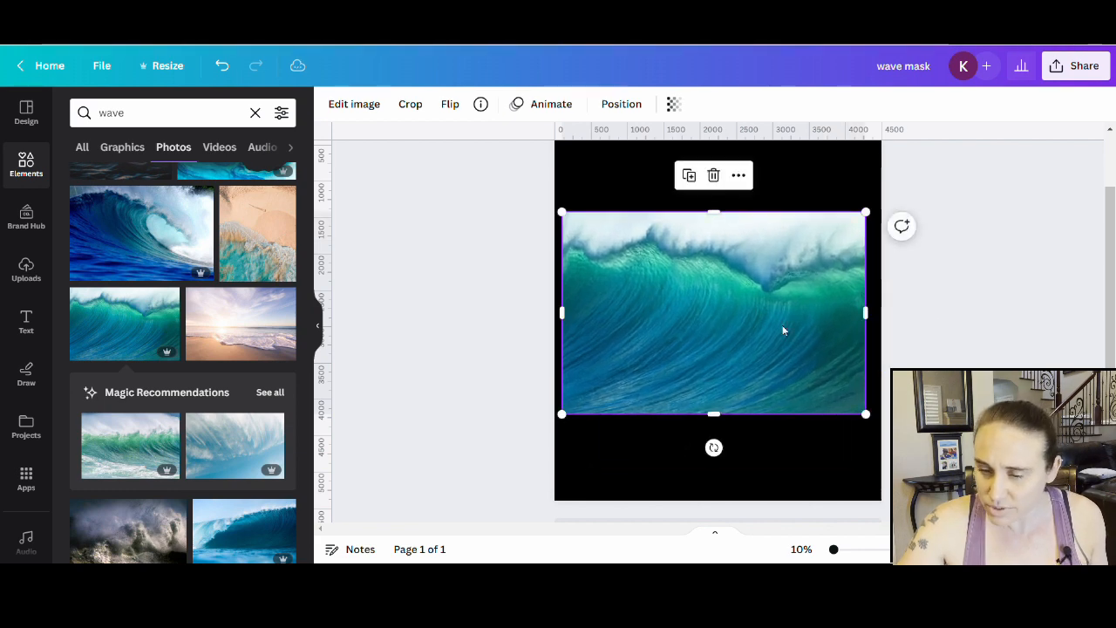
drag(783, 331, 783, 338)
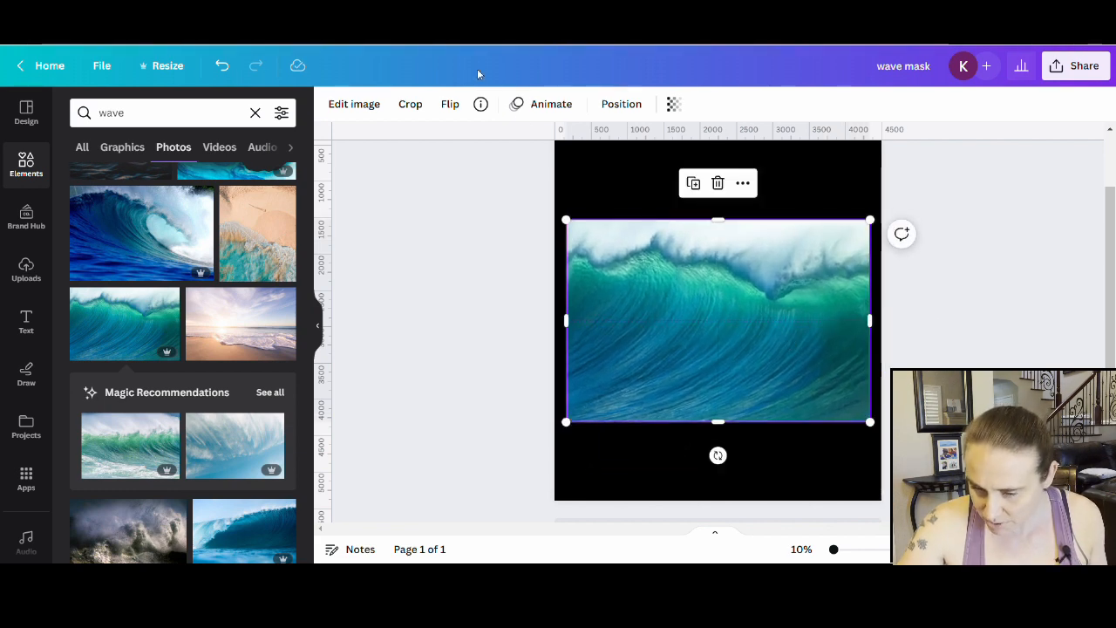
click(670, 107)
drag(642, 159, 622, 159)
drag(776, 305, 777, 312)
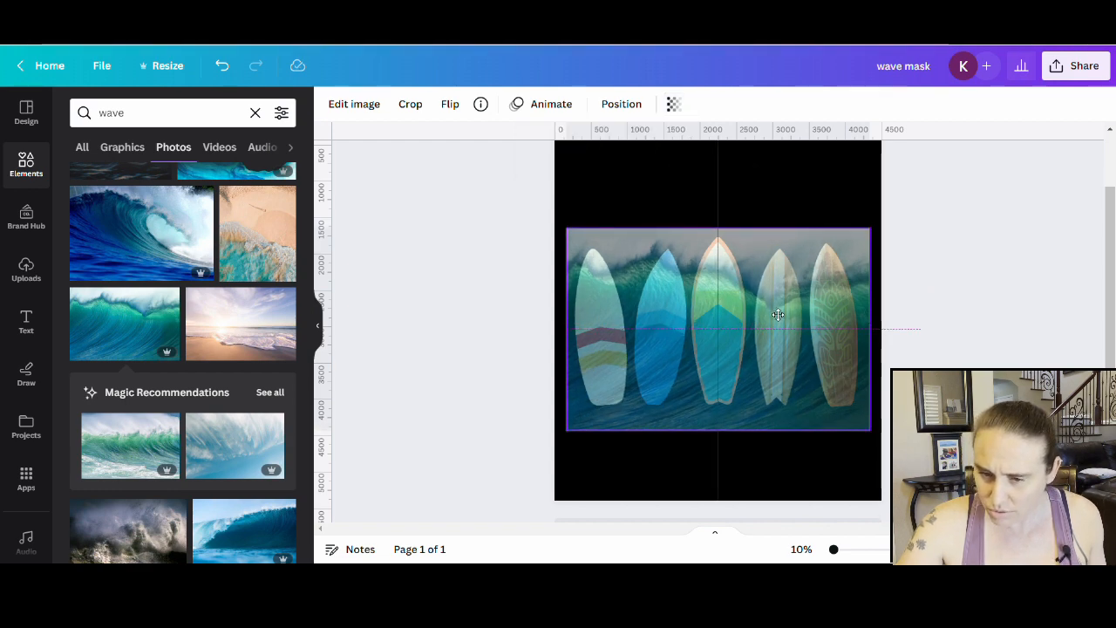
drag(778, 315, 778, 315)
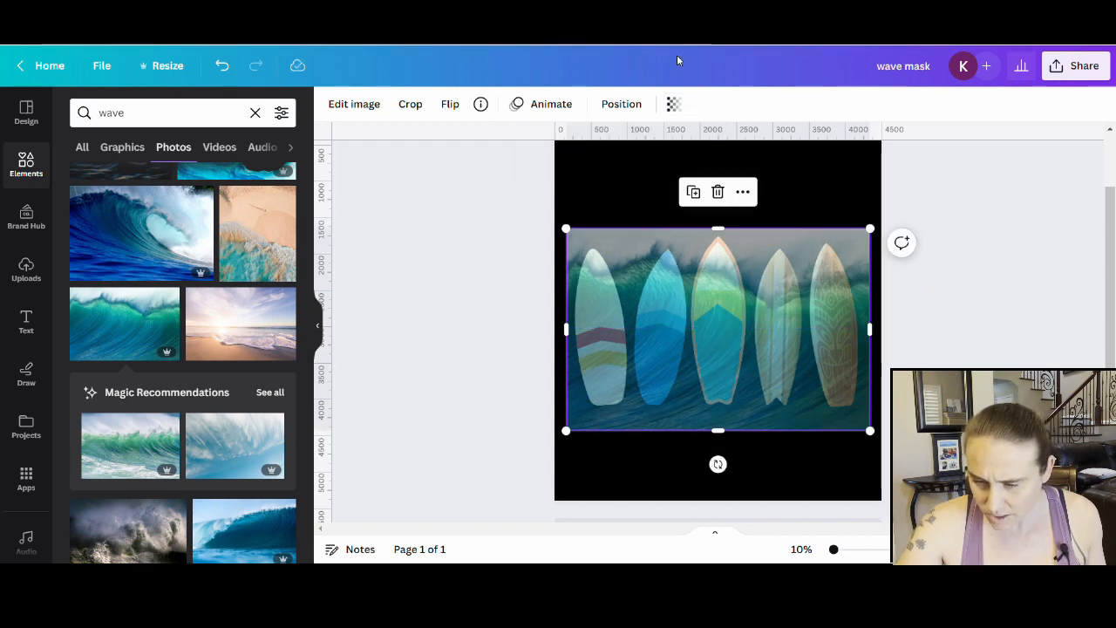
Make the teal-green wave photo fully opaque again
click(676, 110)
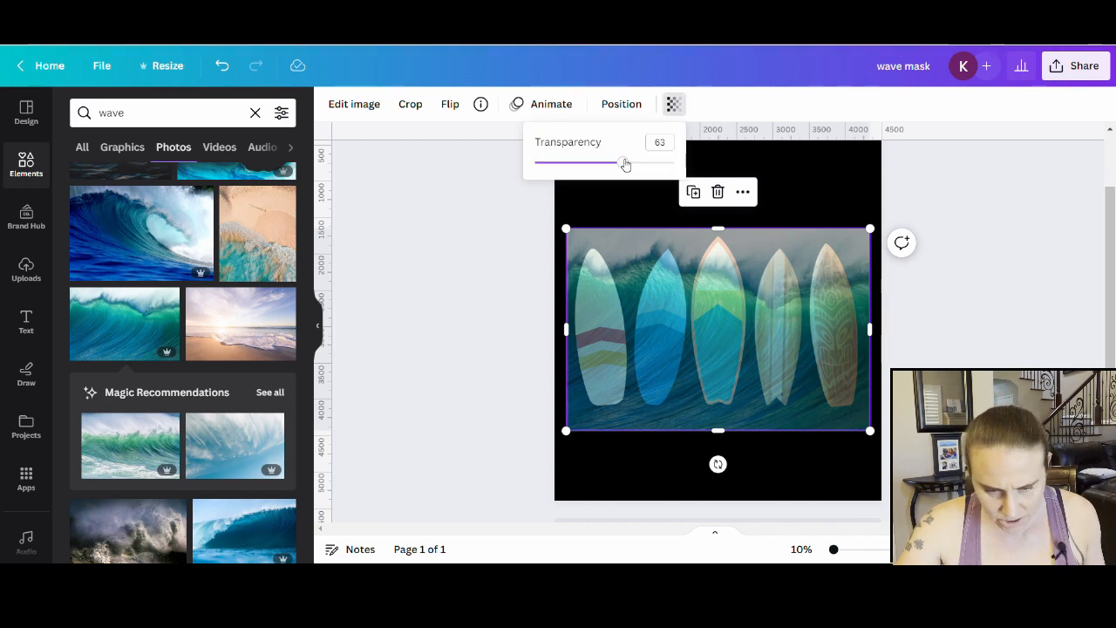
drag(624, 164, 673, 164)
click(771, 386)
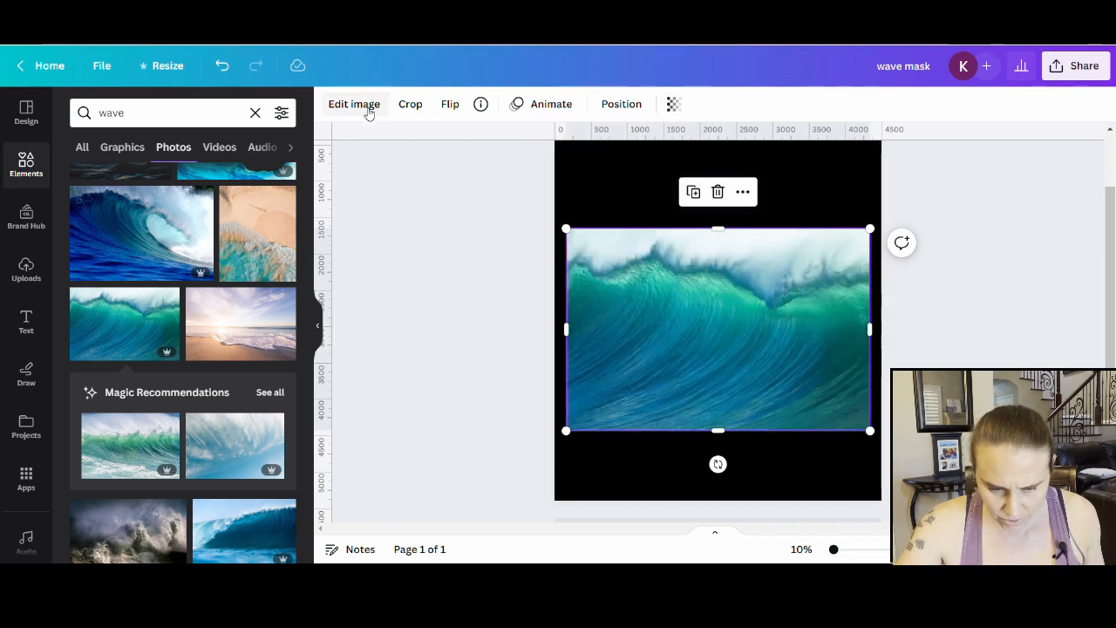
Adjust the wave photo to brightness 12, contrast 6 and saturation 19
click(369, 110)
scroll(170, 410, down, 2)
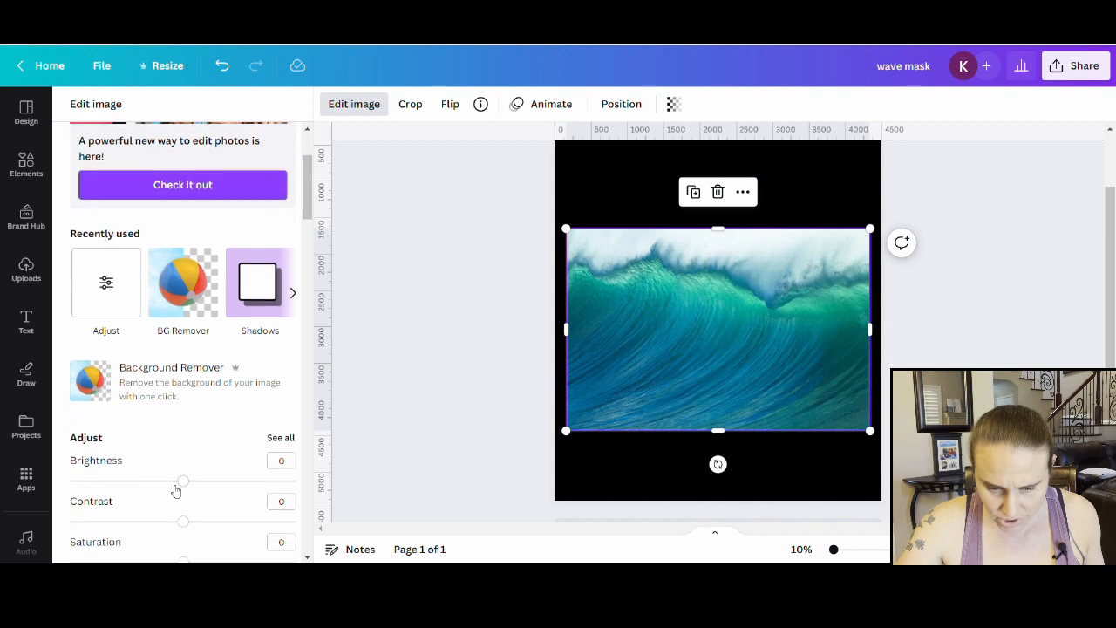
drag(183, 481, 197, 481)
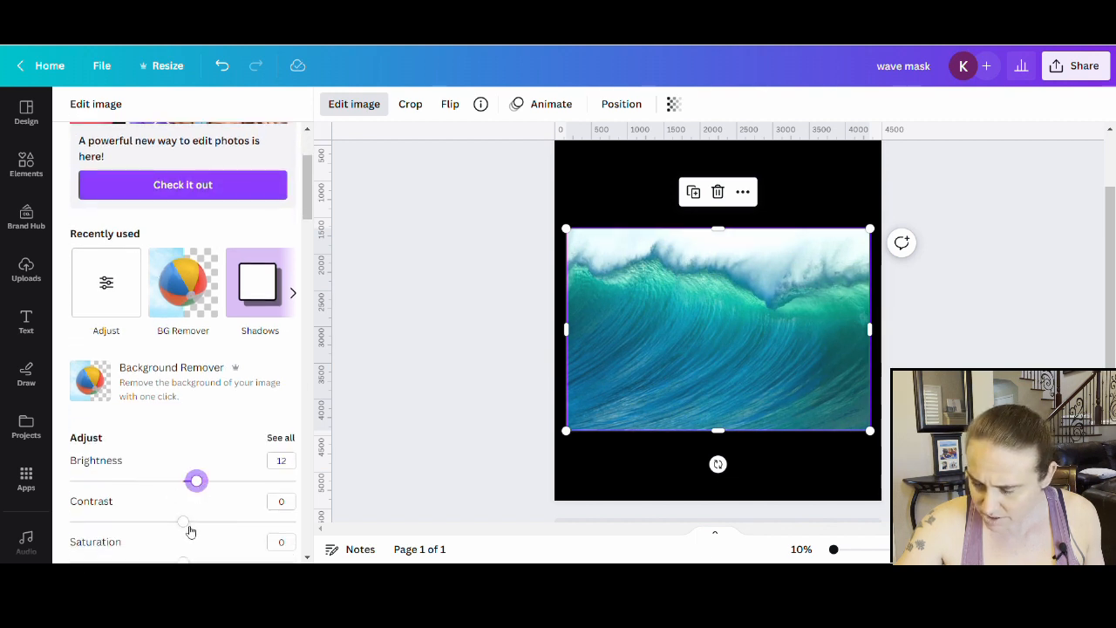
drag(185, 521, 189, 522)
scroll(187, 514, down, 2)
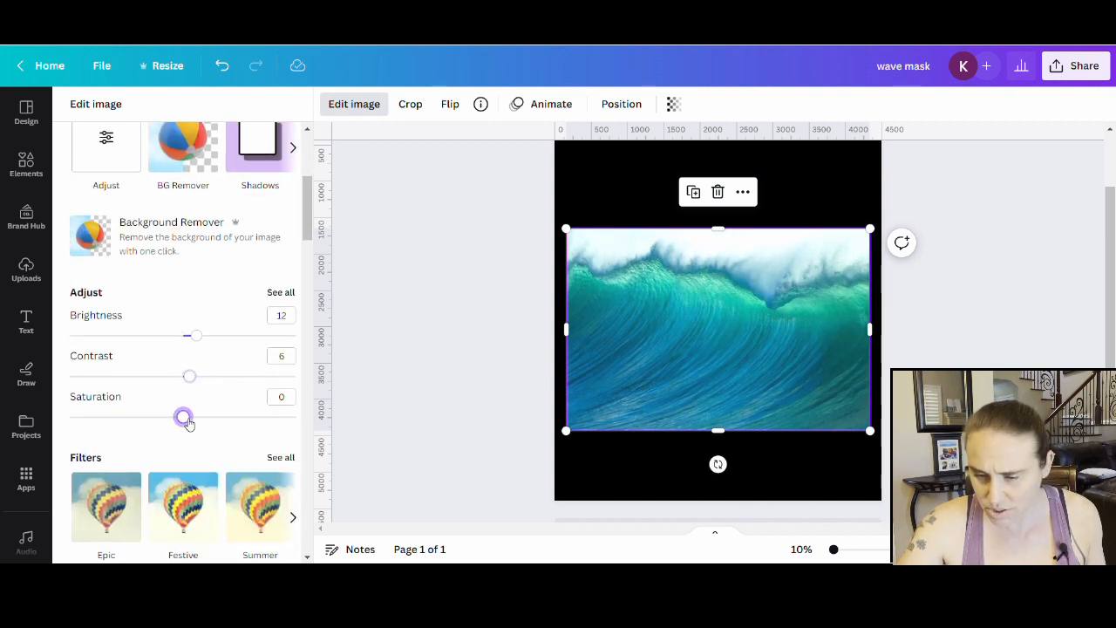
drag(183, 418, 201, 421)
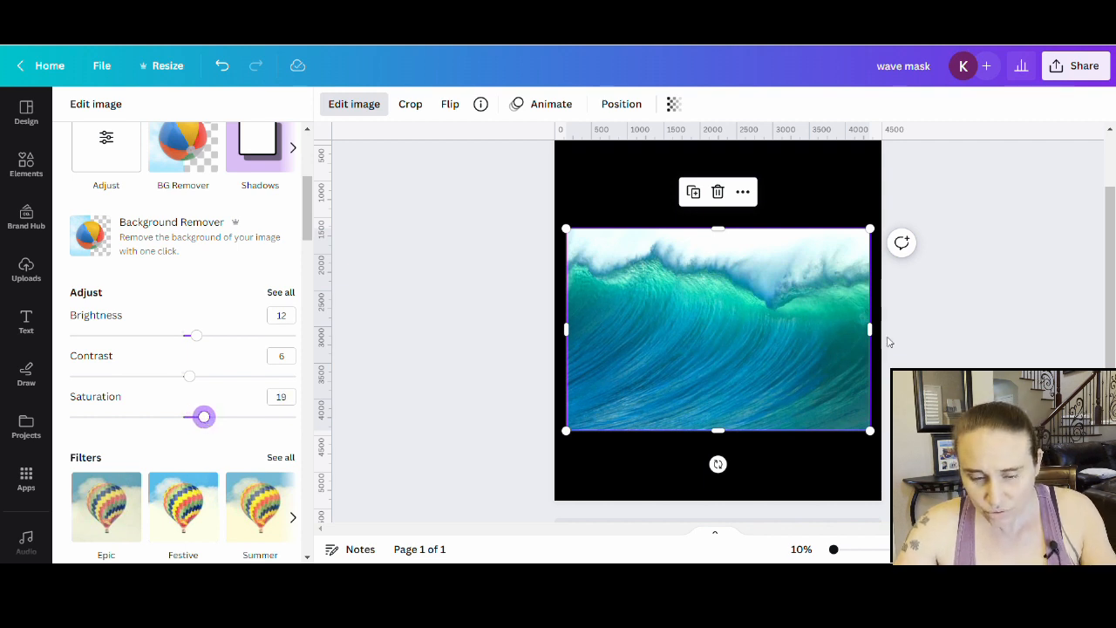
click(1078, 306)
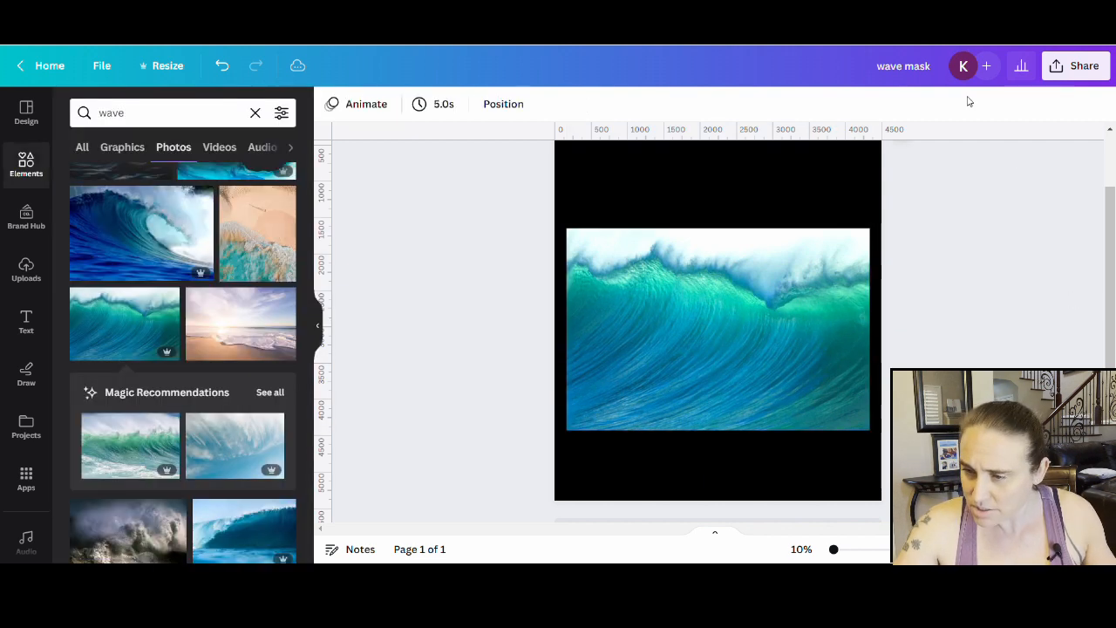
Rename the design as "wave 2 mask" and download it as a 4,500 × 5,400 px PNG without a transparent background
click(908, 69)
text(2)
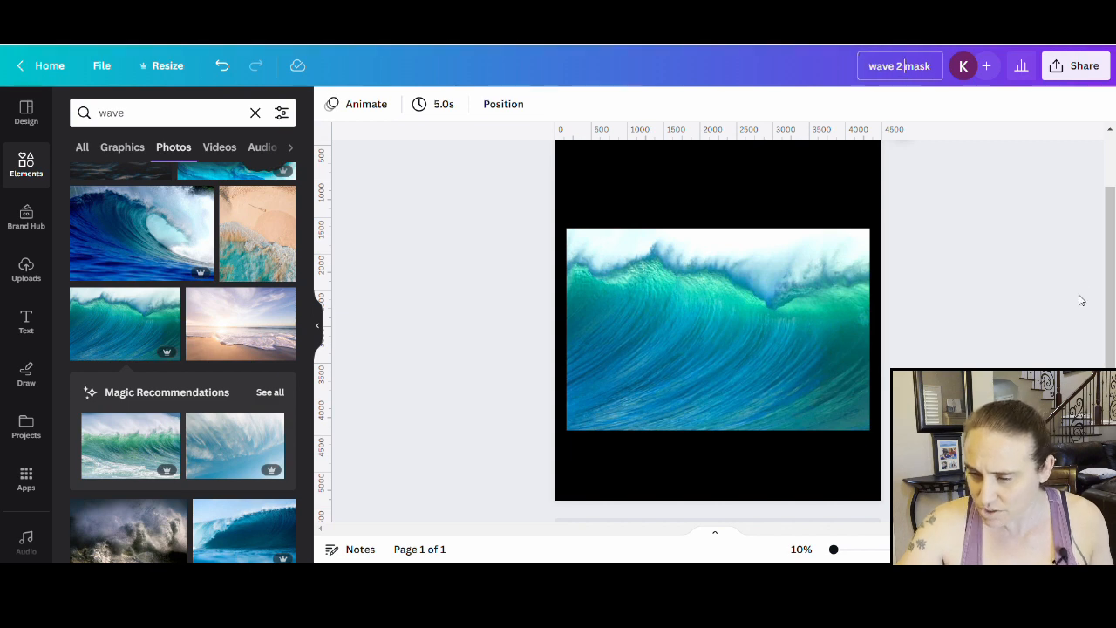
key(Return)
click(1076, 66)
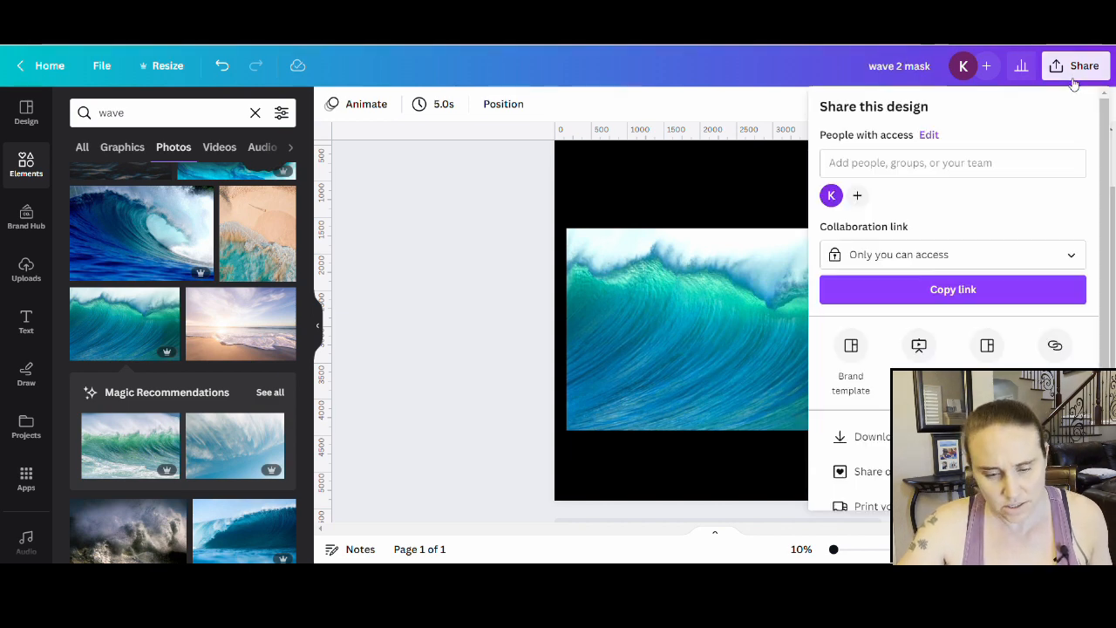
click(871, 450)
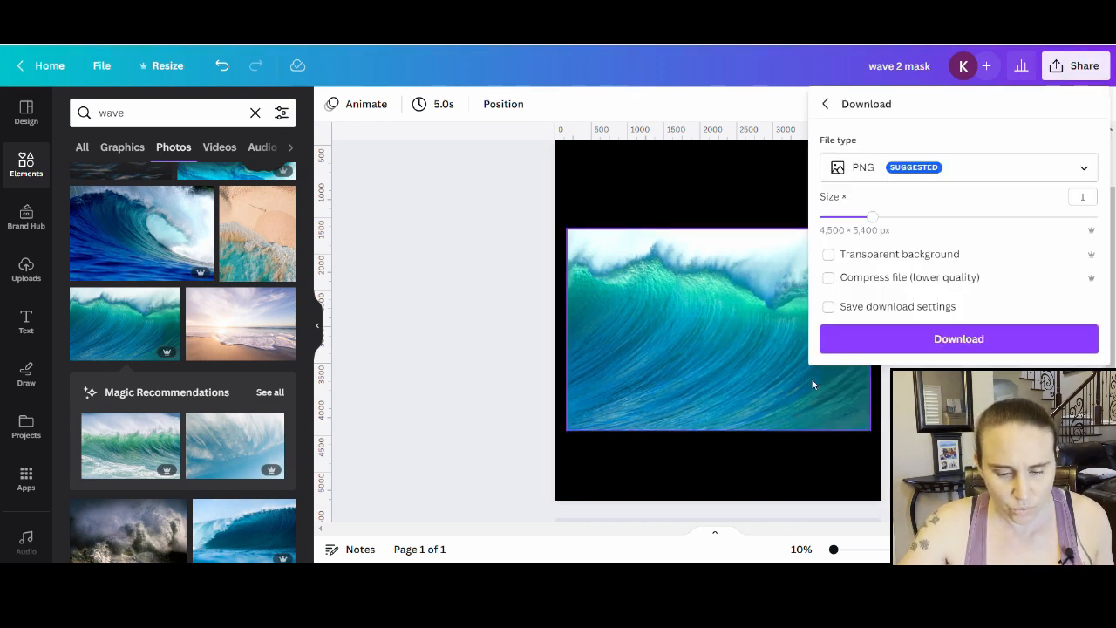
click(937, 336)
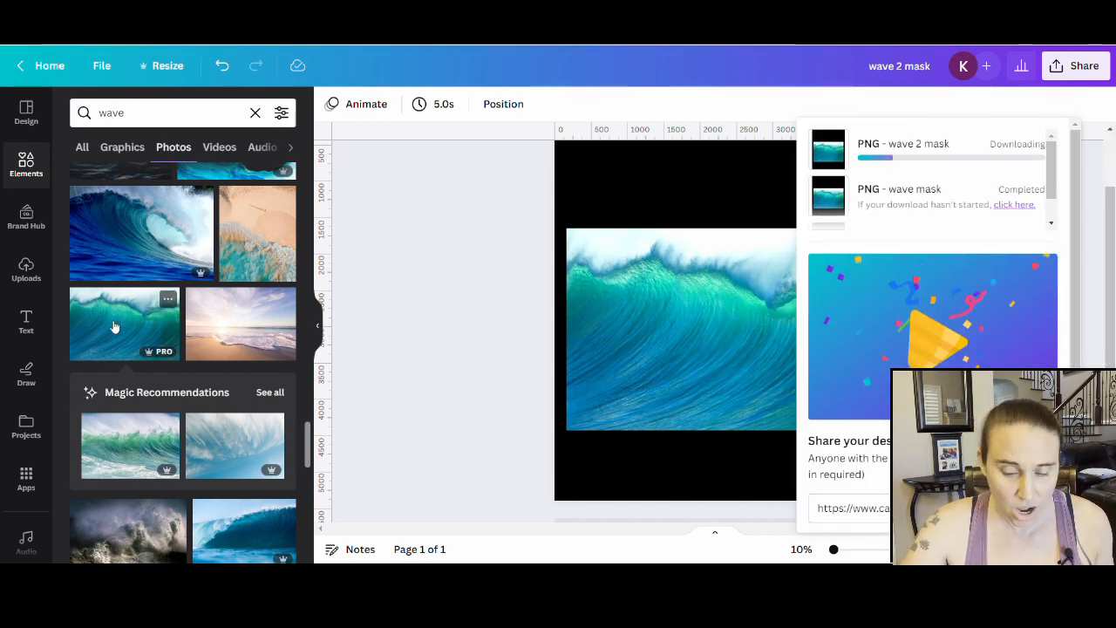
Replace the teal-green wave photo on the page with the photo of a barrel wave framing a yellow sunset
scroll(113, 327, down, 5)
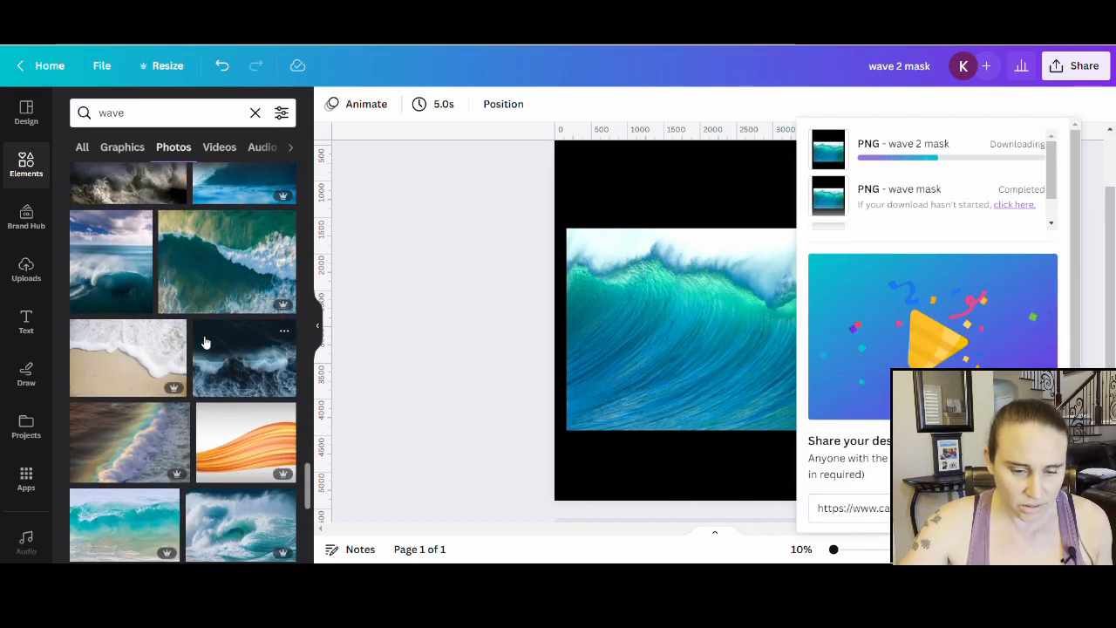
scroll(206, 343, down, 2)
scroll(193, 295, down, 3)
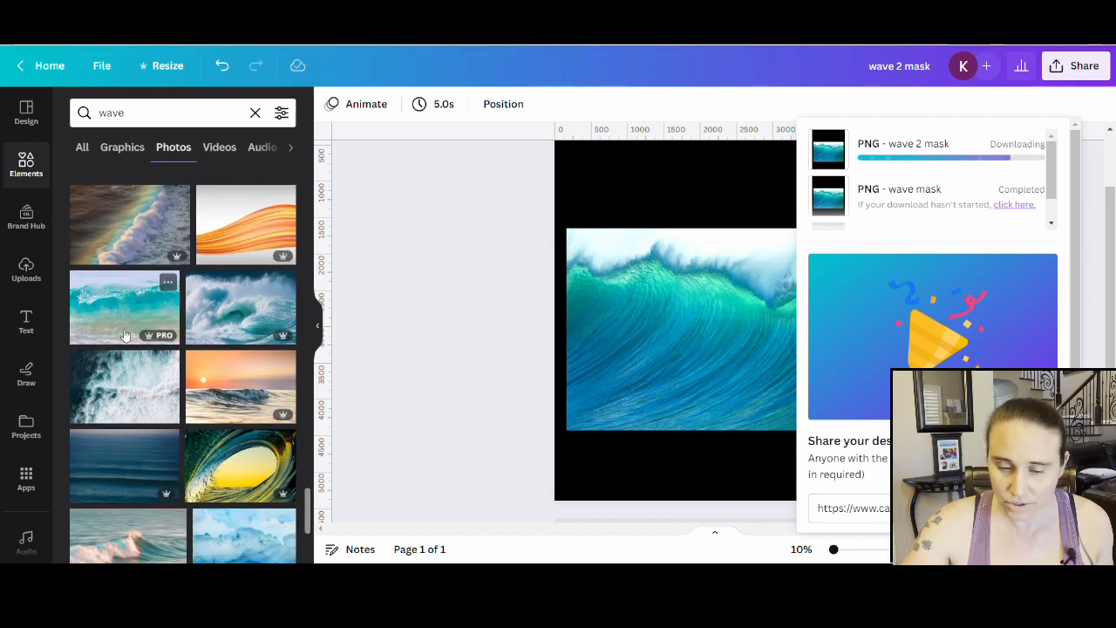
scroll(248, 462, down, 2)
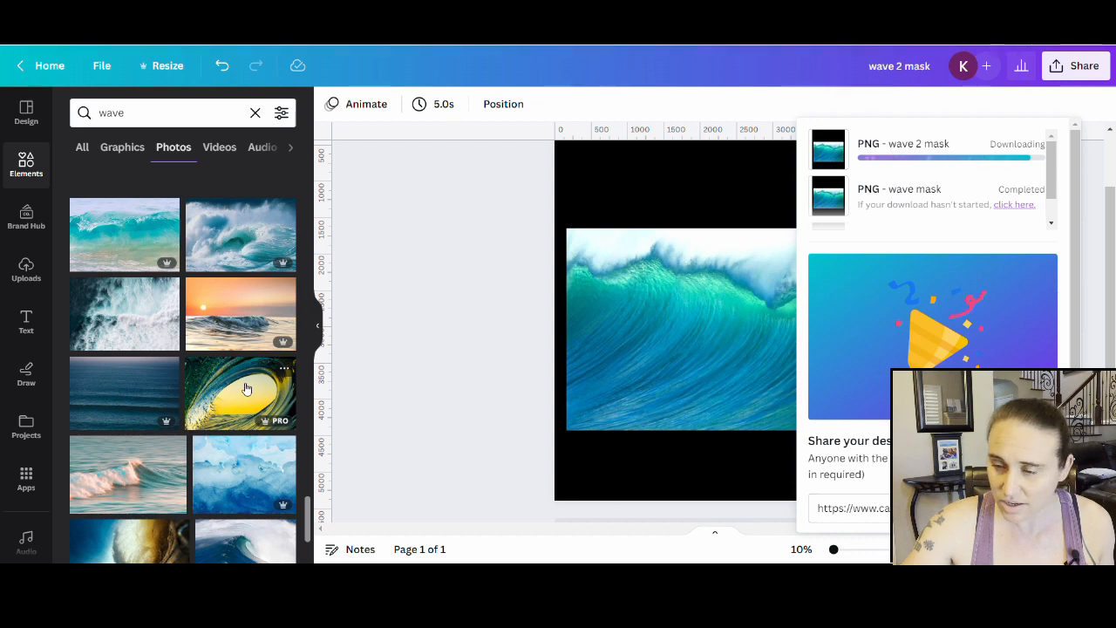
scroll(247, 388, down, 2)
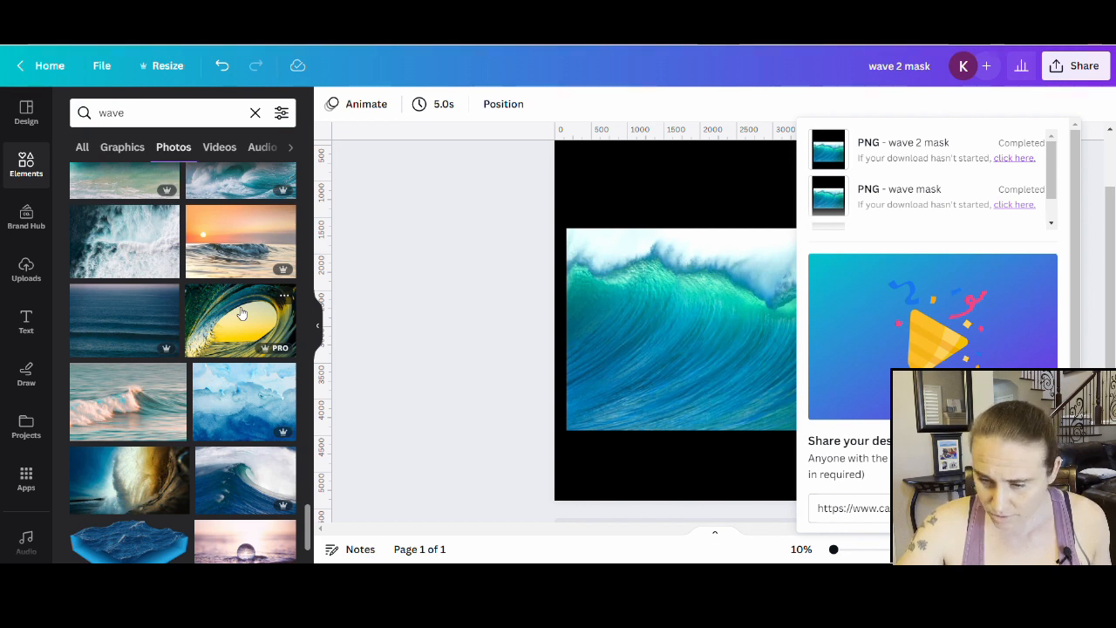
click(501, 346)
click(779, 328)
key(Delete)
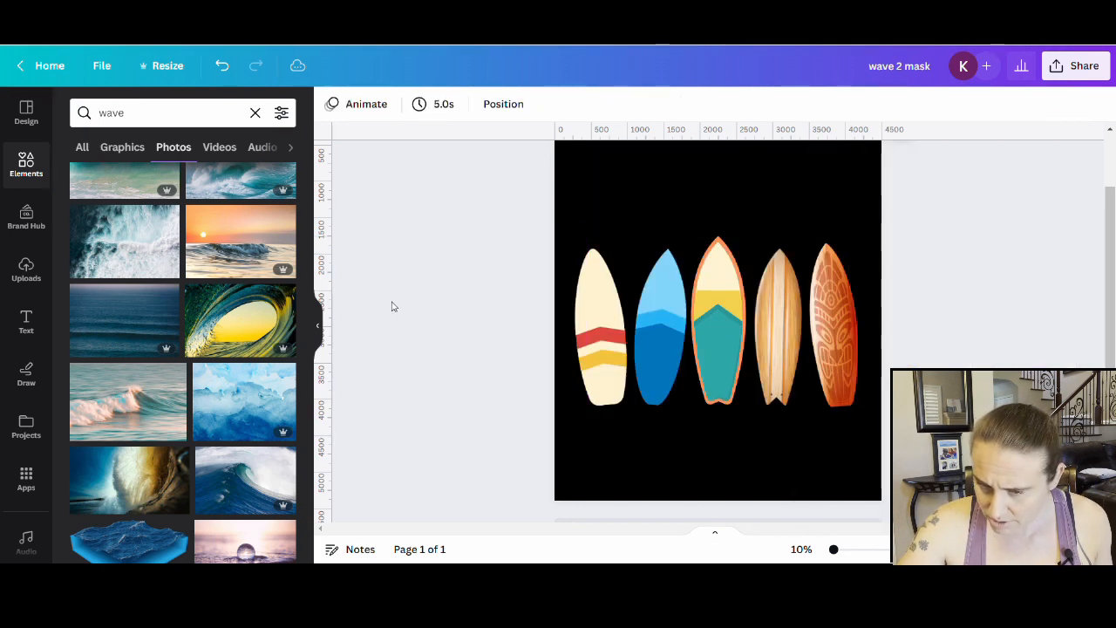
click(253, 331)
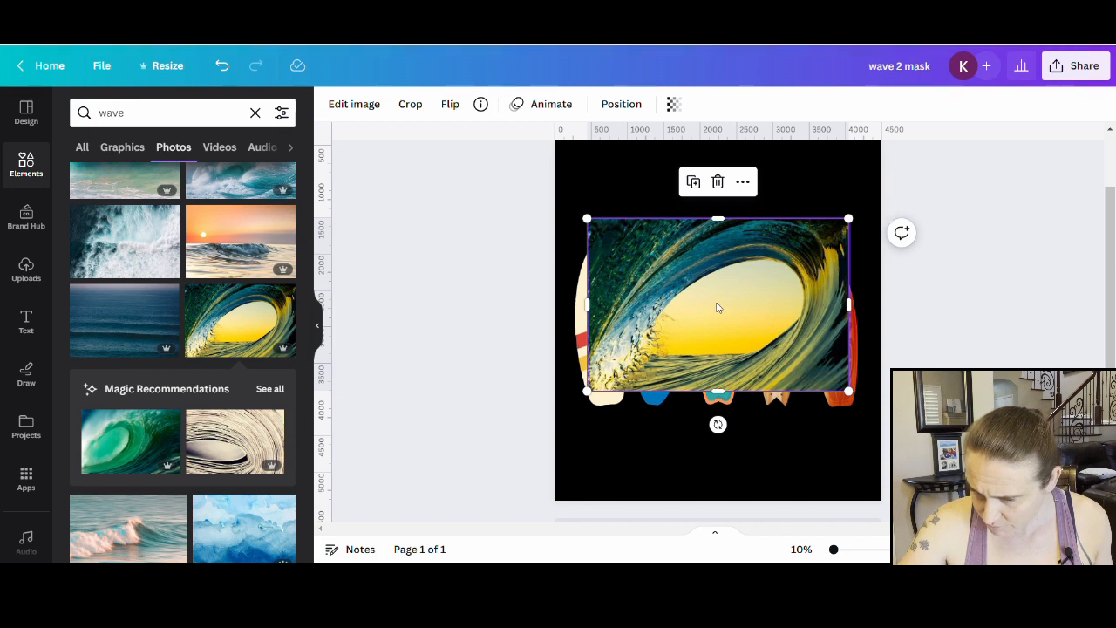
Enlarge the sunset barrel wave photo, centre it over the surfboards and set its transparency value to 55
drag(715, 295, 696, 298)
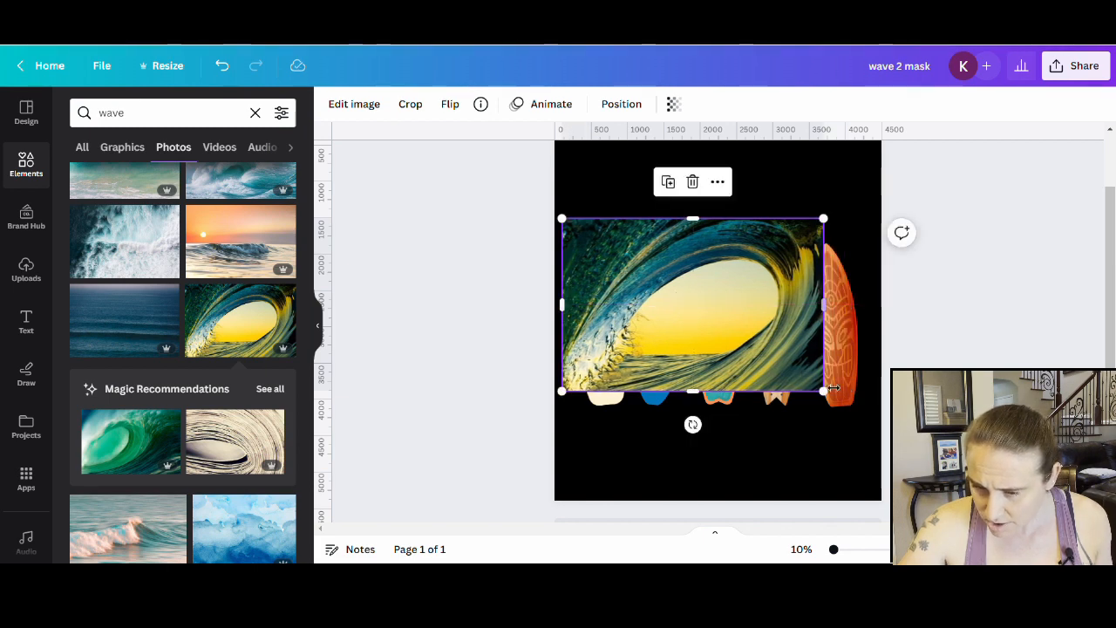
drag(834, 402, 871, 434)
drag(799, 390, 802, 392)
click(673, 104)
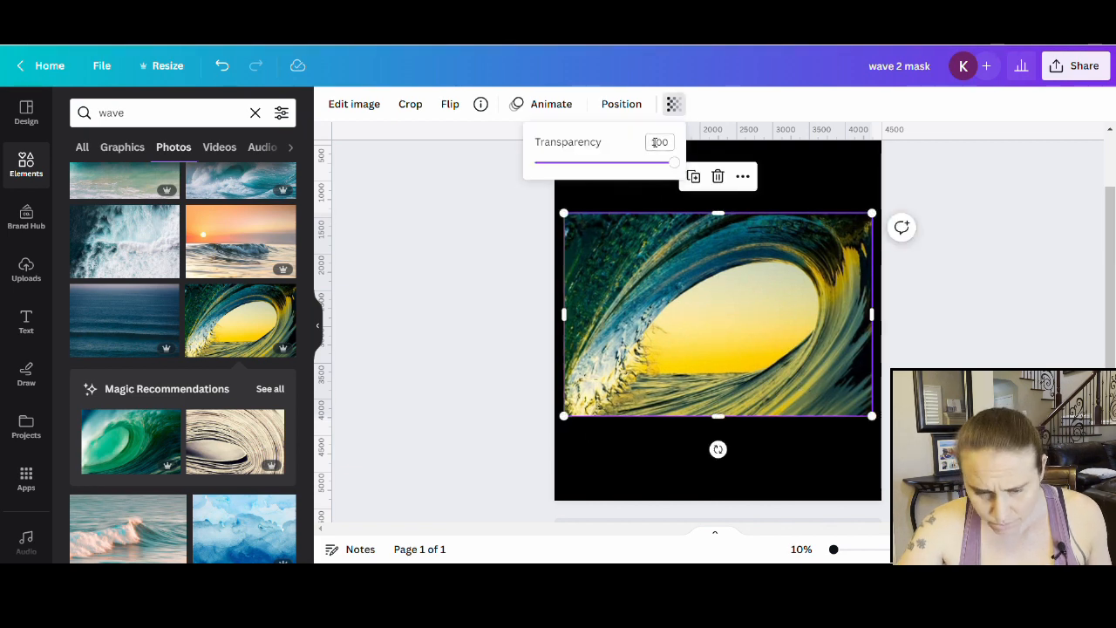
click(614, 165)
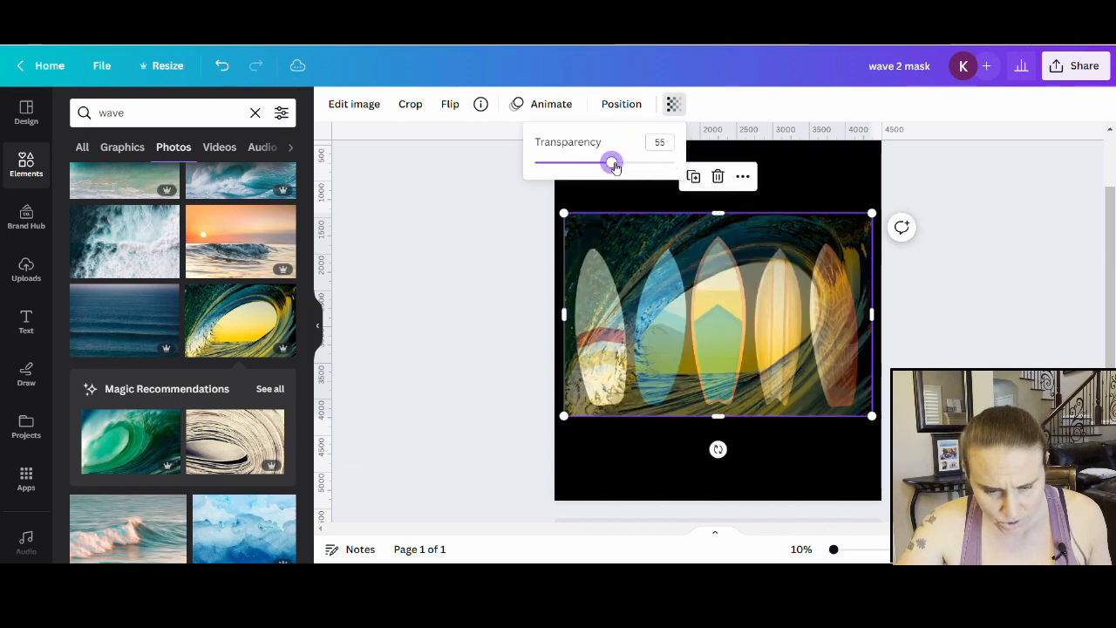
Shift the sunset barrel wave photo slightly to the right over the surfboards and set its transparency value to 100
double_click(817, 348)
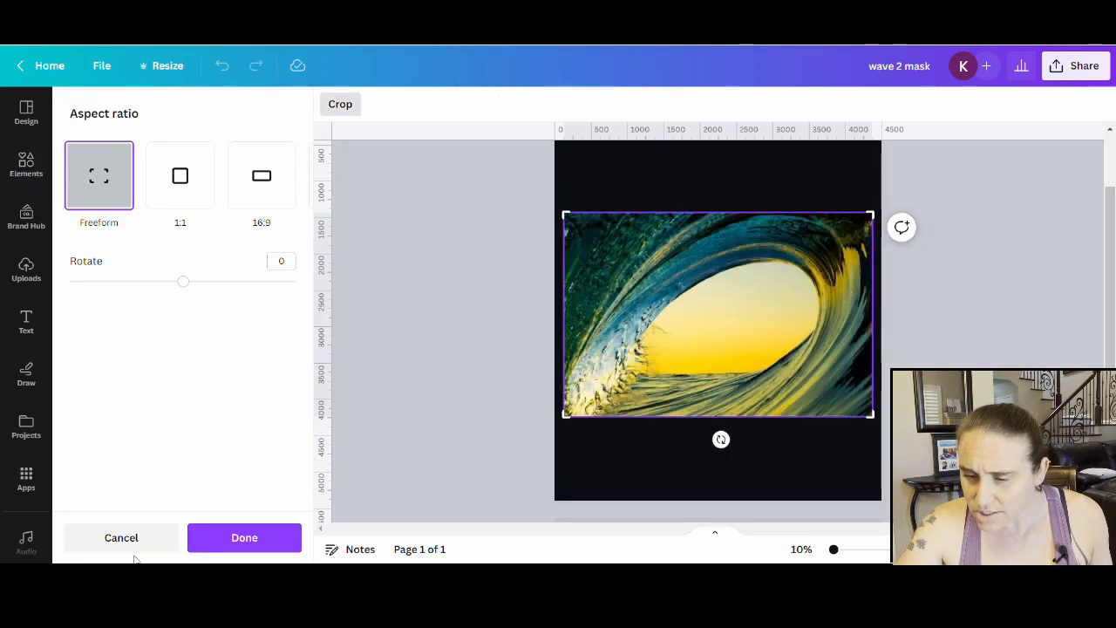
click(87, 537)
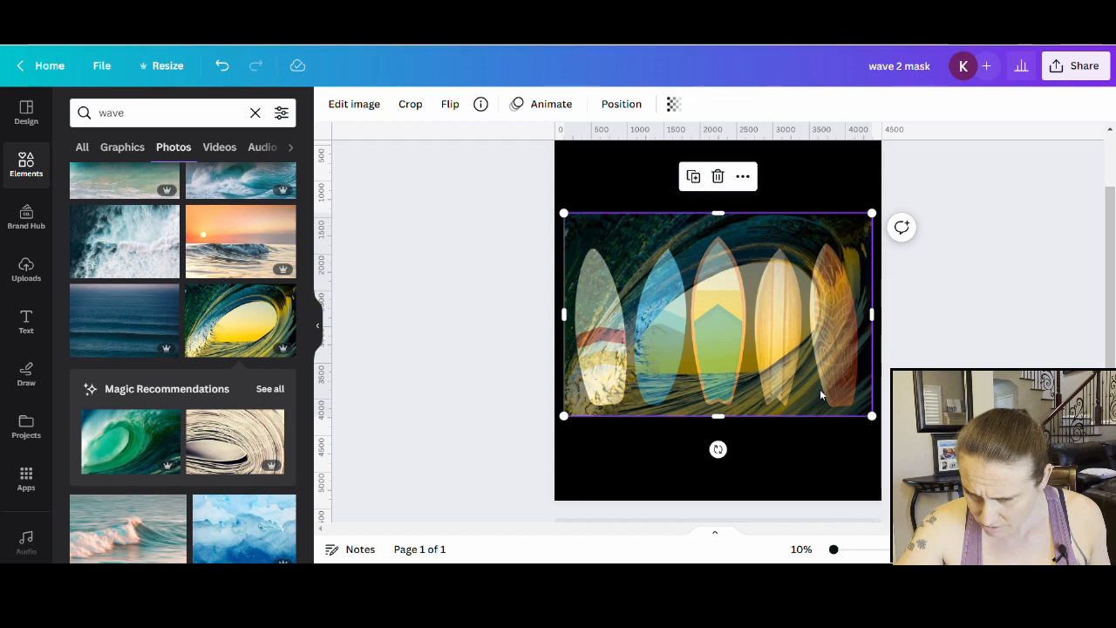
drag(819, 389, 830, 398)
click(673, 104)
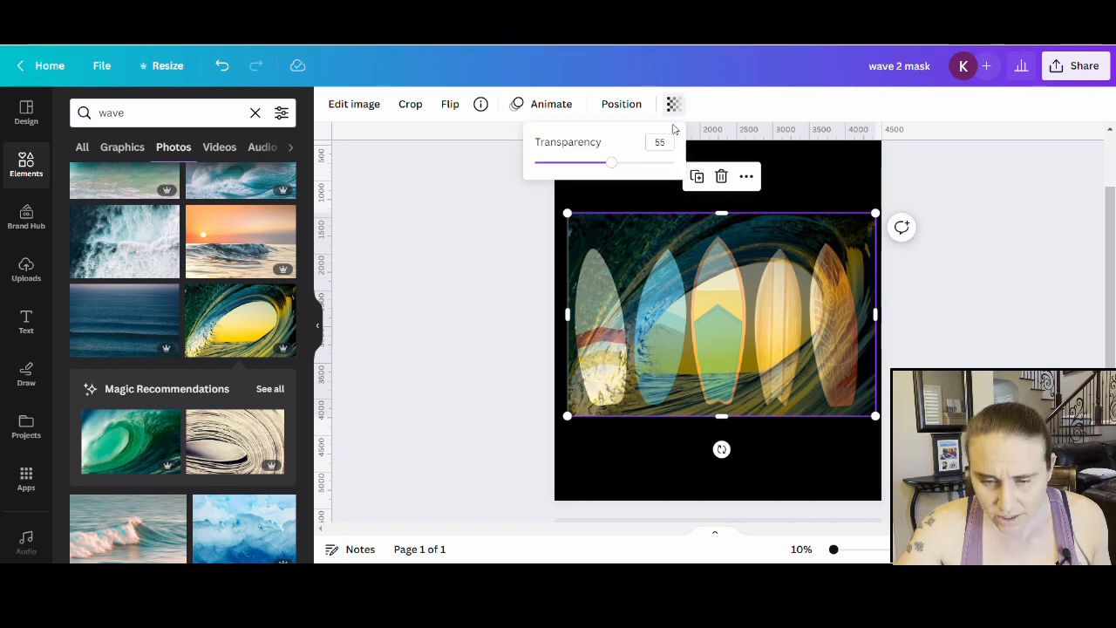
drag(598, 162, 673, 162)
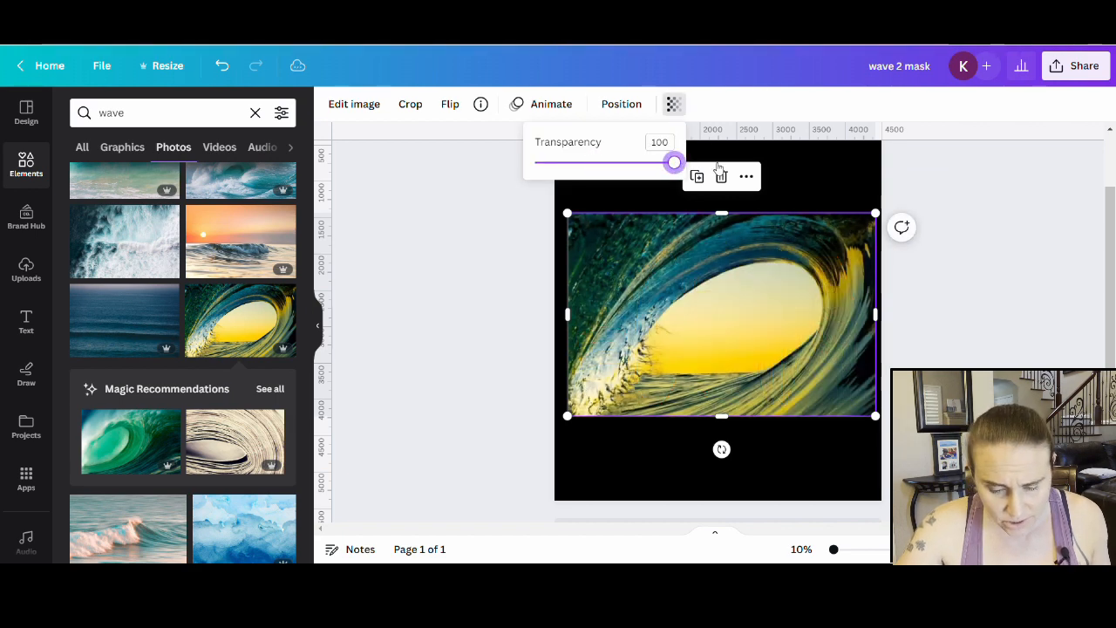
click(779, 311)
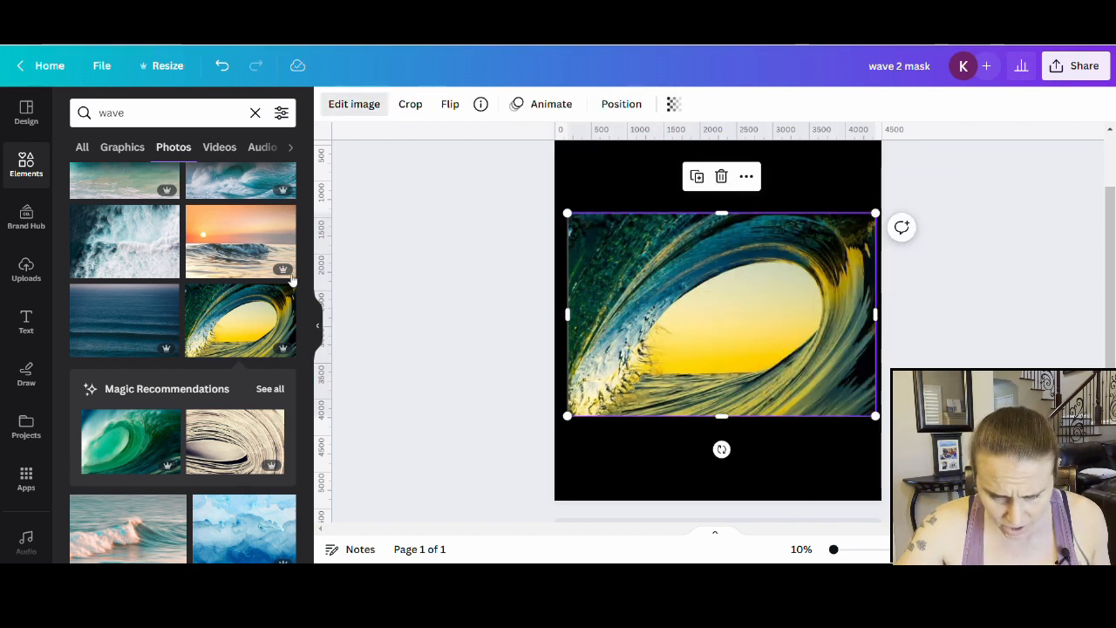
Adjust the sunset barrel wave photo to brightness 6, contrast 6 and saturation 7
click(354, 104)
scroll(196, 435, down, 2)
click(189, 485)
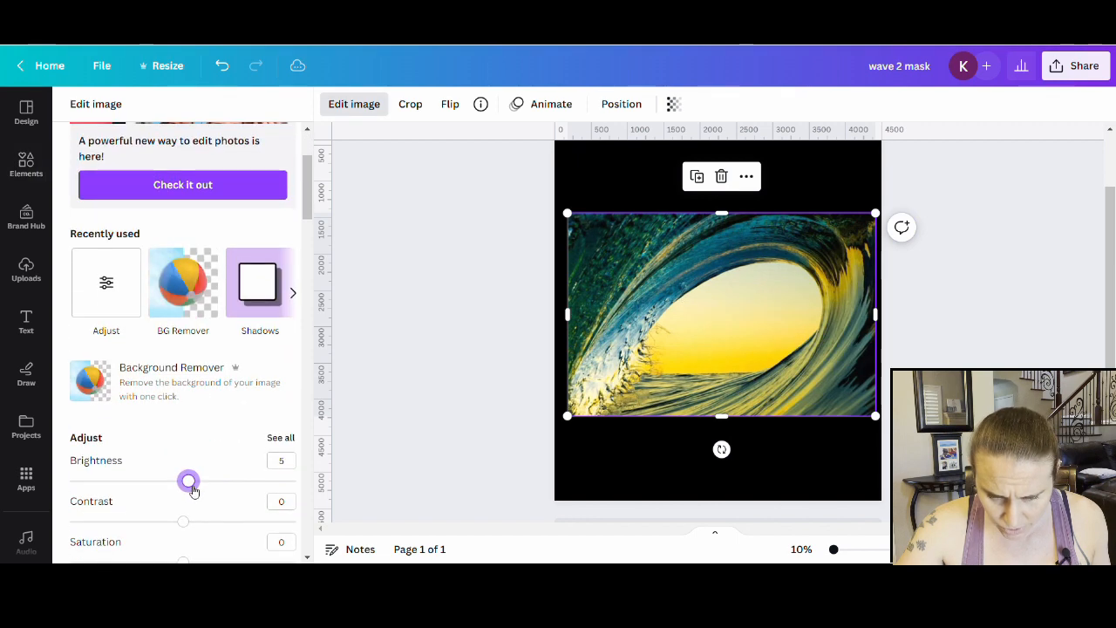
scroll(192, 471, down, 1)
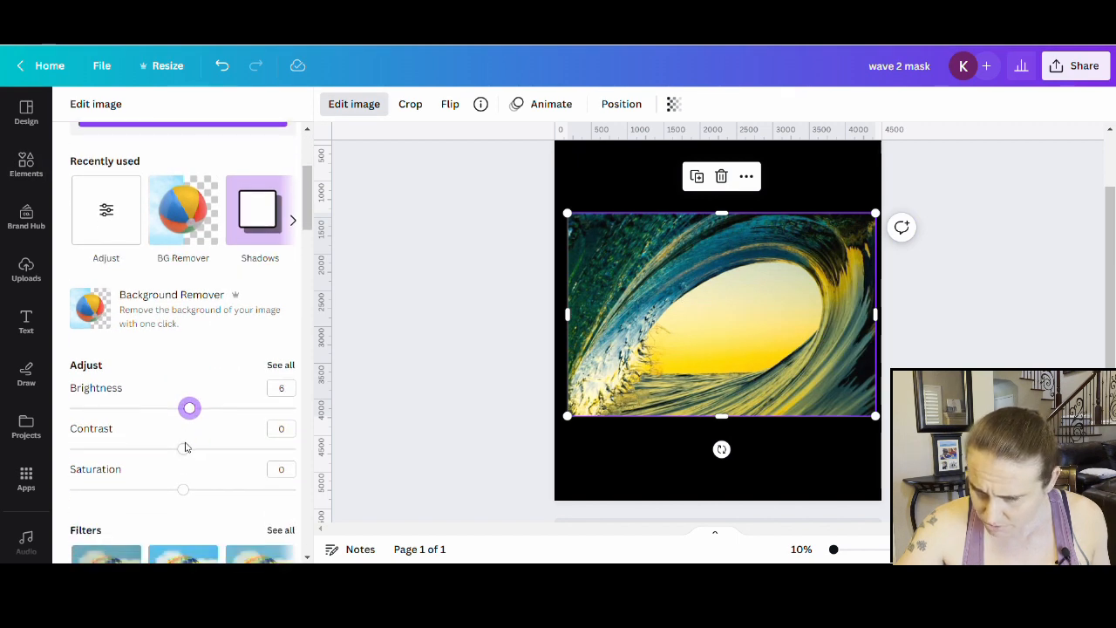
drag(185, 453, 193, 458)
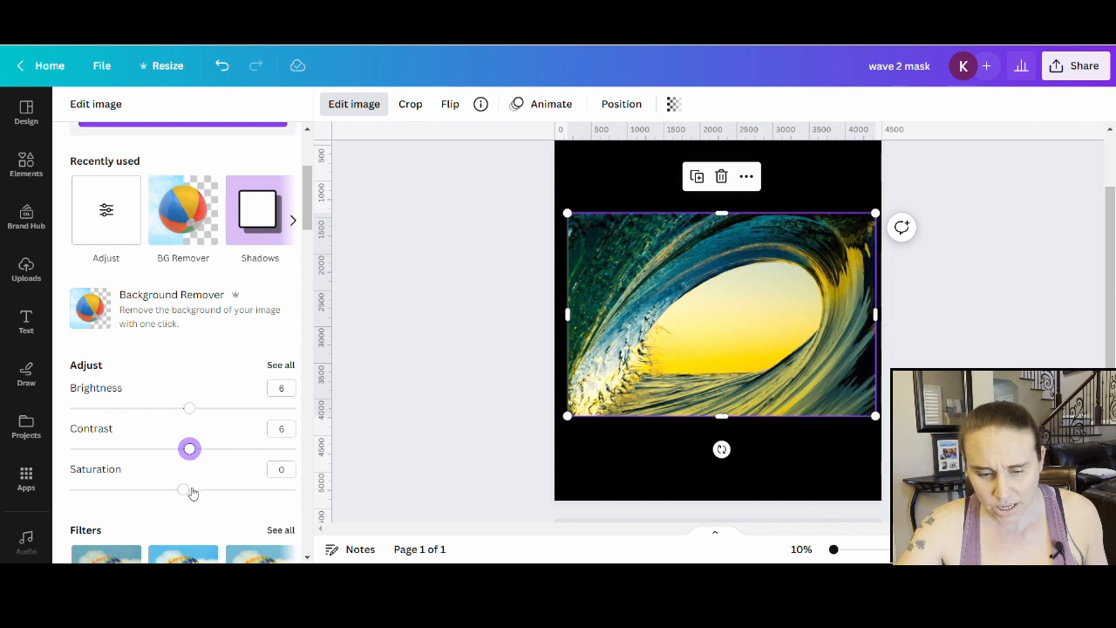
click(190, 491)
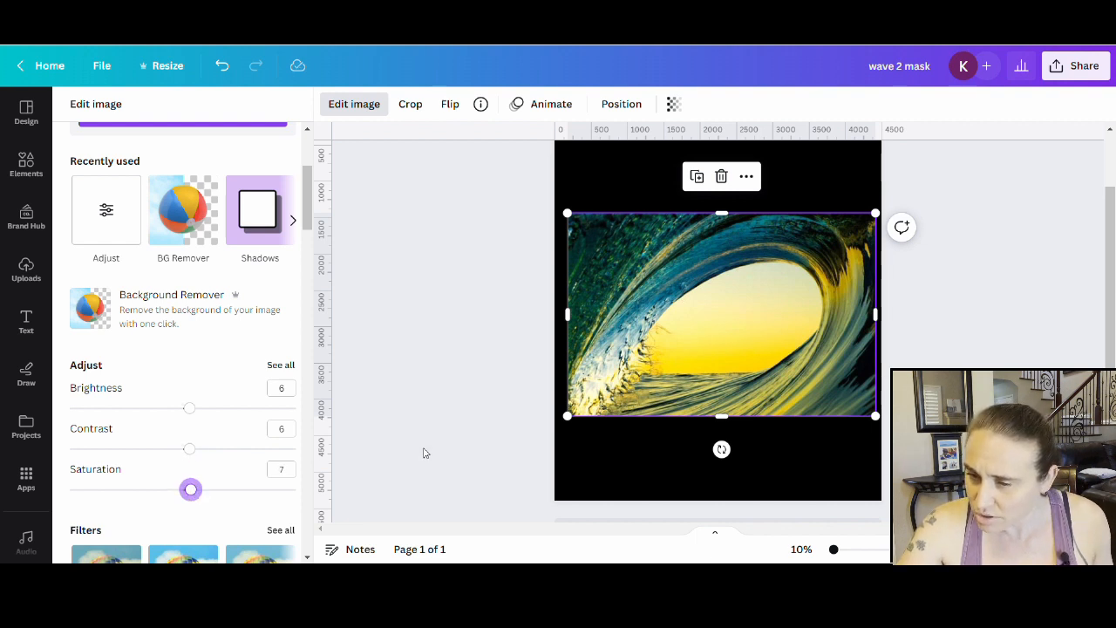
click(439, 429)
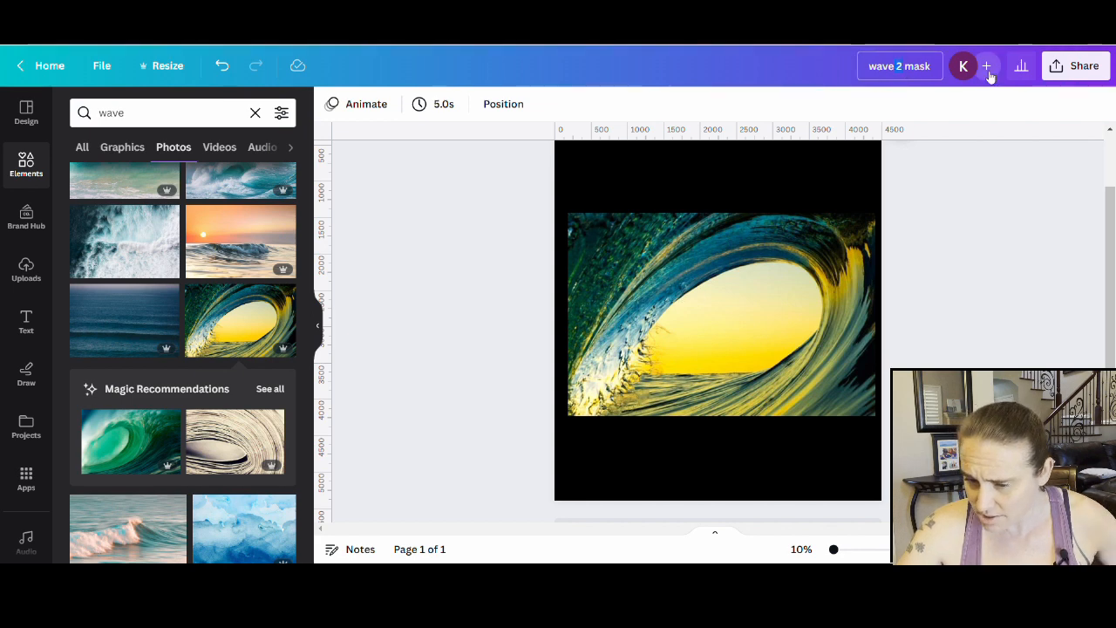
Rename the design as "wave 3 mask" and download it as a PNG
text(3)
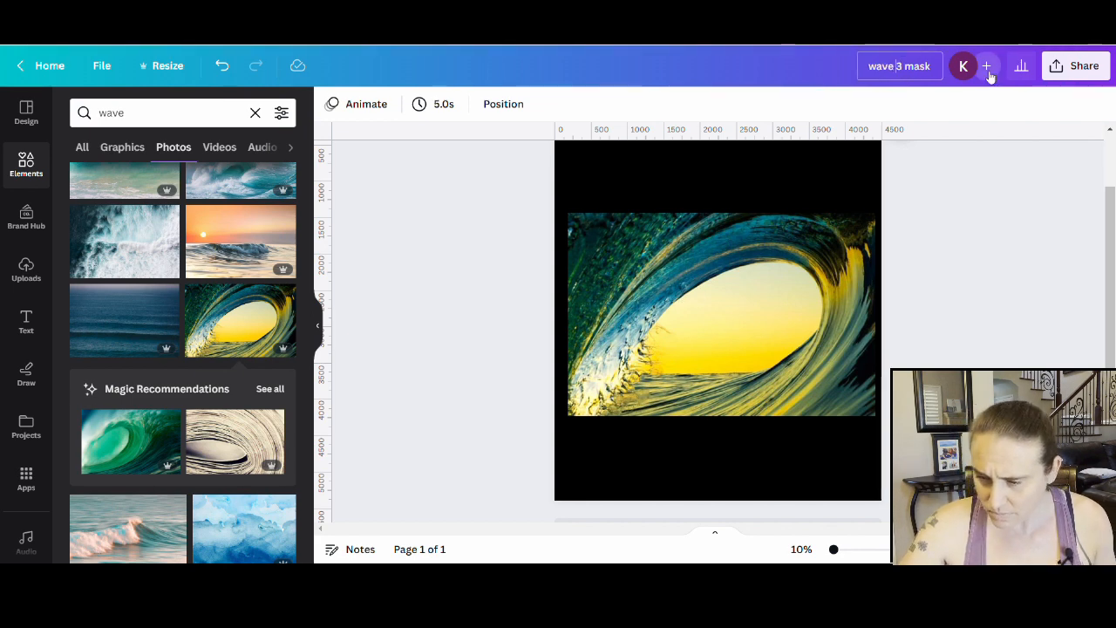
click(1076, 65)
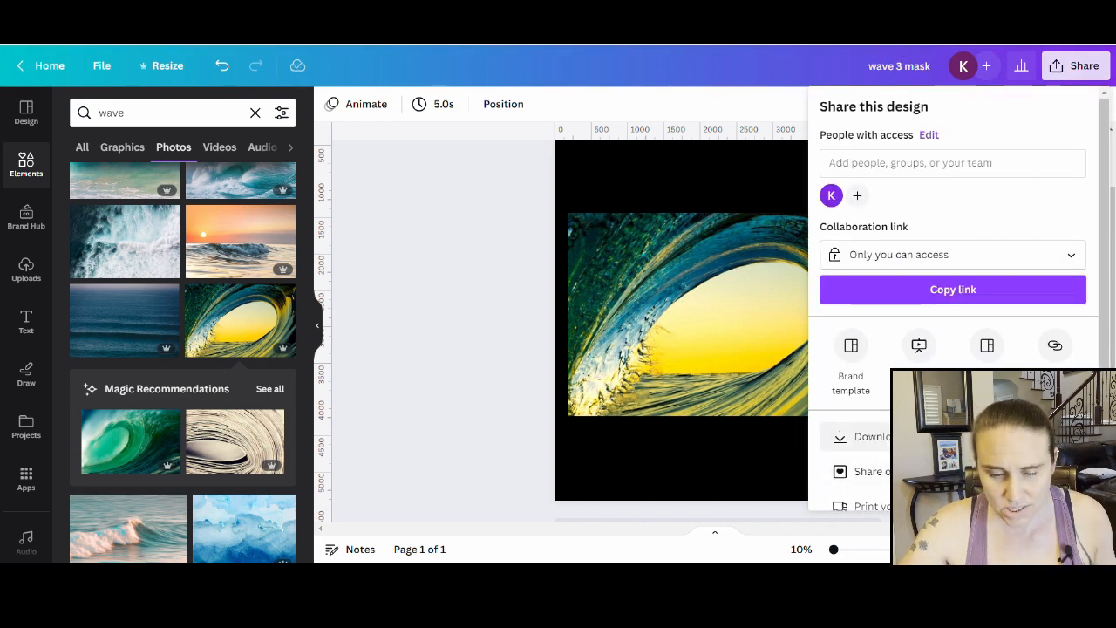
click(863, 433)
click(957, 339)
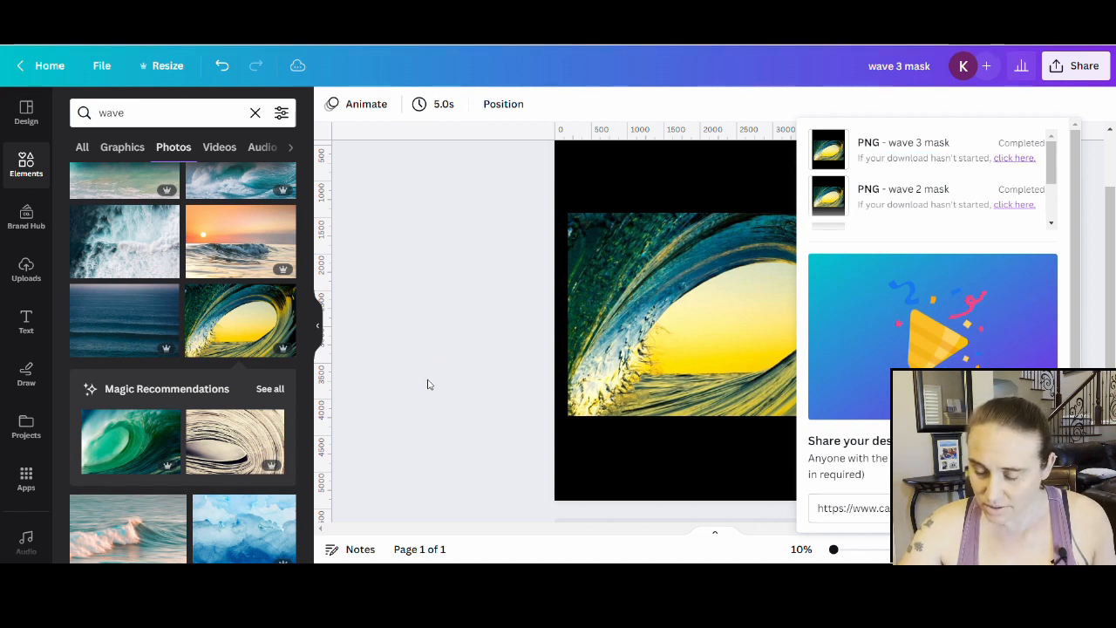
click(439, 416)
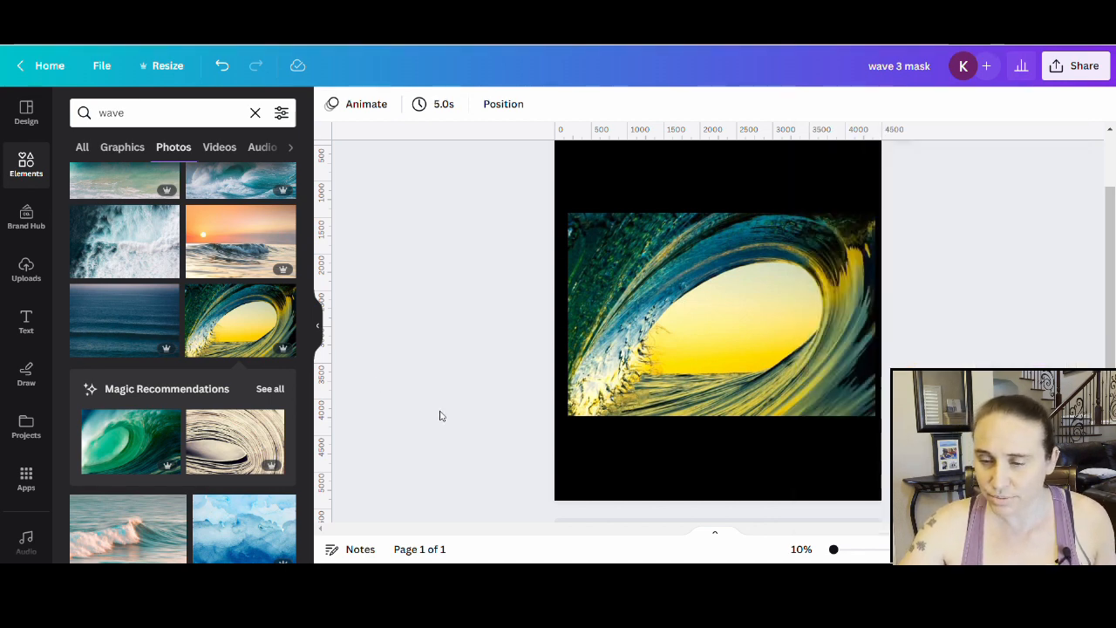
Delete the sunset barrel wave photo from the page, leaving the five surfboards on the black background
click(795, 359)
key(Delete)
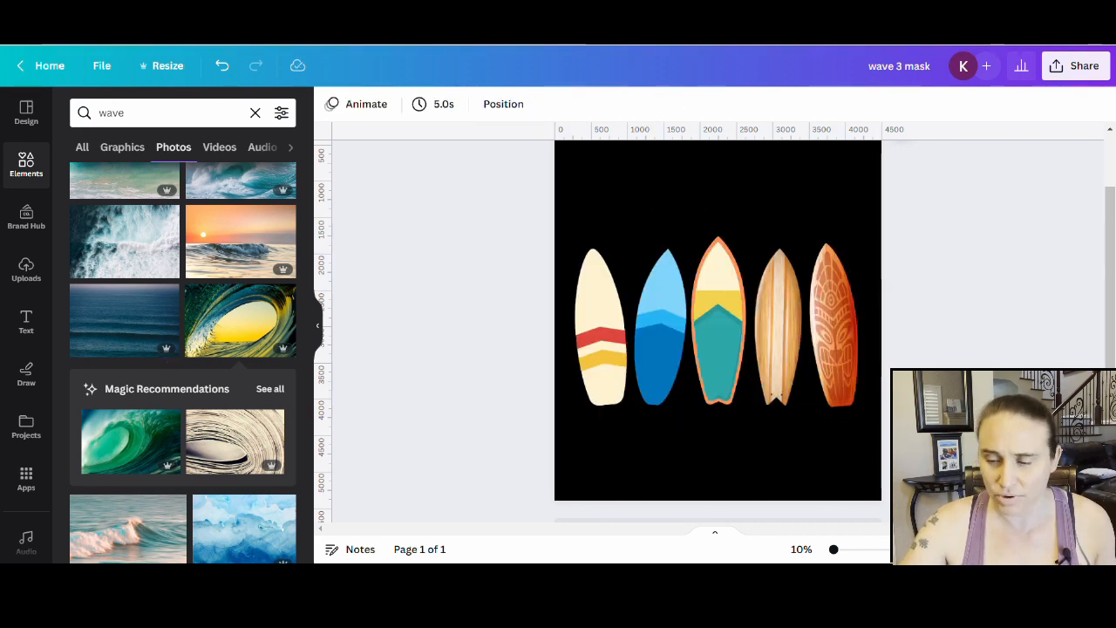
Switch to Photopea and open the surfboard frame image from the computer
key(ctrl+Tab)
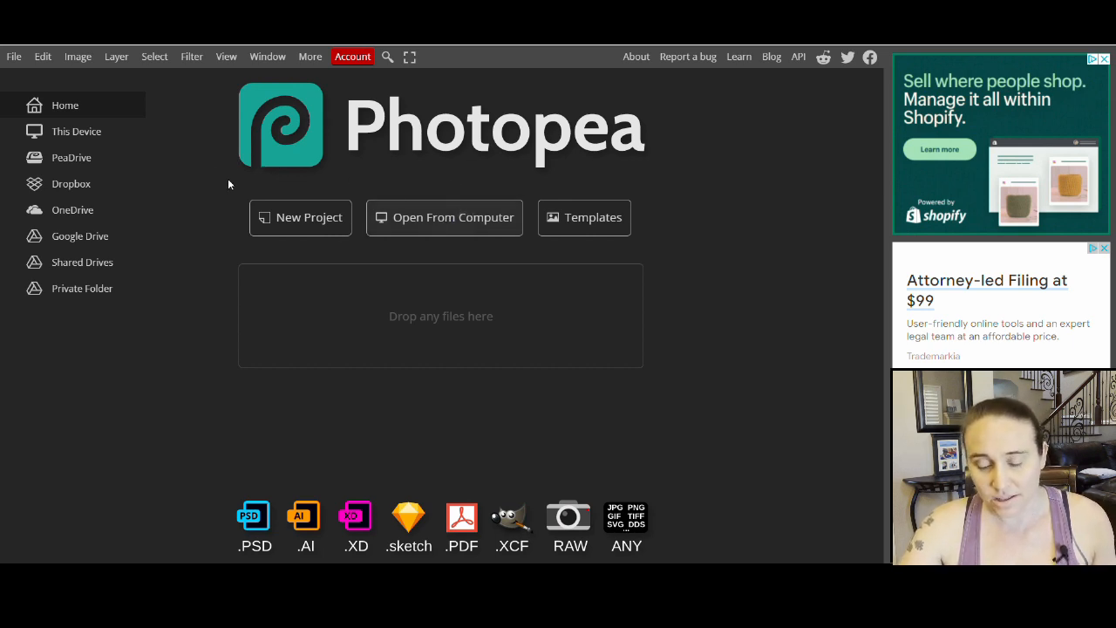
double_click(429, 296)
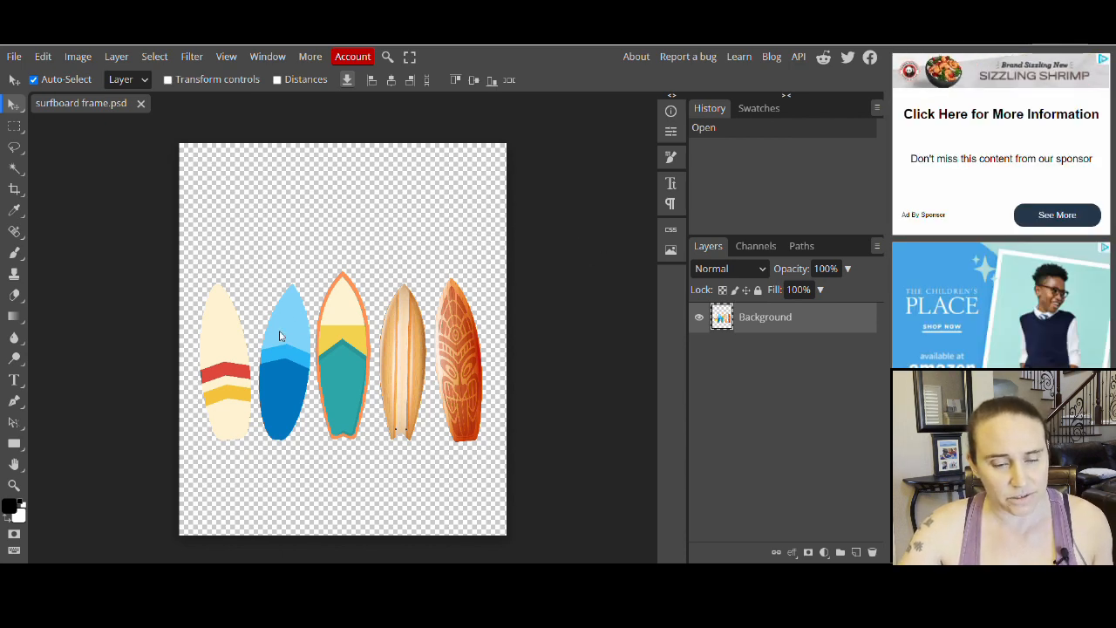
Place the "wave mask (1)" image above the surfboards and apply it as a clipping mask on the Background layer
click(14, 57)
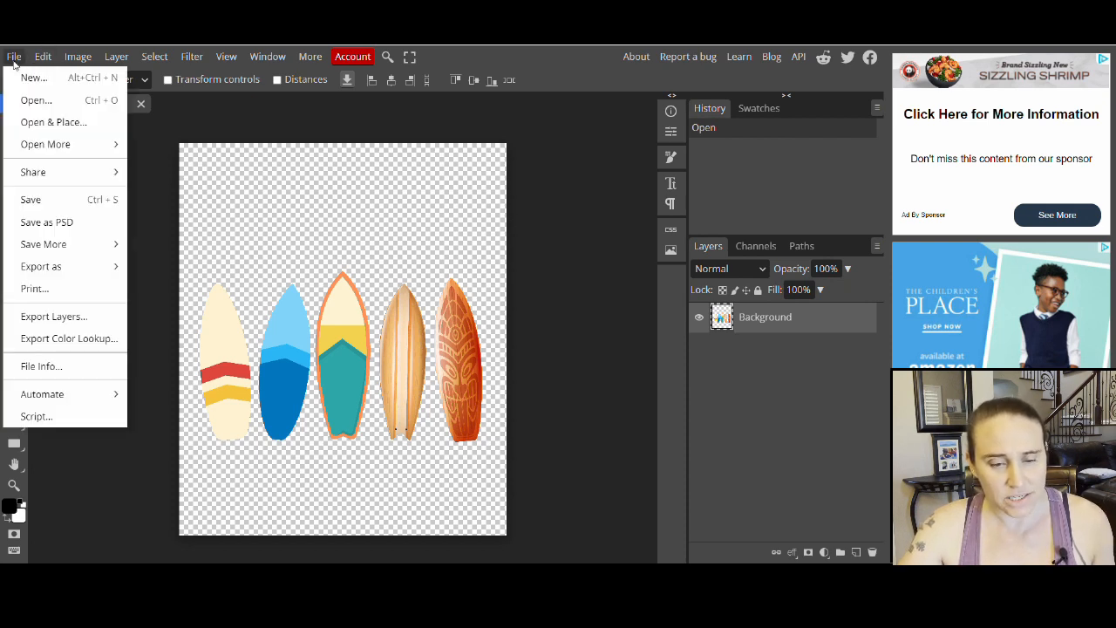
click(11, 128)
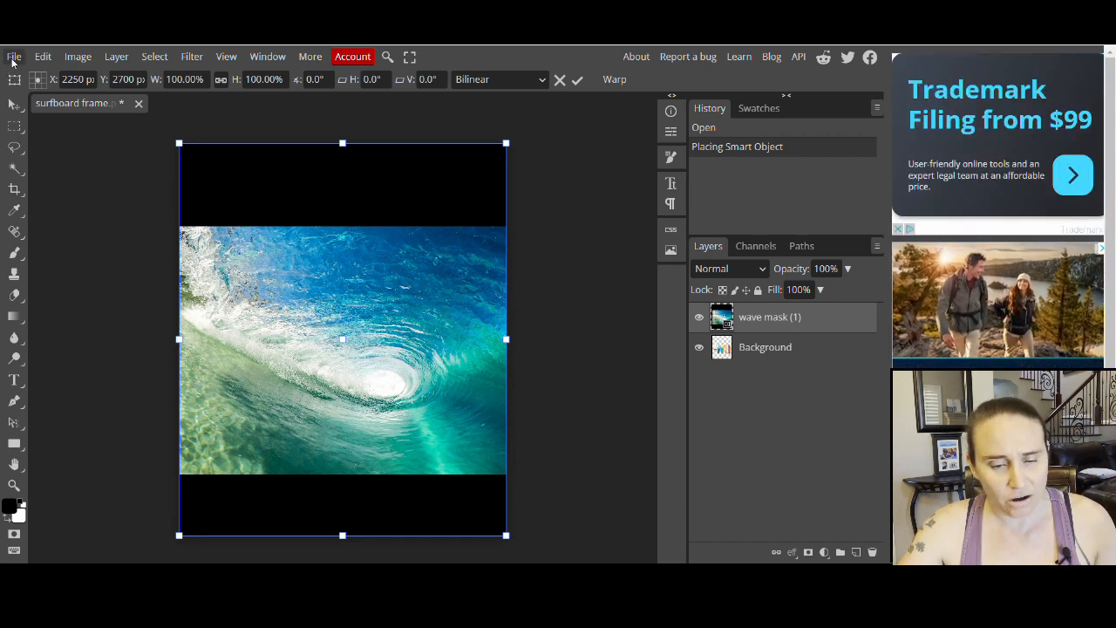
click(114, 57)
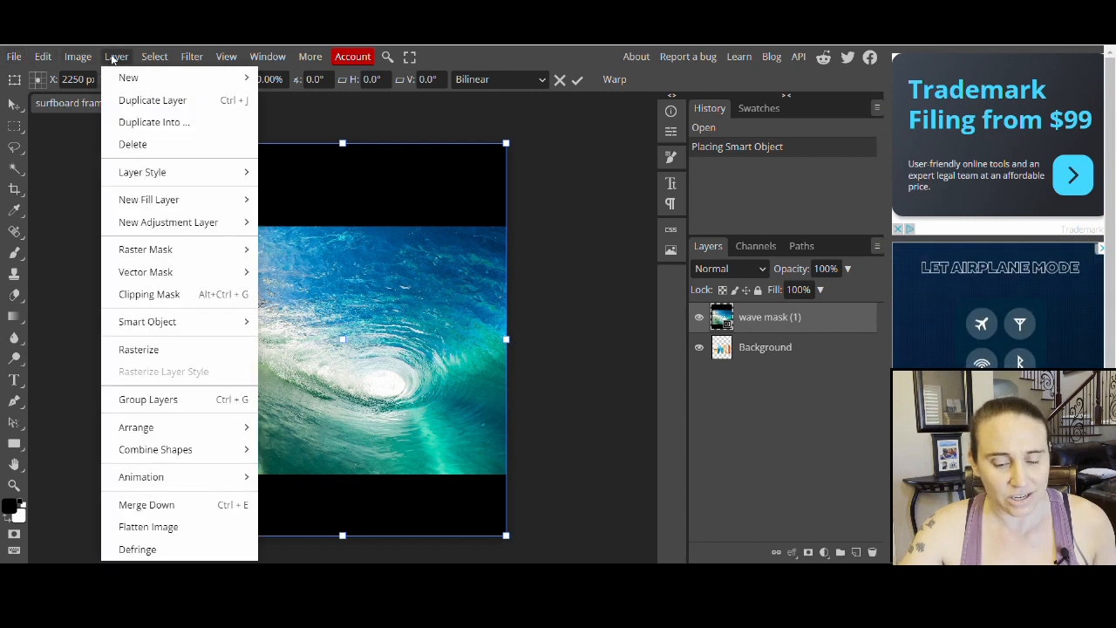
click(159, 296)
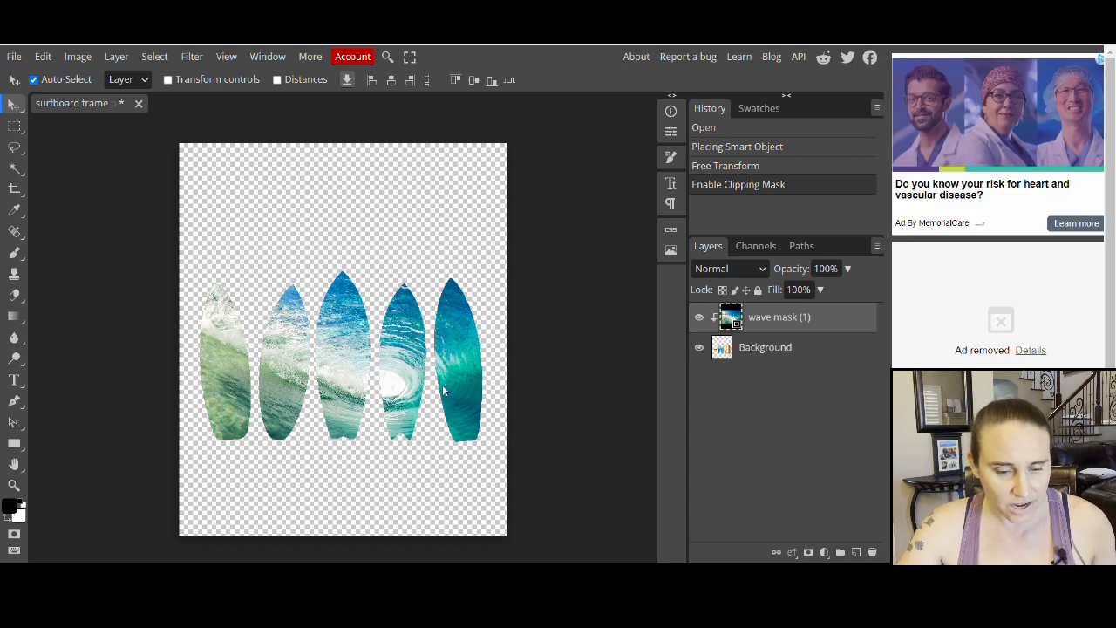
Export the wave-filled surfboards as a 4500 × 5400 px PNG named "surfboard 1" at 100% quality
click(13, 57)
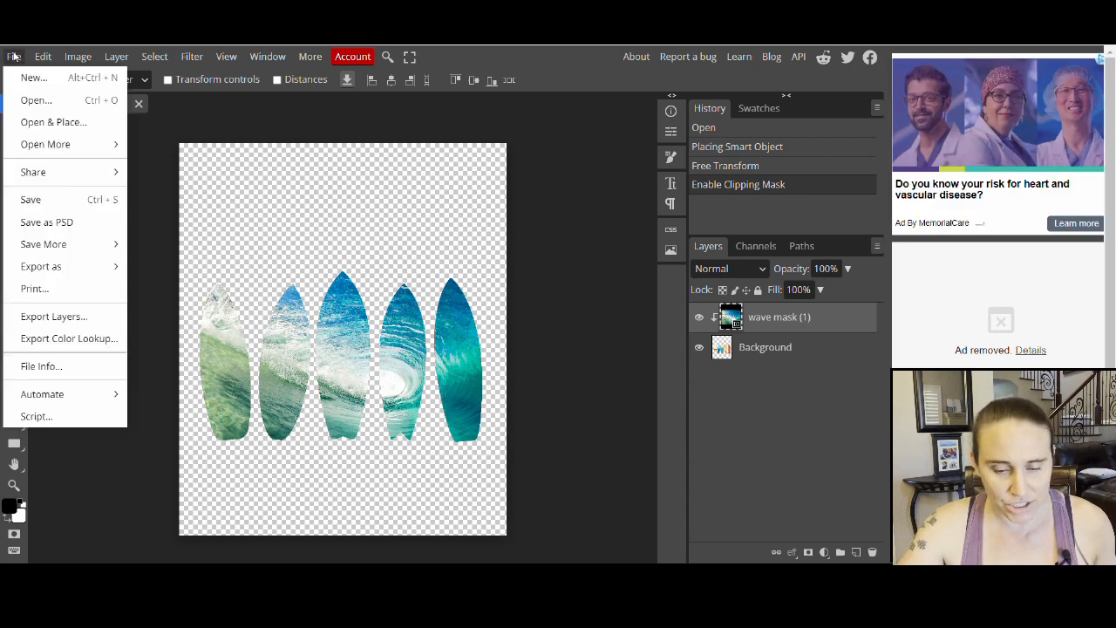
mouse_move(63, 275)
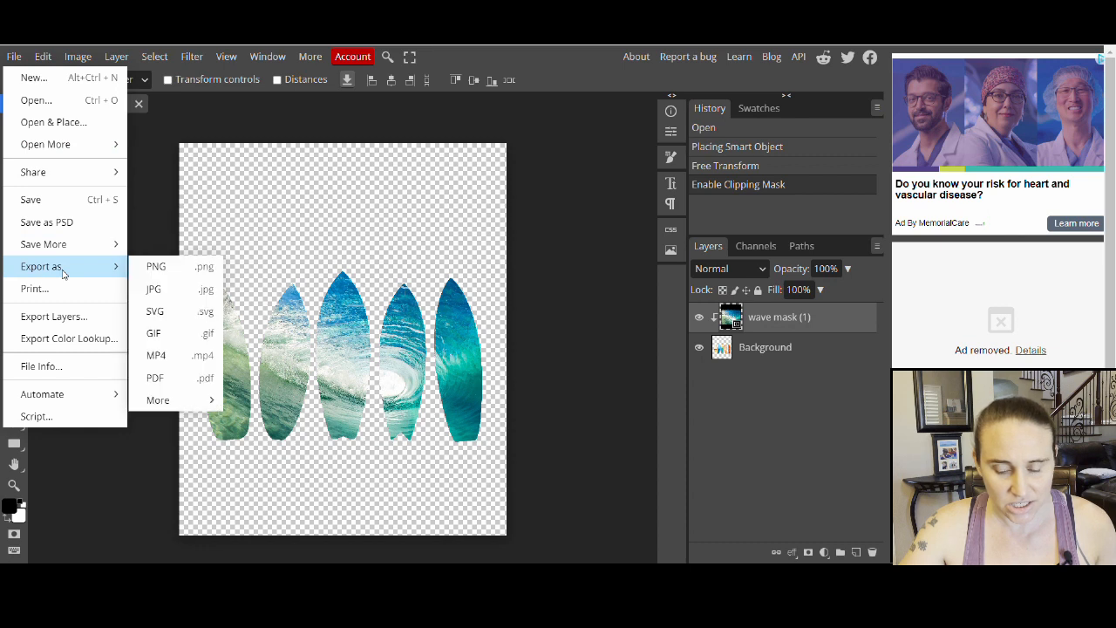
click(157, 267)
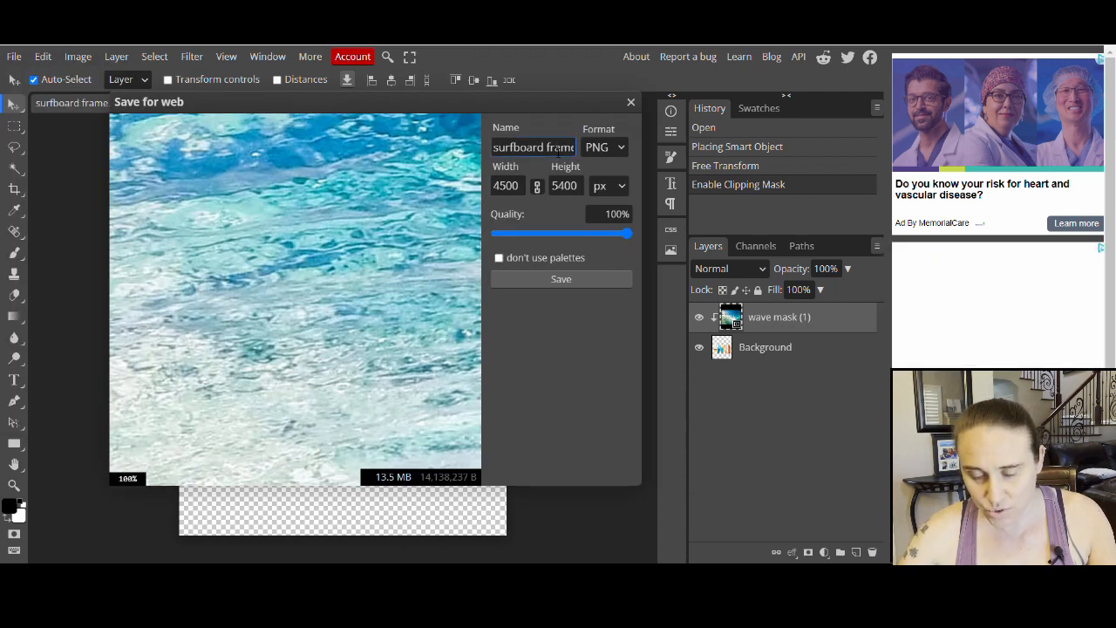
double_click(558, 147)
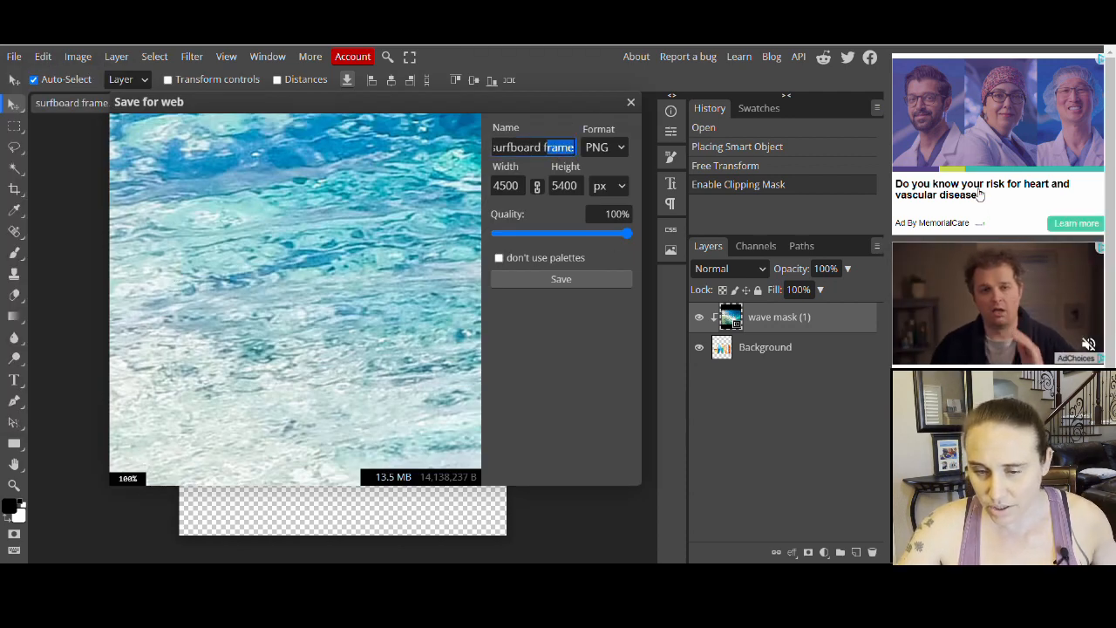
key(BackSpace)
text(1)
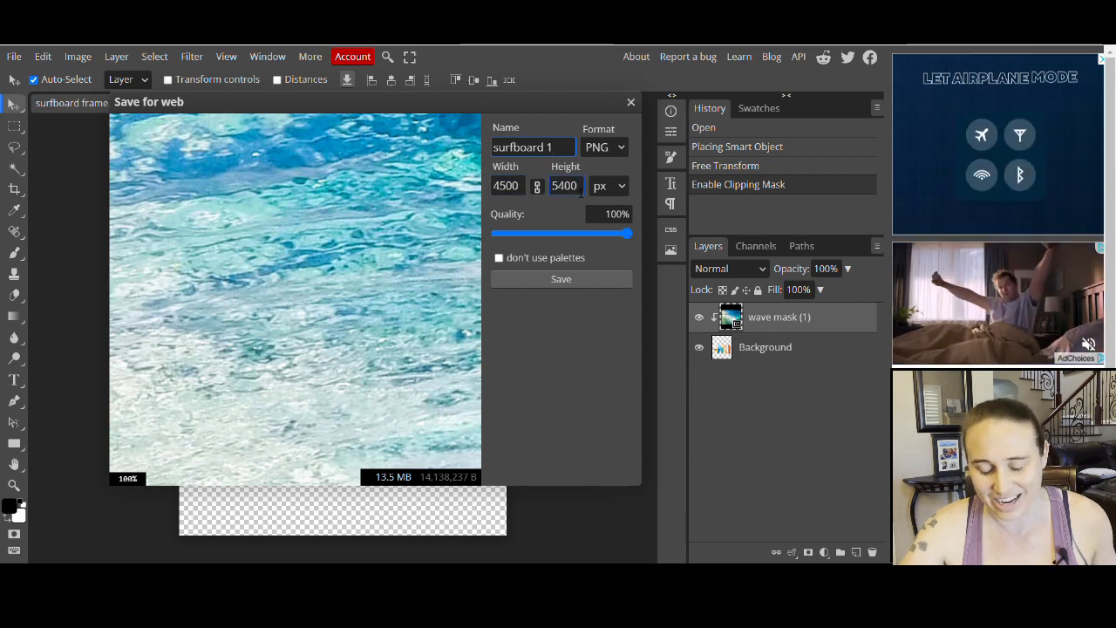
click(581, 279)
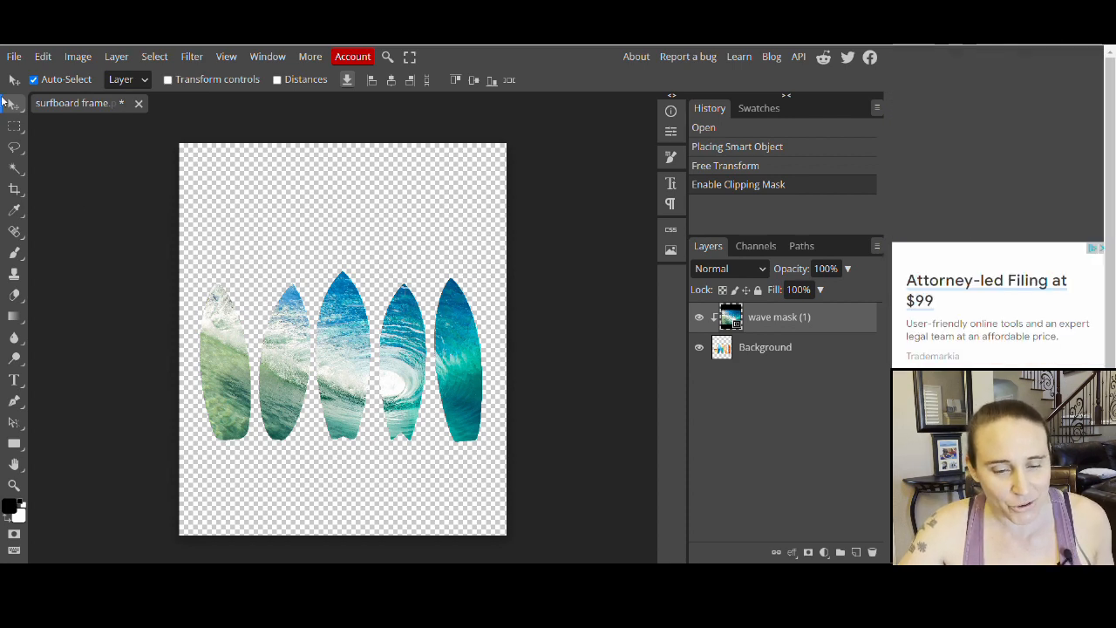
Place the "wave 2 mask" image above the existing layers and clip it to the surfboard shapes
click(14, 58)
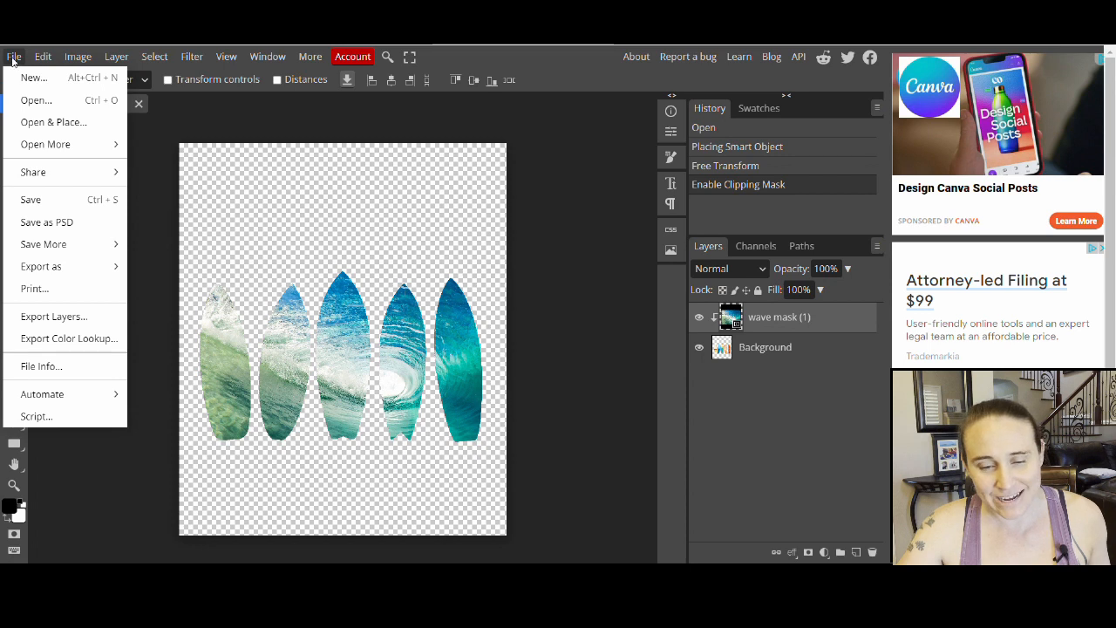
click(14, 126)
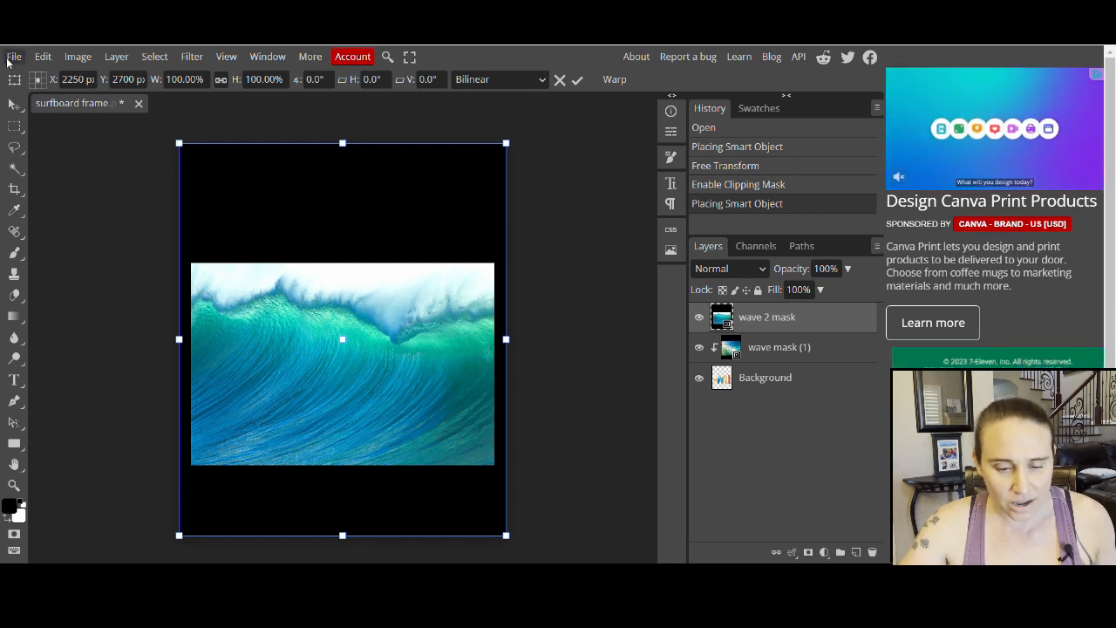
click(116, 55)
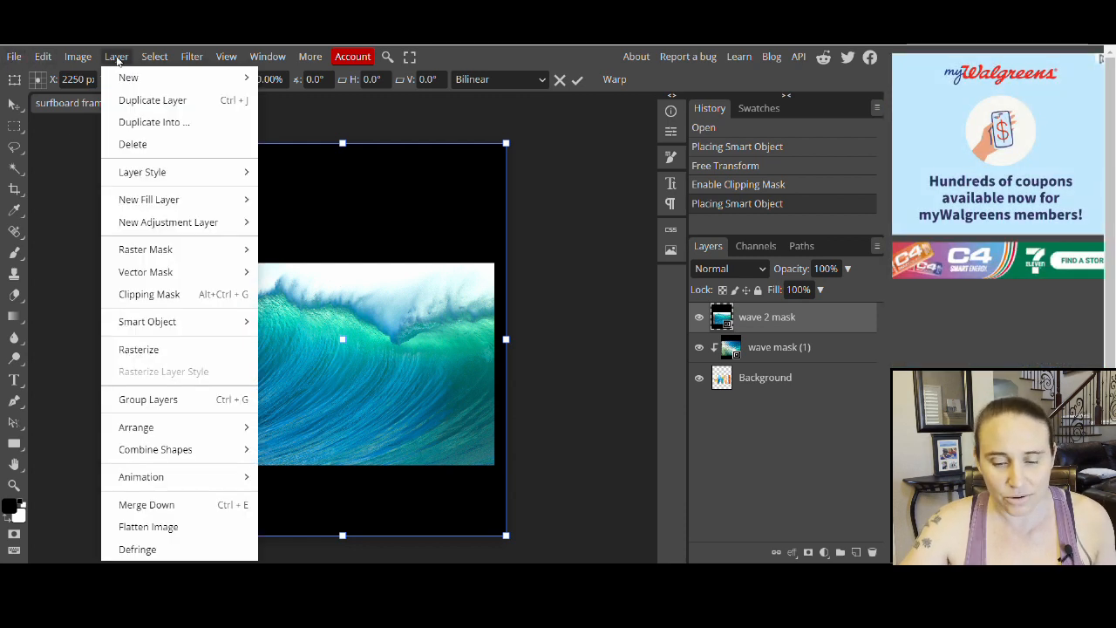
click(174, 296)
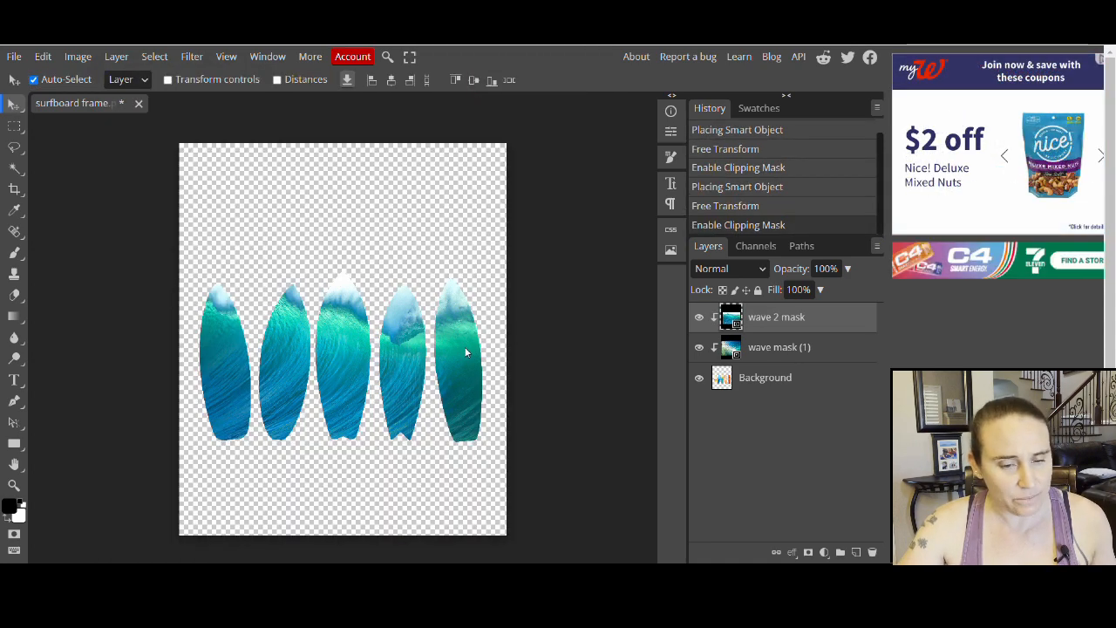
Export the surfboards filled with the second wave as a 4500 × 5400 px PNG named "surfboard 2" at 100% quality
click(14, 58)
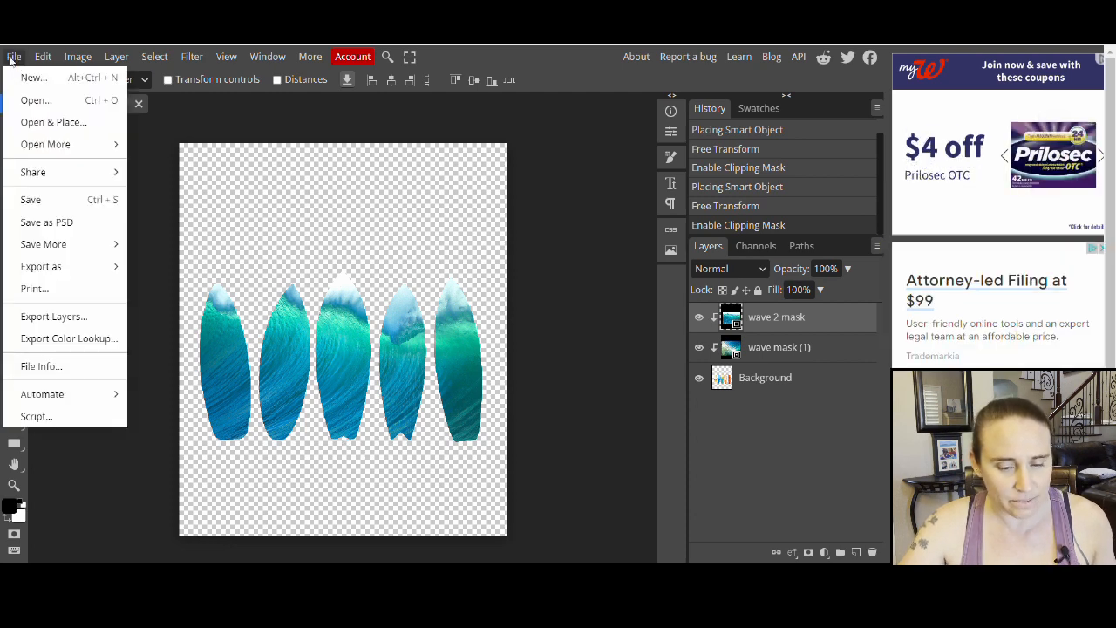
mouse_move(40, 276)
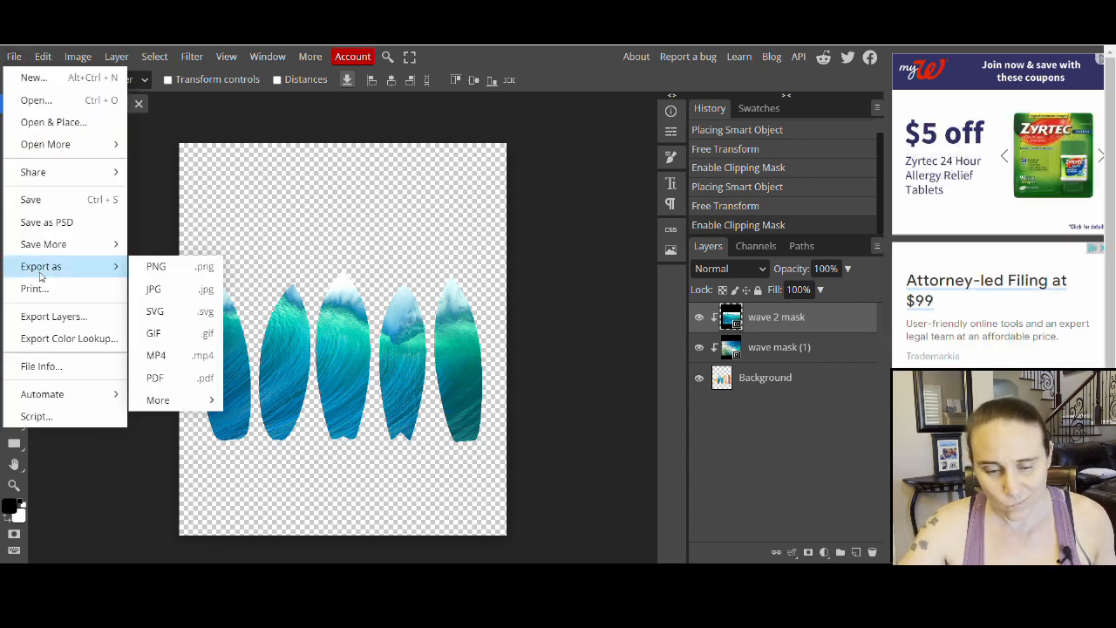
click(155, 266)
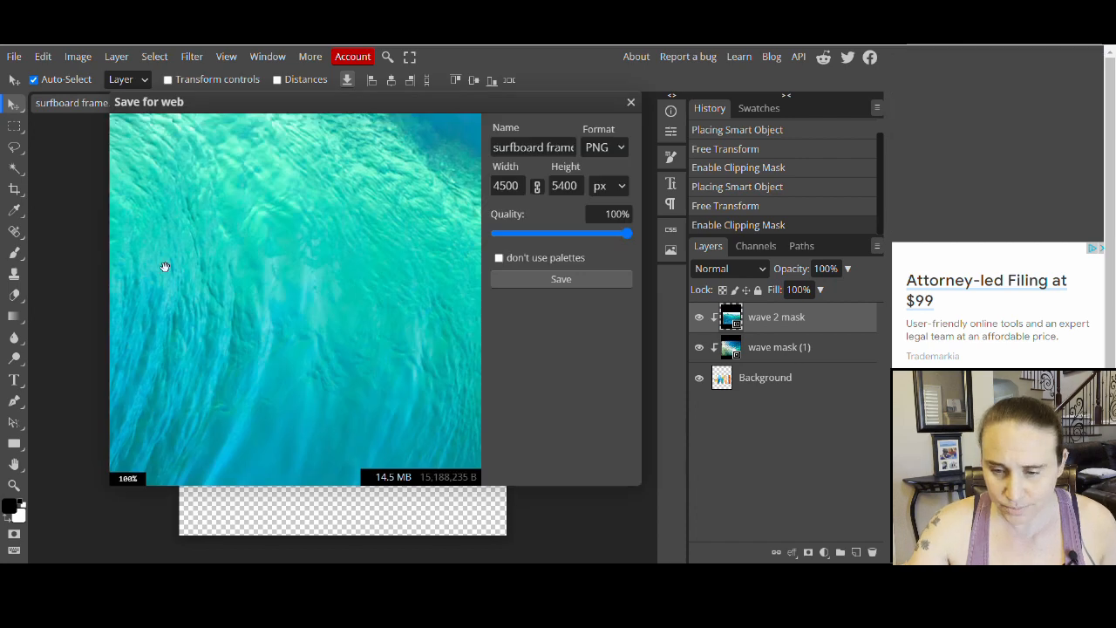
key(ctrl+shift+Left)
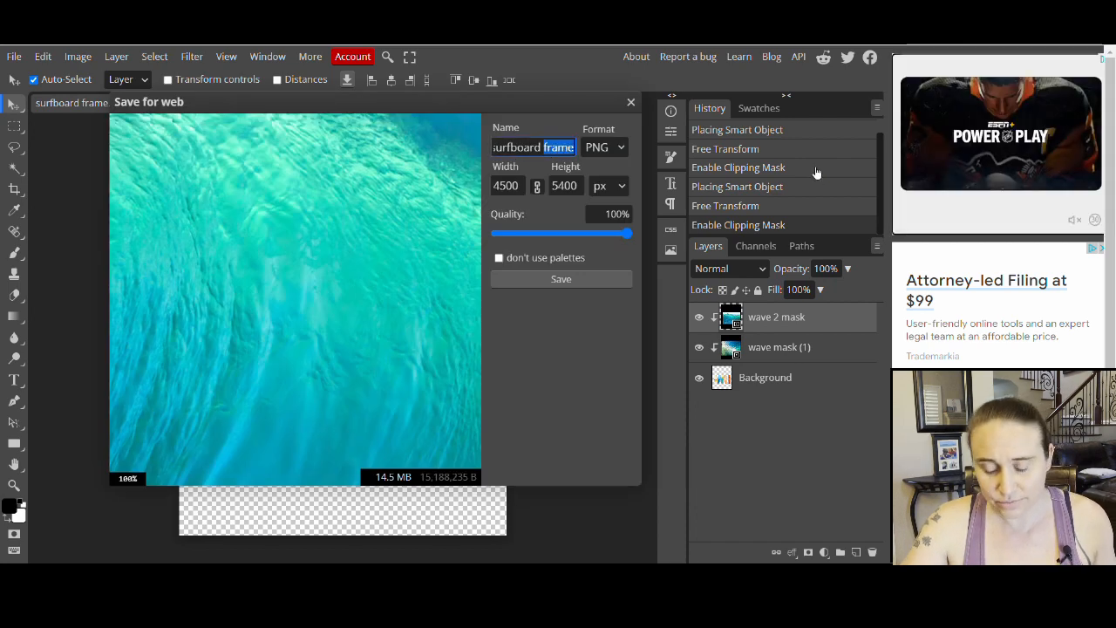
text(2)
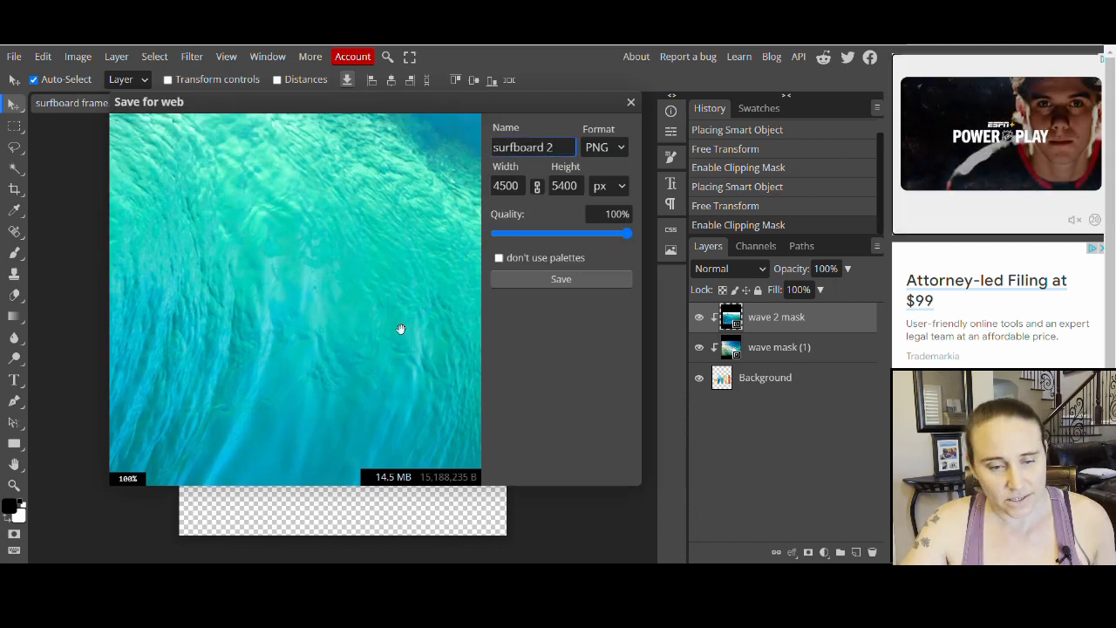
click(557, 283)
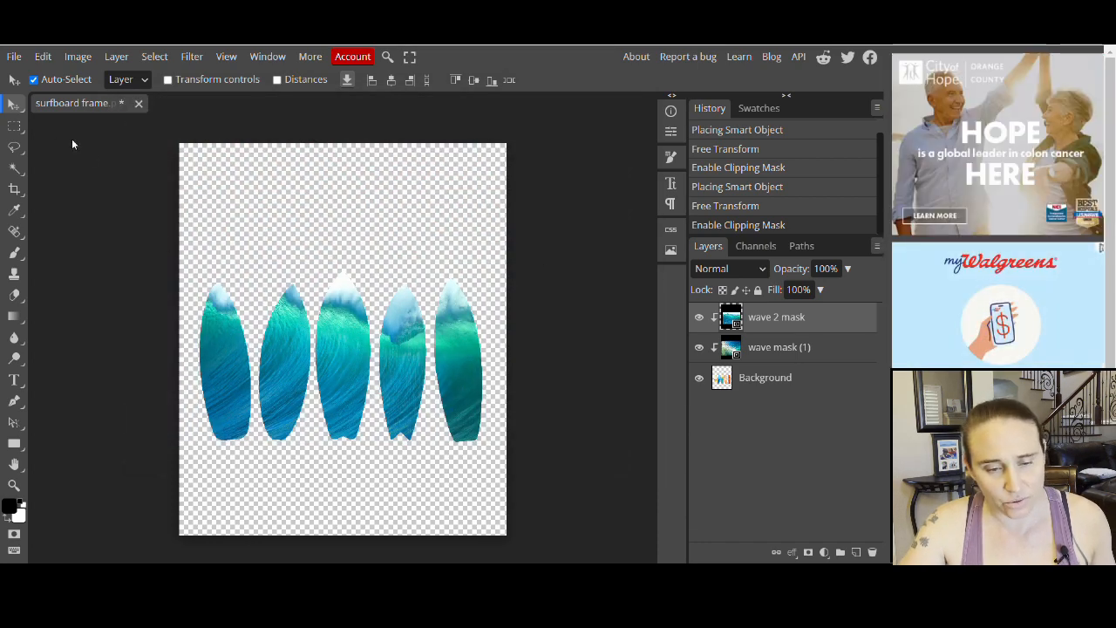
Place the "wave 3 mask" image above the other layers and delete the "wave mask (1)" layer
click(13, 58)
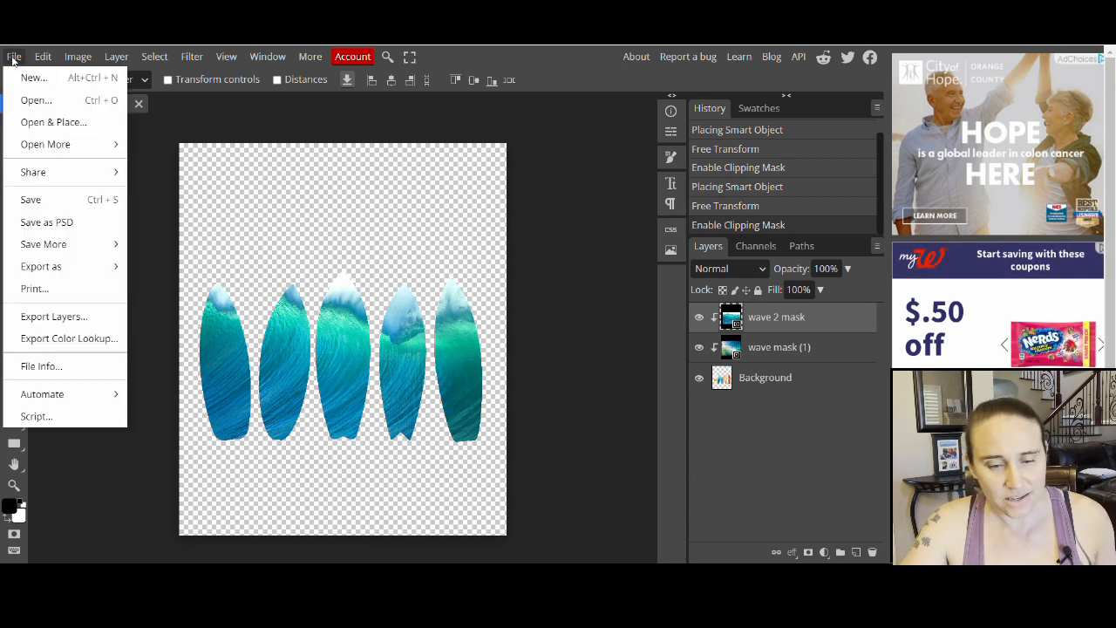
click(42, 124)
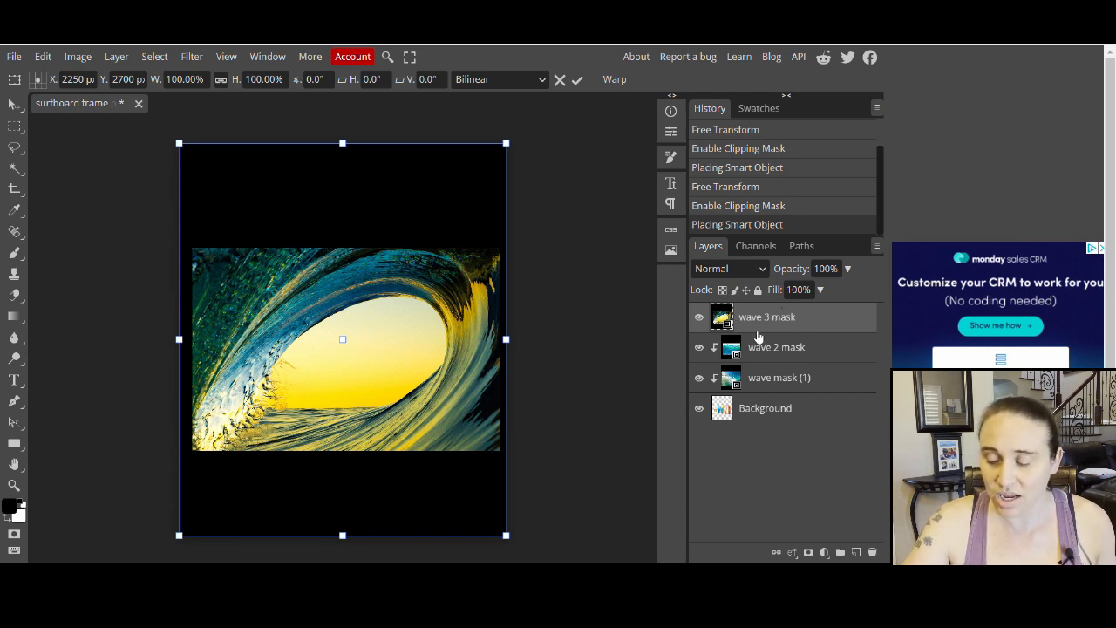
right_click(789, 381)
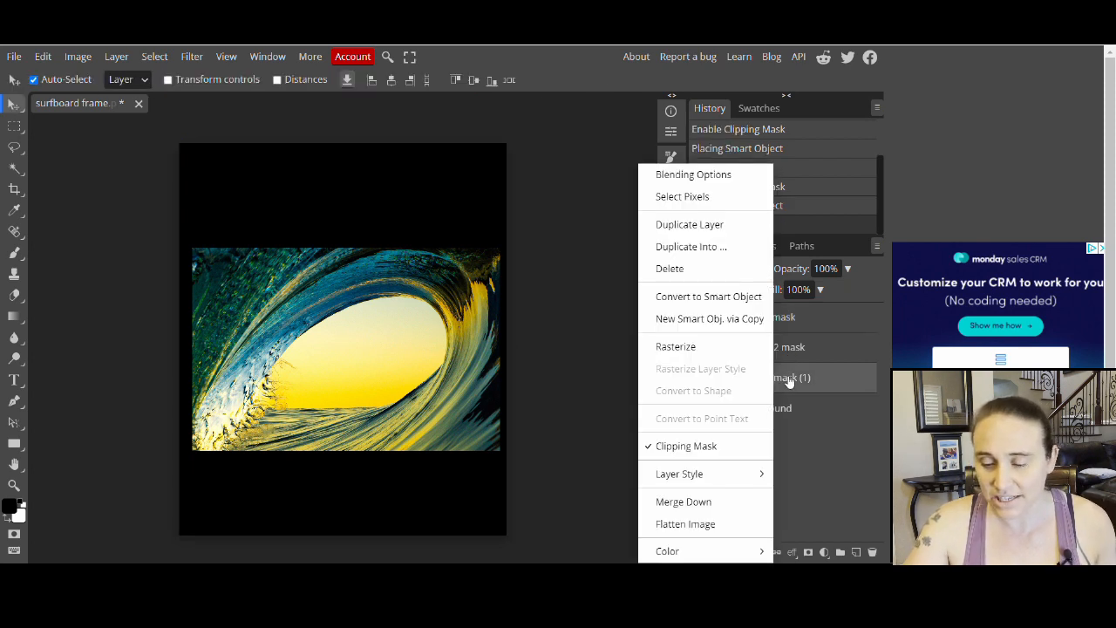
click(671, 269)
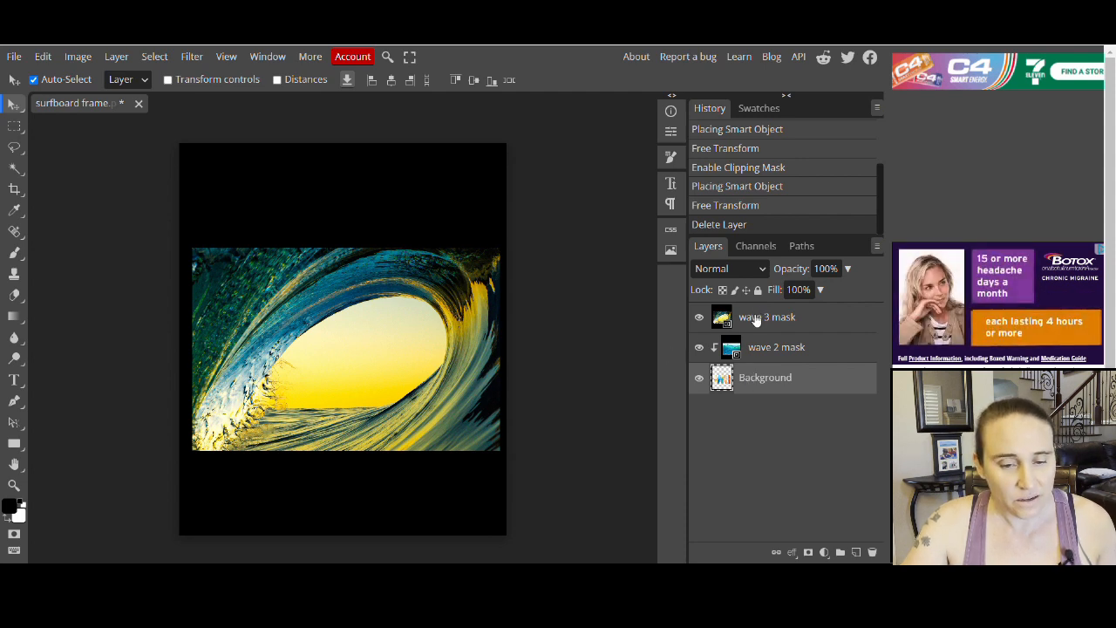
Apply the "wave 3 mask" layer as a clipping mask so it fills the surfboard shapes
click(719, 316)
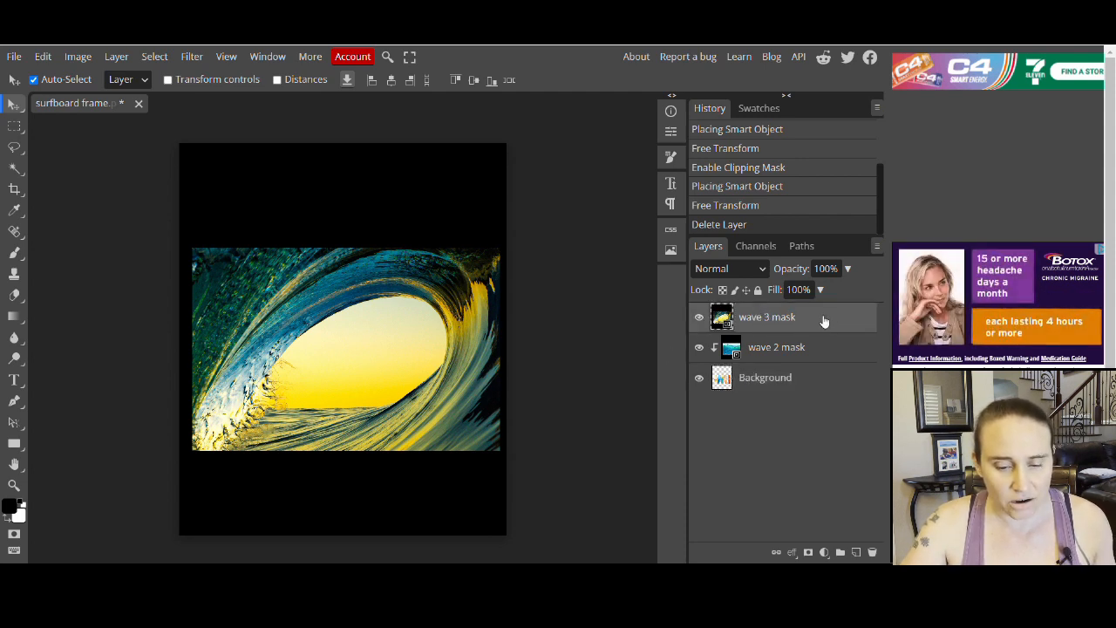
click(116, 56)
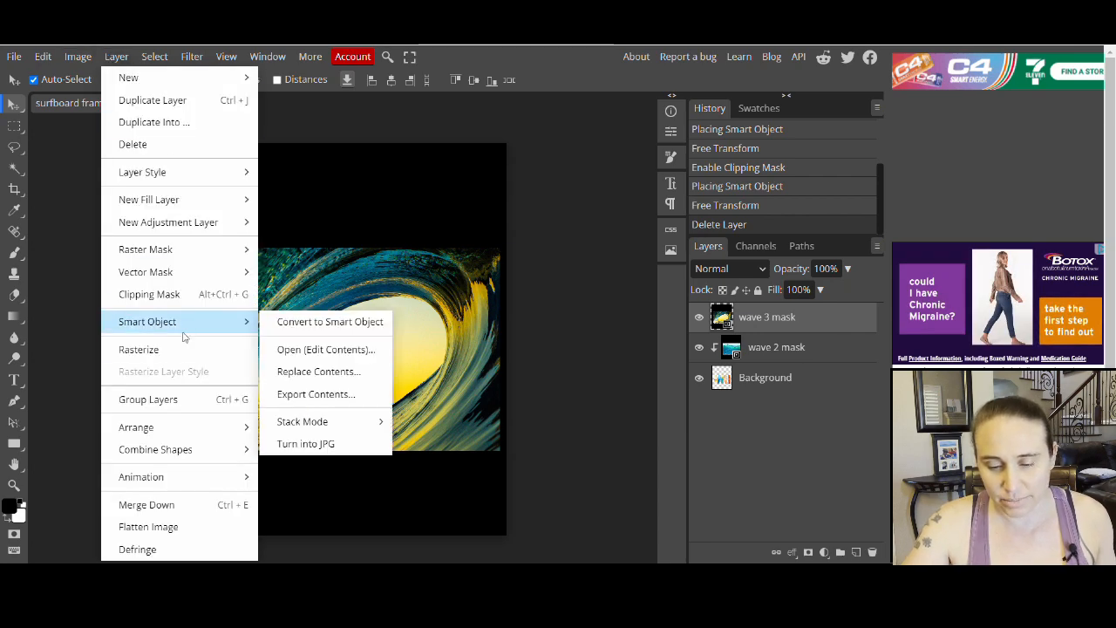
click(174, 293)
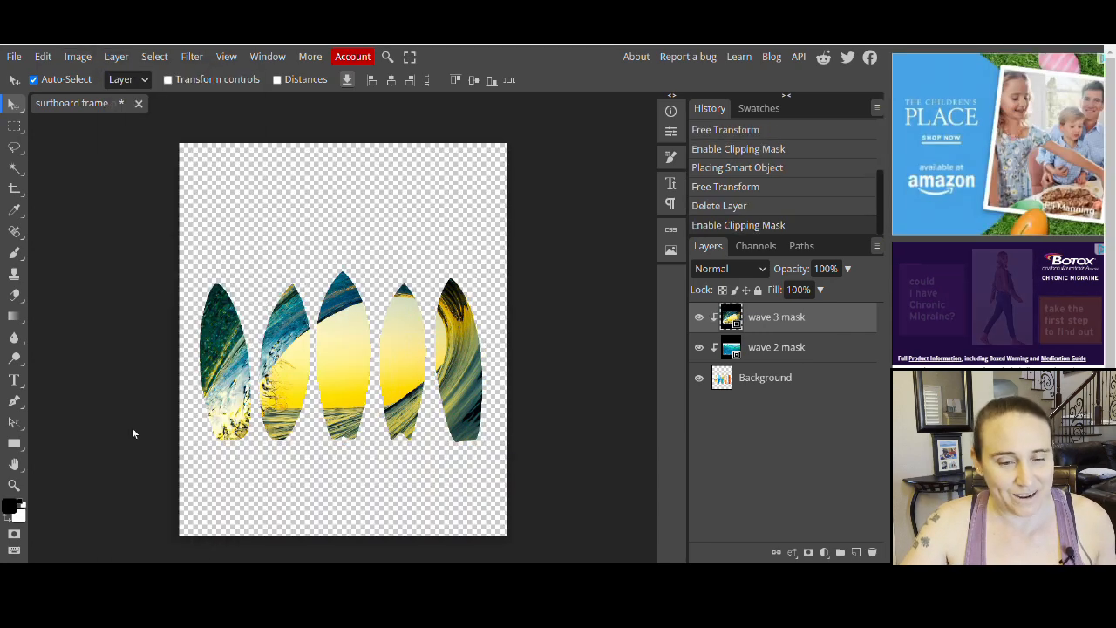
Export the surfboards filled with the third wave as a 4500 × 5400 px PNG named "surfboard 3" at 100% quality
click(15, 55)
mouse_move(48, 266)
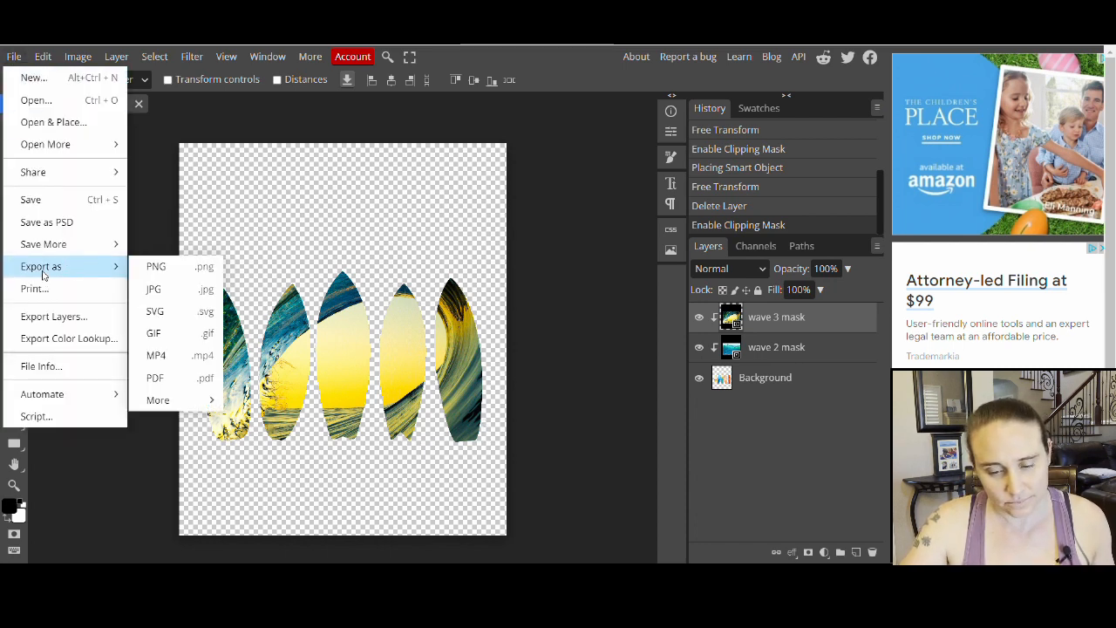
click(159, 267)
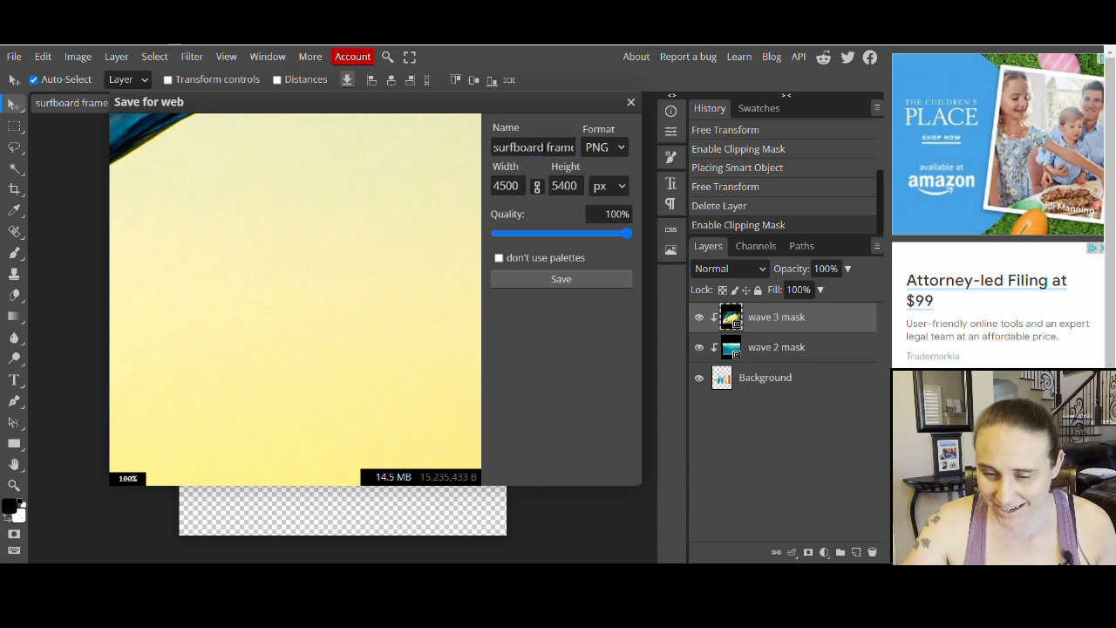
double_click(558, 147)
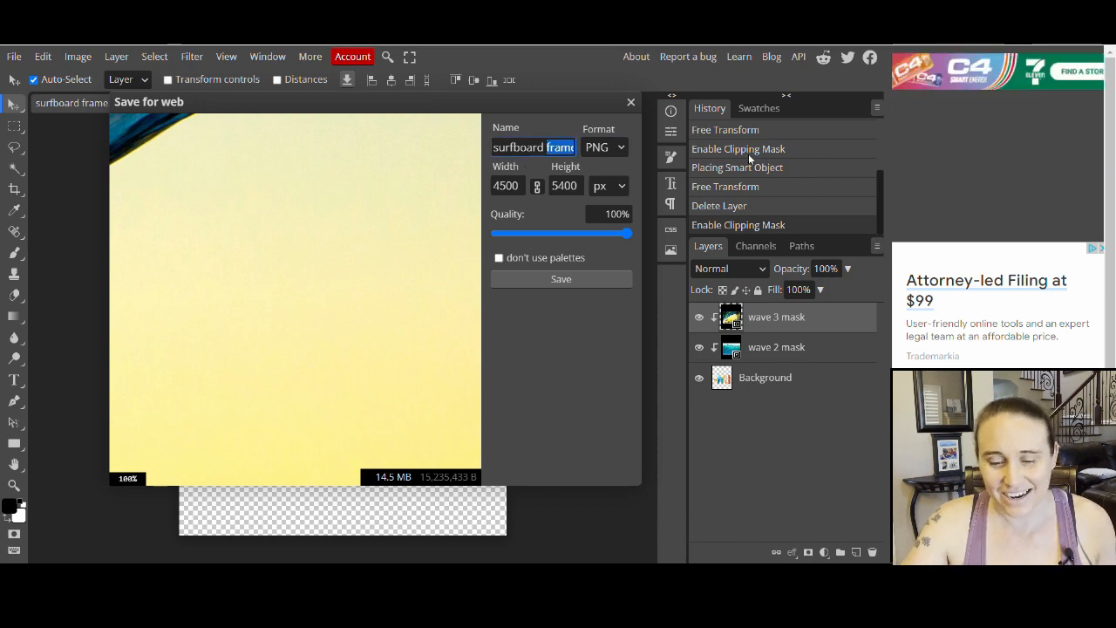
text(3)
click(508, 283)
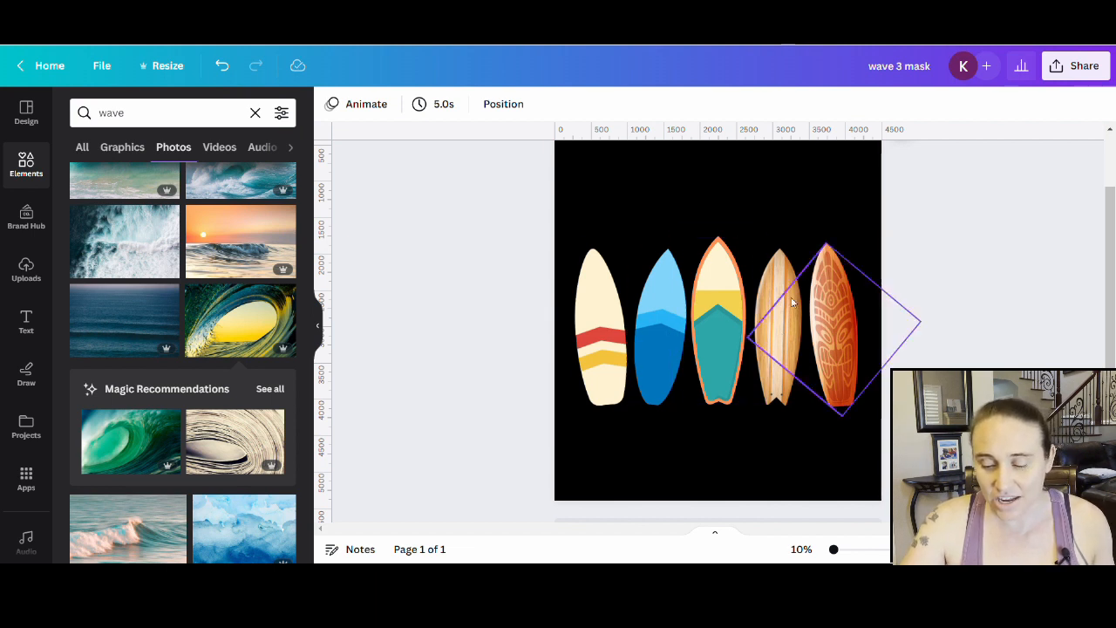
Switch to Canva, add a second page and insert the three wave-filled surfboard images from the uploads
scroll(828, 323, down, 2)
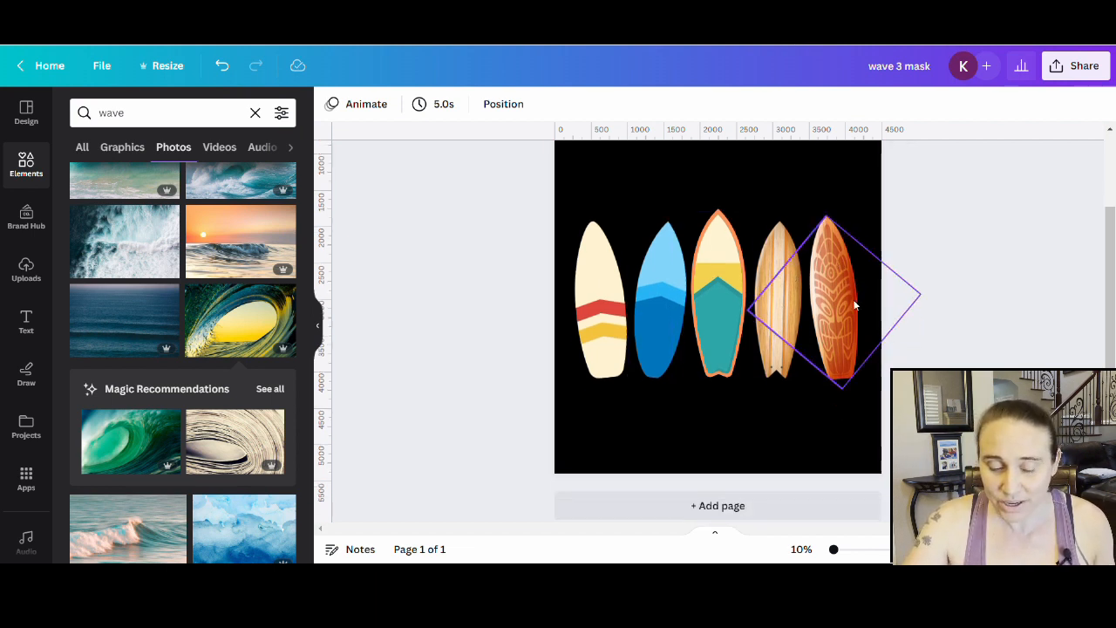
click(690, 484)
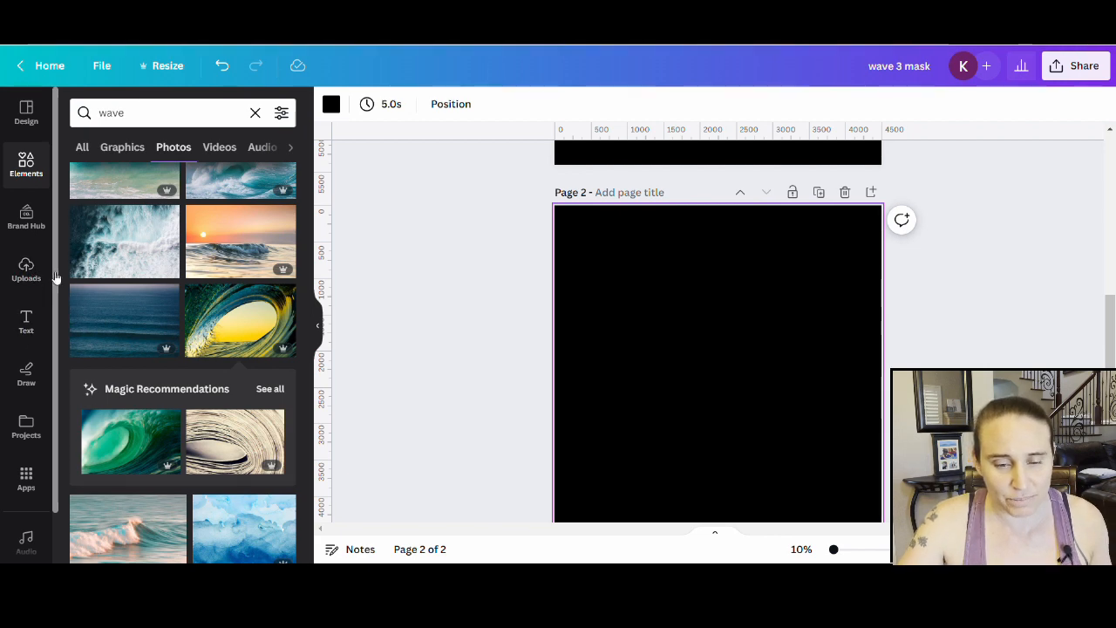
click(26, 270)
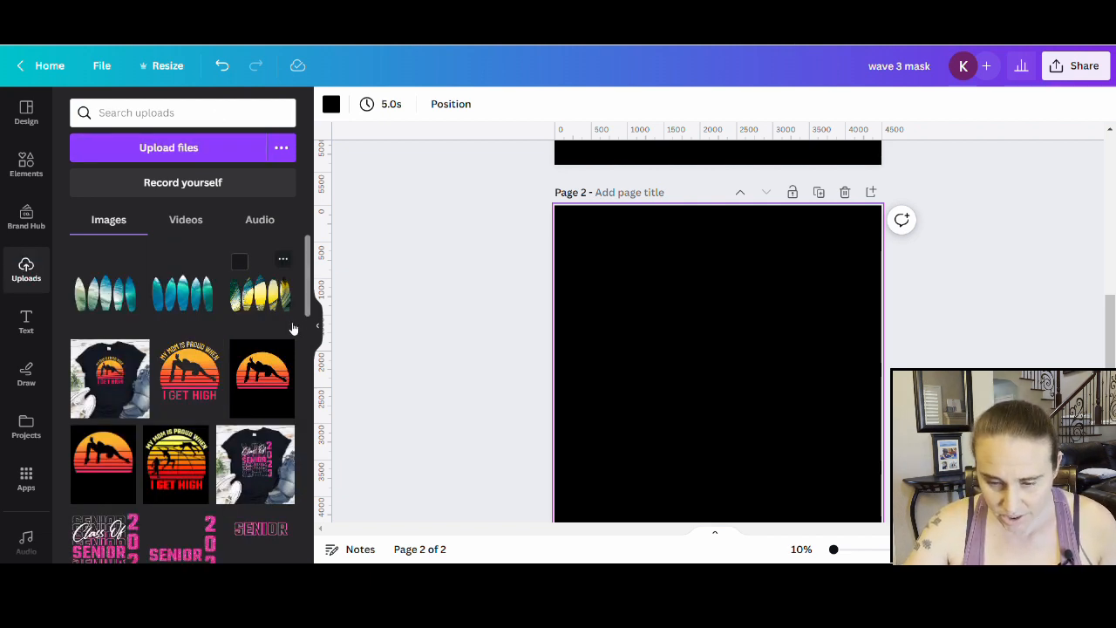
click(238, 300)
click(202, 304)
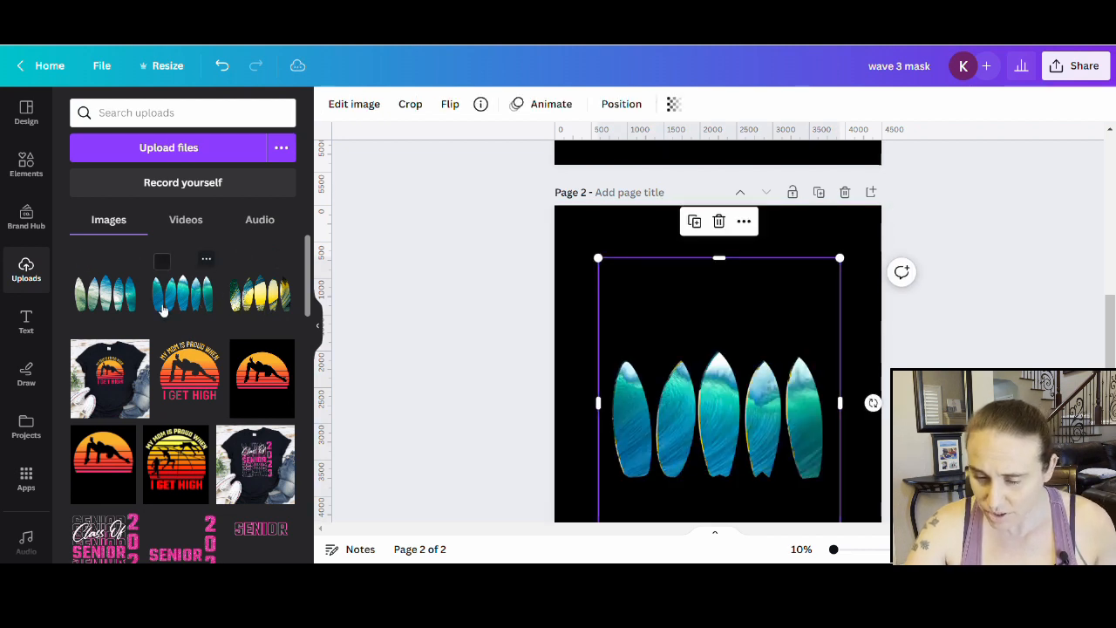
click(114, 300)
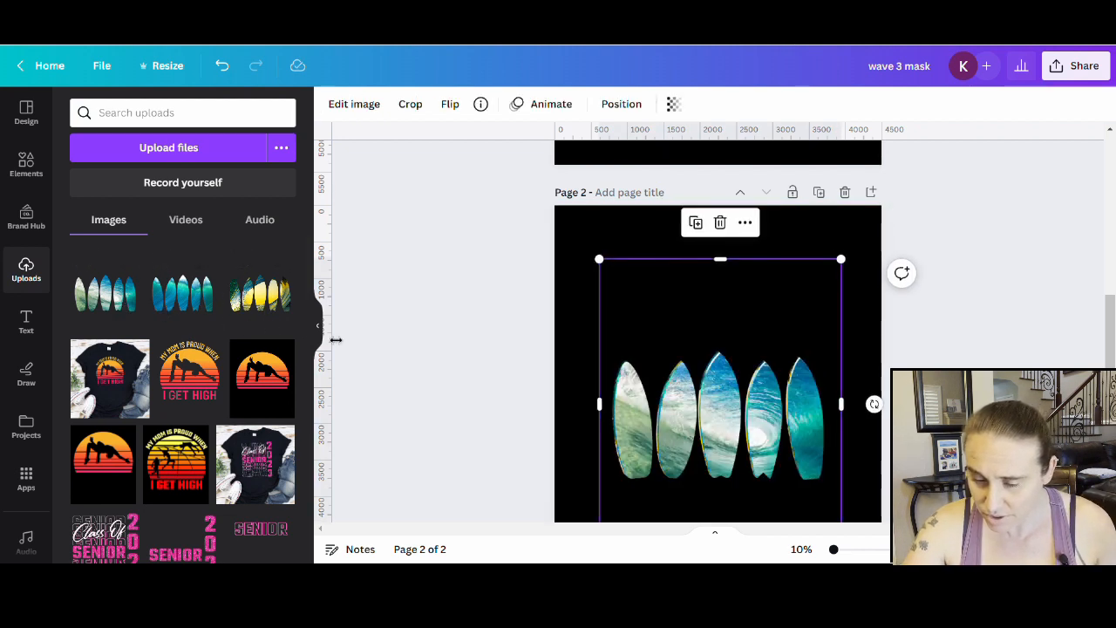
Stack the surfboard sets in three rows, with the white-green set above the yellow one and the blue set below it
click(318, 326)
click(308, 341)
drag(560, 408, 561, 277)
scroll(639, 367, down, 1)
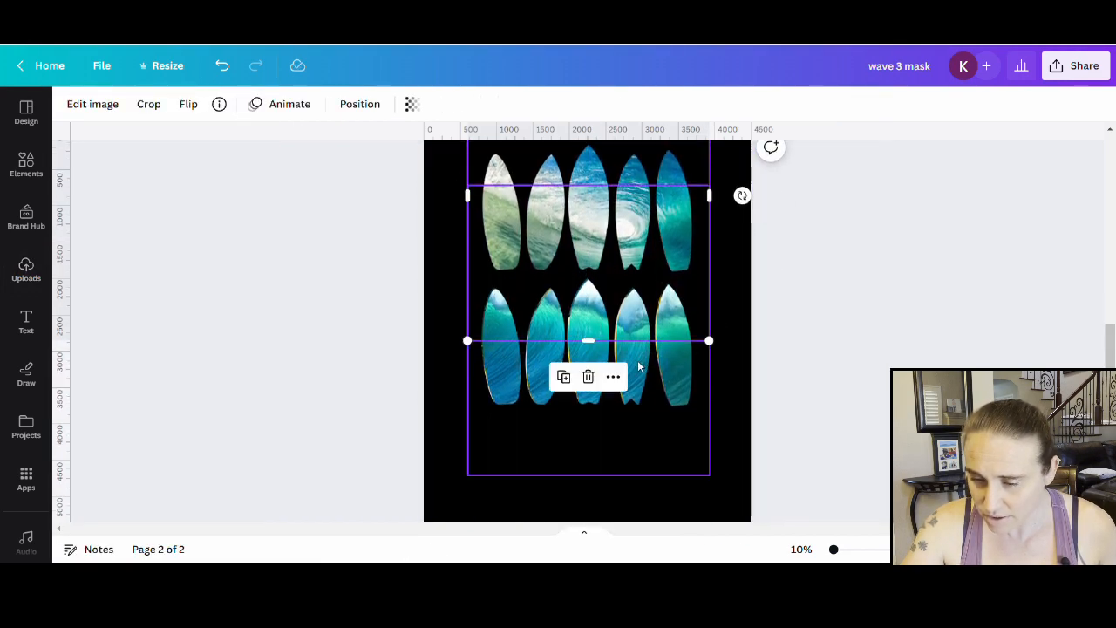
drag(639, 367, 640, 514)
click(810, 412)
scroll(818, 396, down, 1)
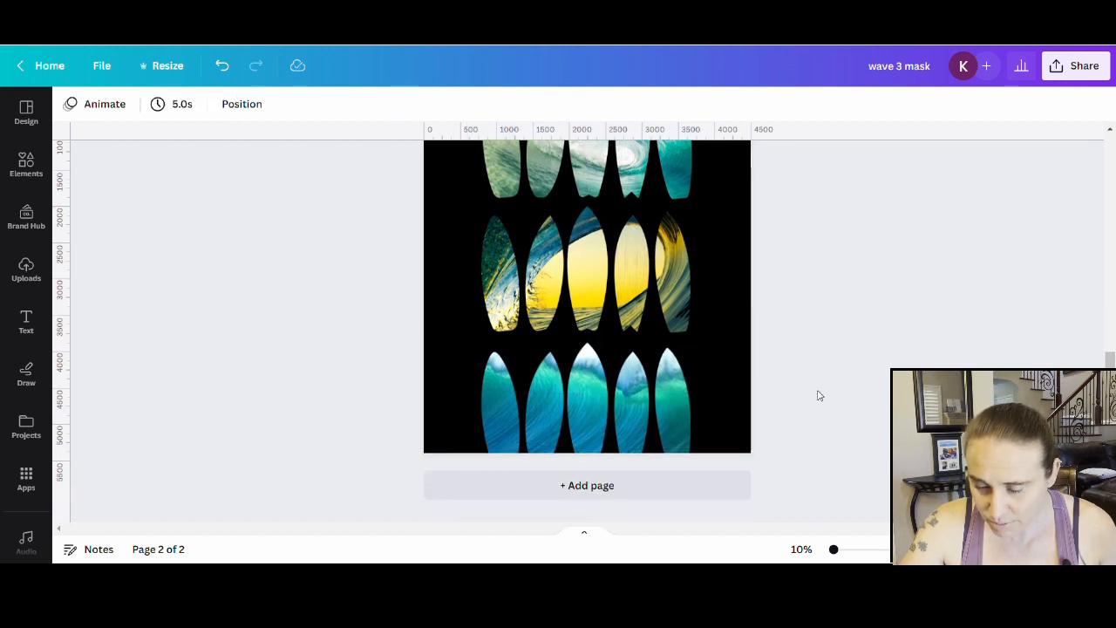
Nudge the white-green set slightly sideways and raise the blue set so its boards lie fully on page 2
scroll(764, 312, up, 3)
drag(635, 283, 628, 281)
click(679, 375)
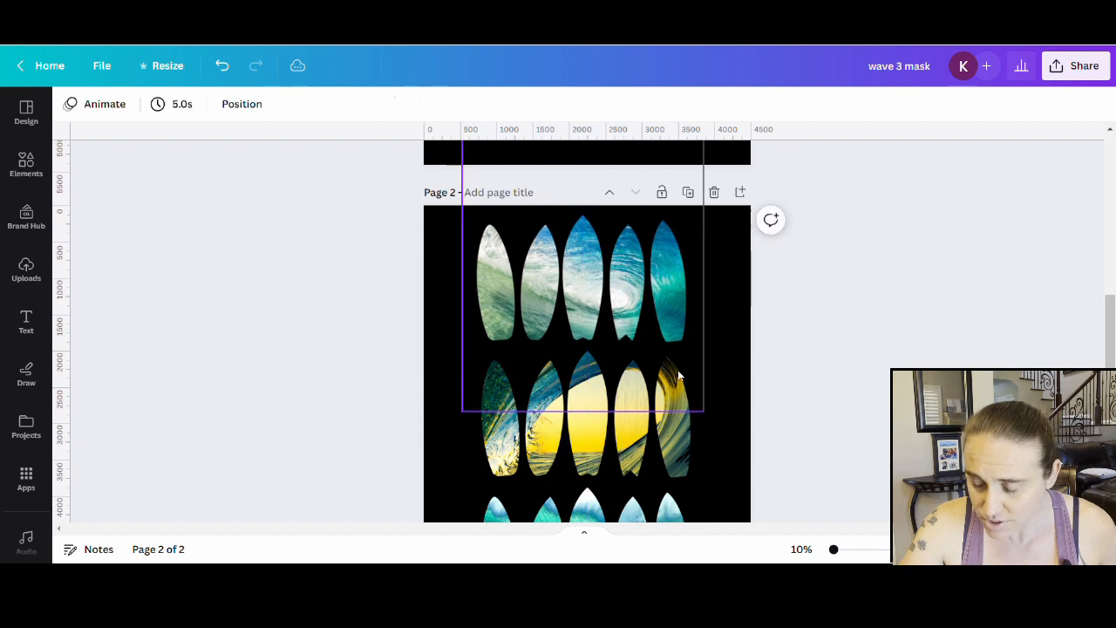
click(689, 410)
scroll(729, 421, down, 1)
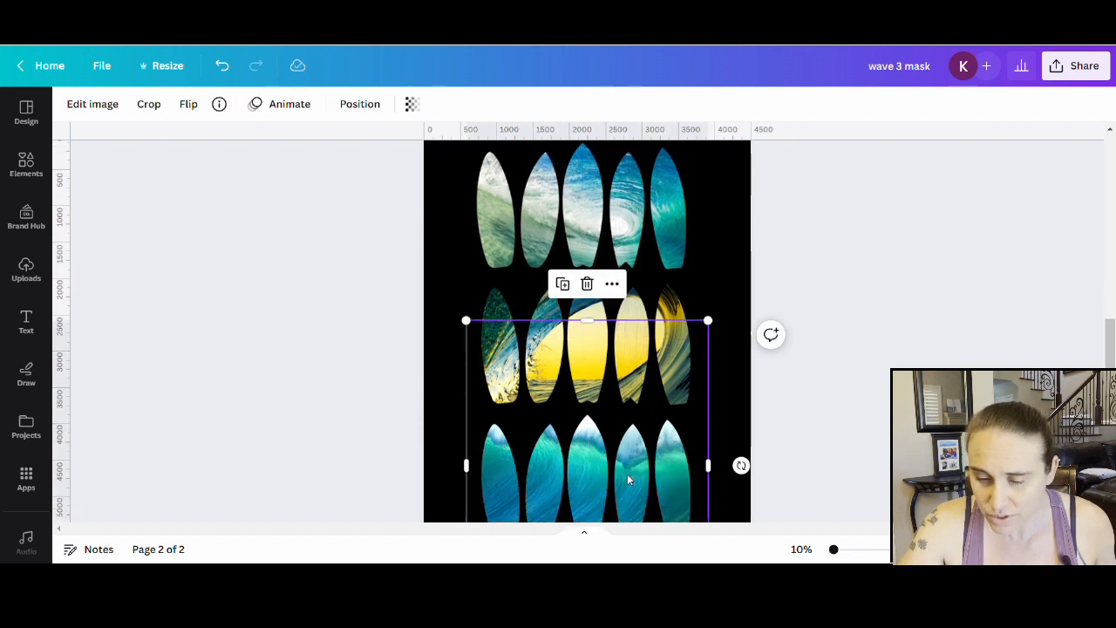
click(809, 351)
scroll(812, 350, down, 1)
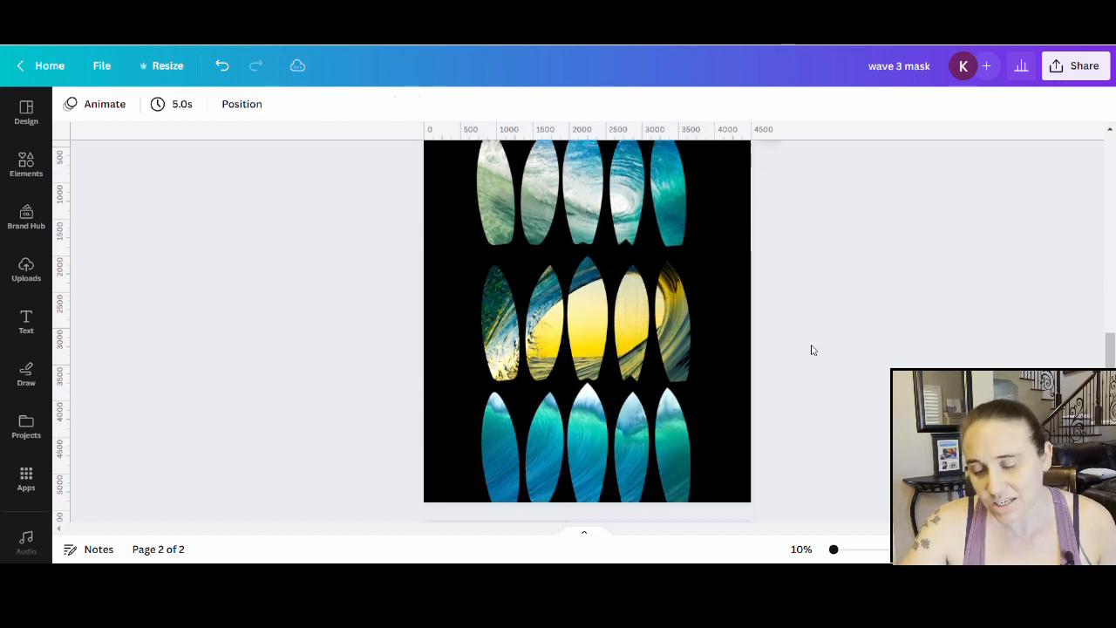
scroll(809, 362, down, 1)
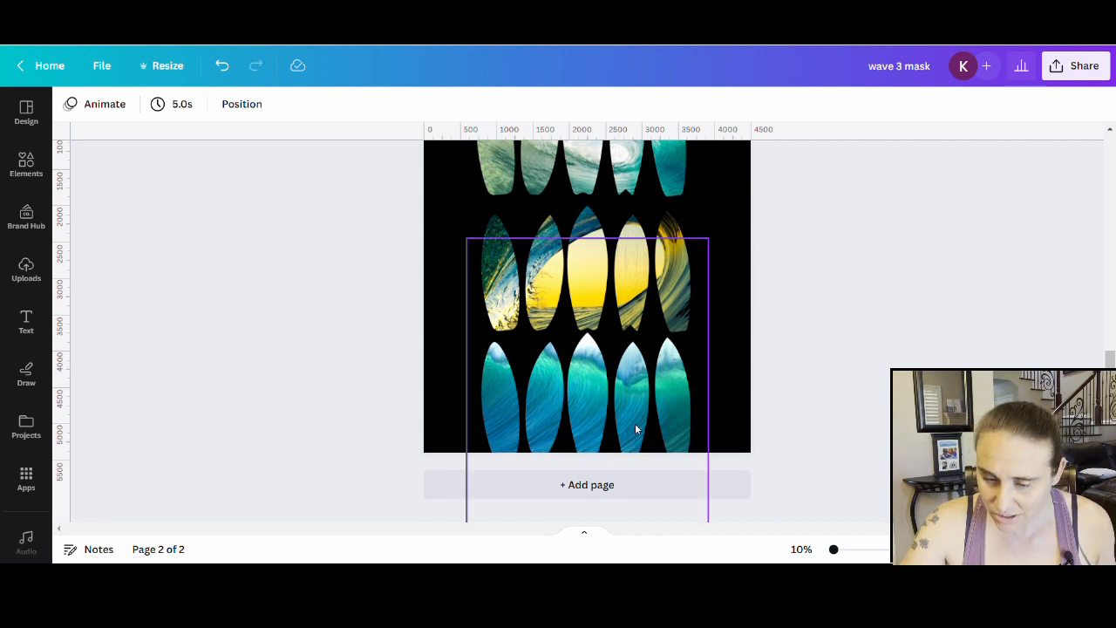
click(532, 425)
drag(532, 425, 541, 411)
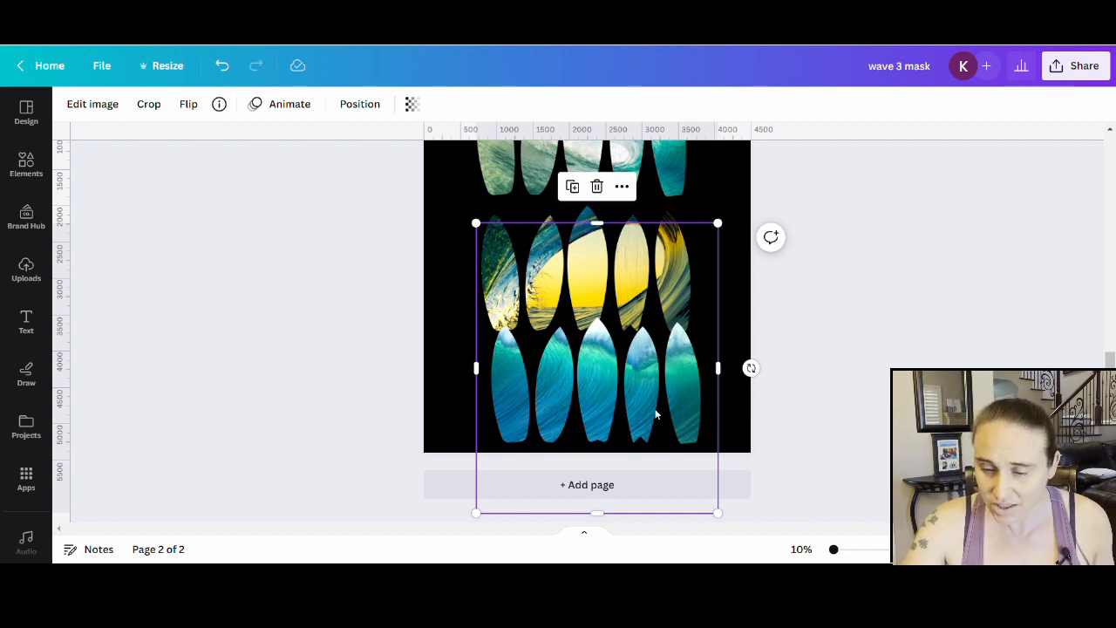
Delete the blue and the white-green surfboard sets from page 2, keeping only the yellow set
drag(657, 415, 26, 271)
scroll(1055, 324, up, 2)
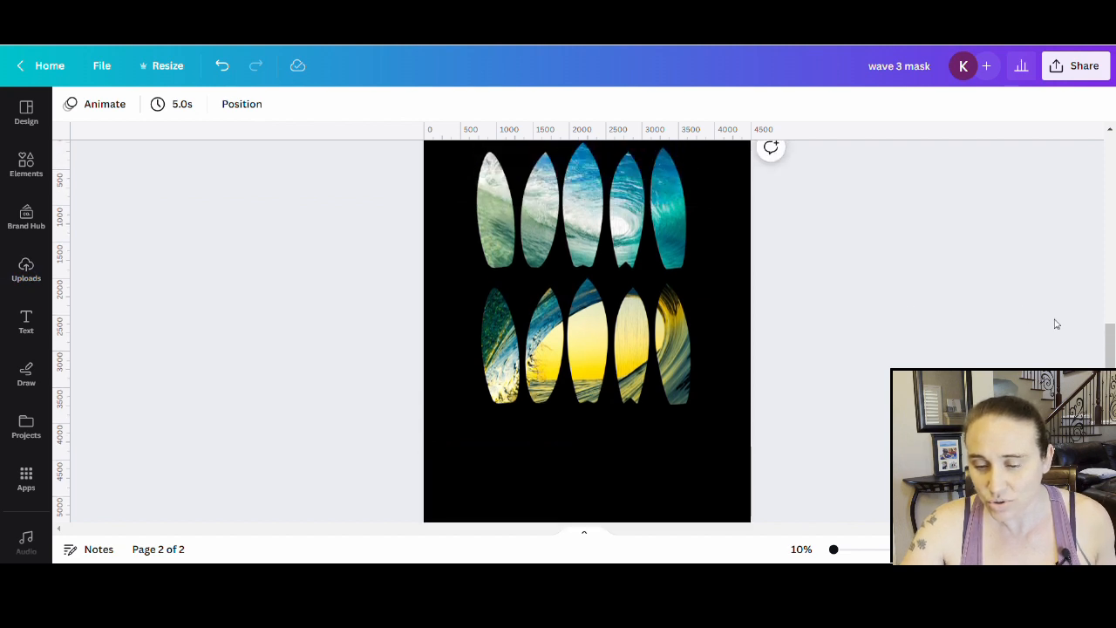
scroll(1055, 325, up, 2)
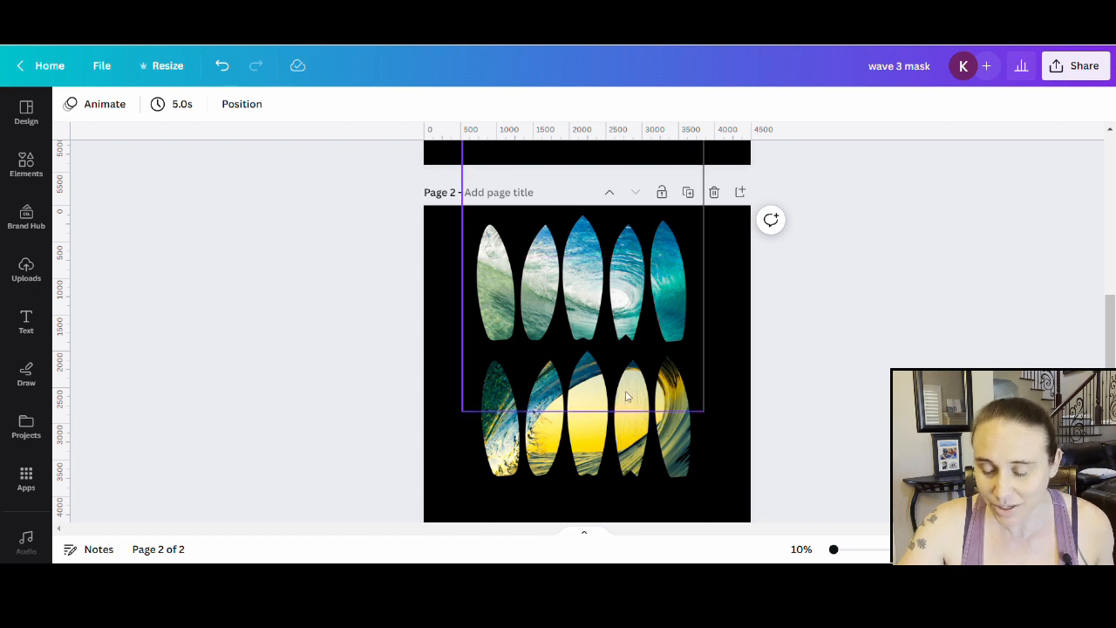
click(652, 276)
key(Delete)
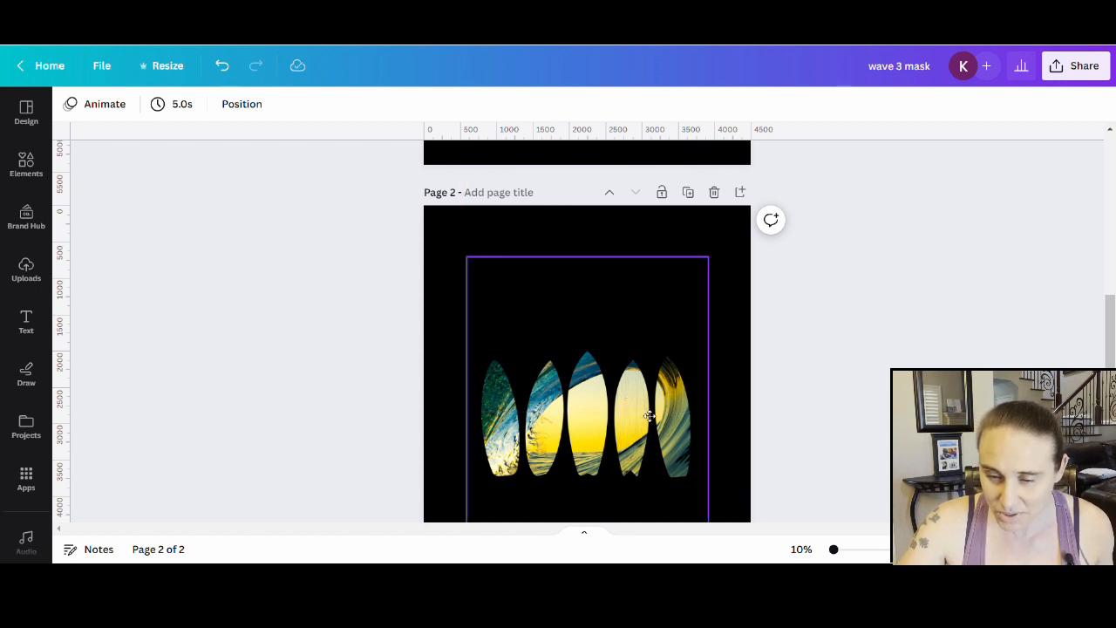
Move the yellow surfboard set up on page 2 and crop the empty space above and below the boards
drag(647, 415, 638, 362)
scroll(638, 363, down, 3)
scroll(610, 326, up, 1)
scroll(627, 269, up, 3)
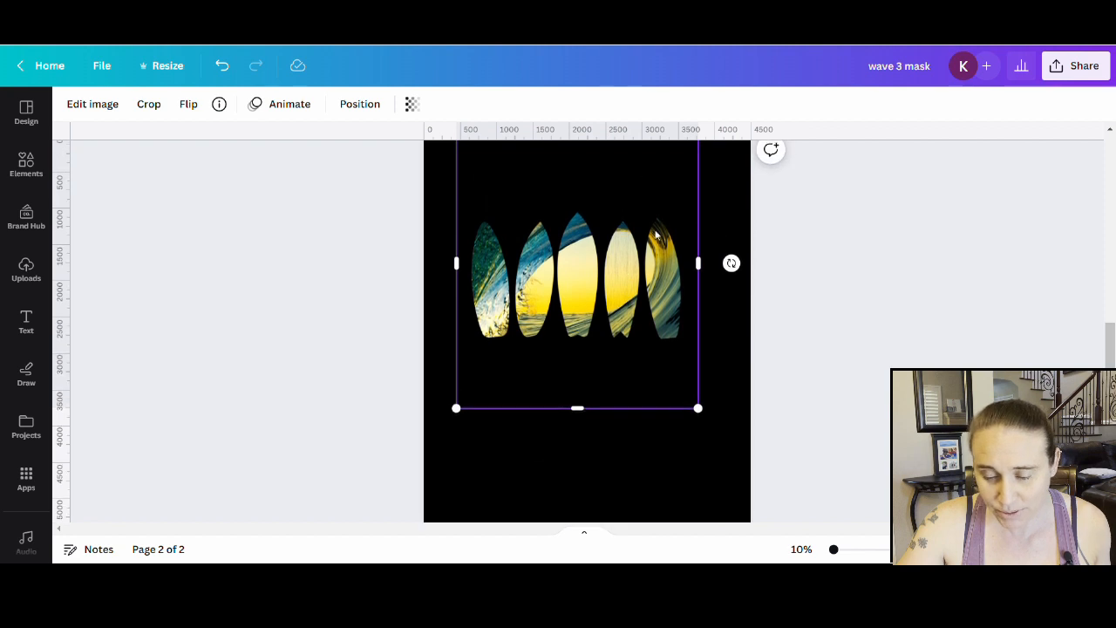
drag(577, 189, 582, 238)
drag(586, 480, 593, 436)
Enlarge the cropped yellow surfboard set to nearly the full width of page 2
drag(711, 444, 747, 485)
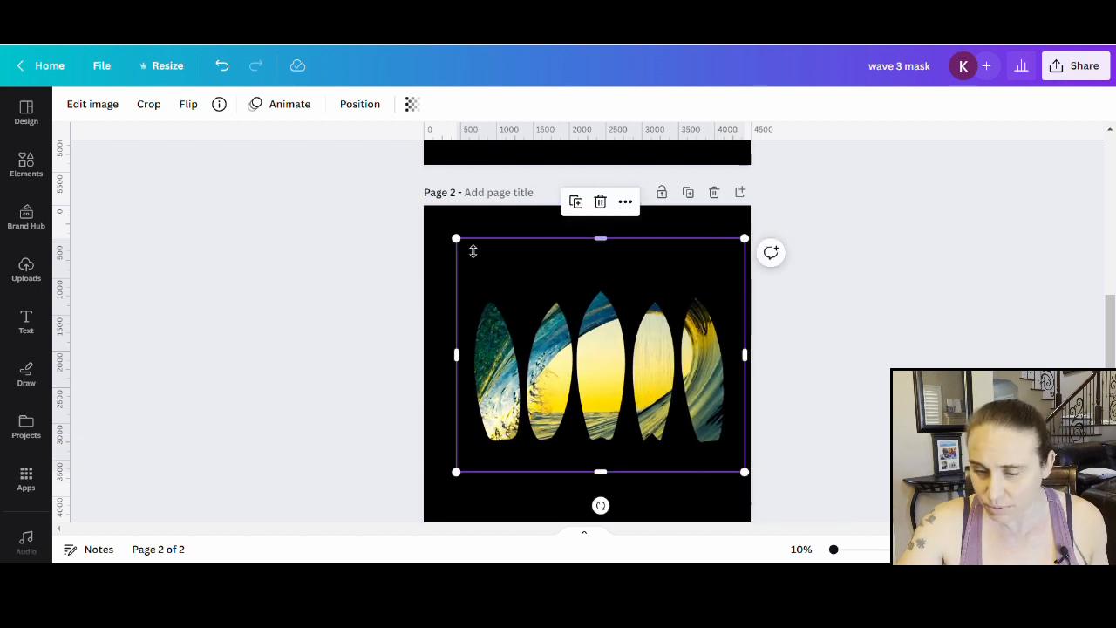
drag(455, 238, 423, 212)
click(863, 396)
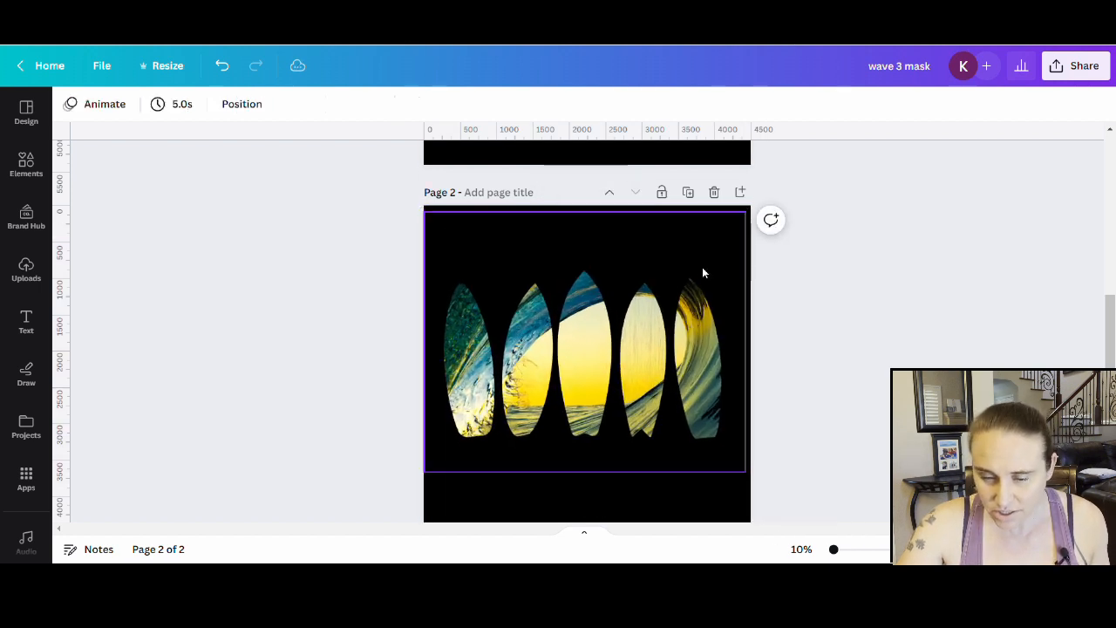
Move the yellow surfboard set slightly higher on page 2 and give it a Glow shadow effect
drag(698, 331, 700, 312)
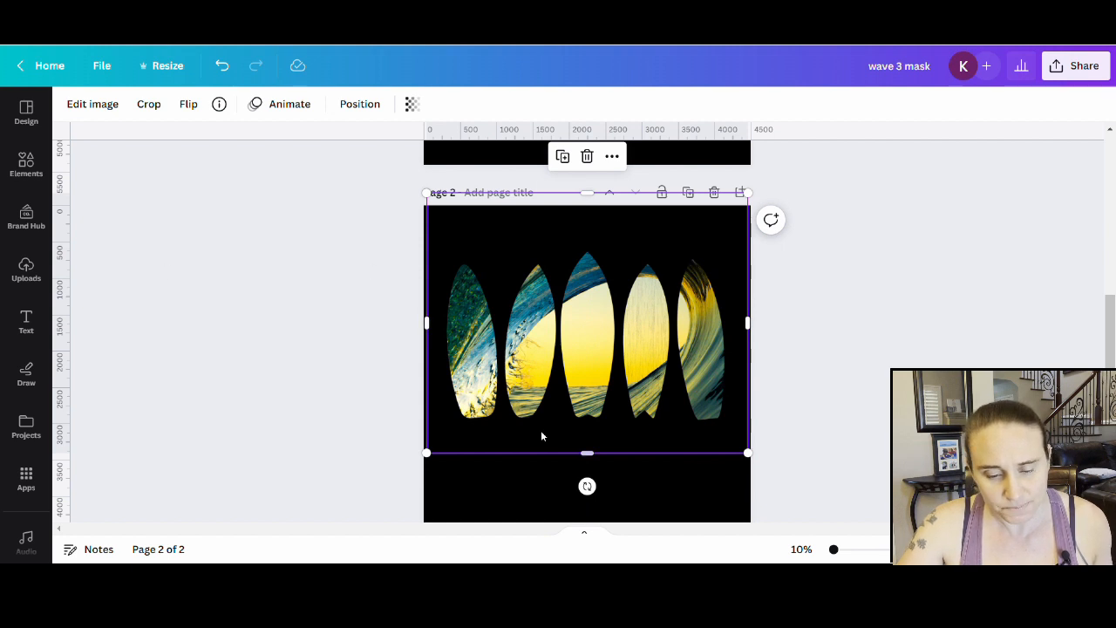
click(89, 108)
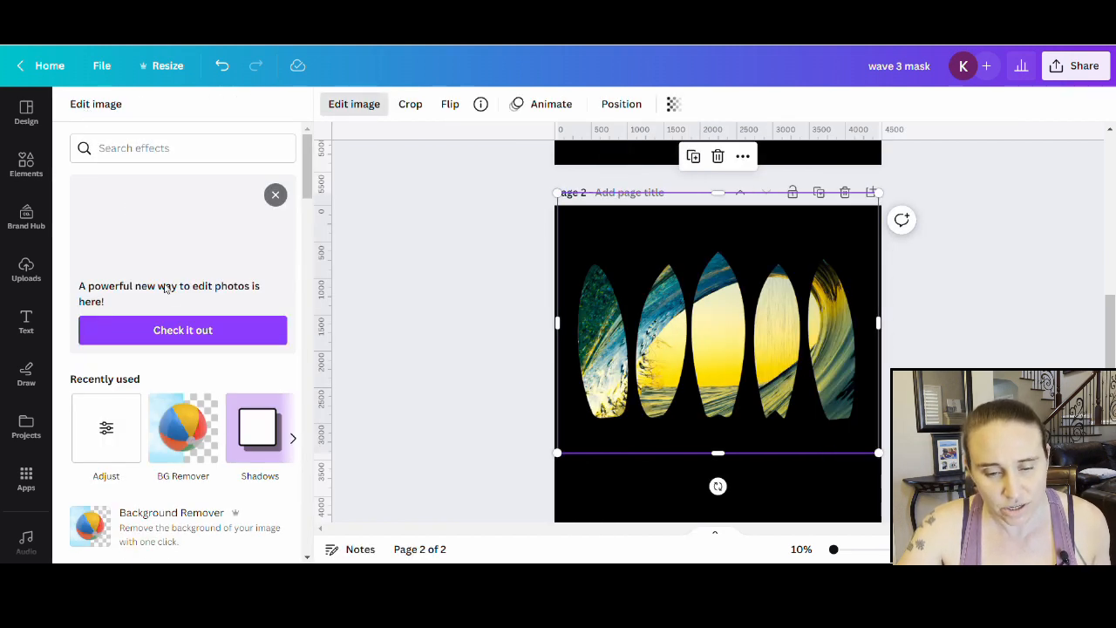
scroll(166, 289, down, 2)
click(259, 373)
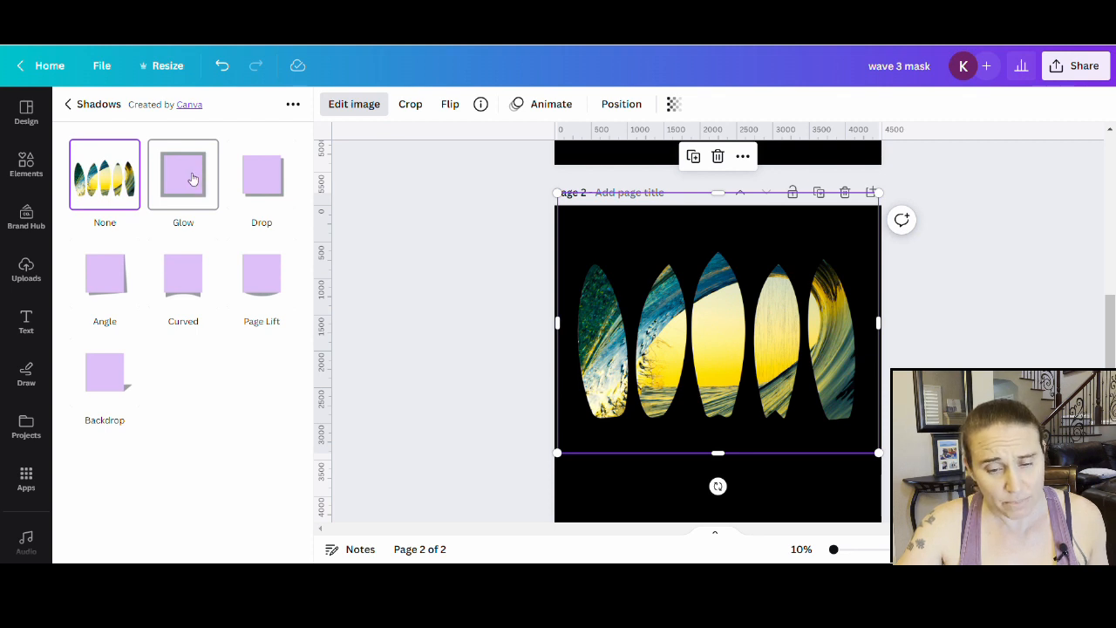
click(175, 197)
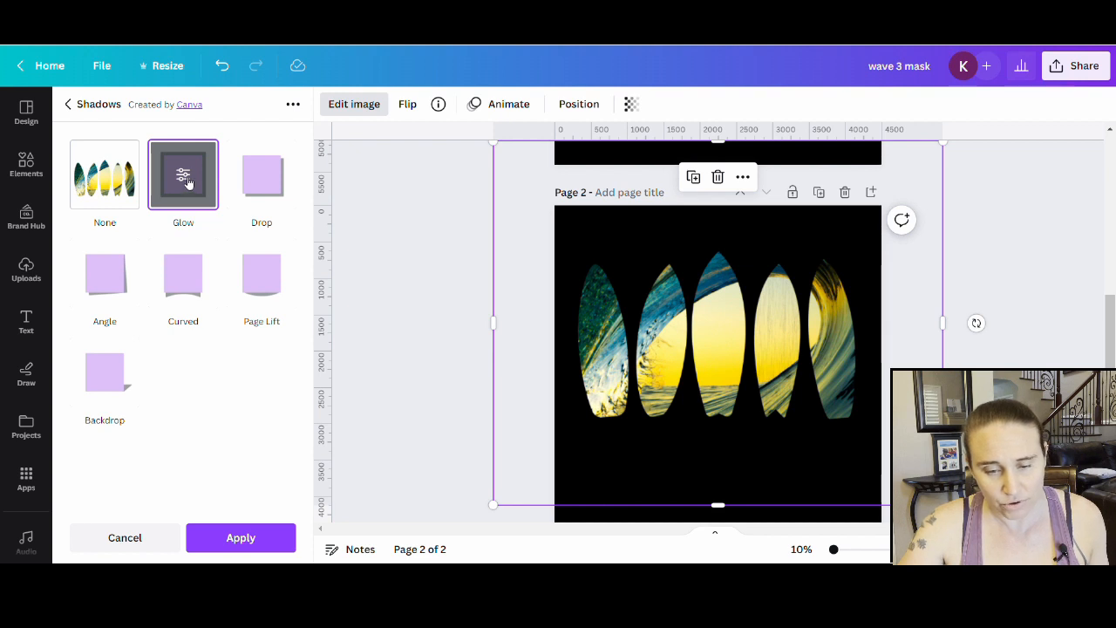
click(185, 179)
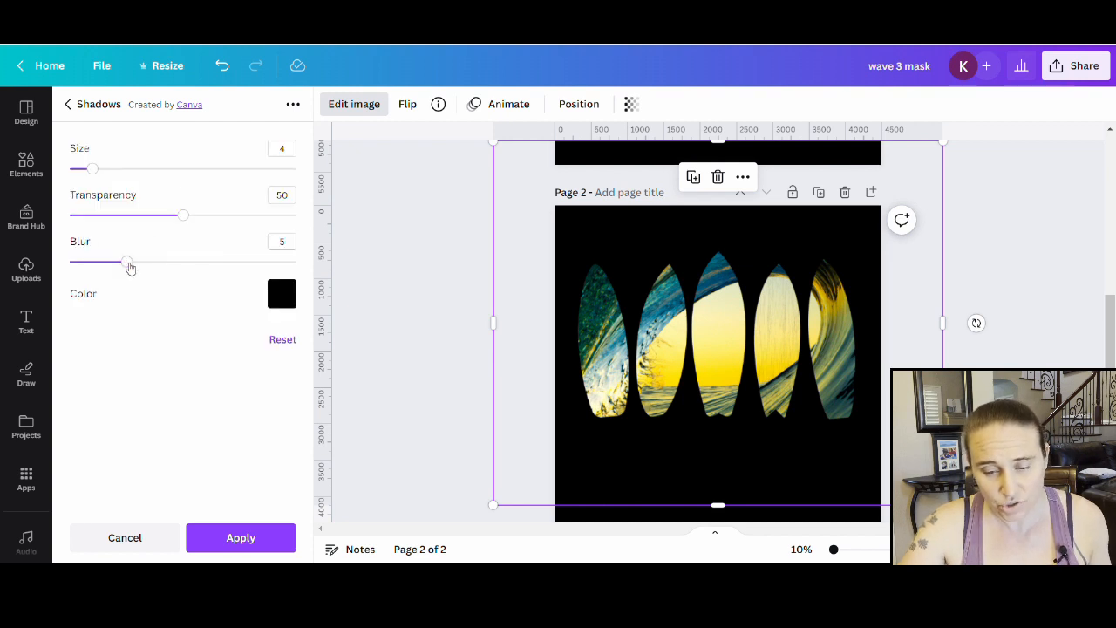
Set the glow's blur to 0 and transparency to 100, and sample the yellow #C7BA52 from the boards as its colour
drag(124, 261, 31, 266)
drag(189, 219, 312, 229)
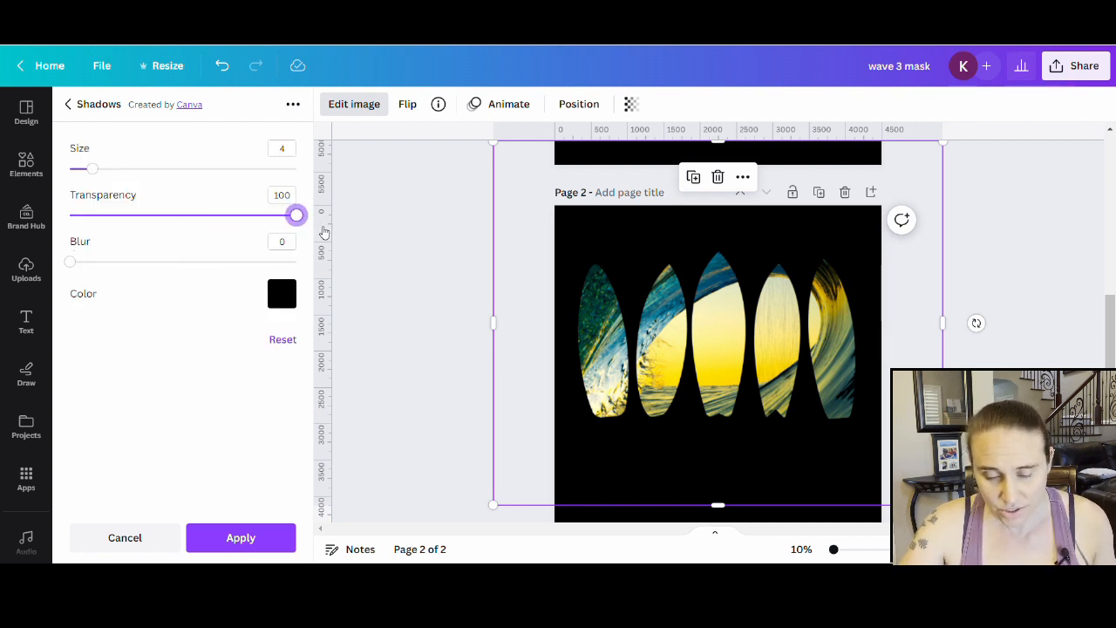
click(291, 296)
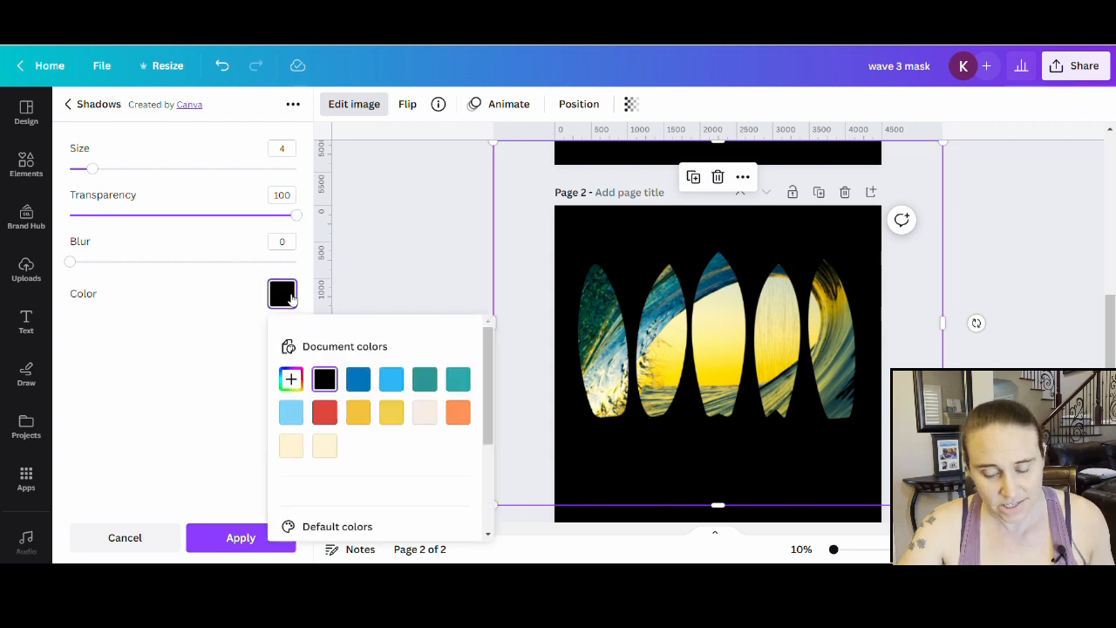
click(293, 380)
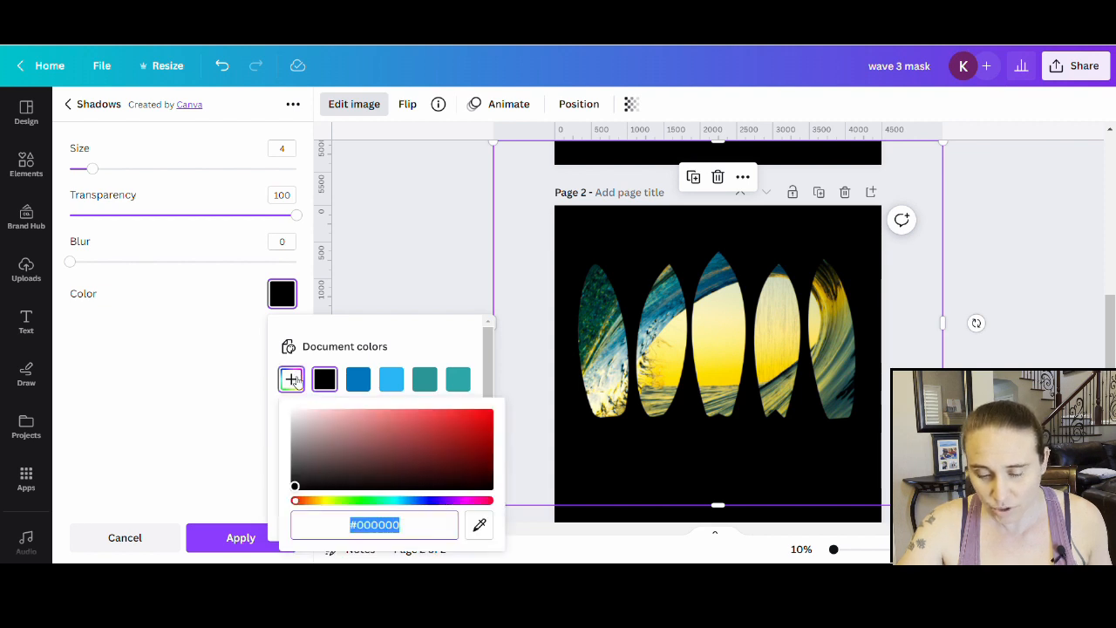
click(482, 528)
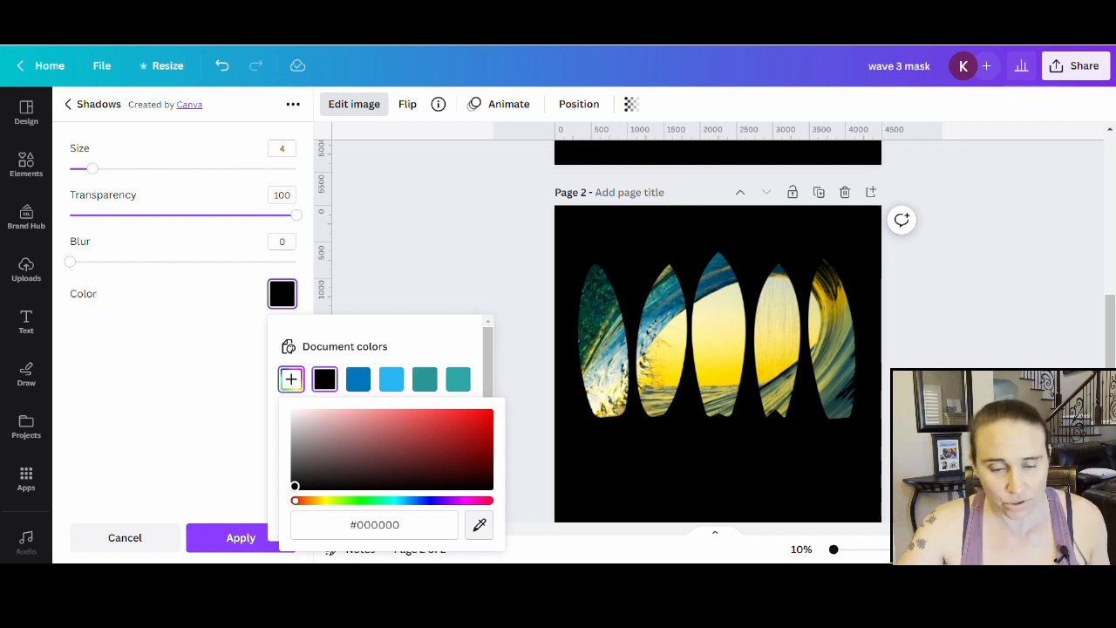
click(819, 391)
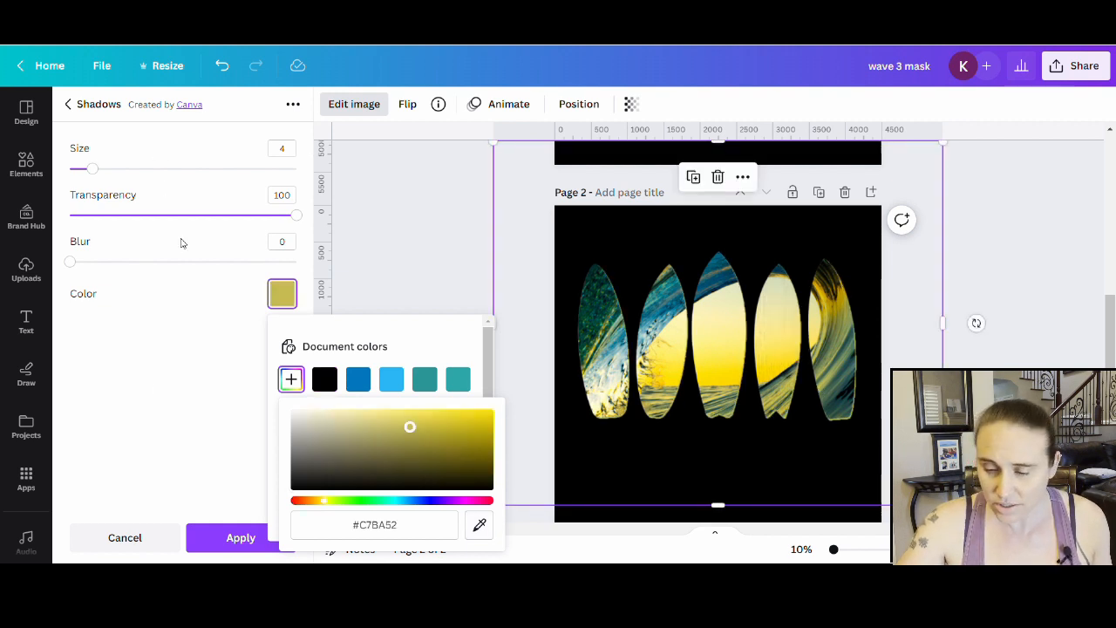
Set the glow's size to 17 and apply the effect to the surfboard set
click(104, 170)
drag(104, 171, 171, 171)
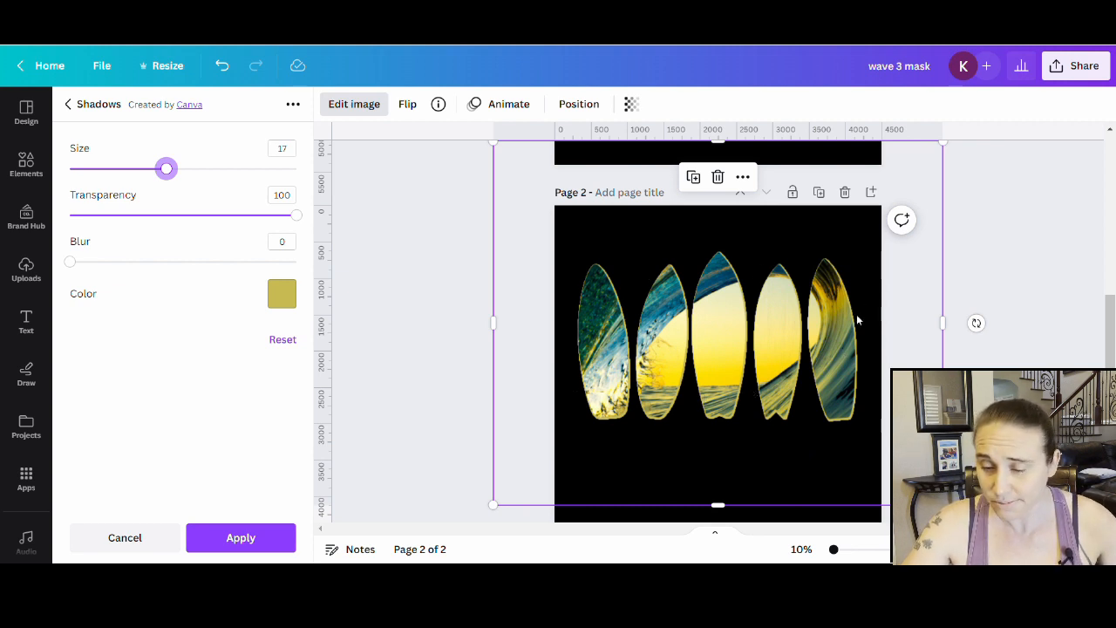
click(246, 545)
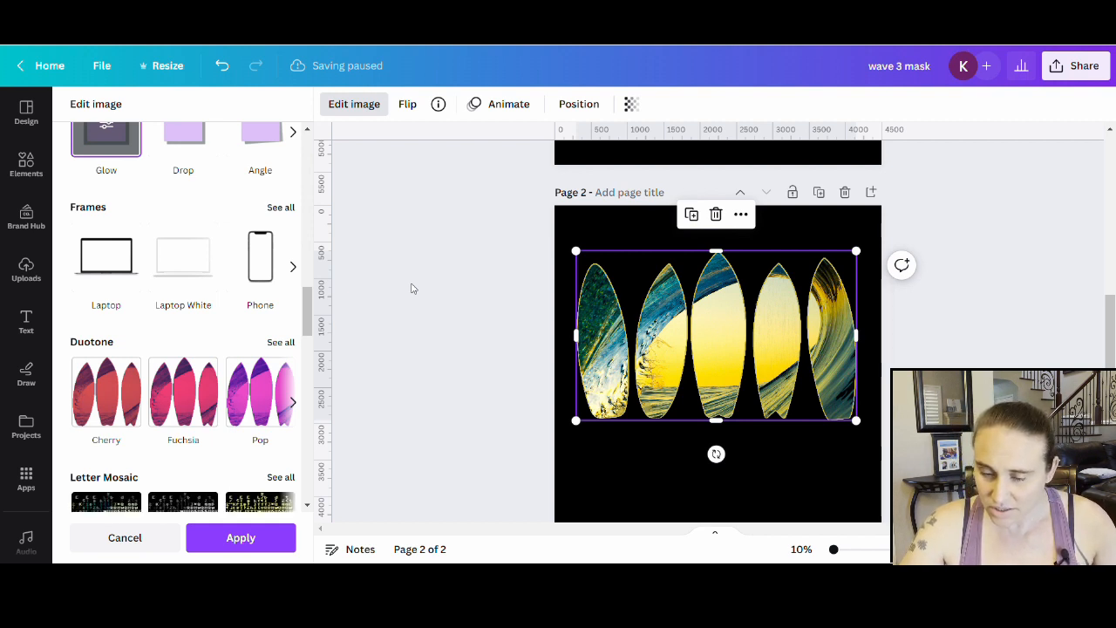
Move the outlined surfboard set near the top edge of page 2 and enlarge it slightly
click(621, 499)
drag(592, 333, 585, 306)
drag(725, 398, 738, 418)
click(685, 473)
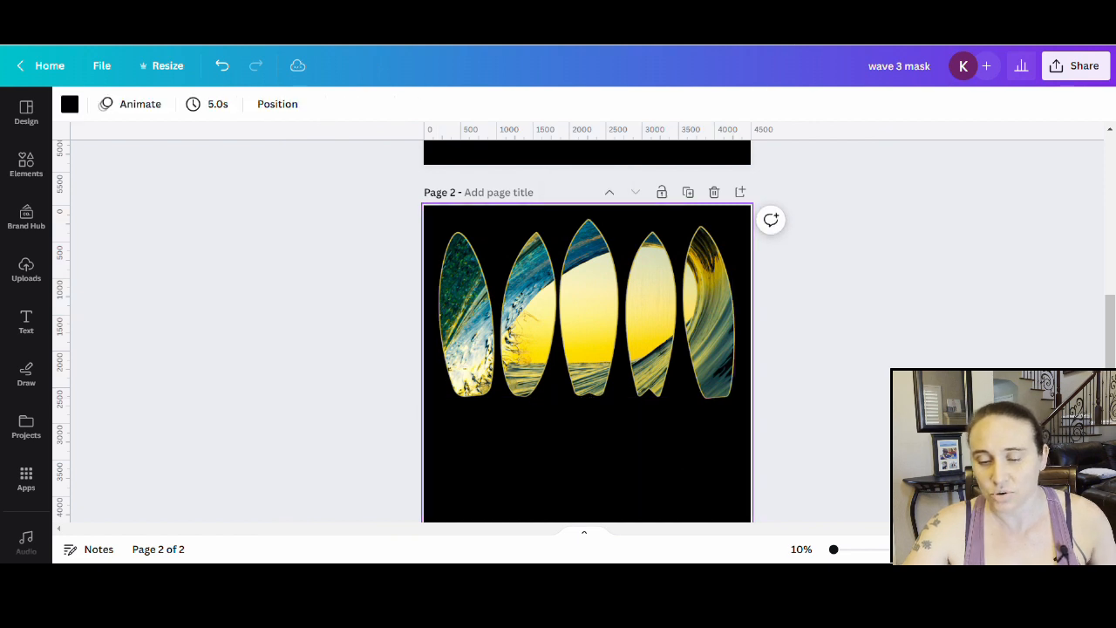
Add a text box to page 2, enlarge it to font size 189 and place it in the black area below the boards
scroll(914, 357, down, 3)
scroll(917, 350, up, 5)
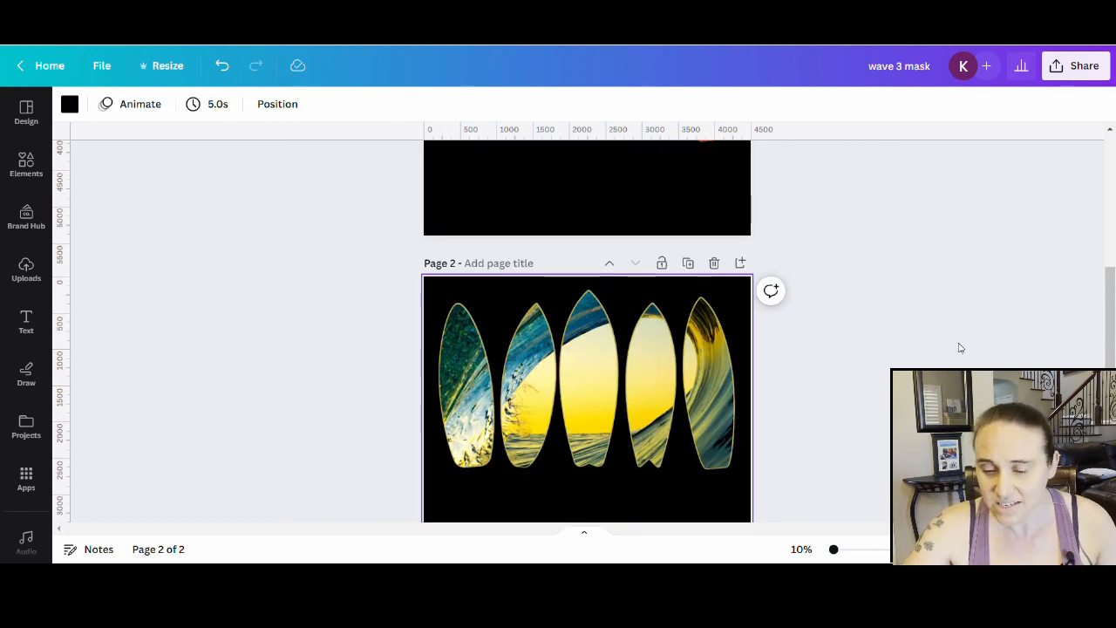
scroll(872, 392, down, 2)
scroll(784, 427, down, 2)
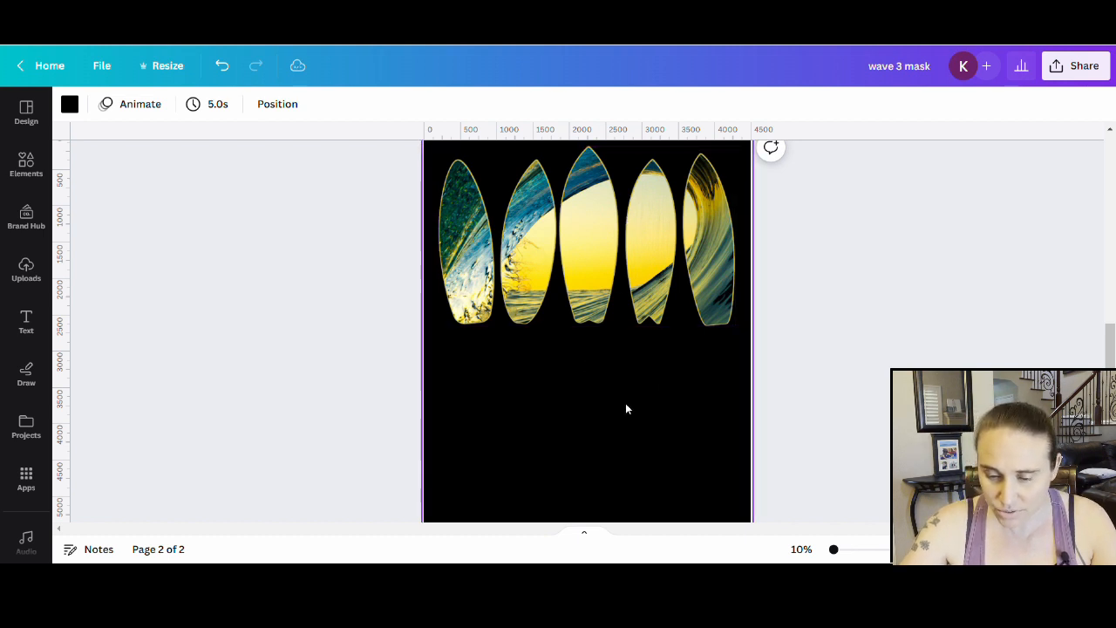
key(t)
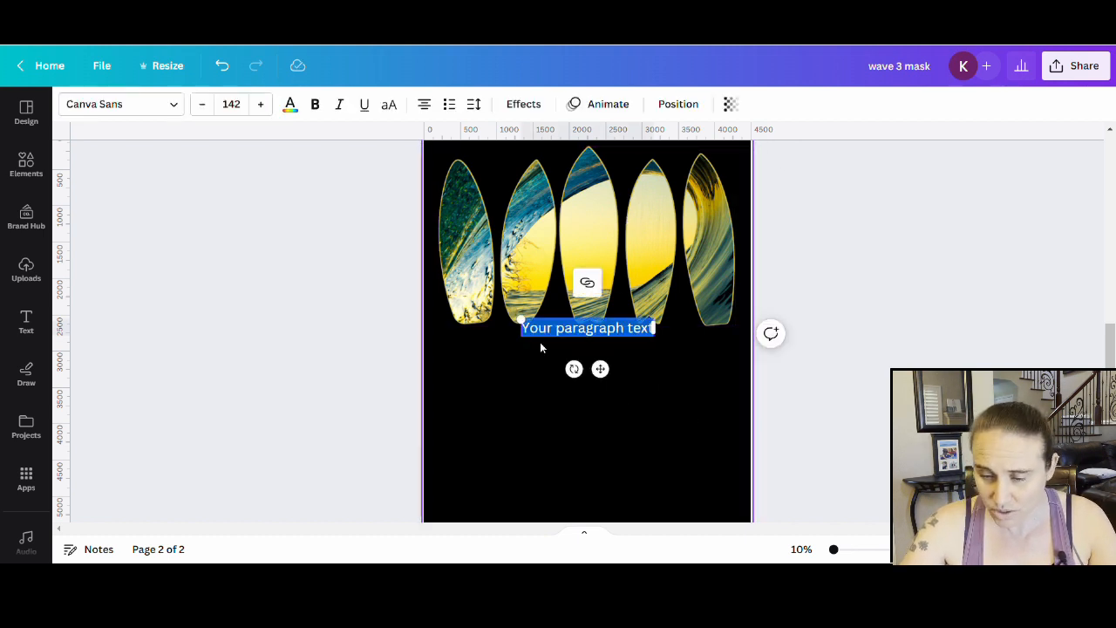
drag(527, 327, 481, 319)
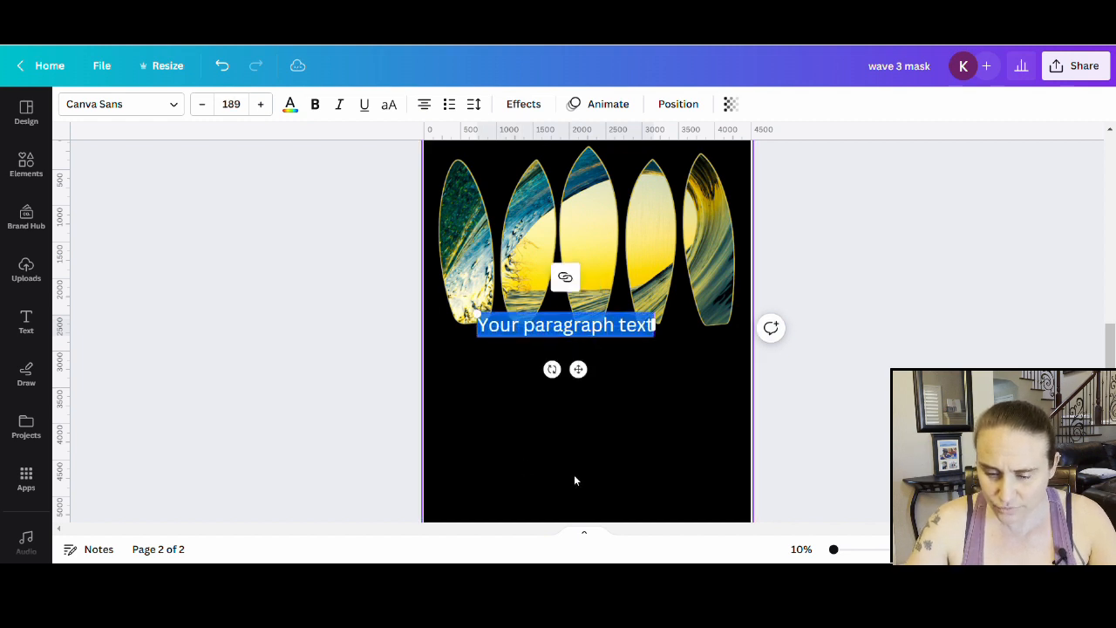
click(573, 475)
drag(630, 334, 645, 384)
Replace the placeholder text below the boards with "Surf"
double_click(647, 384)
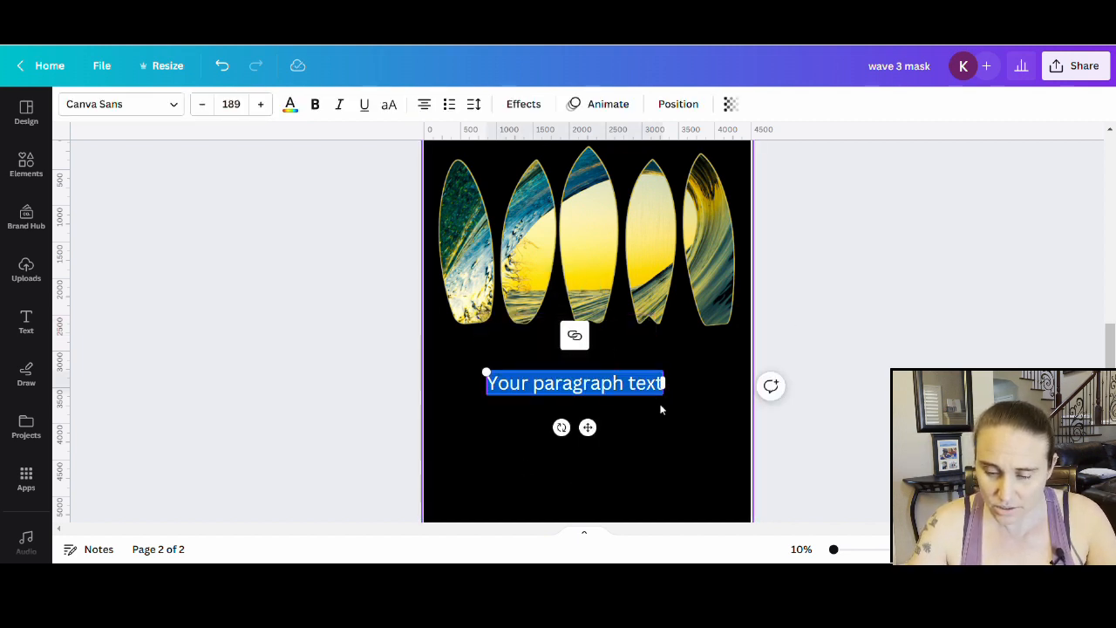
text(Sur)
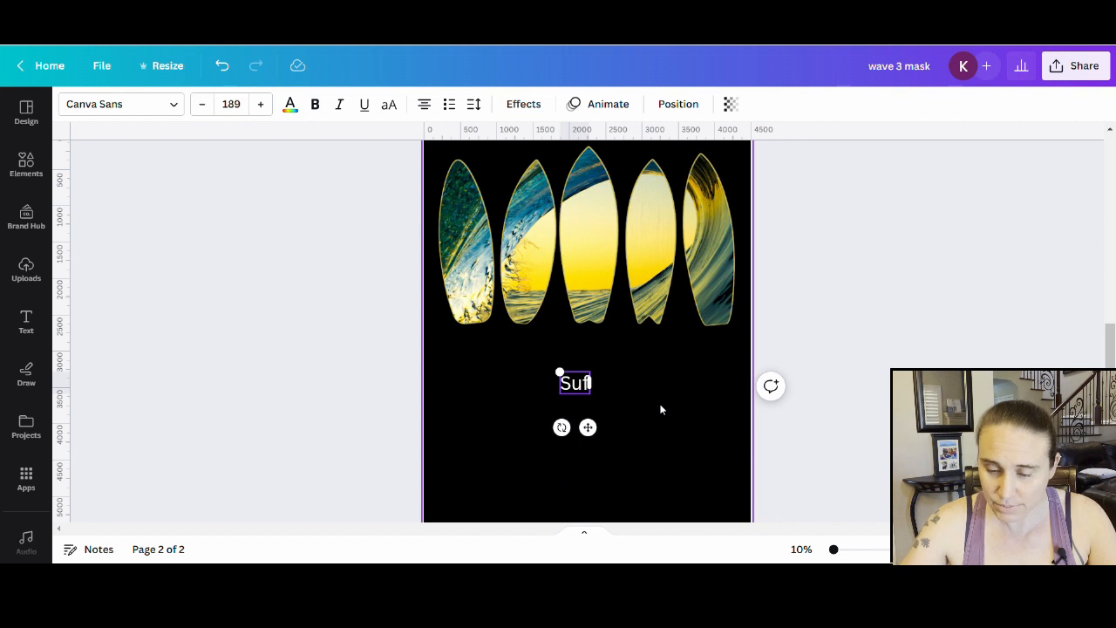
key(BackSpace)
text(rf)
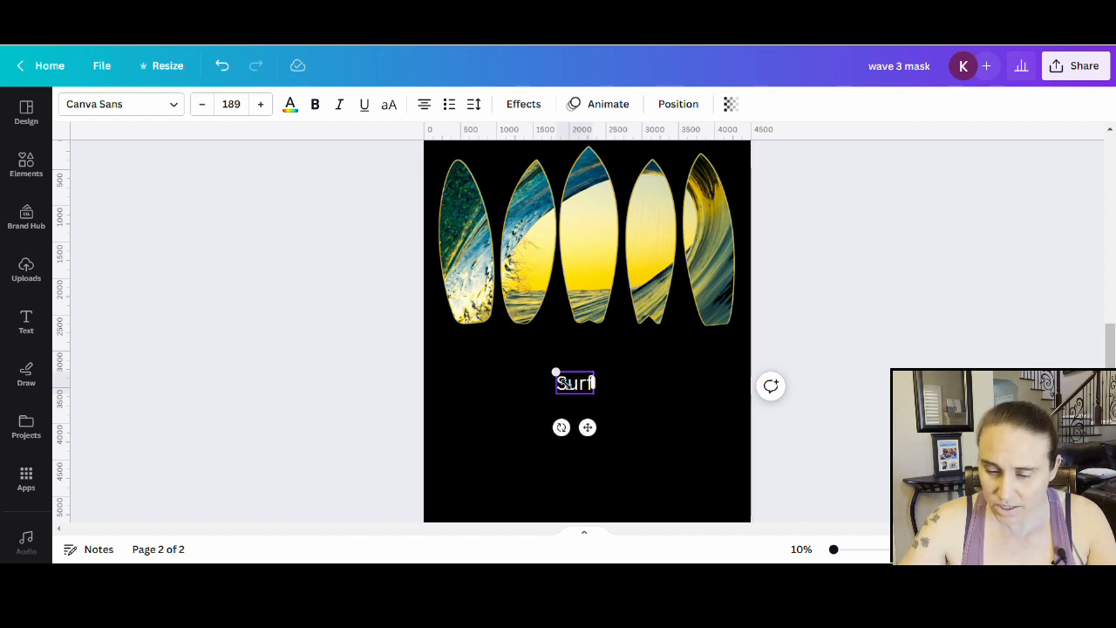
Enlarge "Surf" to font size 864 and place it roughly centred just below the boards
drag(553, 371, 423, 293)
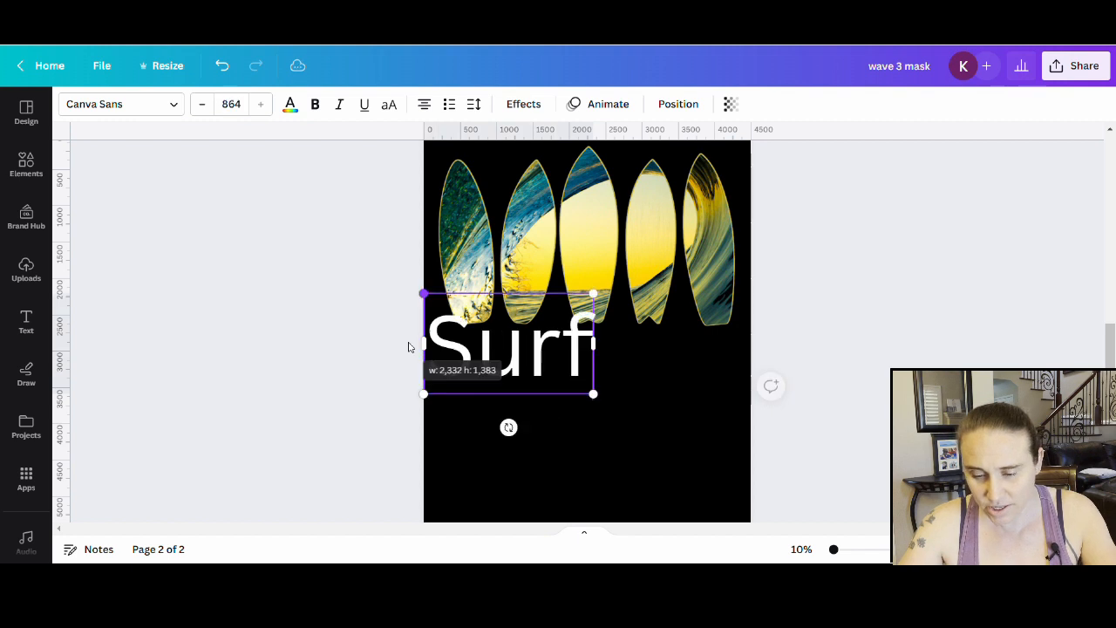
click(687, 457)
drag(488, 360, 561, 390)
click(541, 488)
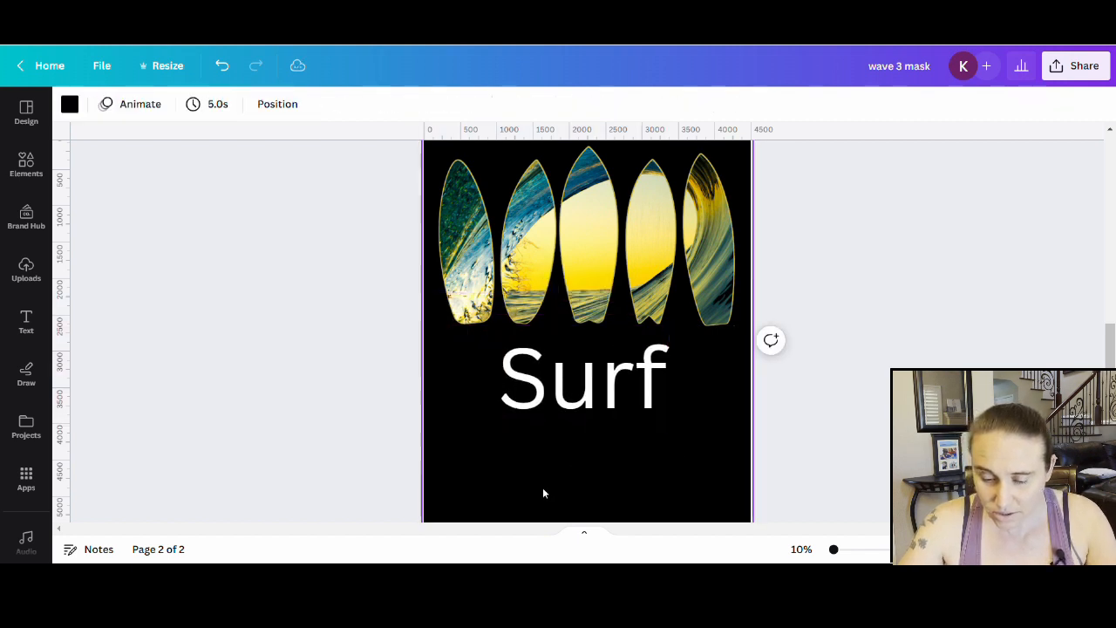
Add a second text box, enlarge it to font size 172 and place it below "Surf"
key(t)
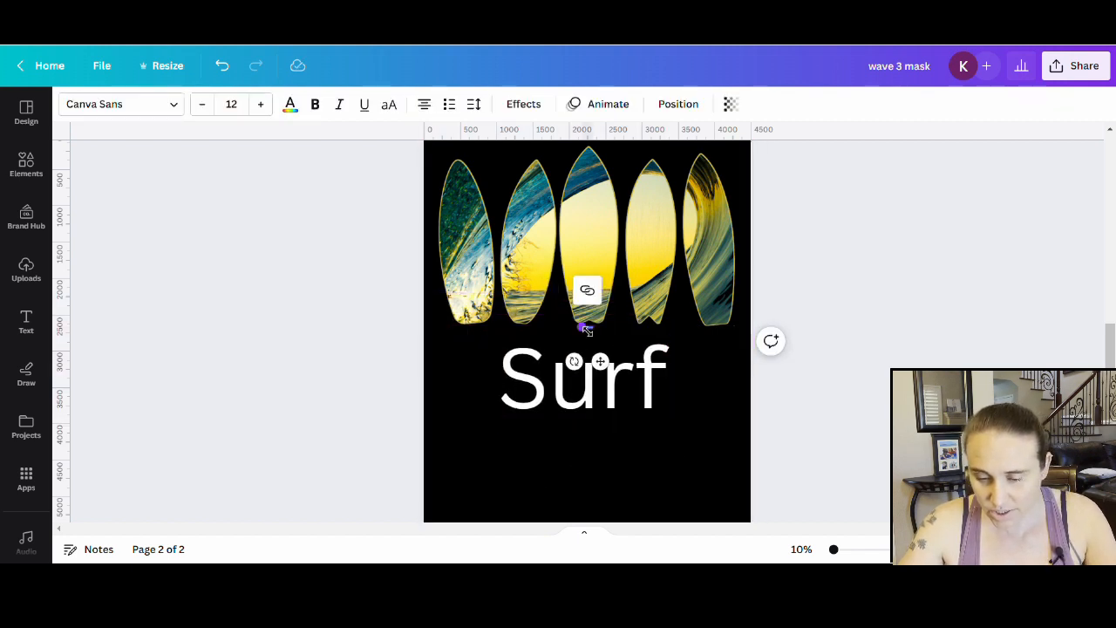
drag(582, 327, 434, 282)
click(505, 445)
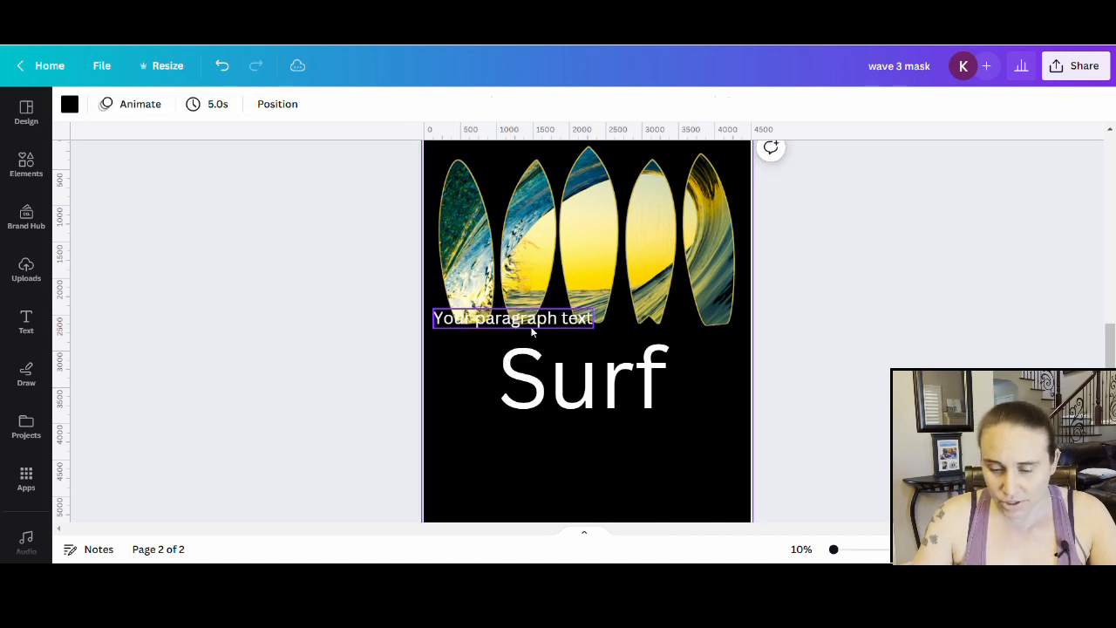
drag(532, 331, 553, 483)
Replace the second text box's placeholder with "Laguna Beach"
double_click(558, 460)
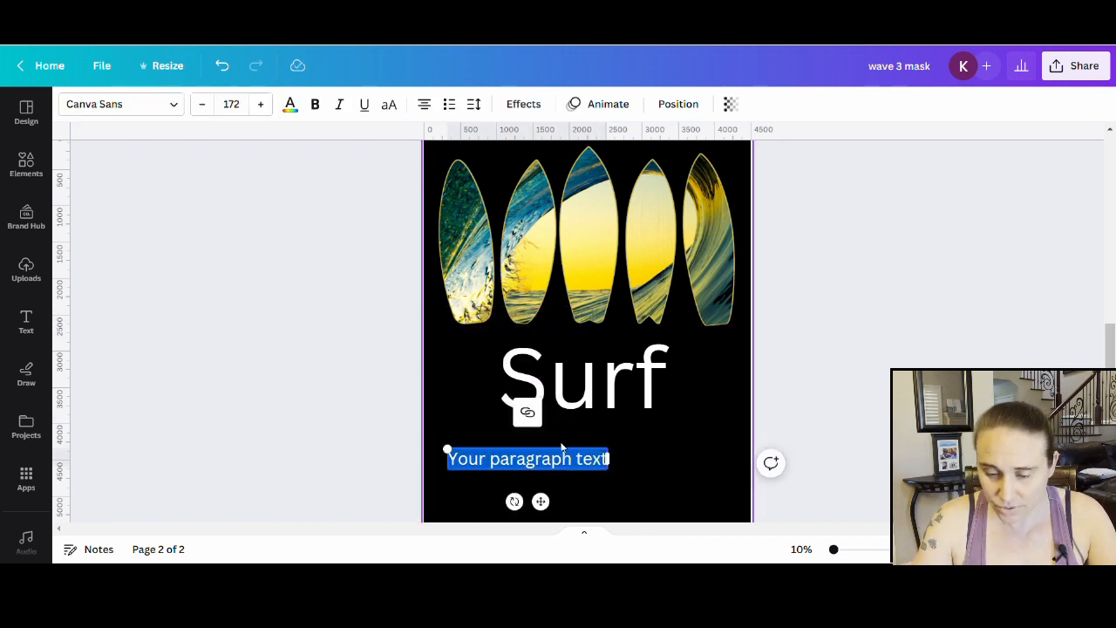
text(la)
key(BackSpace)
key(BackSpace)
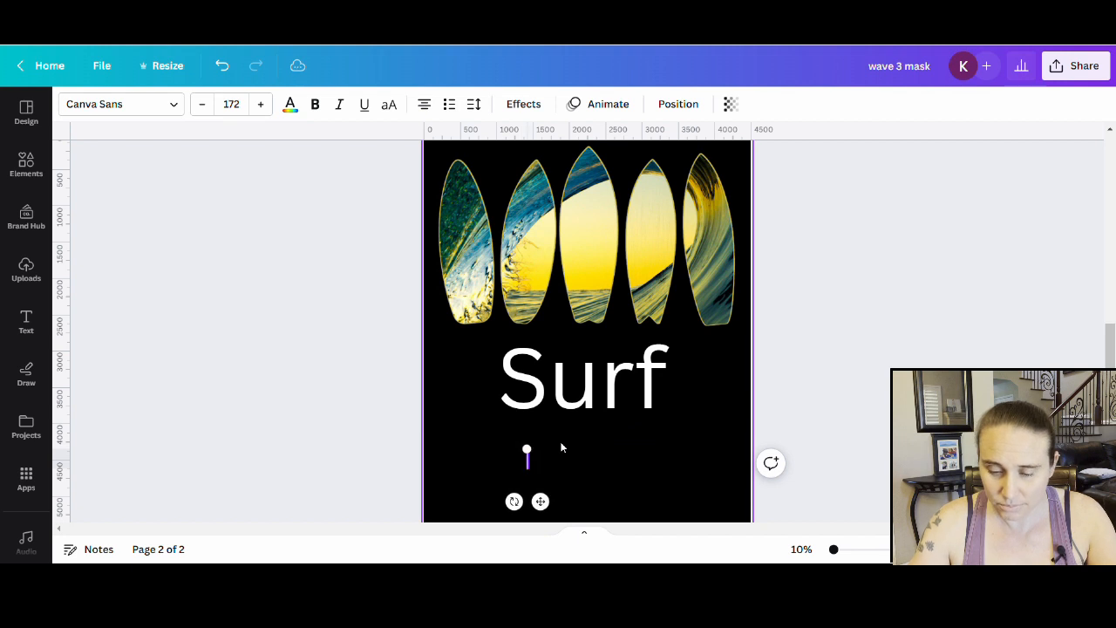
text(Laguna)
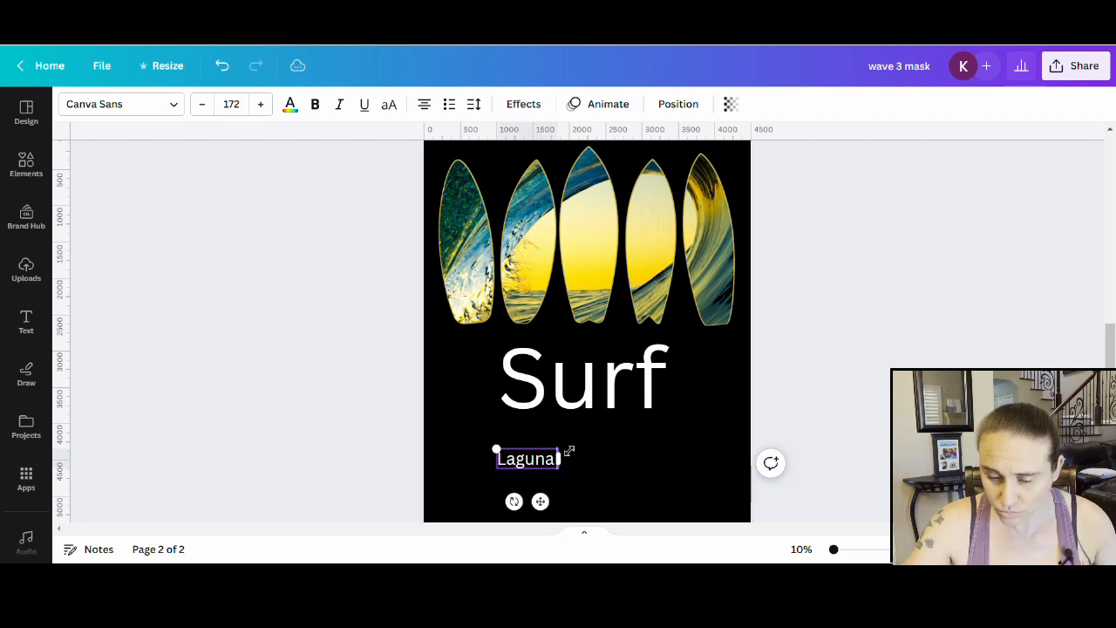
text( Beach)
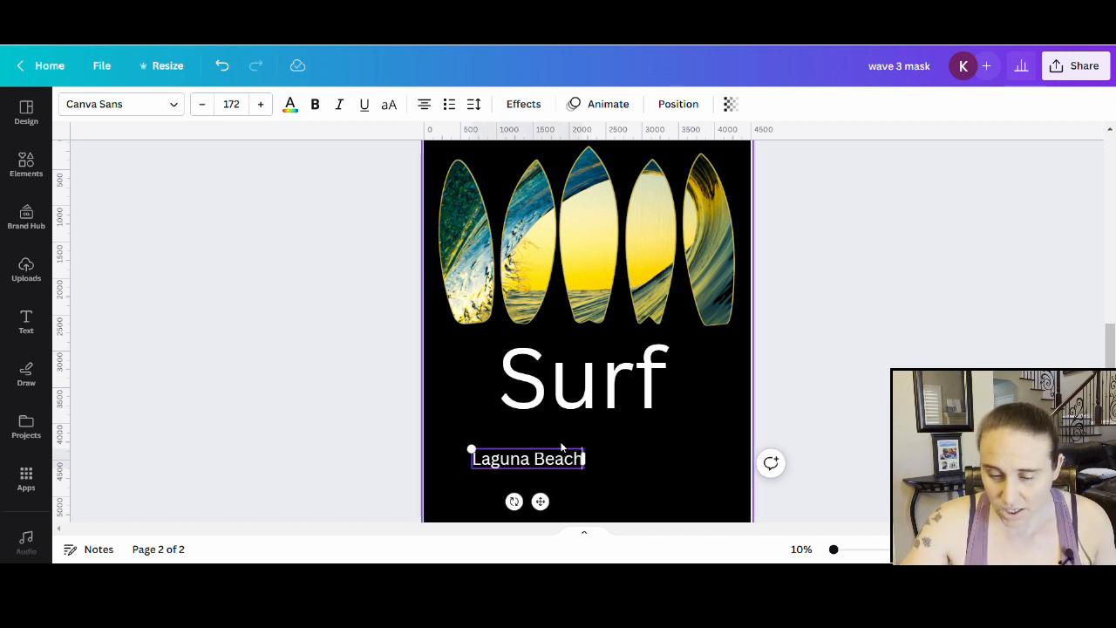
Move "Laguna Beach" directly beneath "Surf", with its end aligned to the end of that word
click(605, 435)
drag(565, 459, 639, 440)
click(506, 459)
Change the font of "Surf" to Aokahori after also trying Apricotsy, and enlarge the word beneath the boards
click(514, 375)
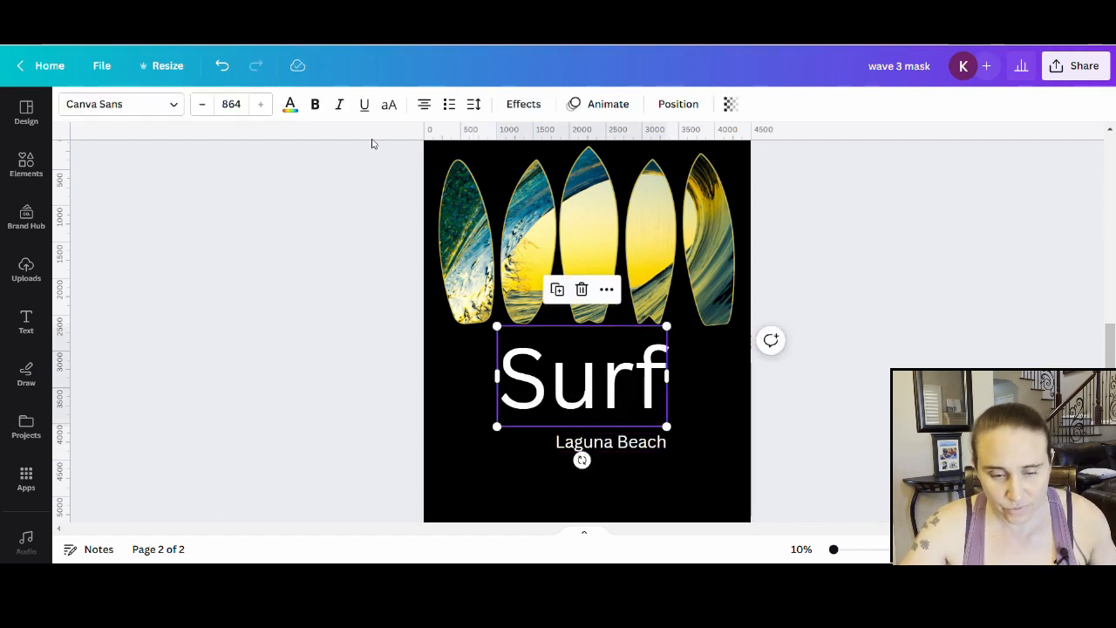
click(142, 112)
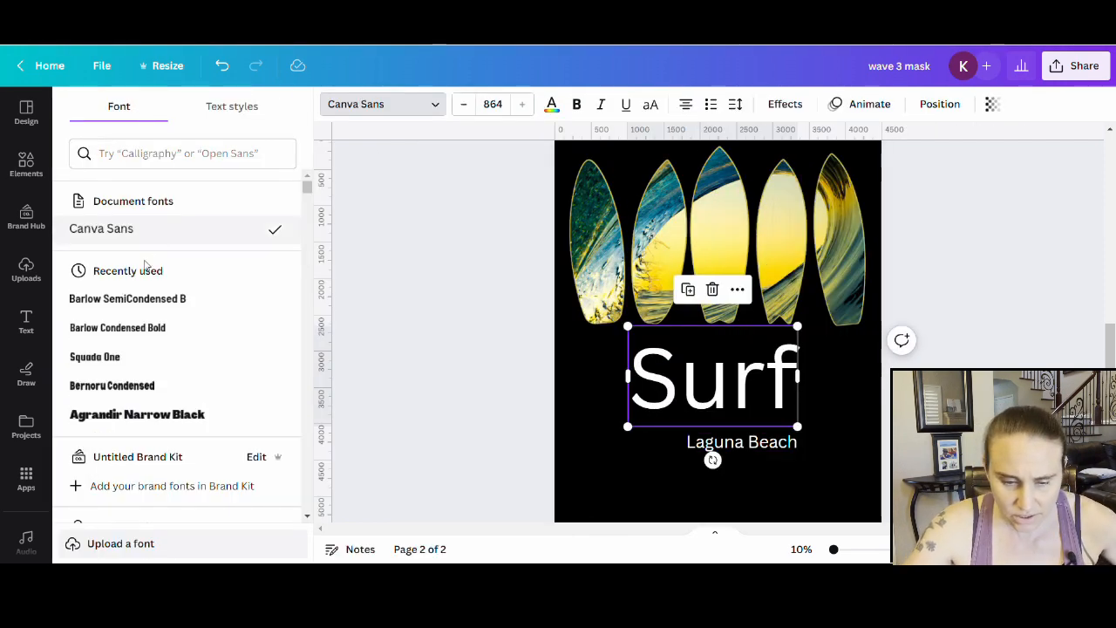
scroll(217, 309, down, 10)
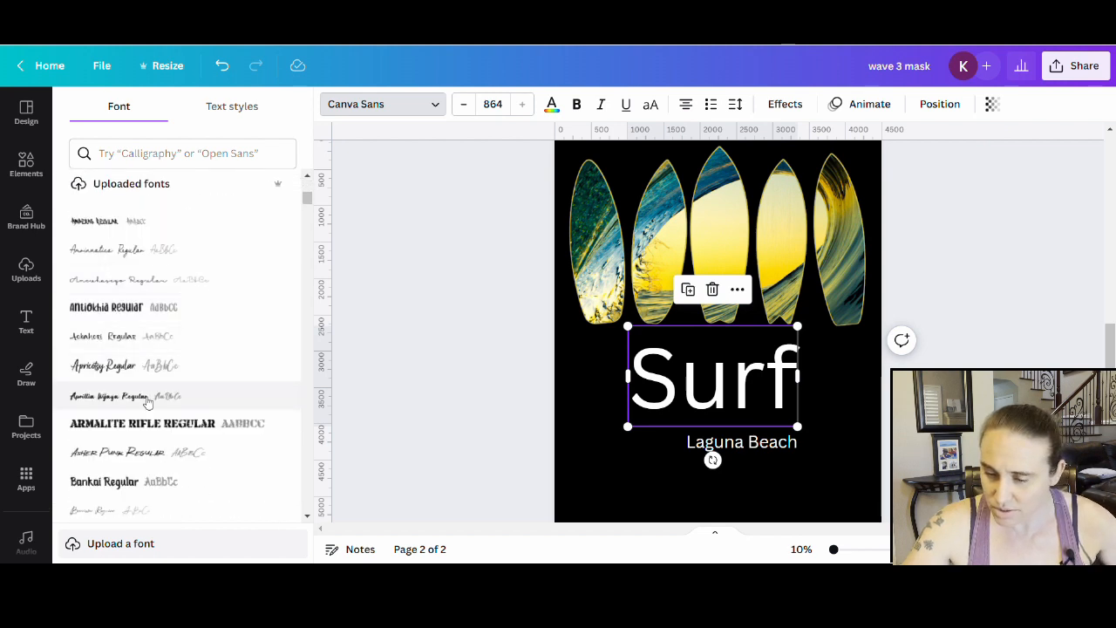
click(124, 351)
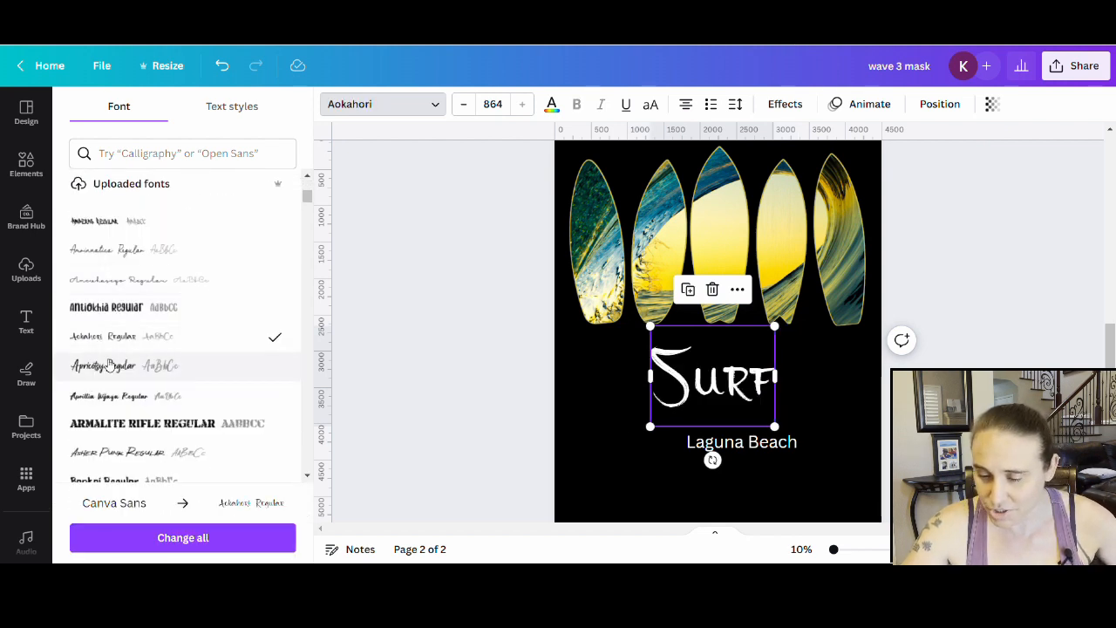
click(108, 364)
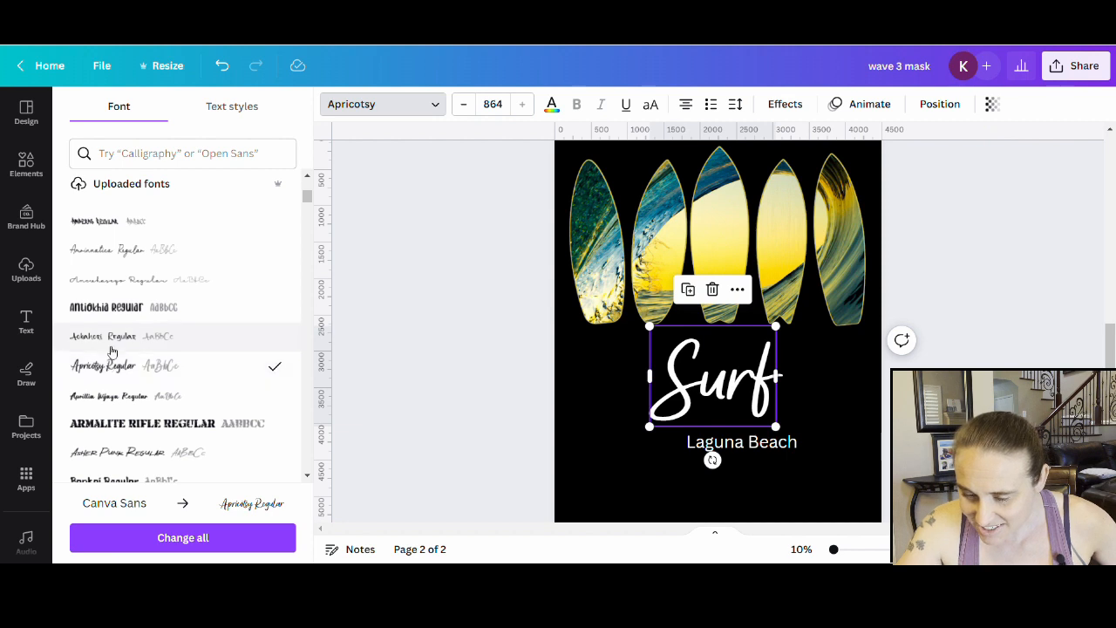
click(113, 345)
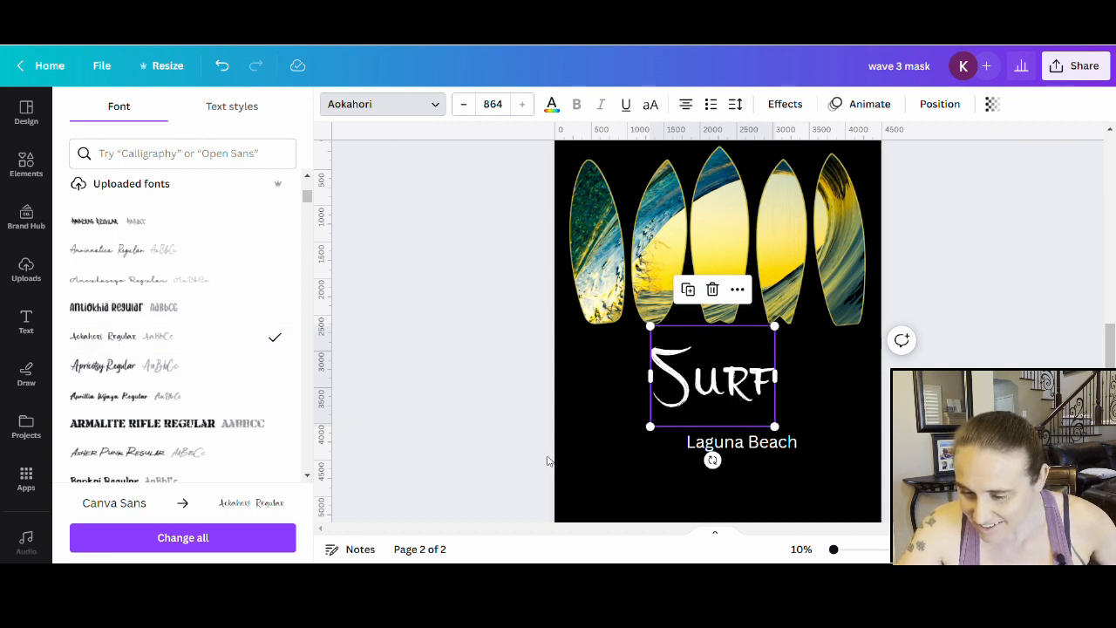
drag(654, 428, 710, 400)
click(597, 514)
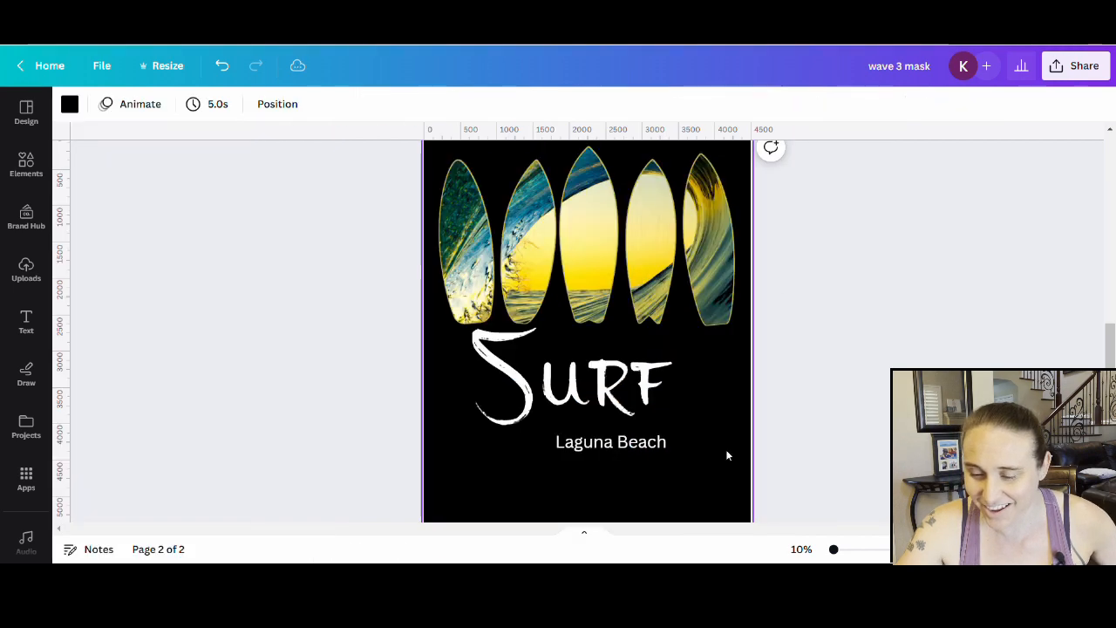
Shift "Surf" toward the page's left edge and try "Laguna Beach" above its last three letters, just under the surfboards
drag(593, 403, 572, 415)
click(716, 418)
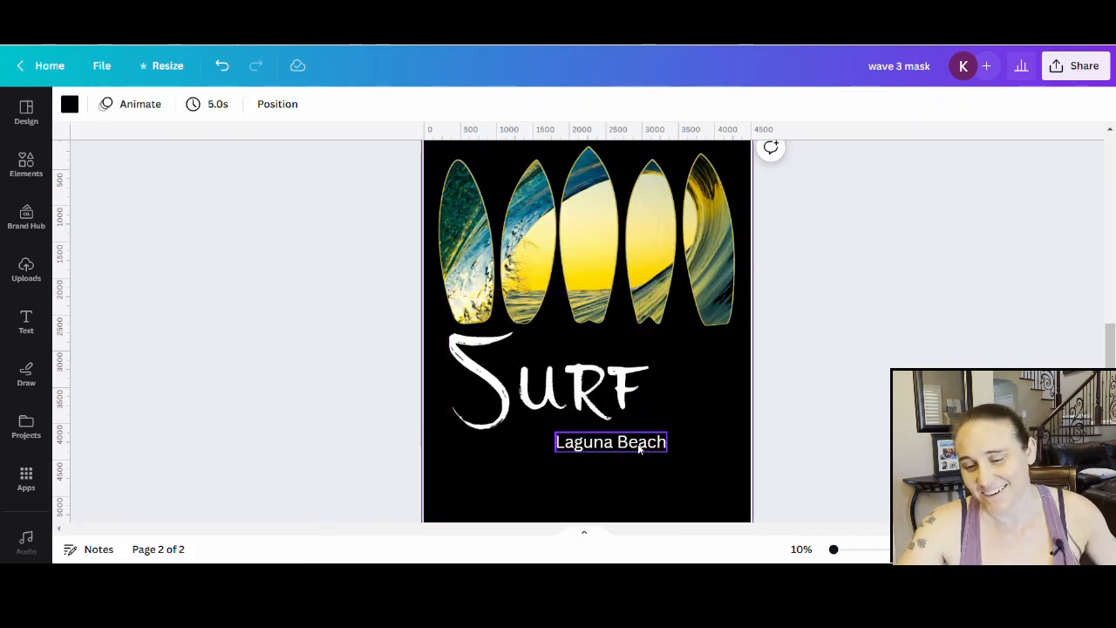
click(660, 441)
drag(660, 441, 598, 352)
click(693, 417)
click(584, 475)
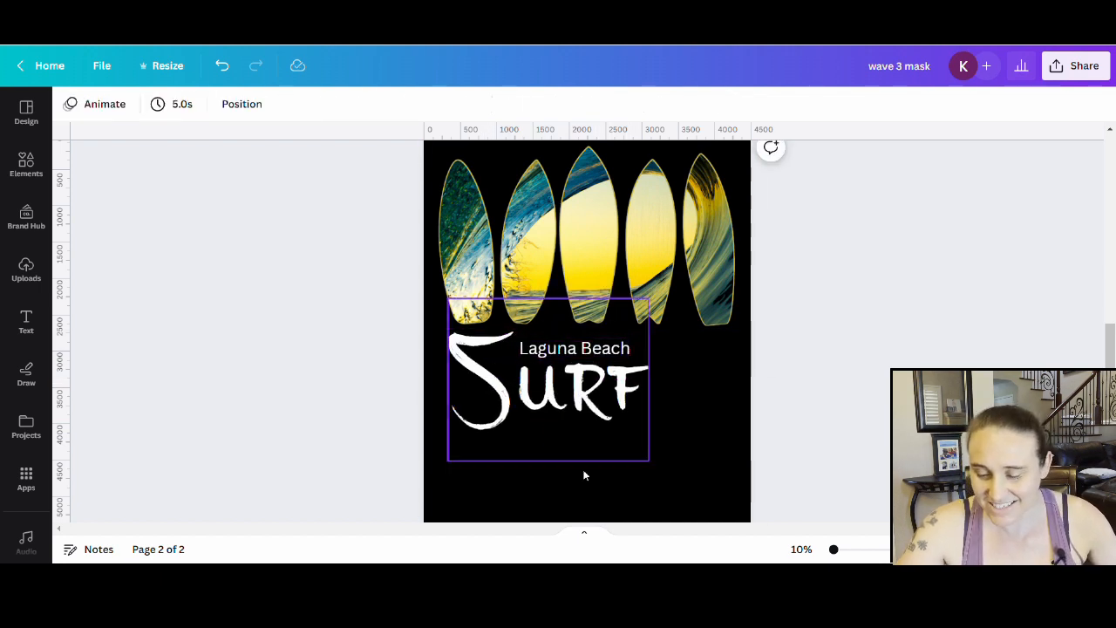
click(616, 442)
click(658, 466)
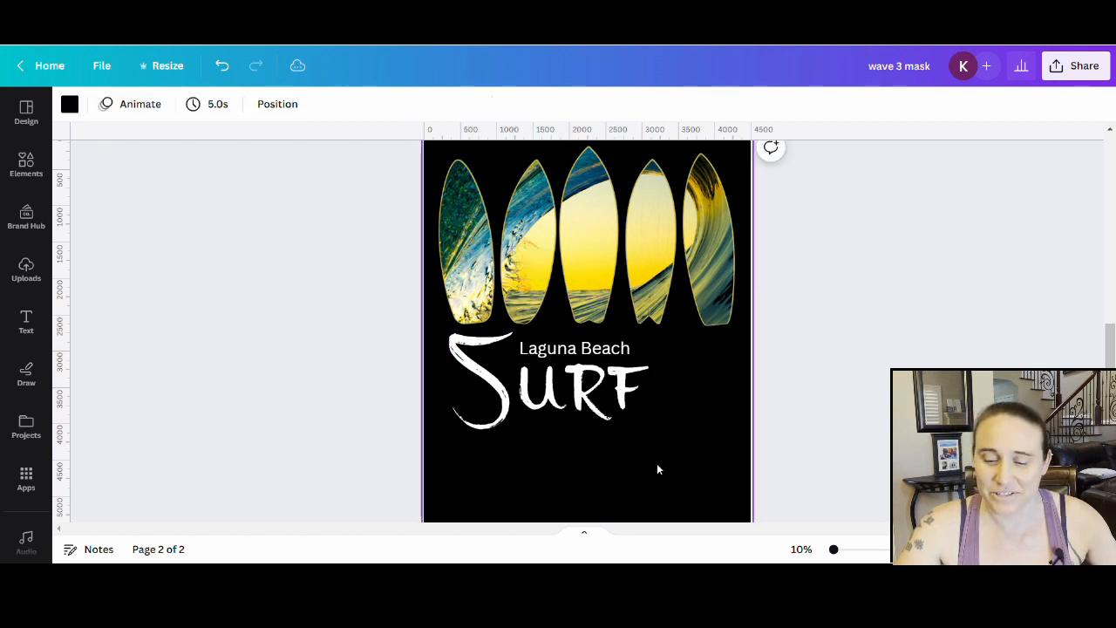
Try enlarging "Surf" to nearly the full page width, and scale it back down
click(621, 428)
drag(652, 464, 743, 509)
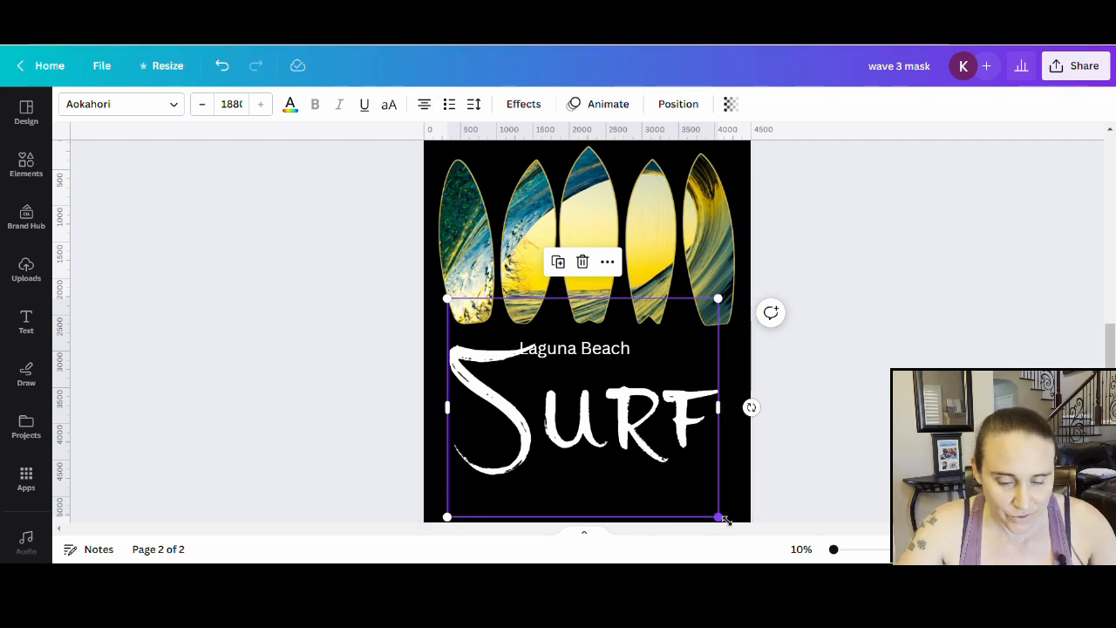
drag(726, 519, 666, 466)
Change "Surf" to the Asher Punk font after trying Apricotsy, and resize its text box to fit the word on one line within the page
click(102, 108)
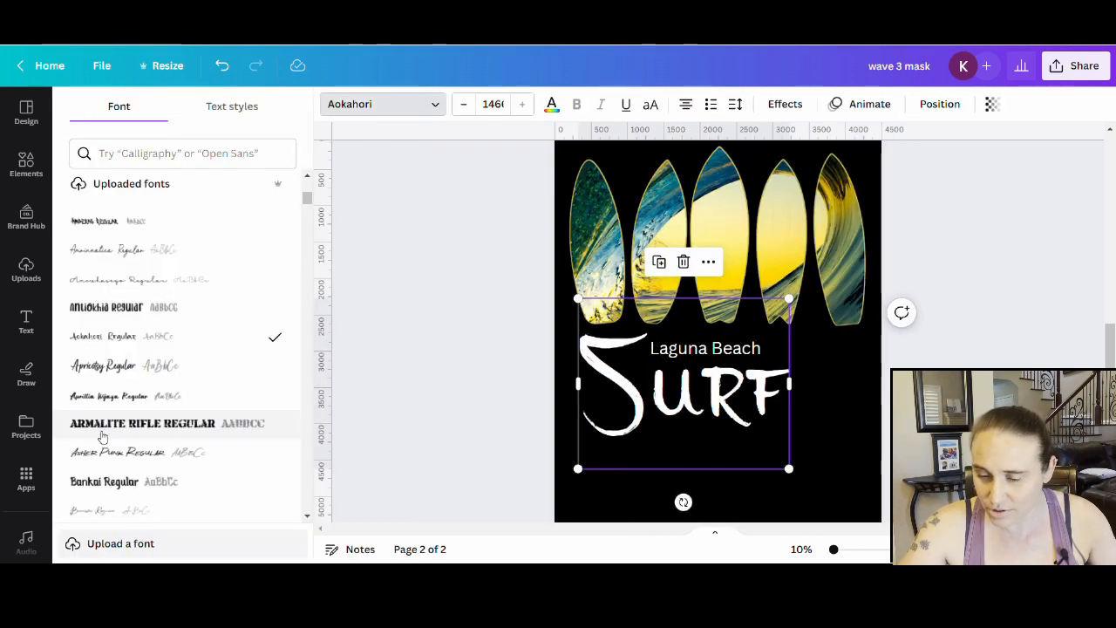
click(106, 365)
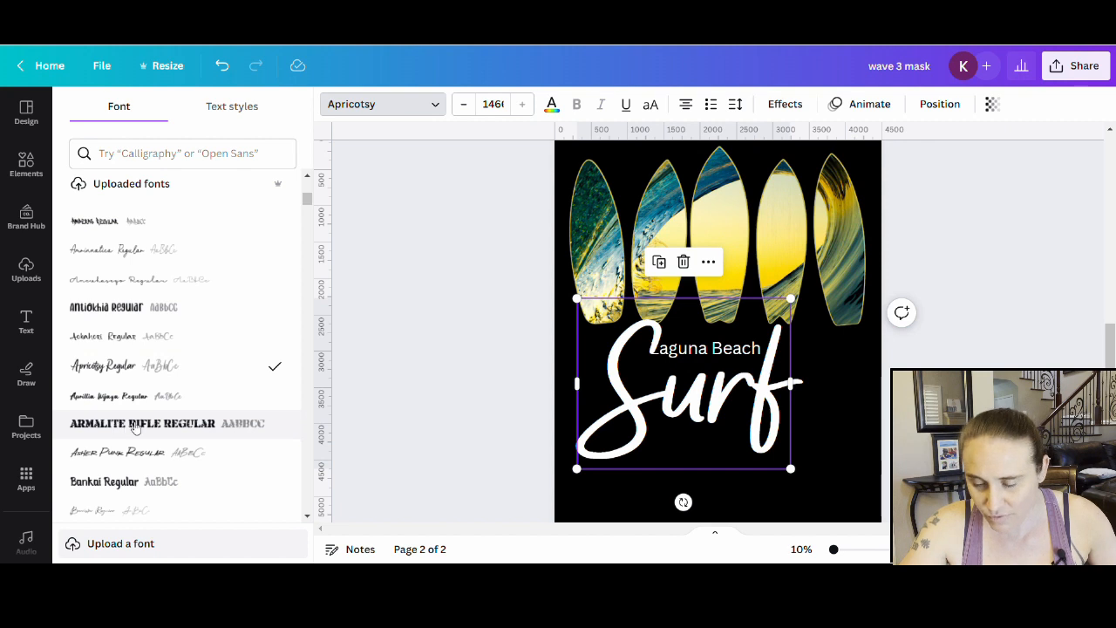
click(127, 451)
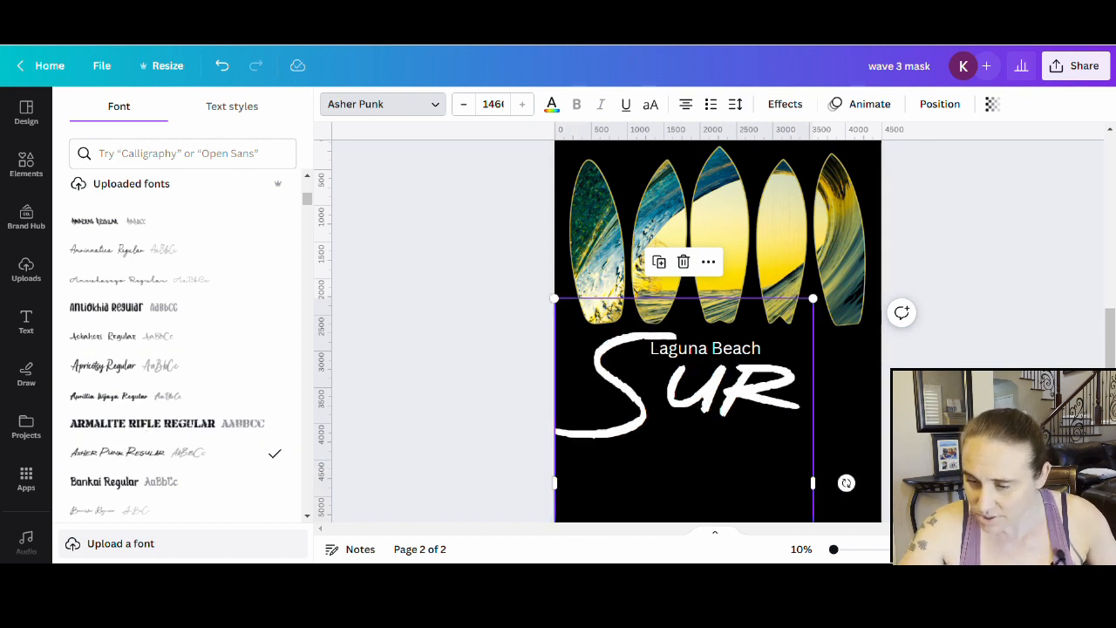
drag(822, 492, 922, 488)
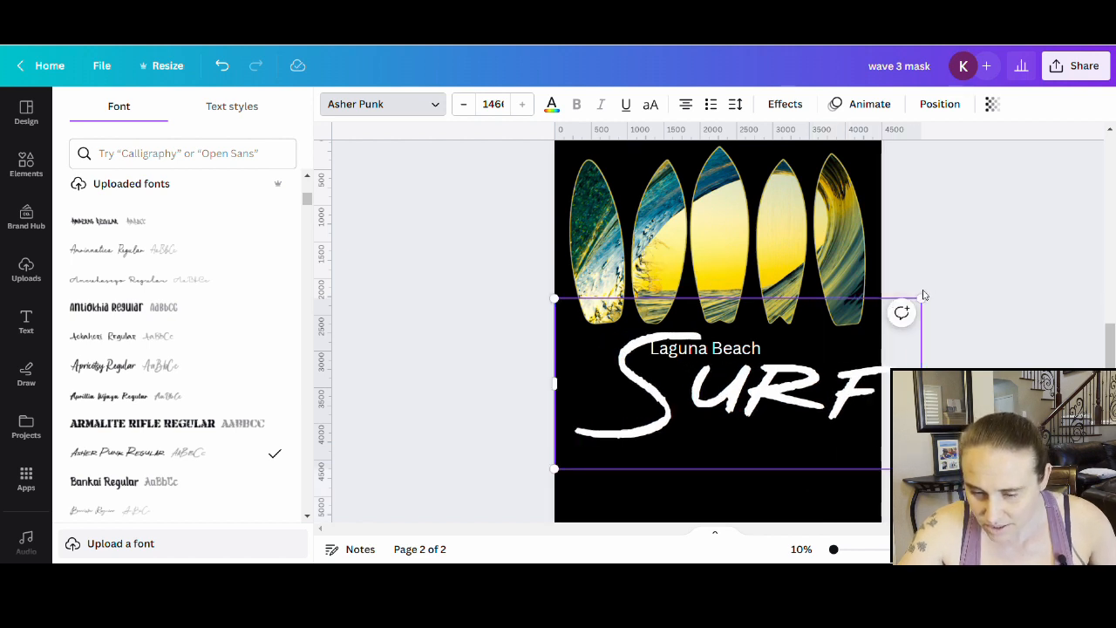
drag(924, 296, 882, 316)
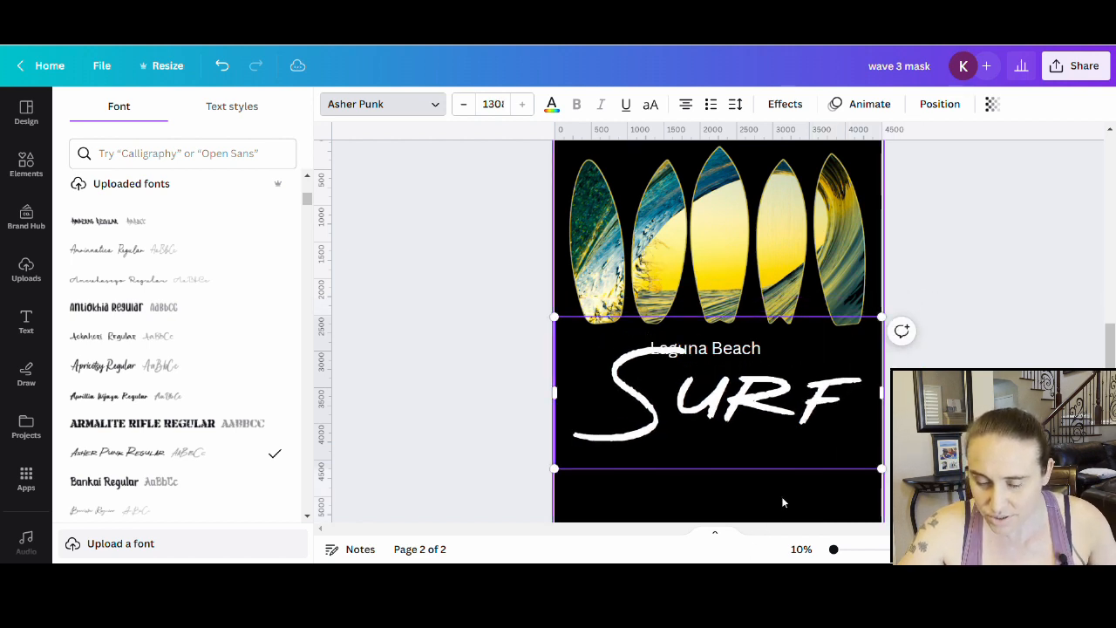
click(781, 502)
Tilt "Surf" slightly counterclockwise, move "Laguna Beach" out of it toward the page's lower edge, and center "Surf" beneath the surfboards
drag(676, 422, 668, 406)
drag(581, 481, 632, 508)
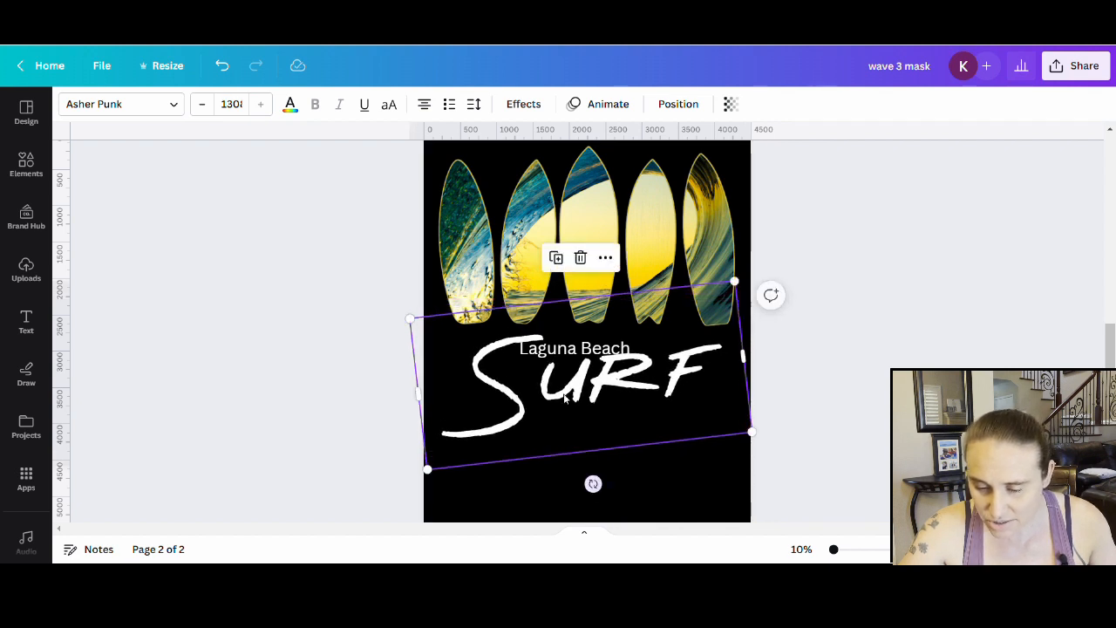
drag(581, 359, 632, 518)
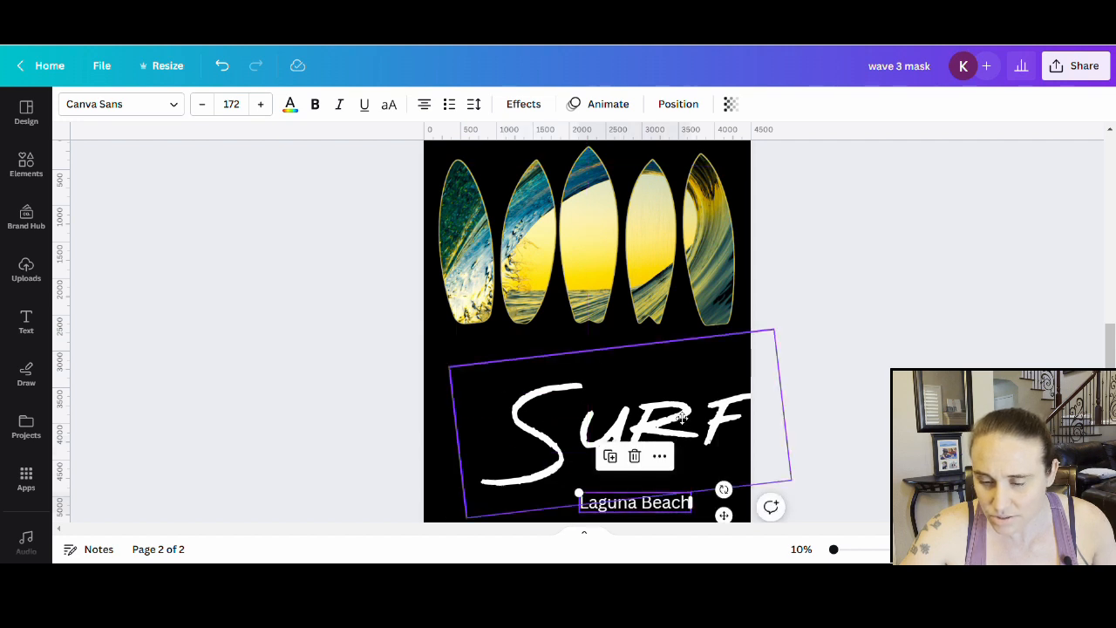
drag(708, 417, 665, 377)
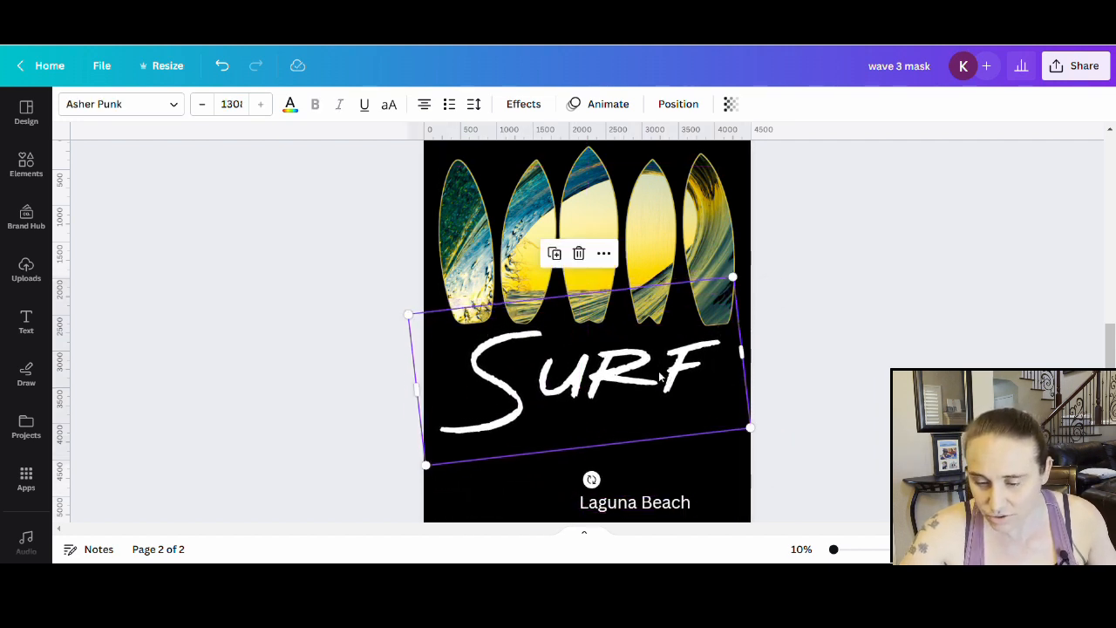
click(795, 392)
Move "Laguna Beach" up to sit beneath the last letters of "Surf"
click(622, 512)
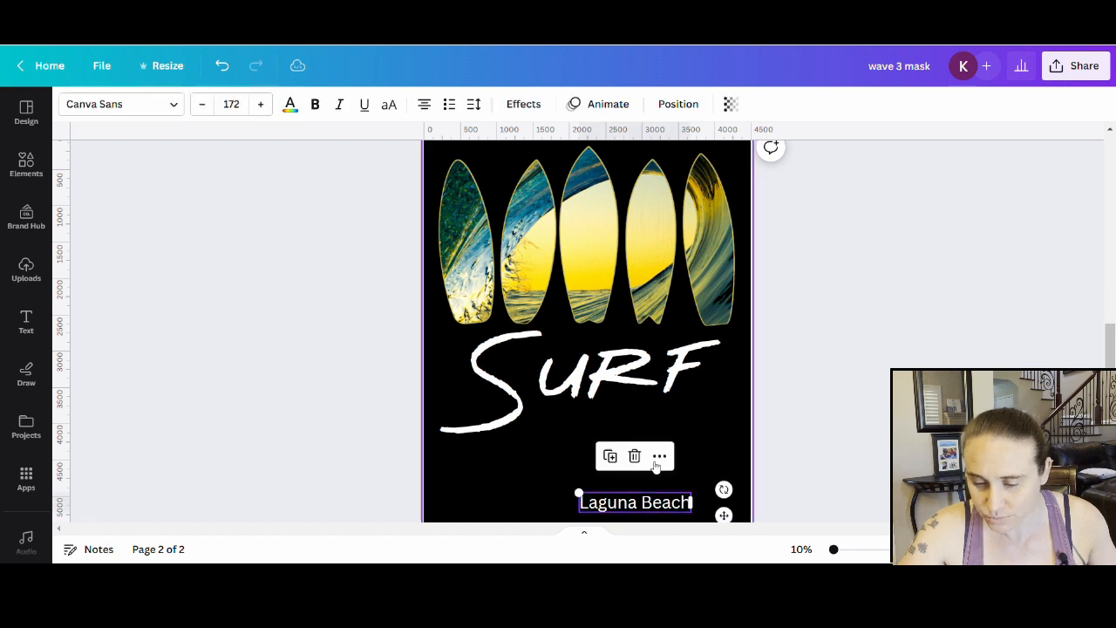
click(774, 470)
click(613, 512)
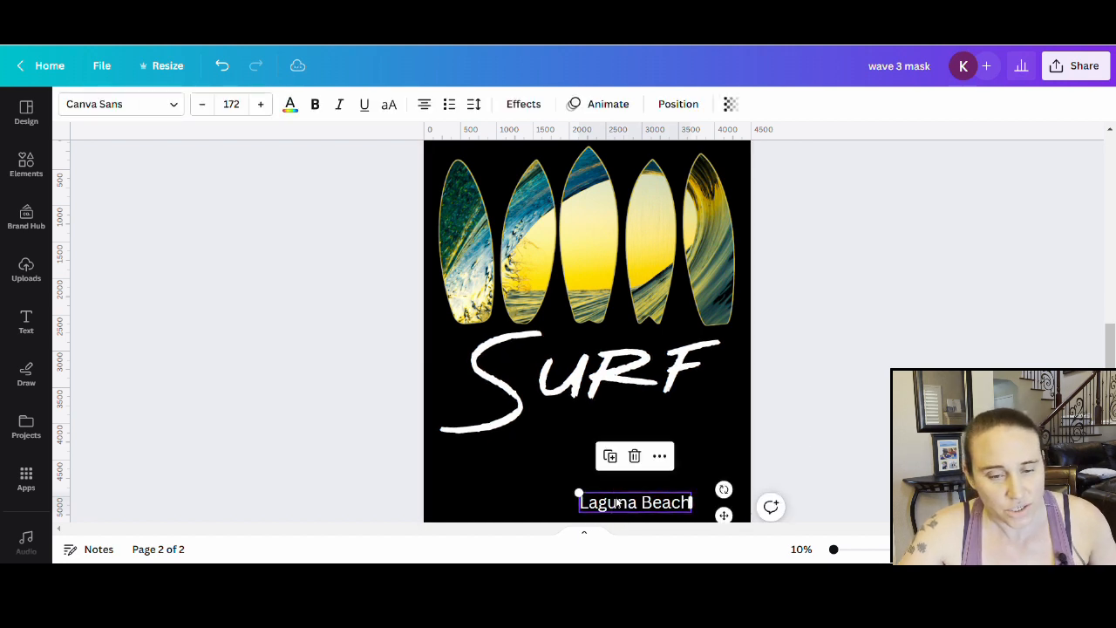
click(502, 486)
drag(599, 497, 605, 489)
drag(609, 446, 611, 444)
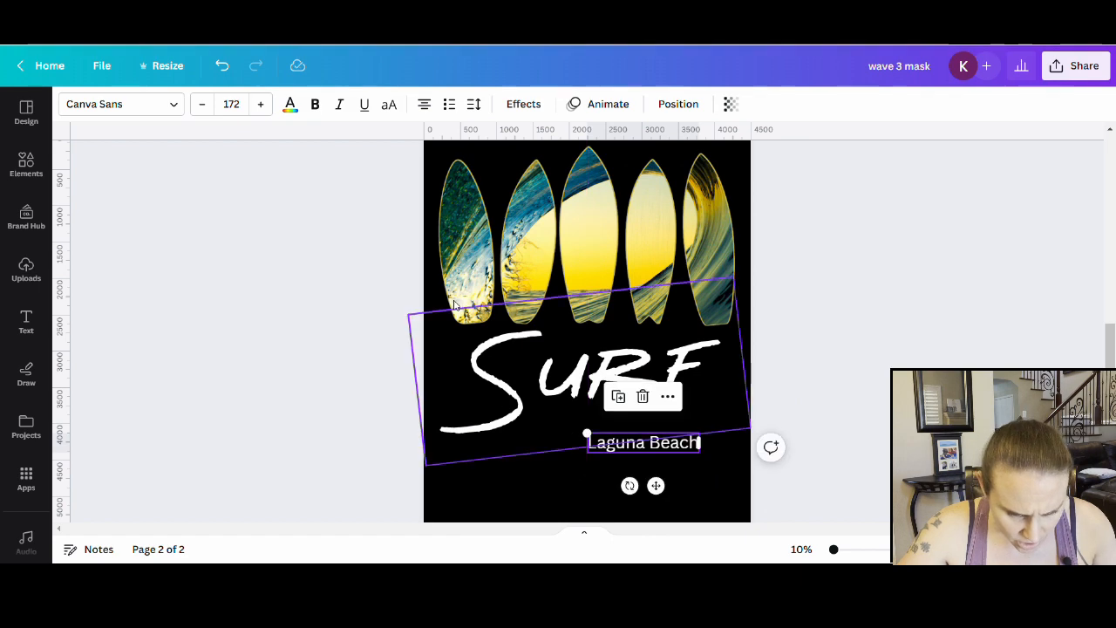
Try the Blackout font on "Laguna Beach"
click(153, 105)
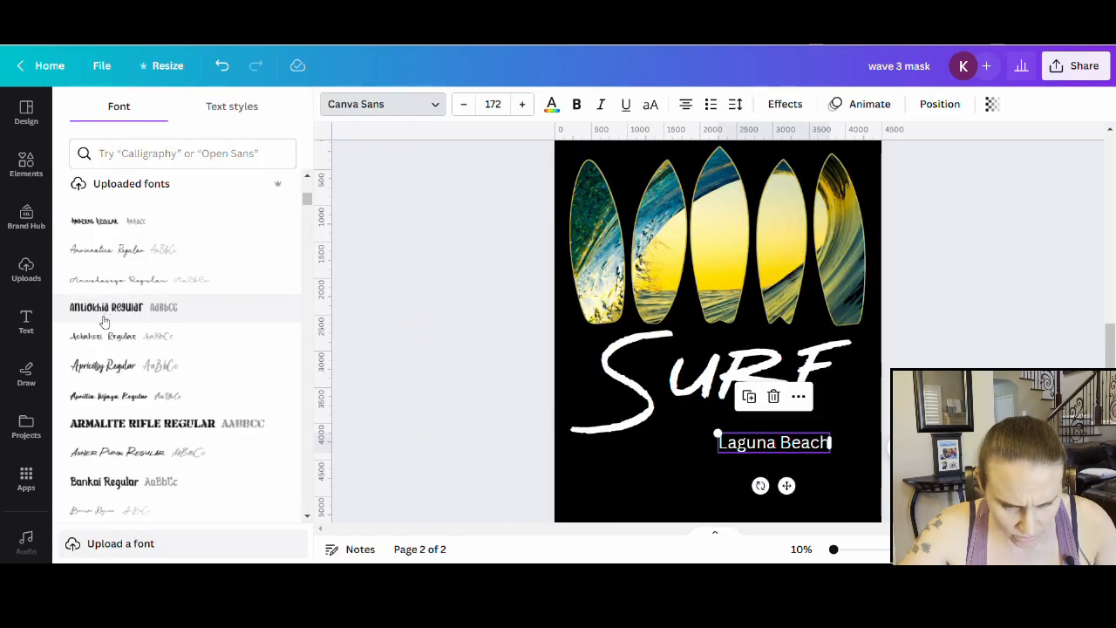
scroll(132, 456, down, 5)
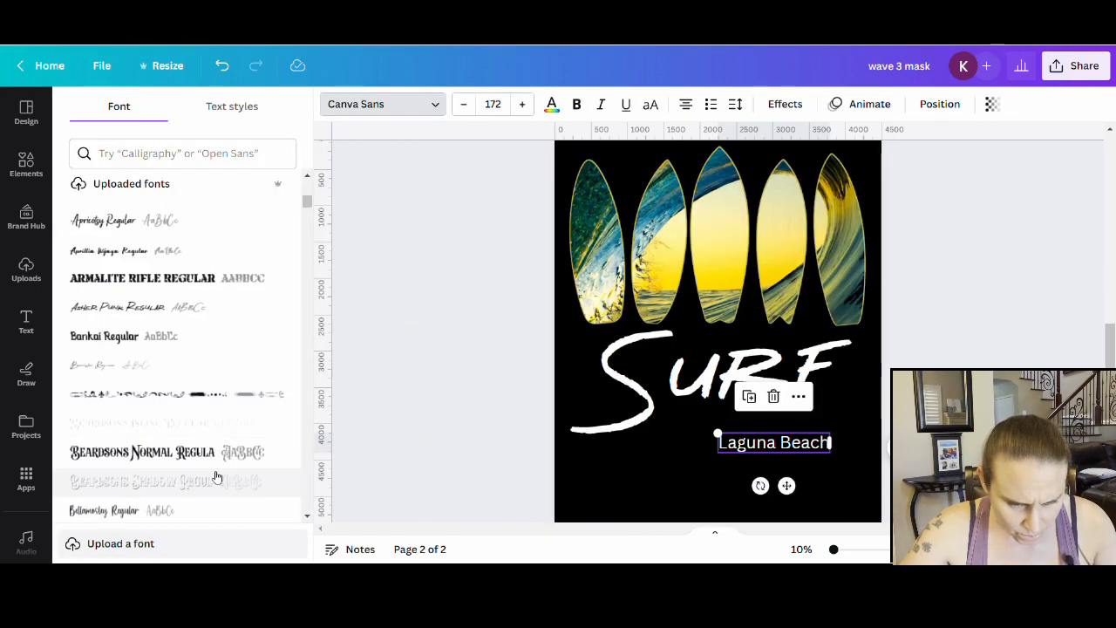
scroll(132, 374, down, 4)
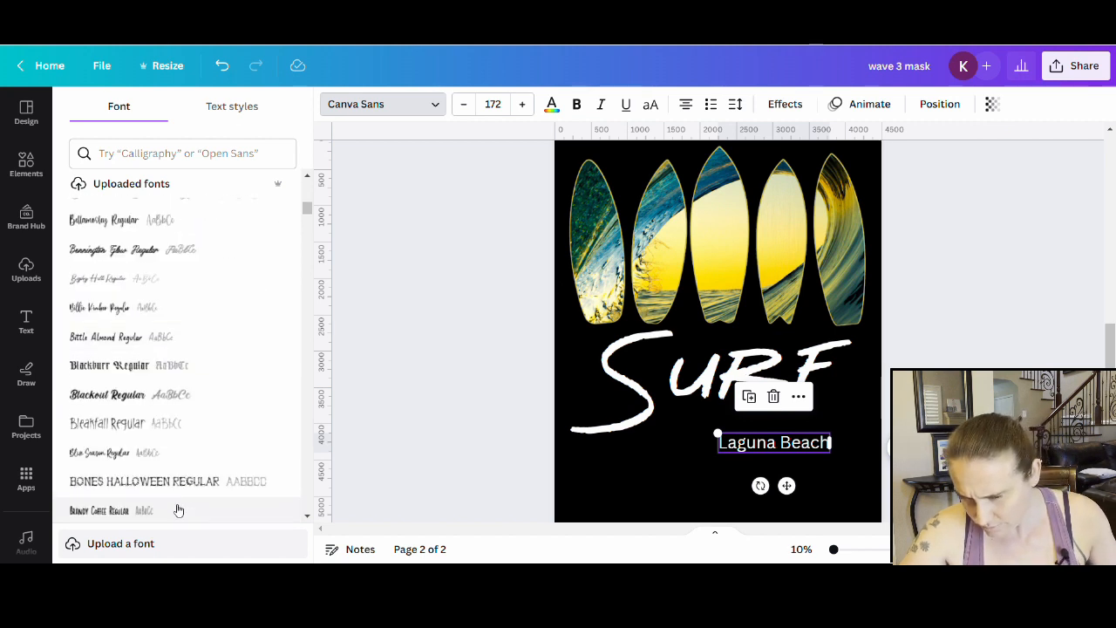
click(153, 401)
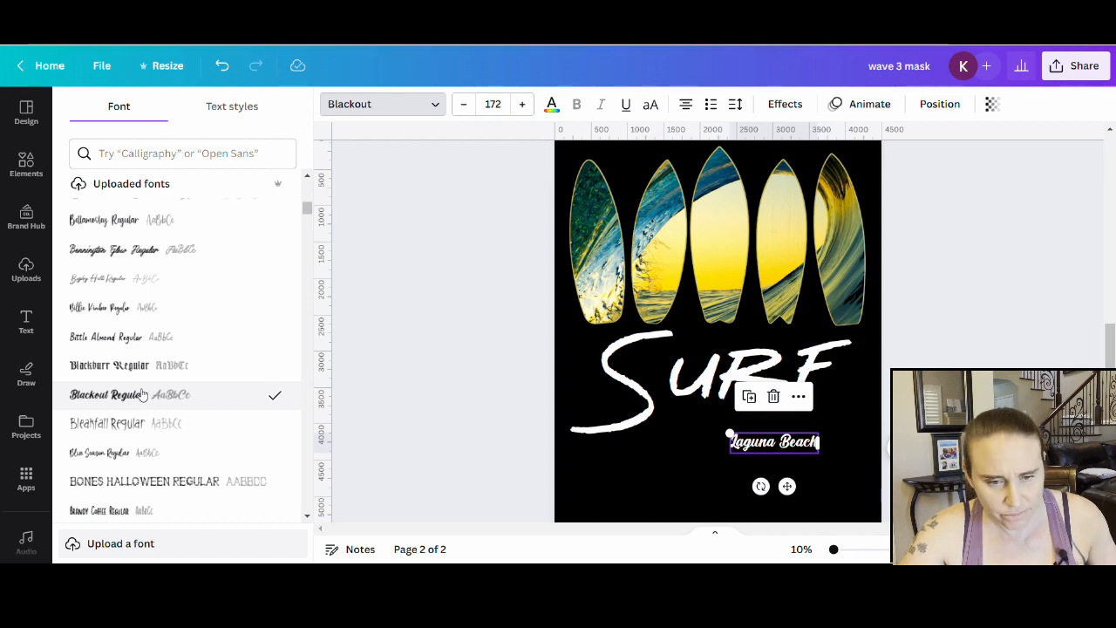
click(650, 514)
click(626, 513)
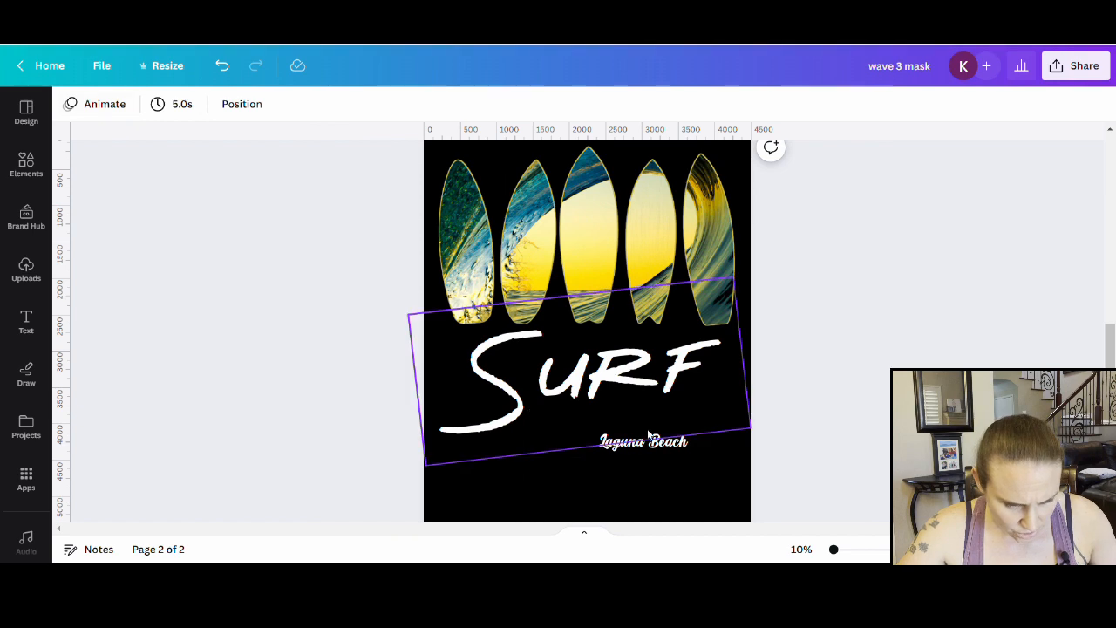
Change the font of "Laguna Beach" to Gaze Nozarashi from the uploaded fonts
click(643, 441)
click(145, 103)
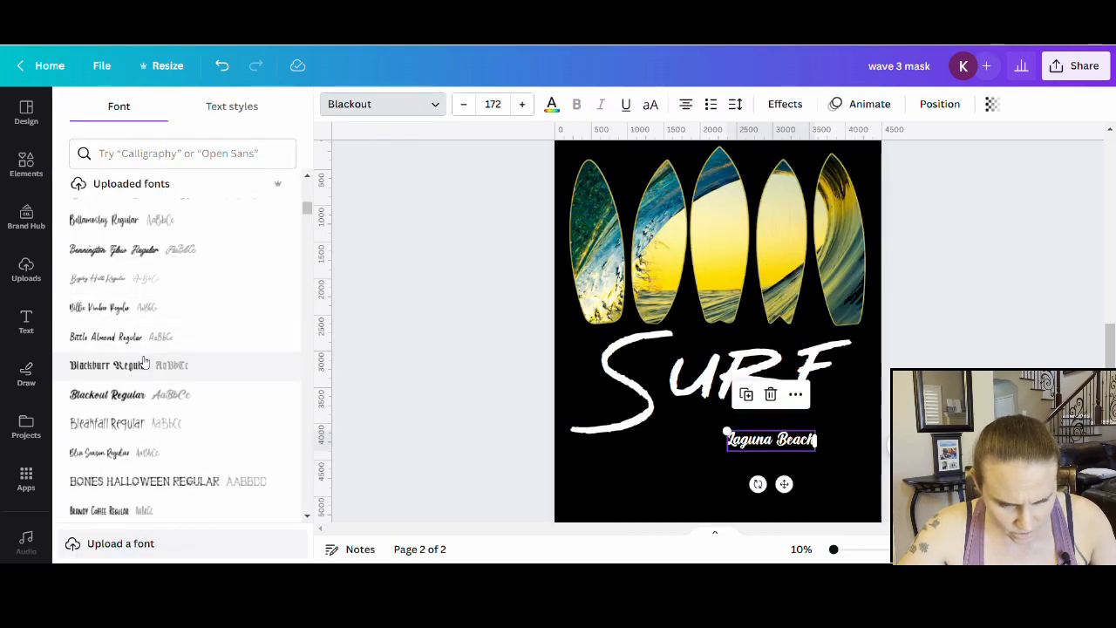
scroll(142, 362, down, 2)
scroll(186, 445, down, 2)
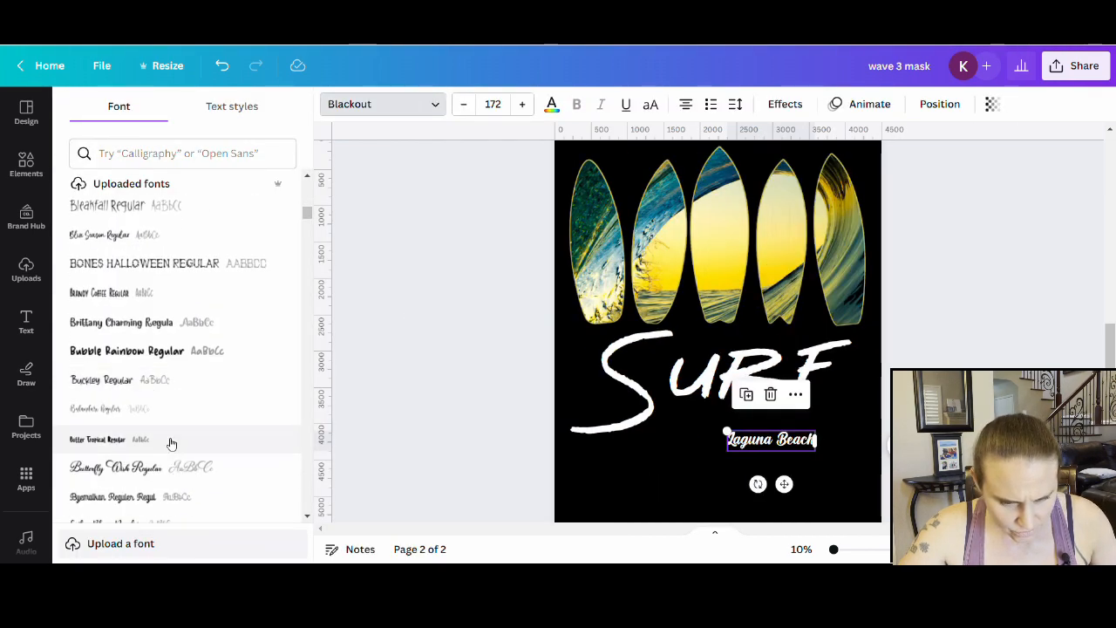
scroll(169, 444, down, 3)
scroll(191, 398, down, 1)
scroll(158, 340, down, 3)
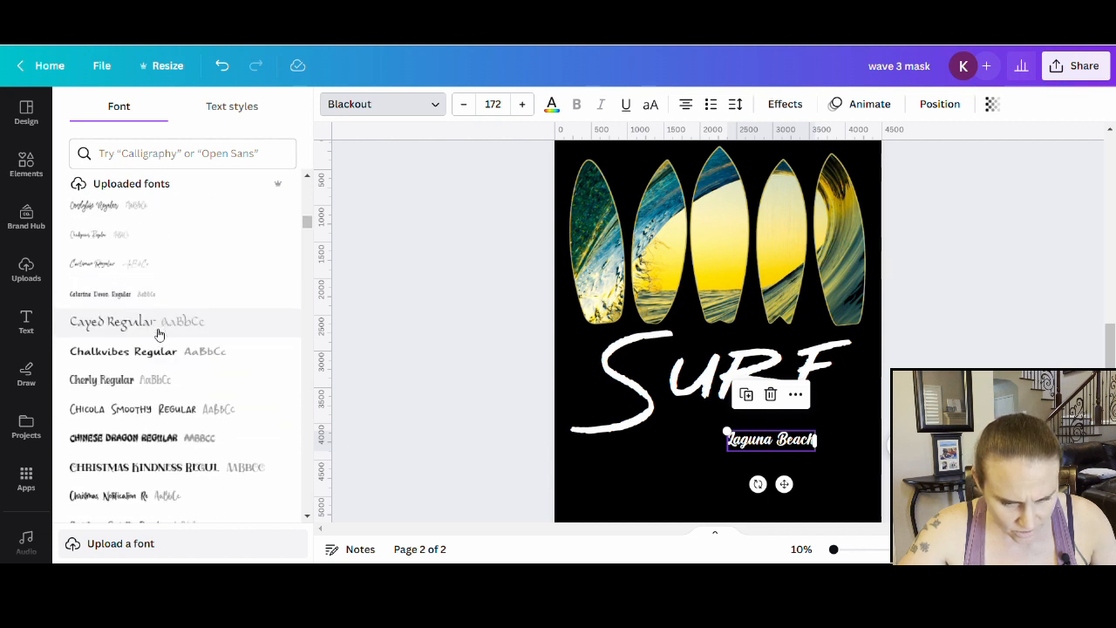
scroll(202, 337, down, 1)
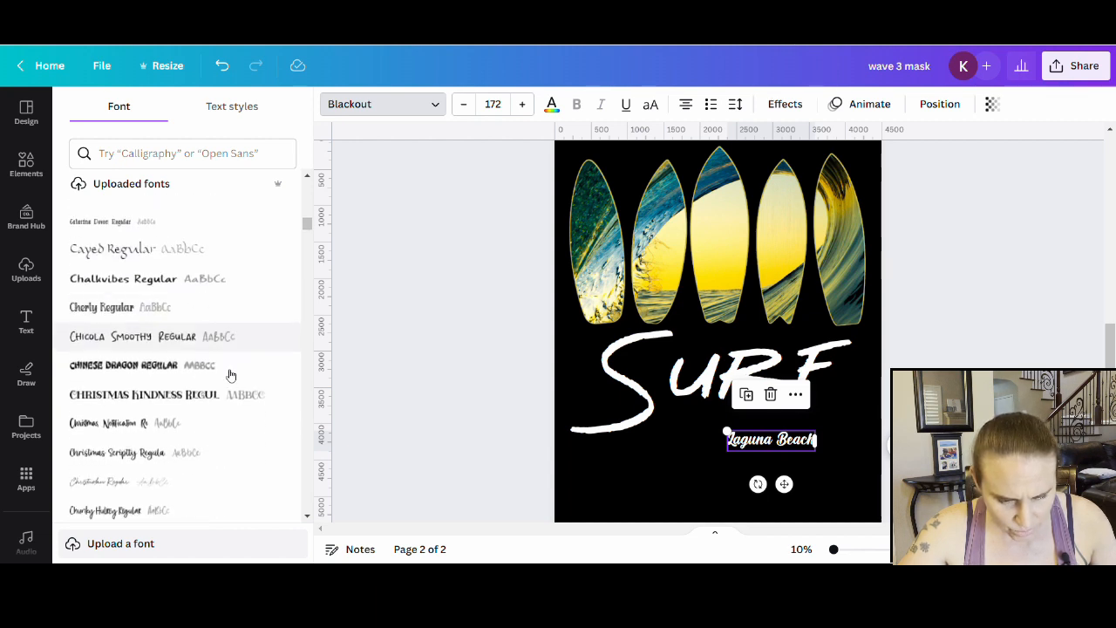
scroll(226, 442, down, 1)
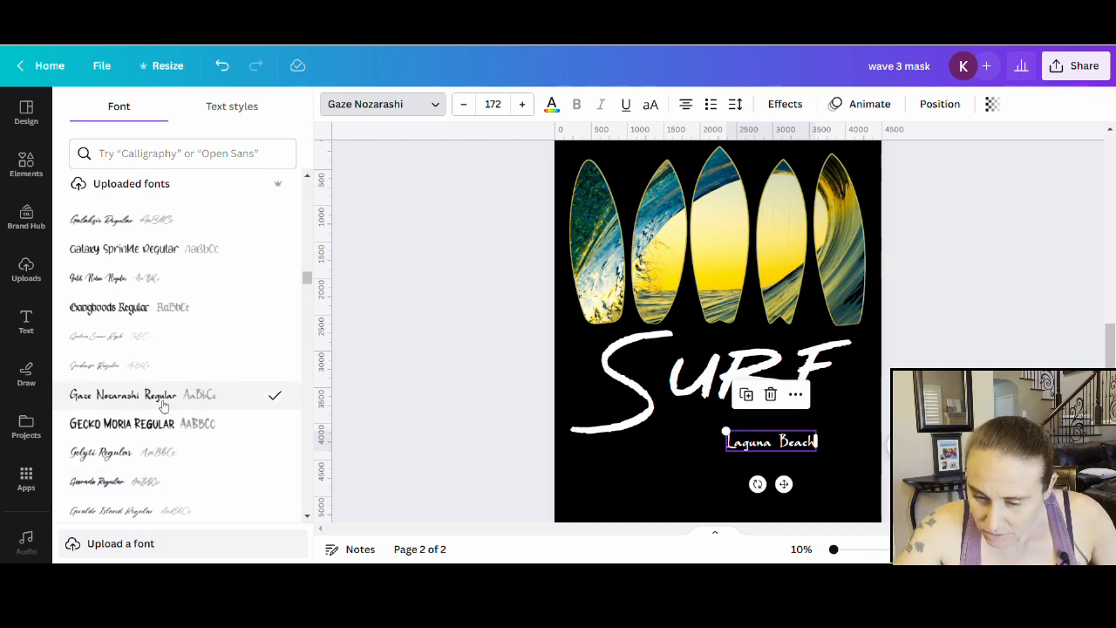
click(649, 484)
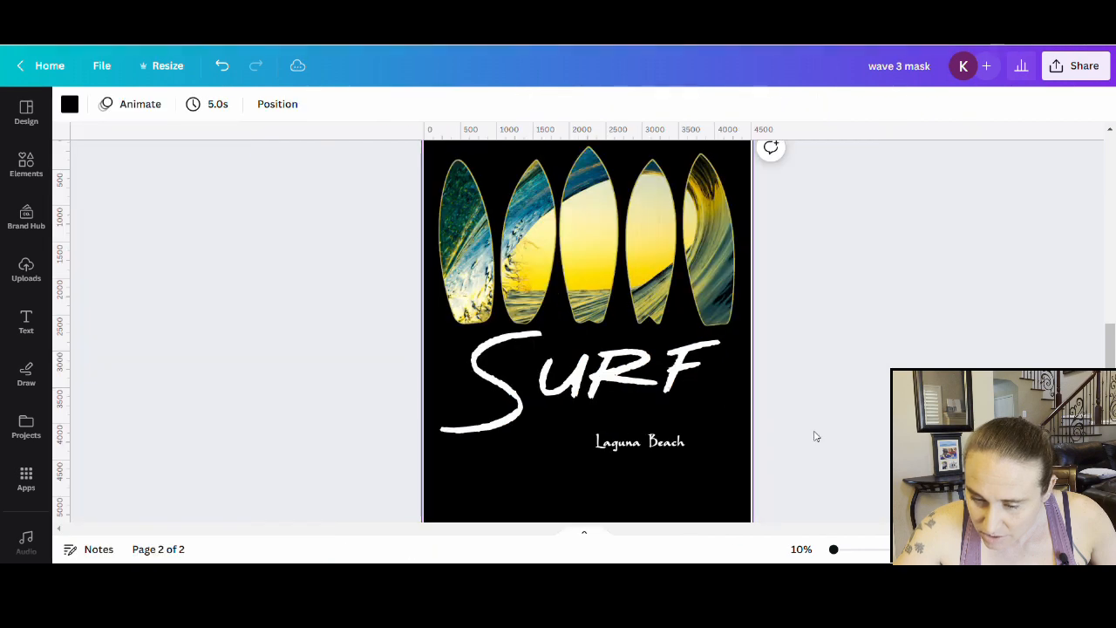
Enlarge "Laguna Beach" and place it directly under "urf", spanning from the "u" to the end of the "f"
drag(671, 447, 720, 478)
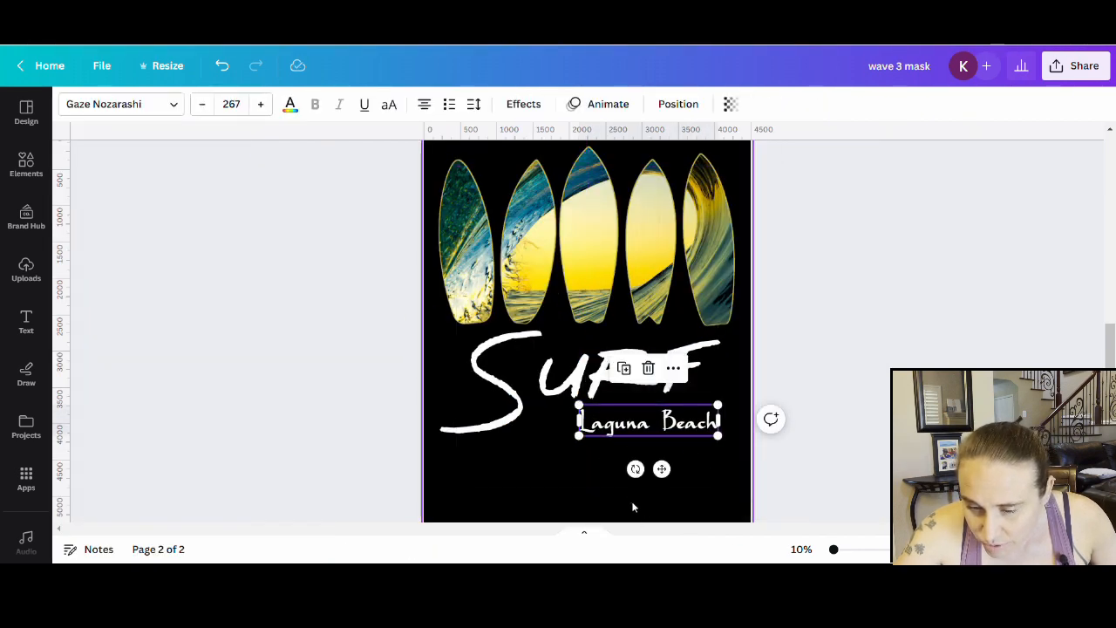
click(633, 504)
drag(659, 433, 697, 451)
click(650, 492)
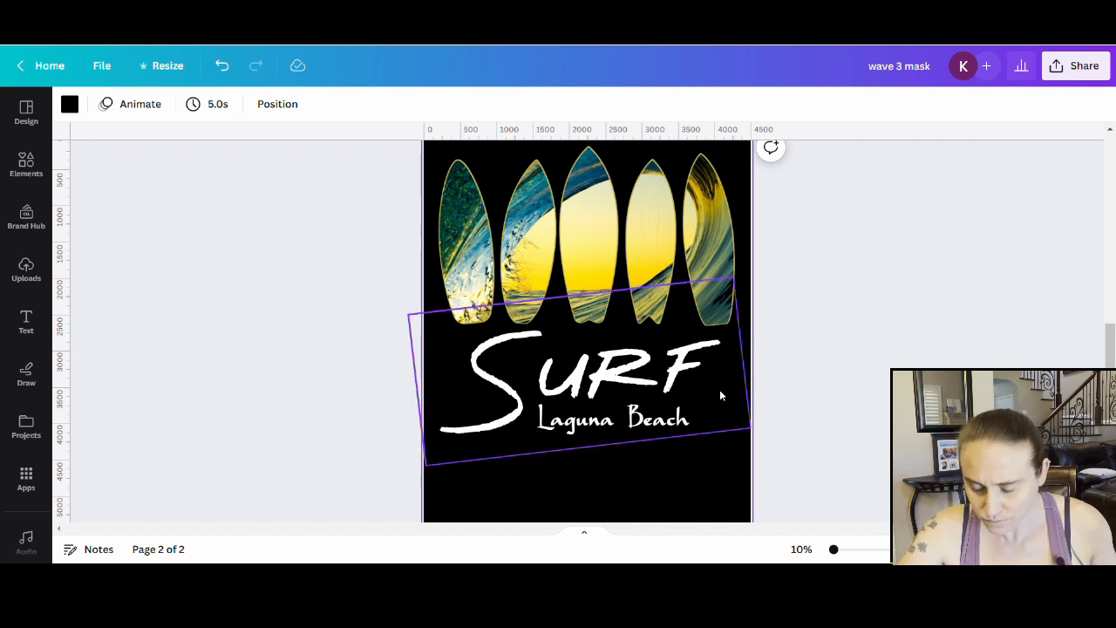
click(846, 372)
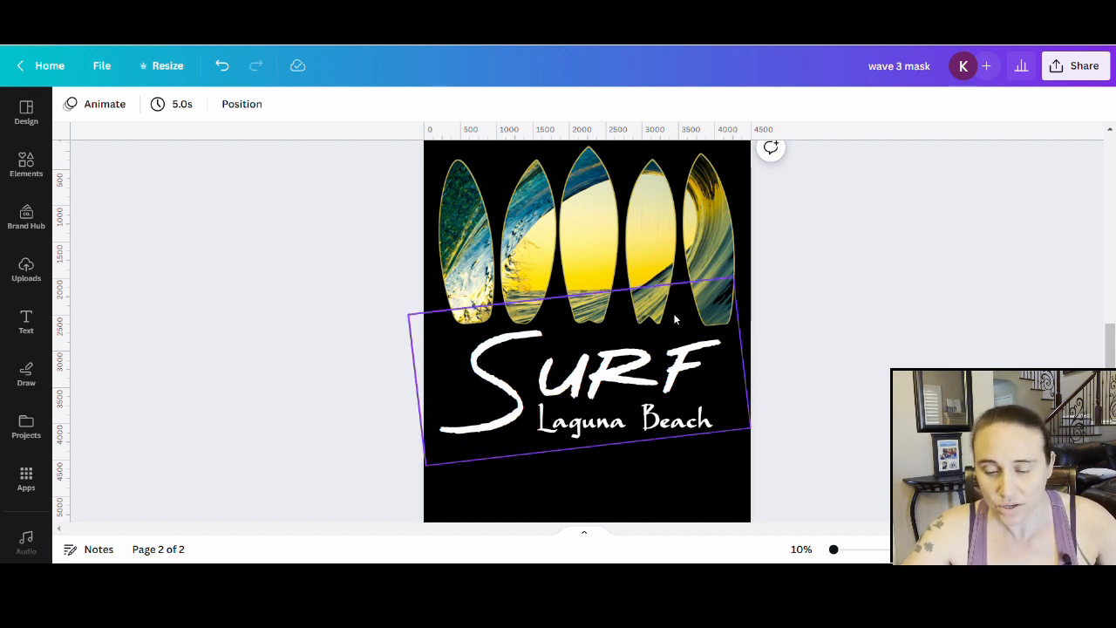
Recolor "Surf" with the pale teal #B3CFCC sampled from the second surfboard, after trying bright blue and teal
click(650, 364)
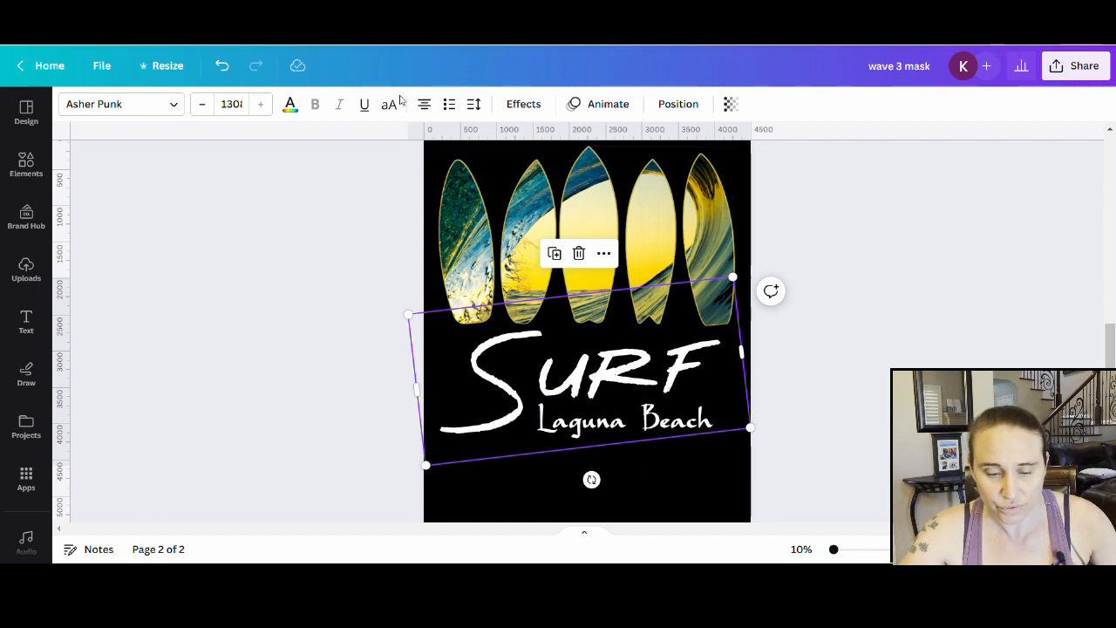
click(290, 104)
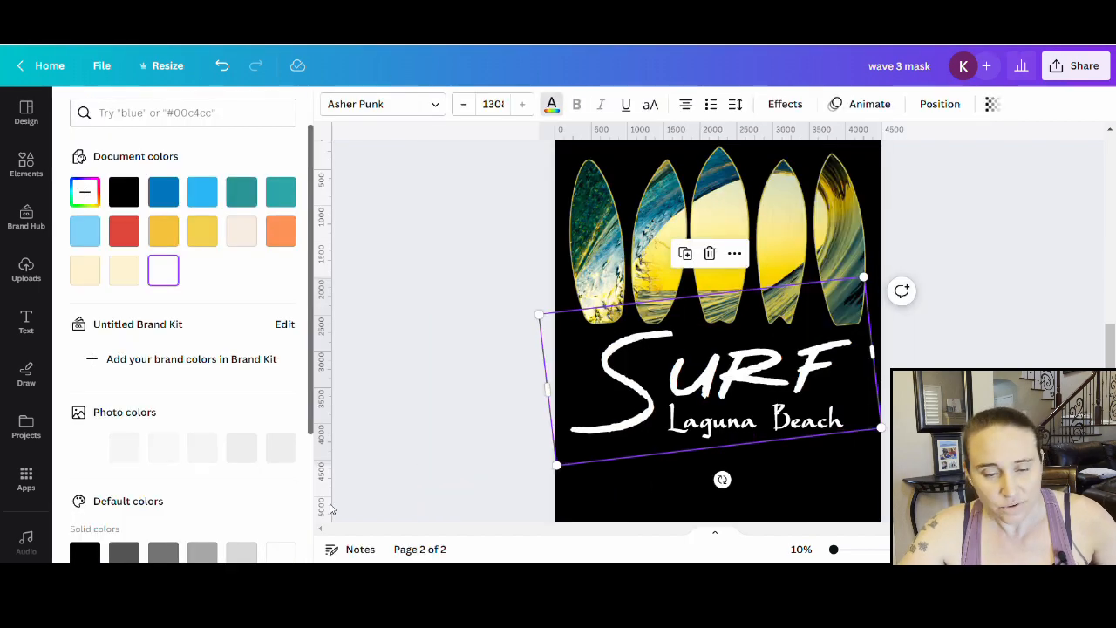
click(204, 197)
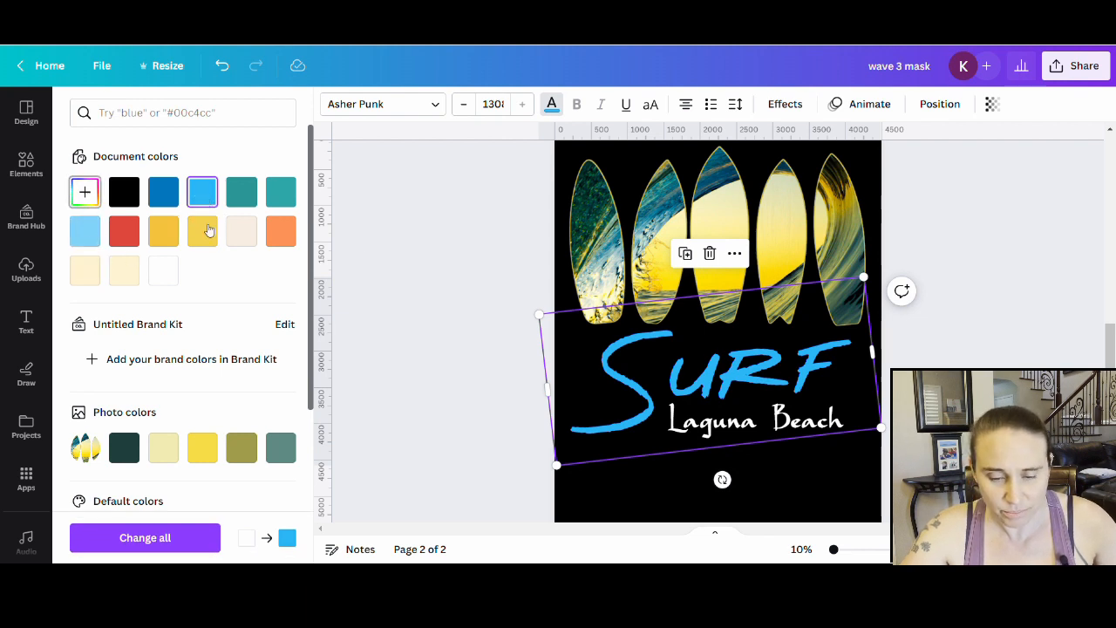
click(282, 191)
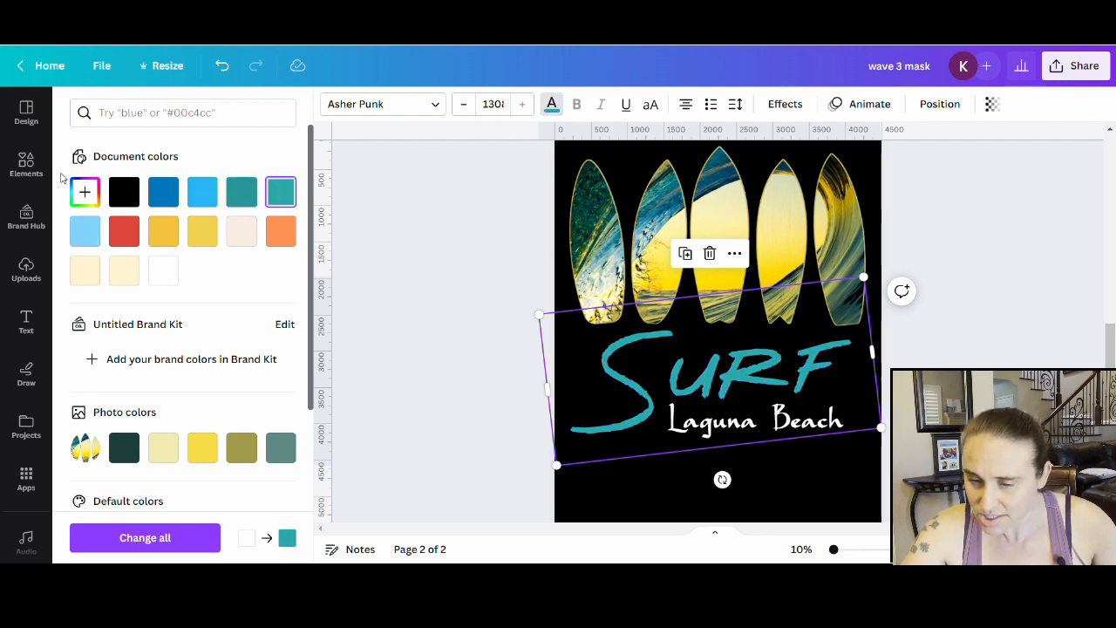
click(84, 191)
click(270, 340)
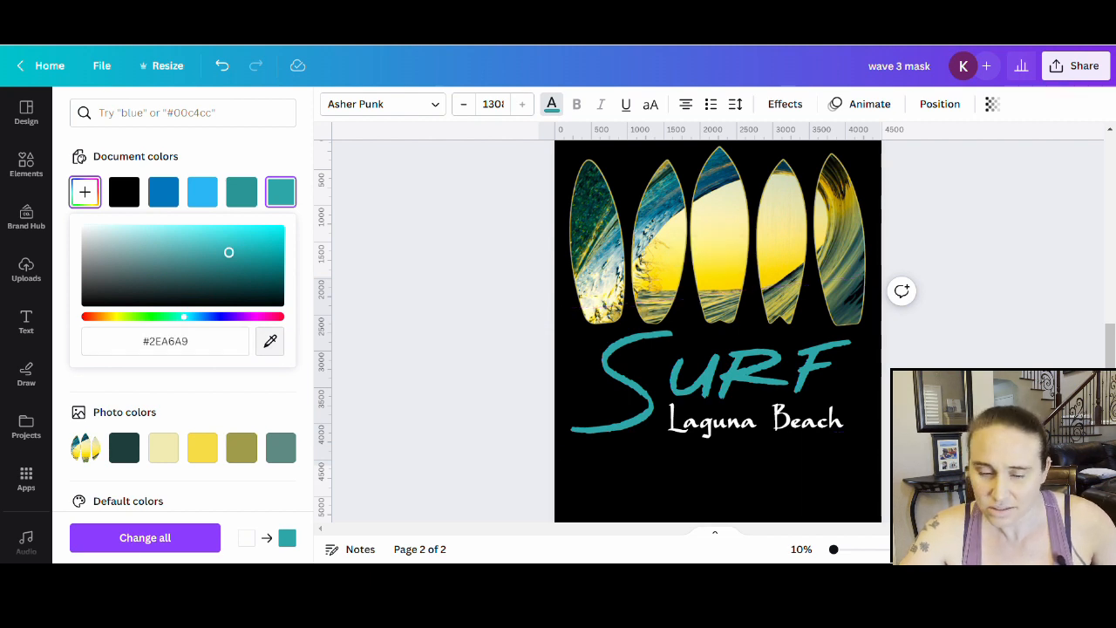
click(637, 250)
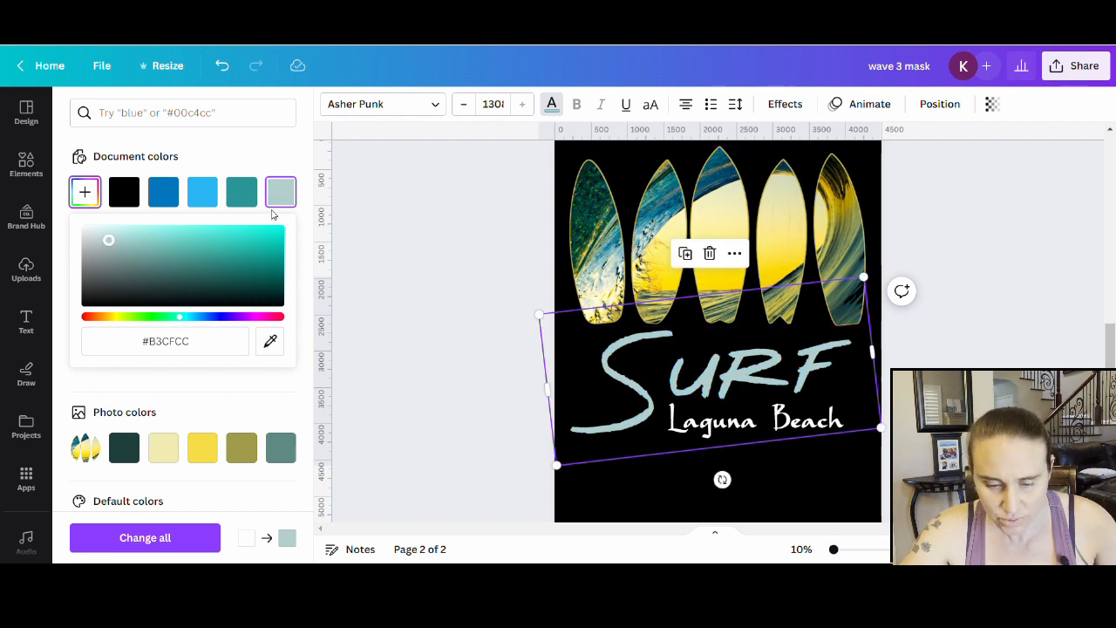
Try a gold #C7BA4C sampled from the fifth surfboard and a green #4CC785 as the color of "Surf"
click(83, 190)
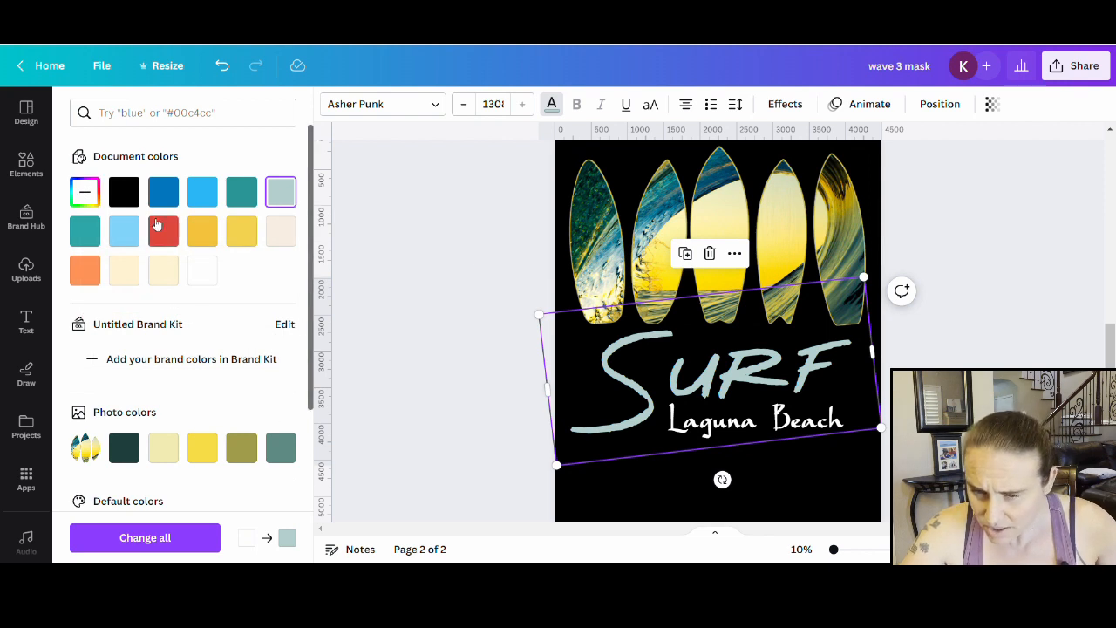
click(85, 192)
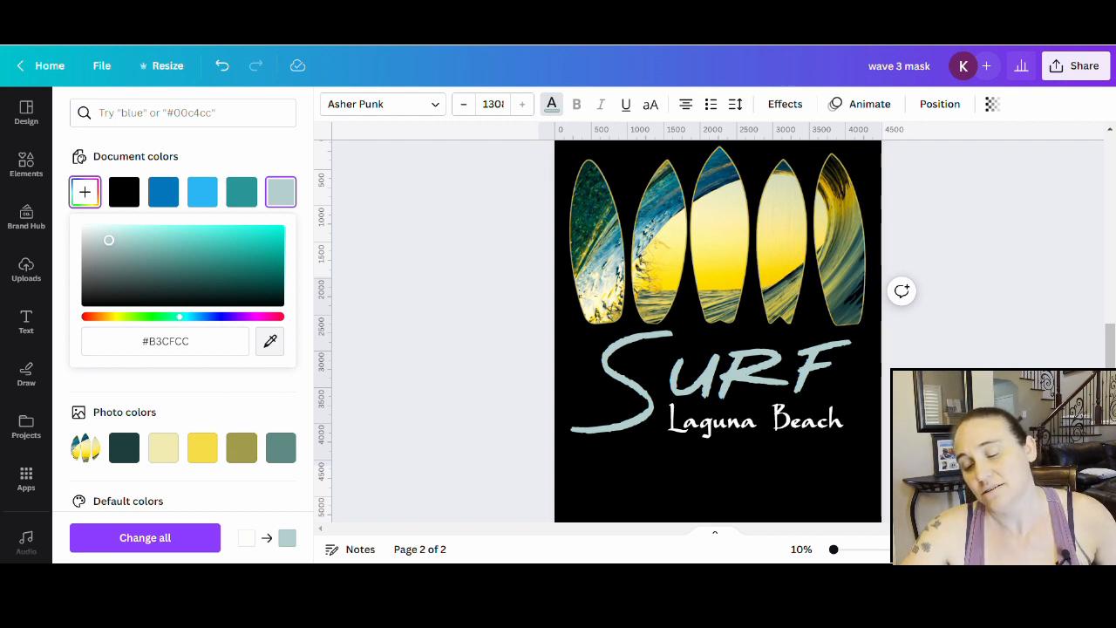
click(824, 297)
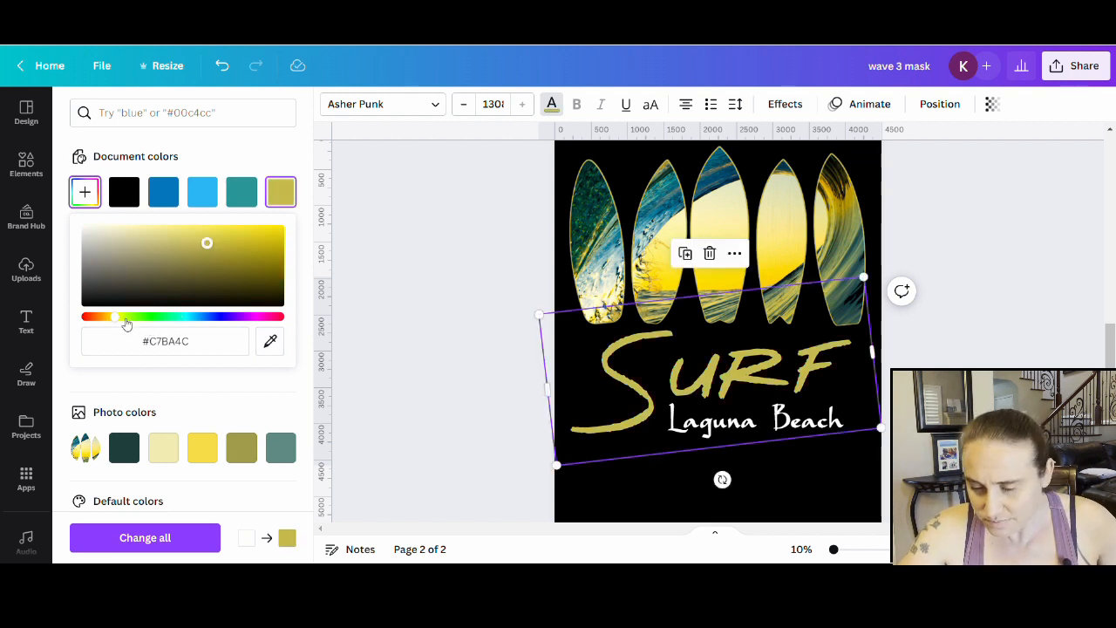
drag(179, 320, 170, 321)
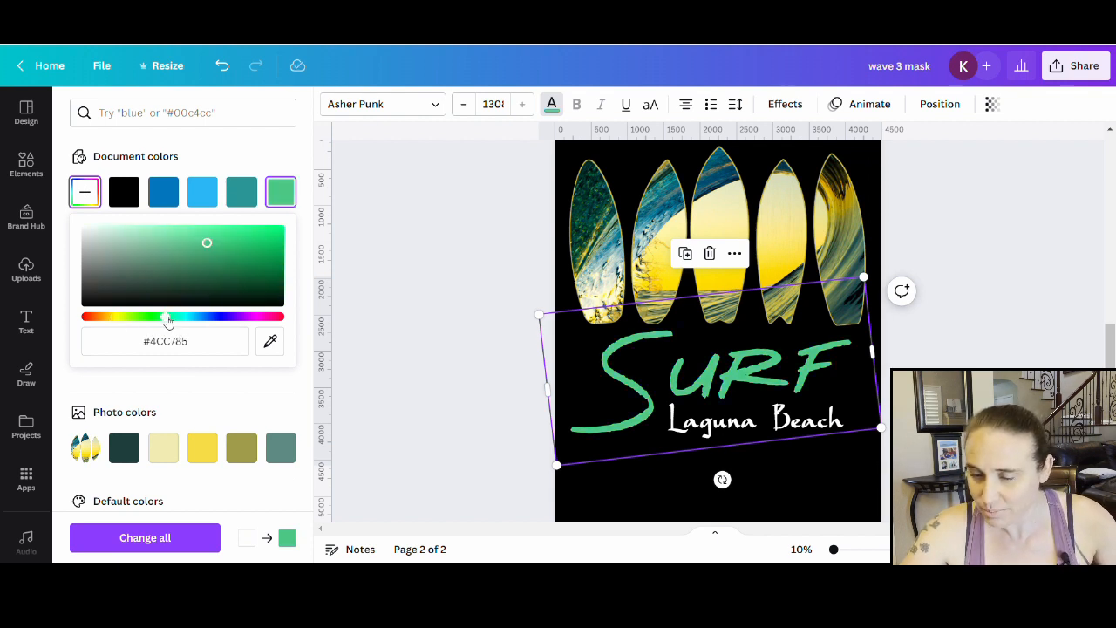
Recolor "Surf" with the bright yellow from the photo colors, after trying the pale yellow
click(160, 452)
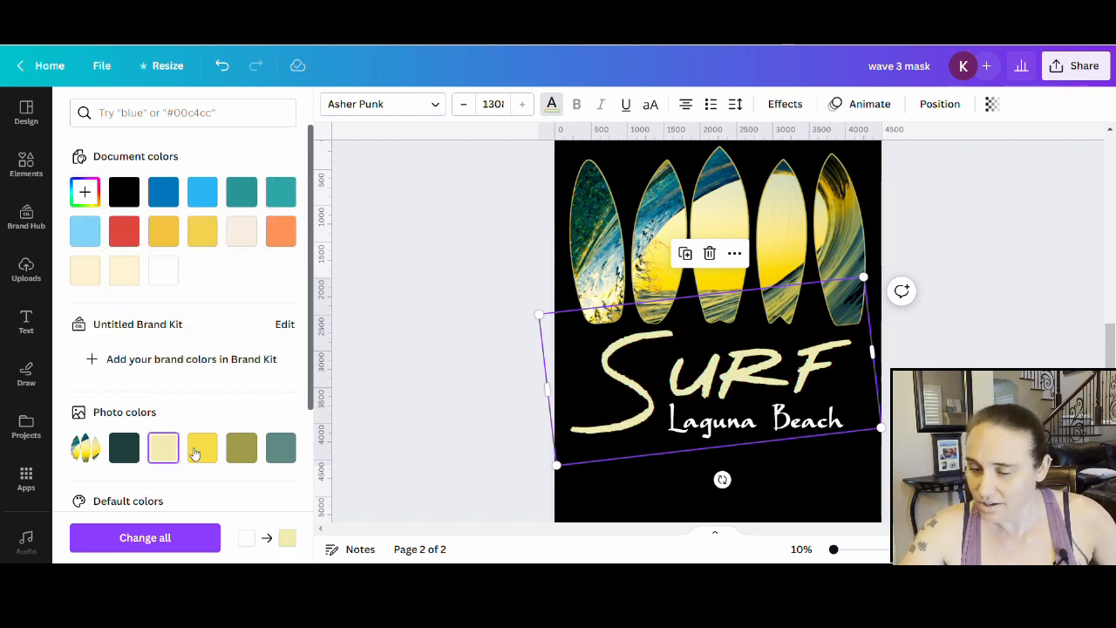
click(206, 450)
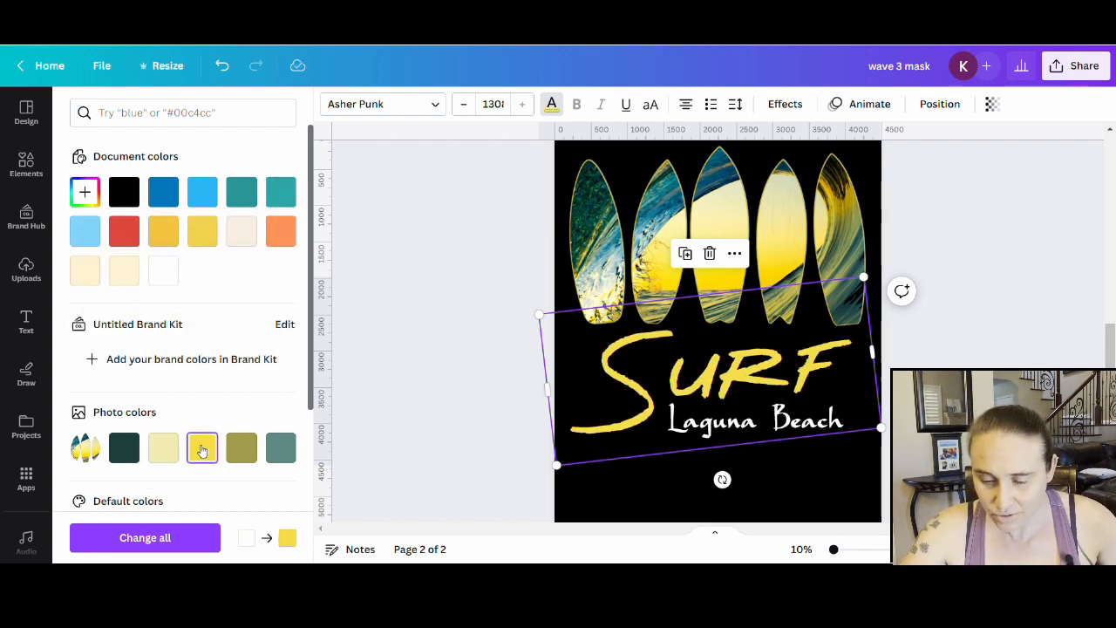
click(454, 457)
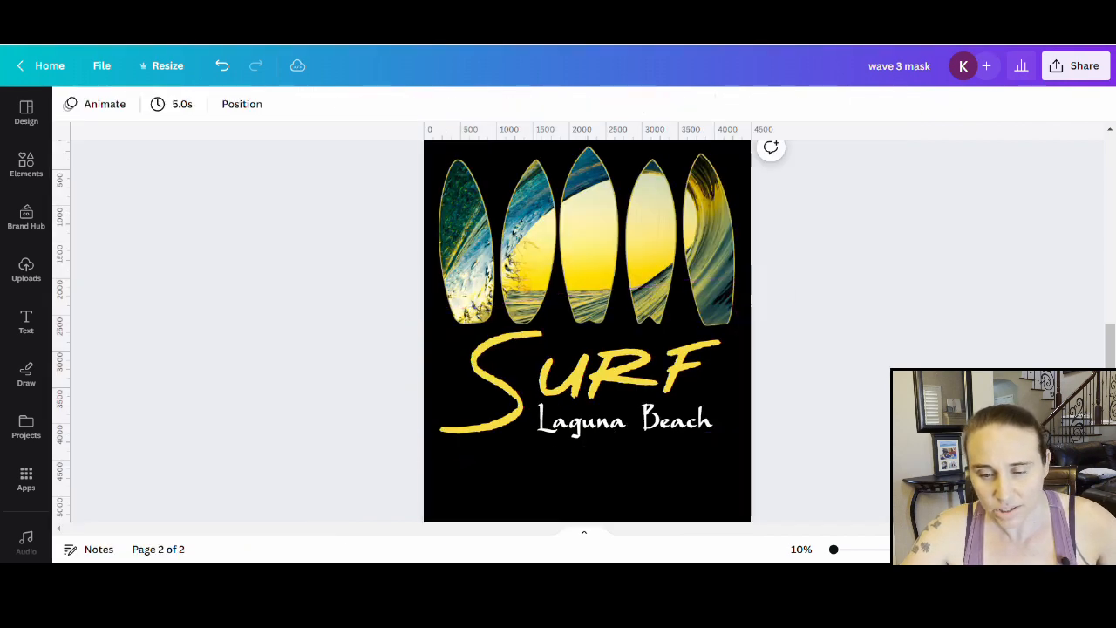
Try bright blue, light blue #81D4FA and olive #AAA752 as the color of "Laguna Beach"
click(598, 431)
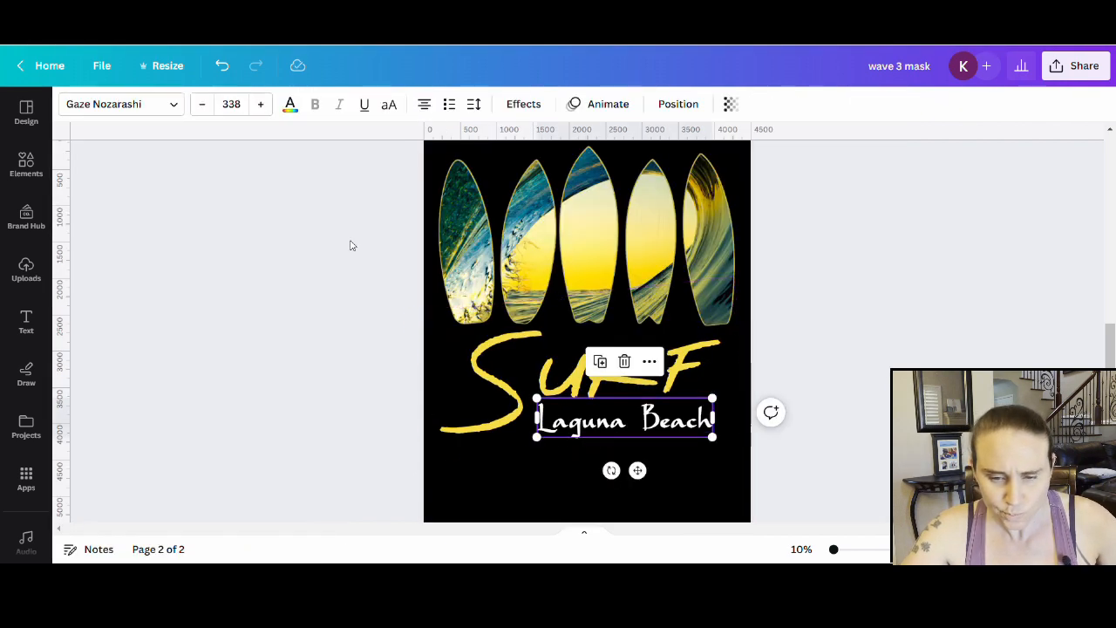
click(290, 106)
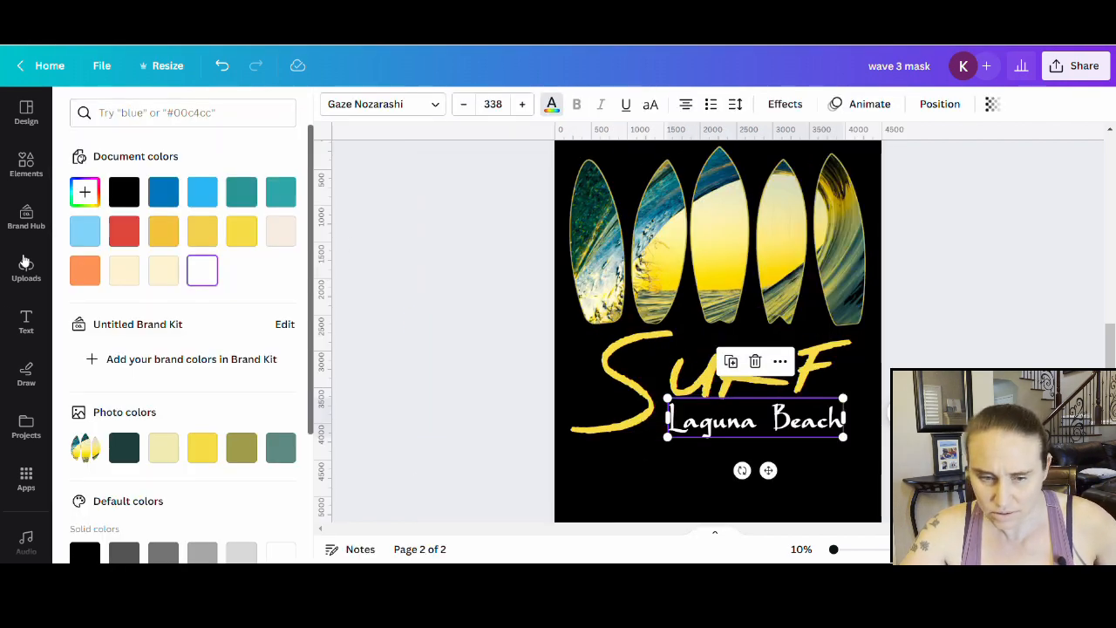
click(281, 193)
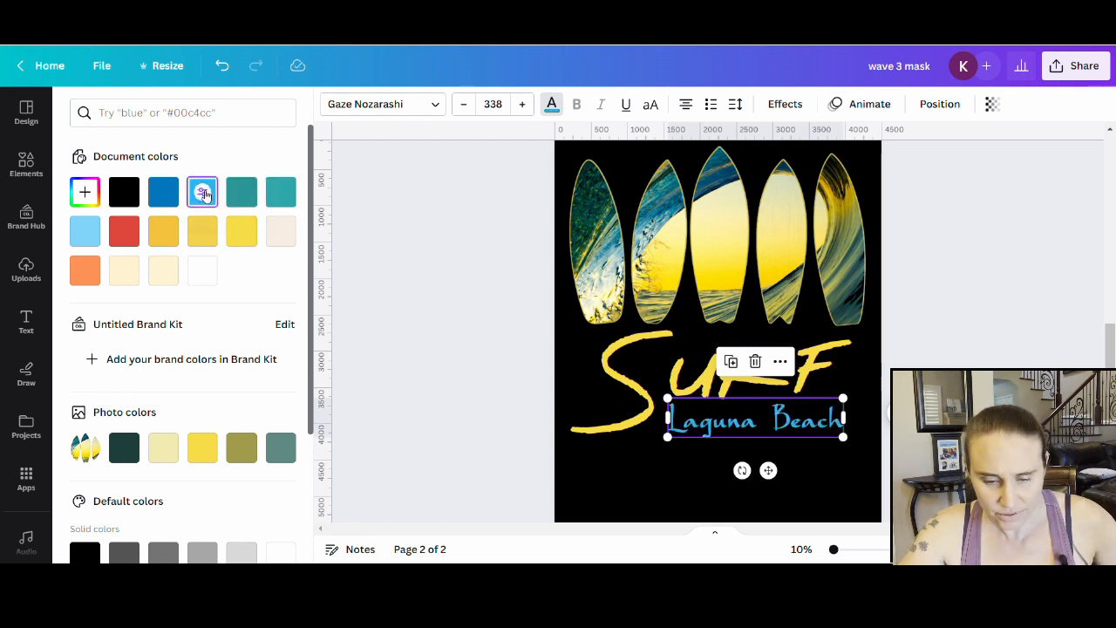
click(84, 231)
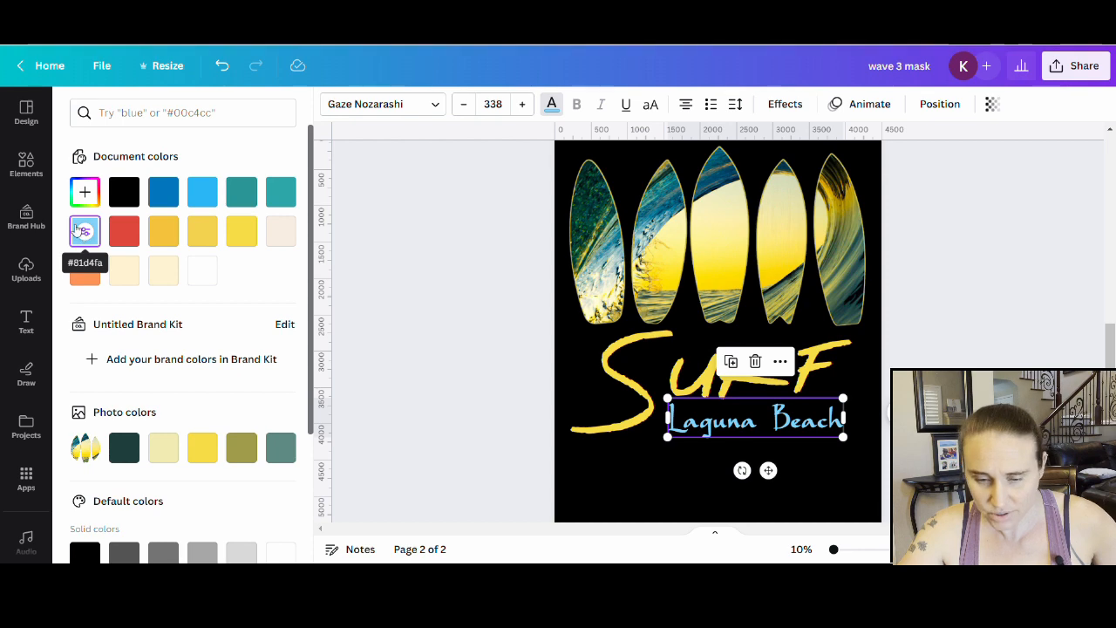
click(243, 455)
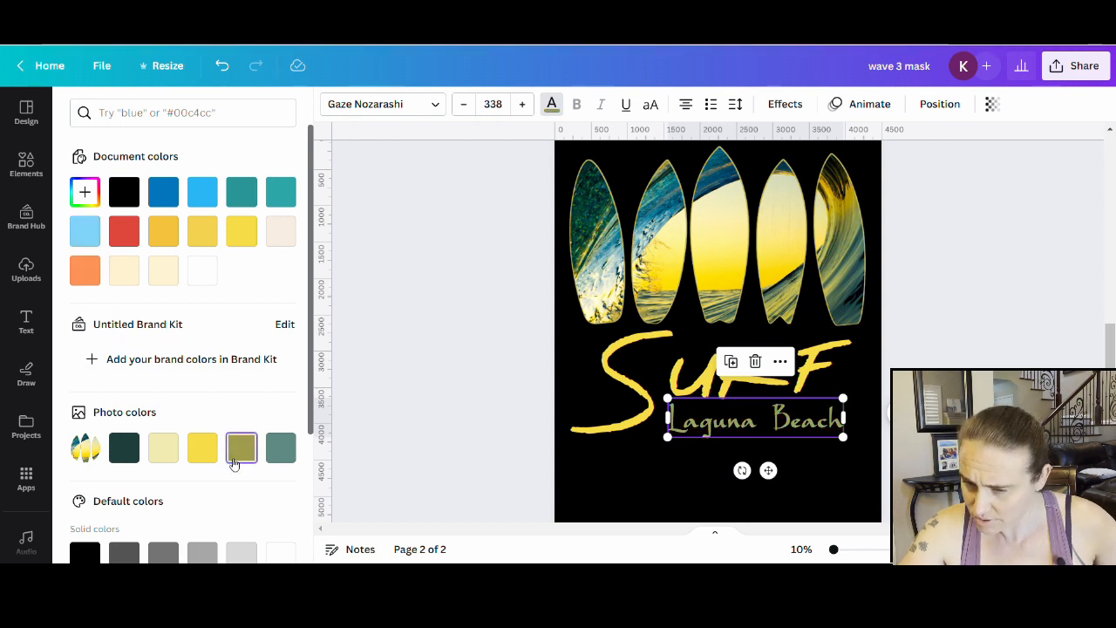
click(85, 191)
click(186, 252)
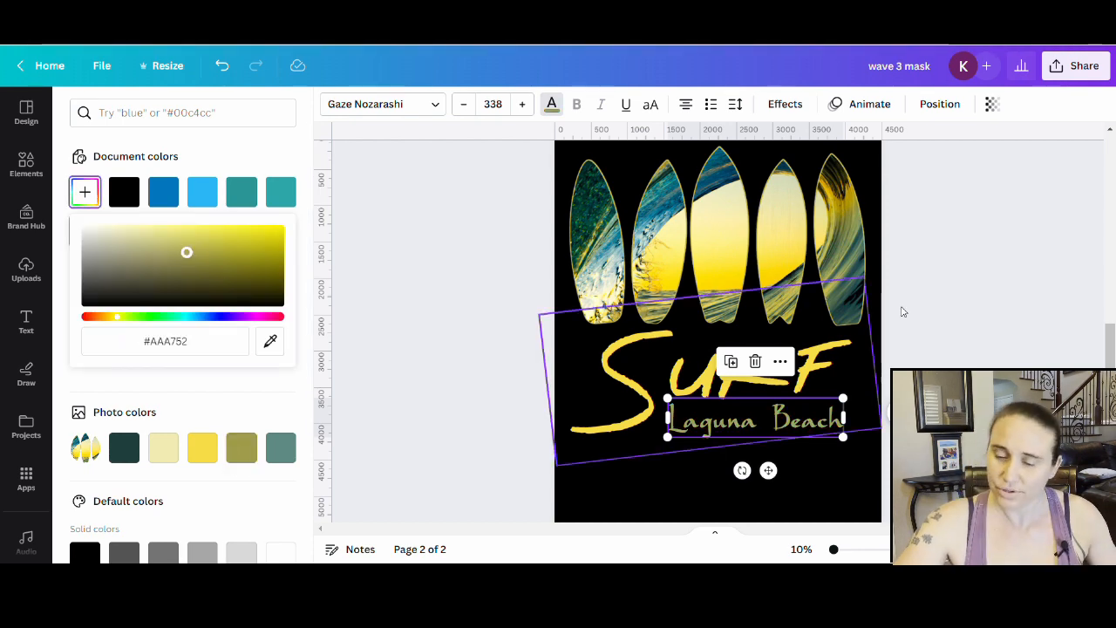
click(998, 343)
click(921, 356)
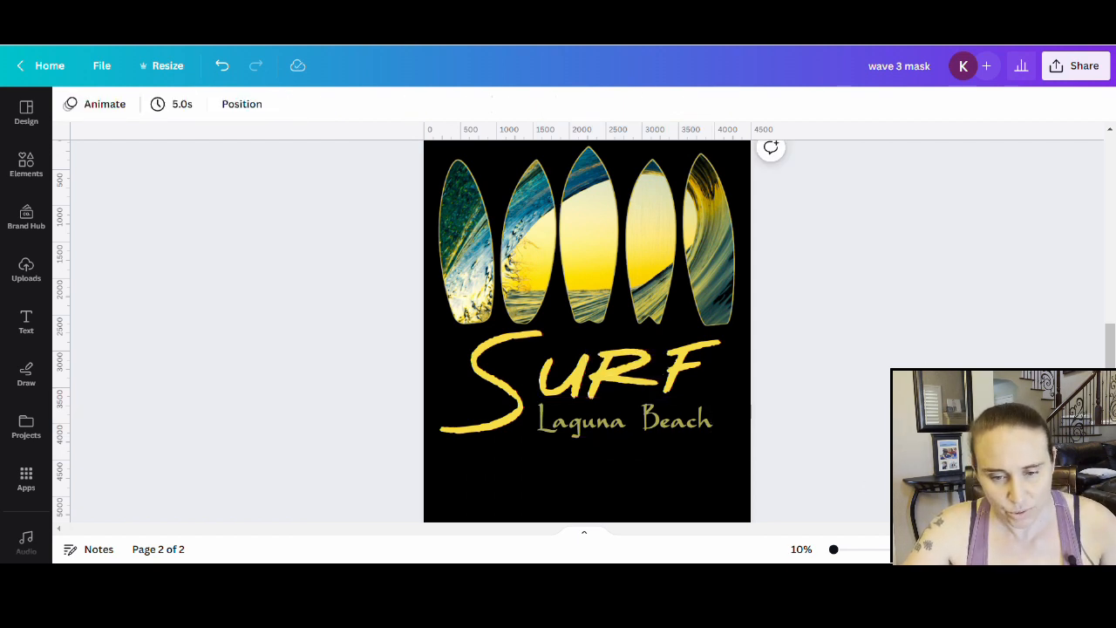
Recolor "Laguna Beach" with a custom muted teal matching the surfboards and deselect the text
click(649, 413)
click(292, 106)
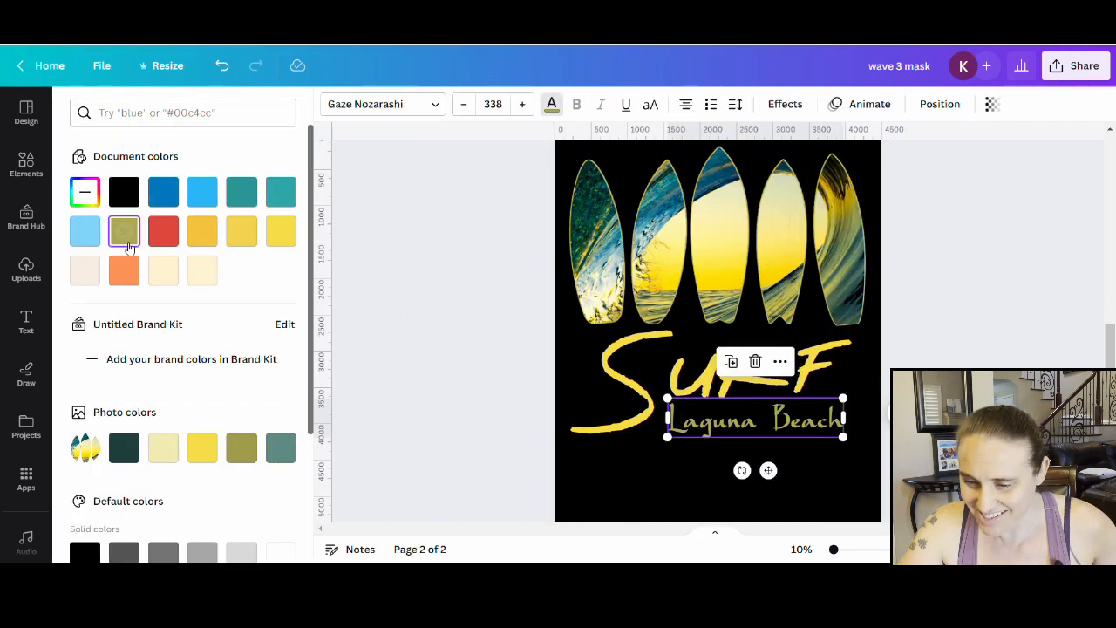
click(85, 192)
click(377, 351)
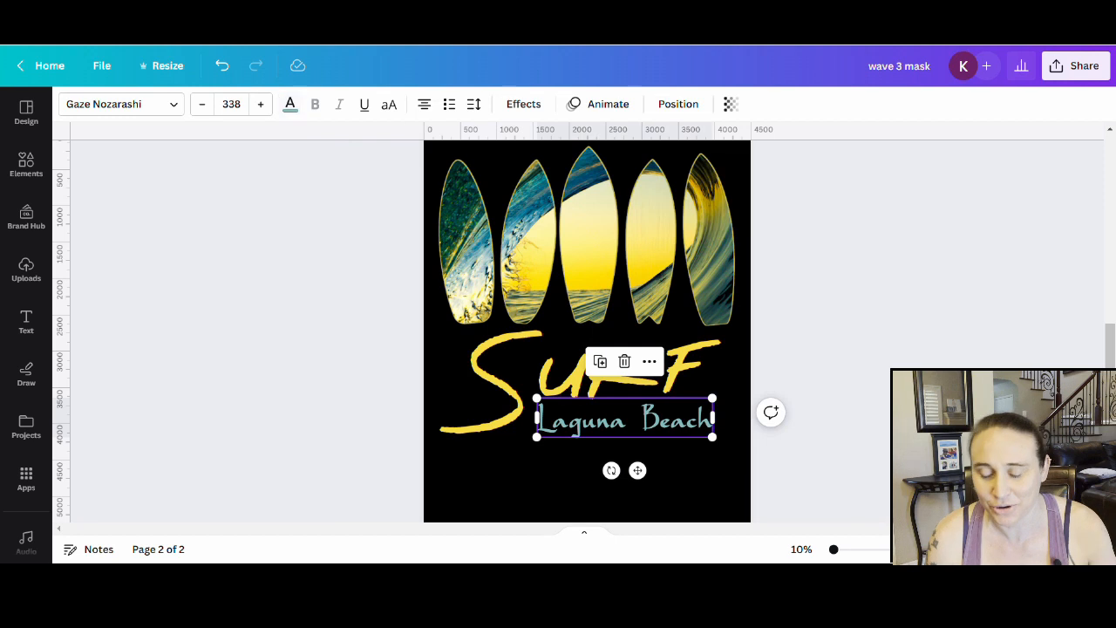
click(779, 424)
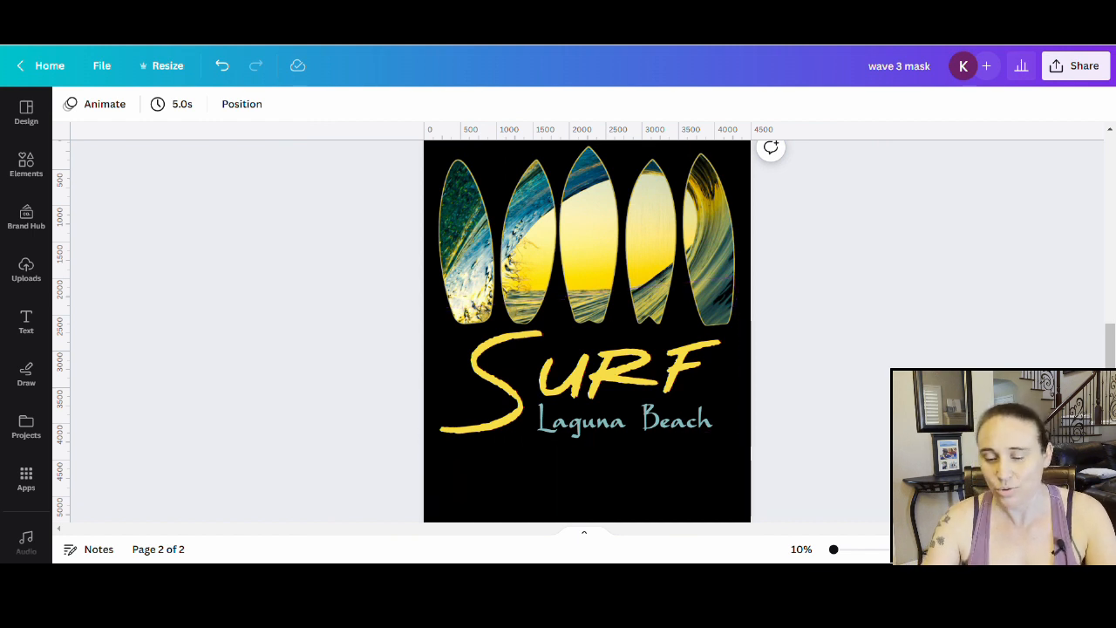
Rename the design "surf laguna beach"
click(899, 67)
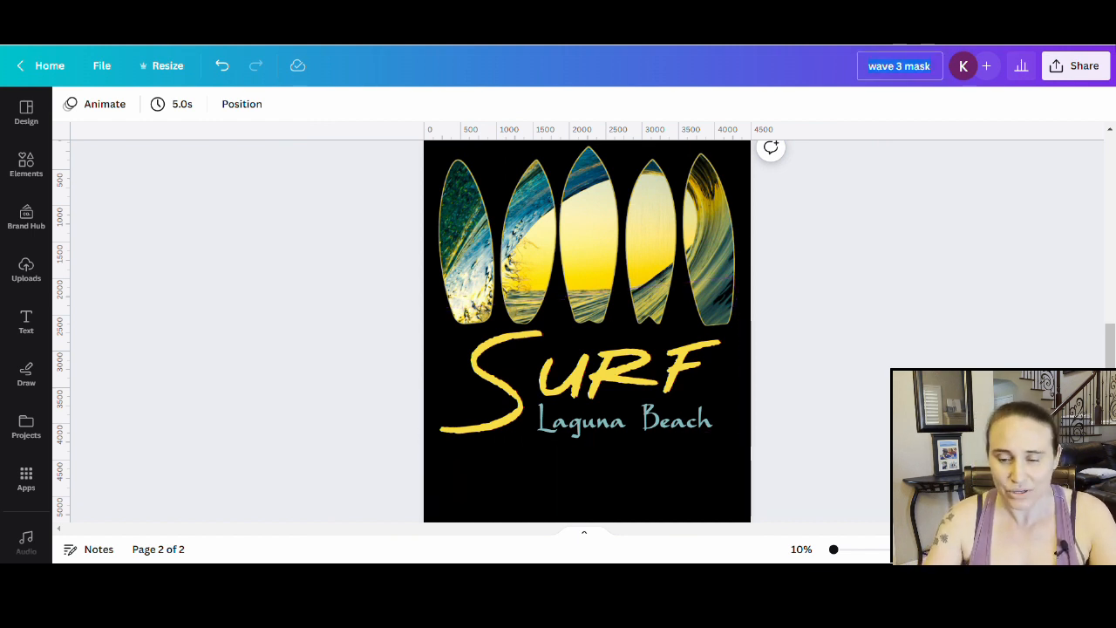
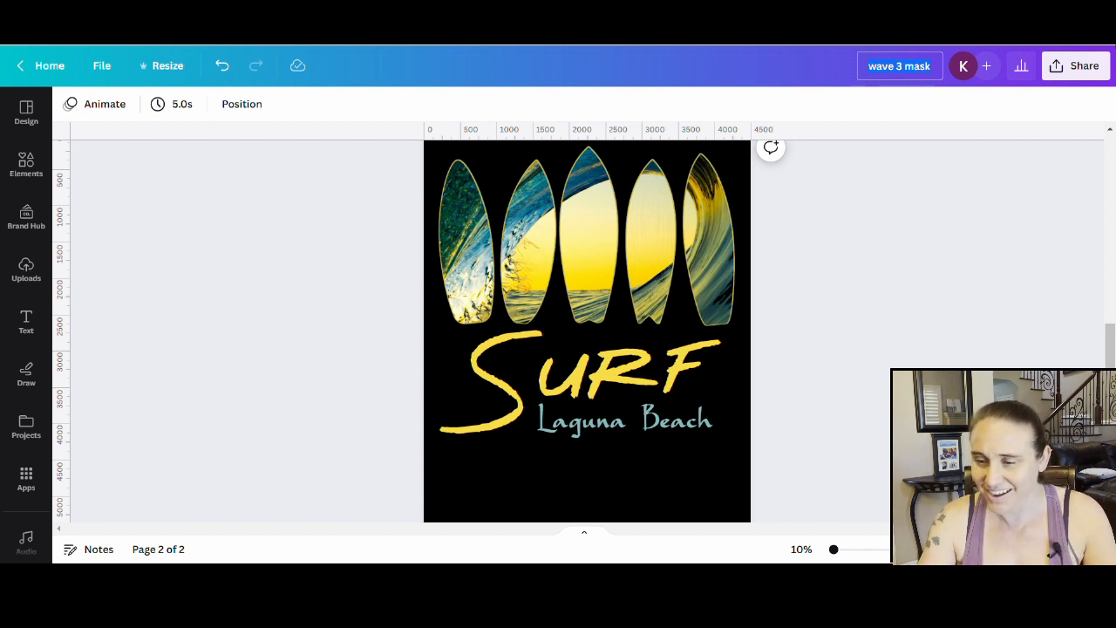
text(s)
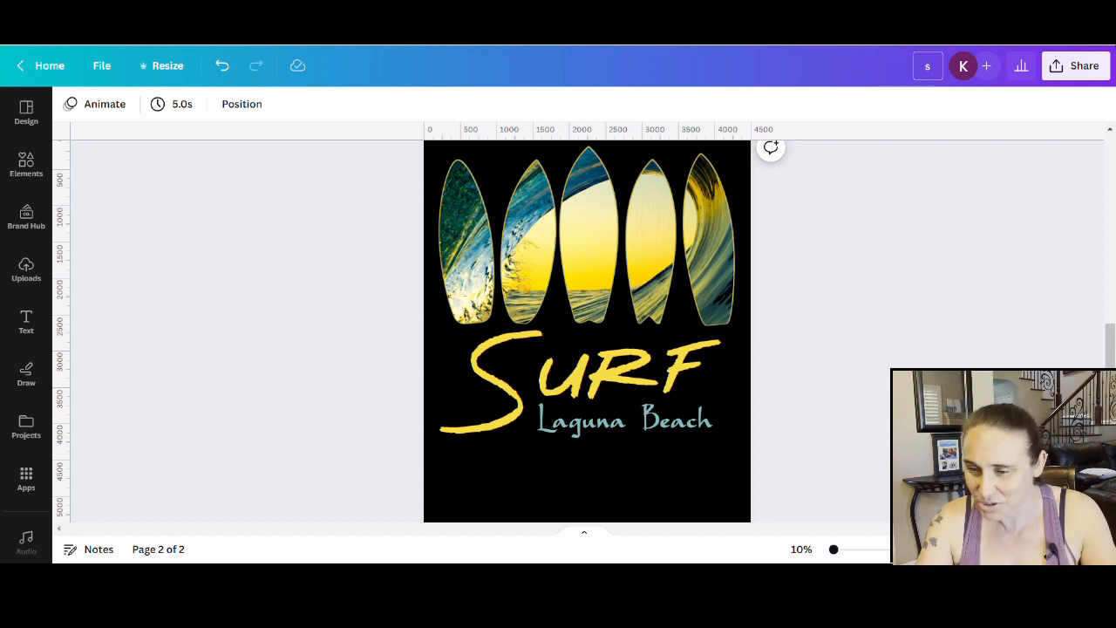
text(ur)
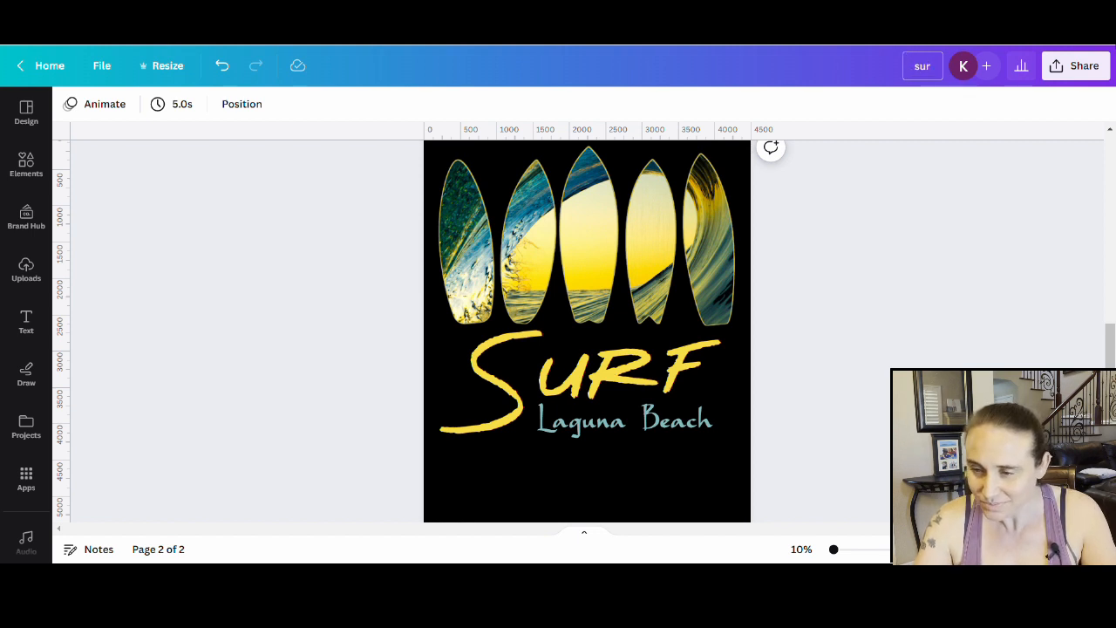
text(t)
text( l)
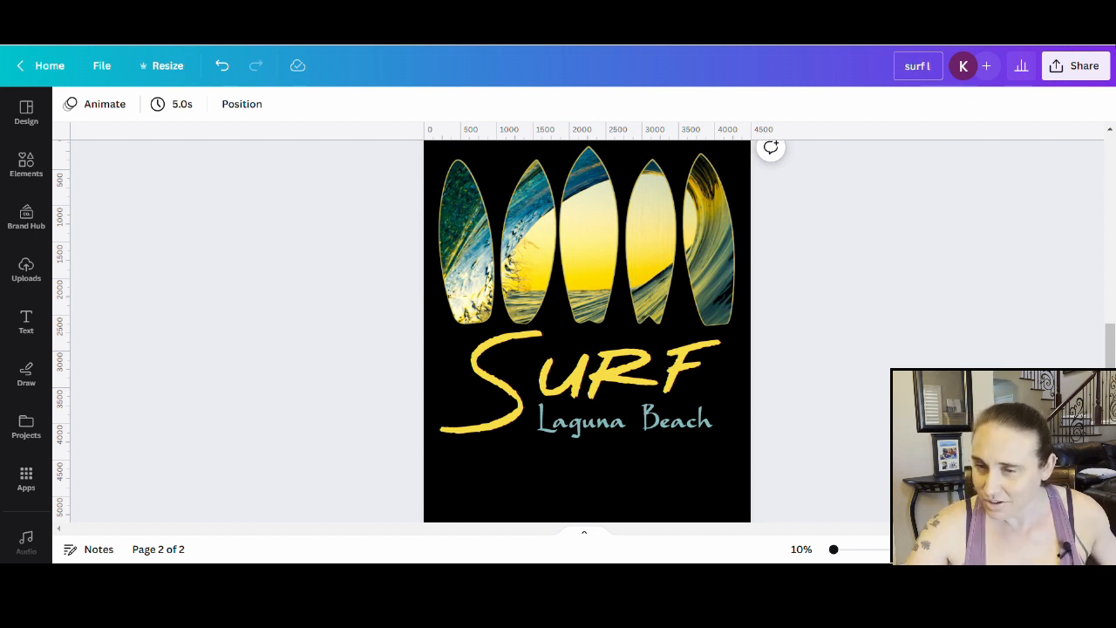
text(aguna b)
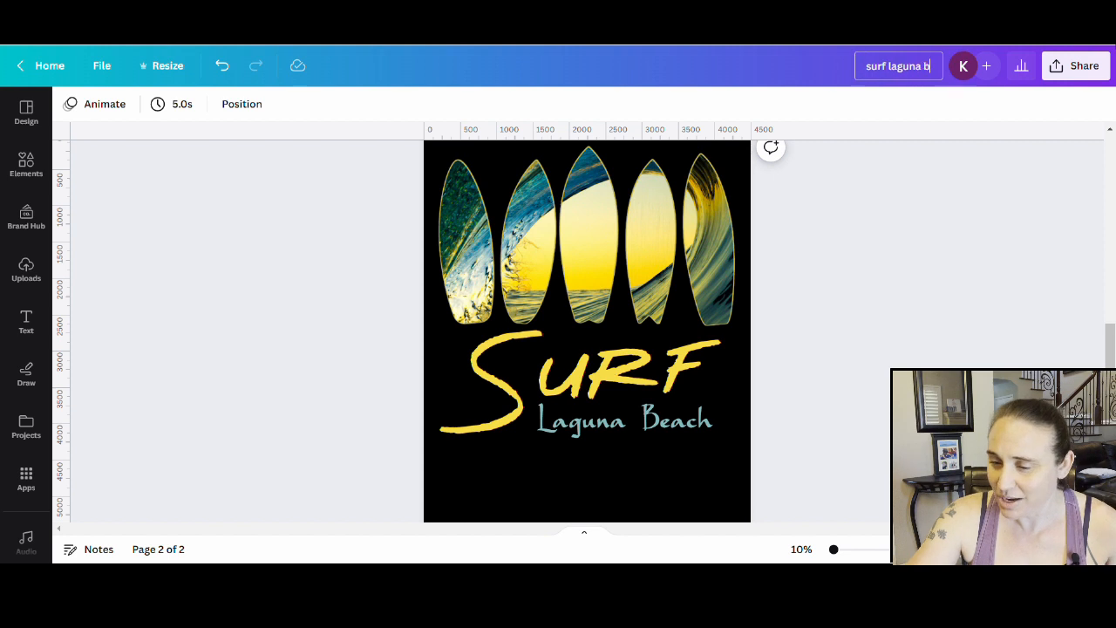
text(each)
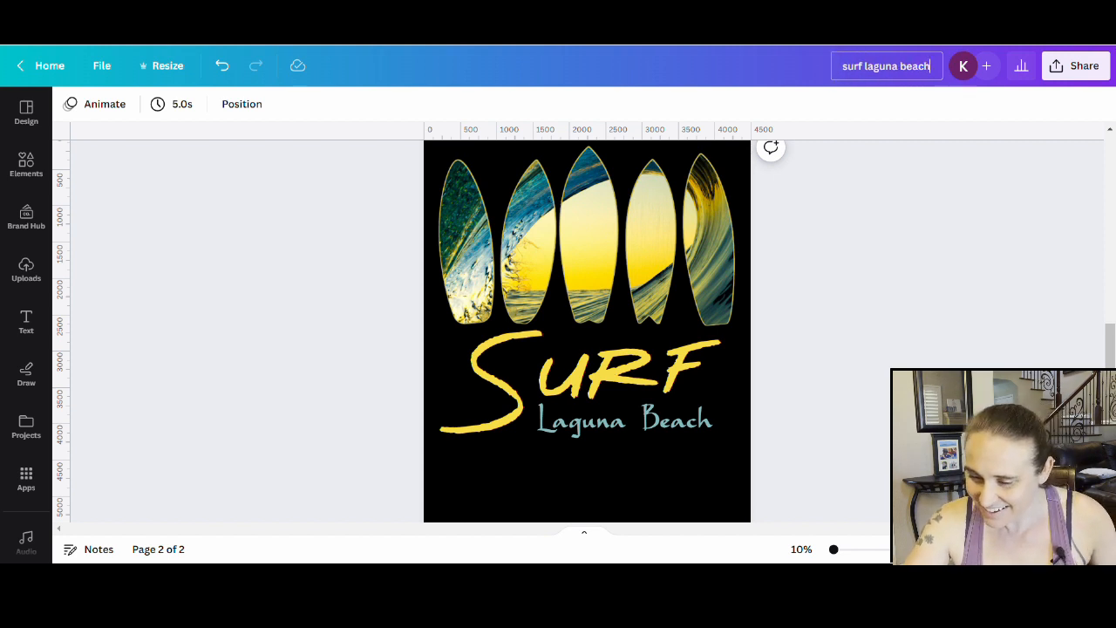
key(Return)
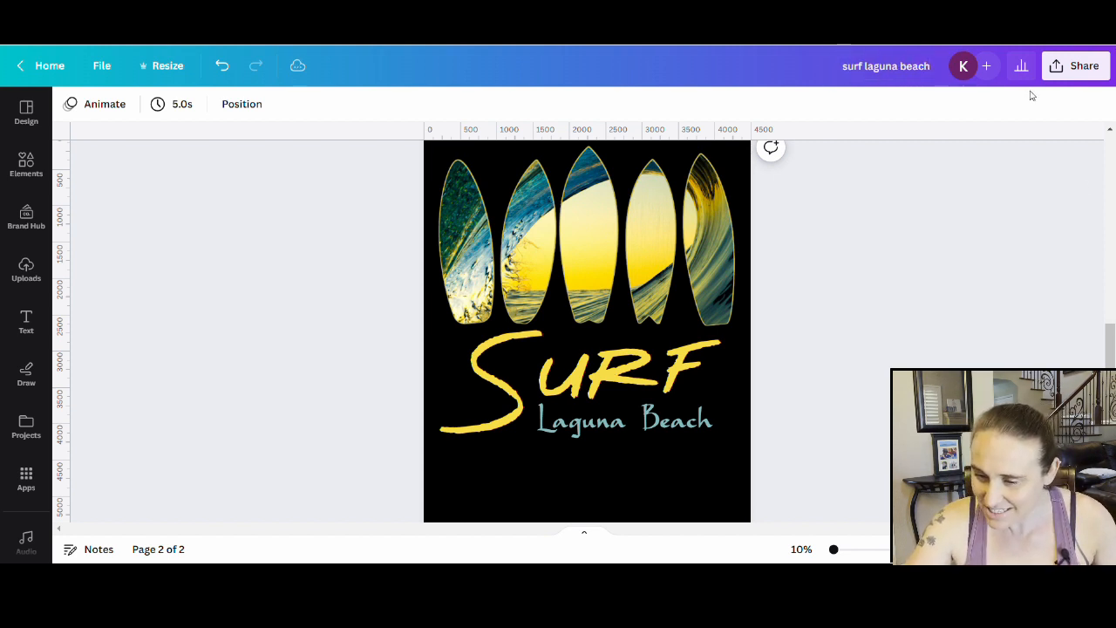
Download only page 2 as a 4,500 × 5,400 px PNG with a transparent background
click(1075, 65)
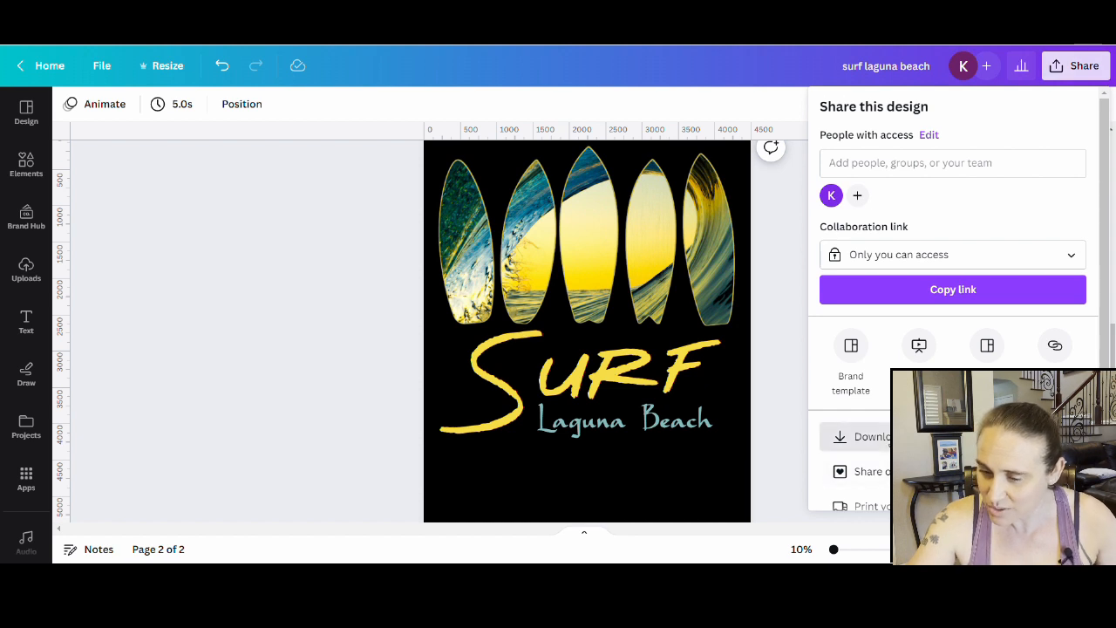
click(863, 436)
click(877, 253)
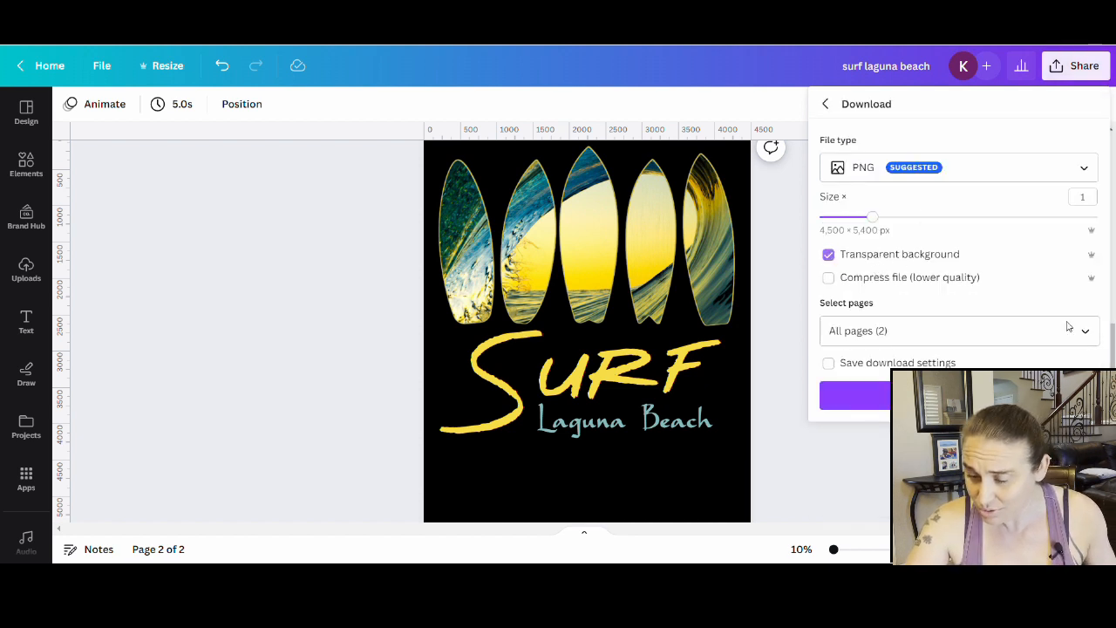
click(1084, 330)
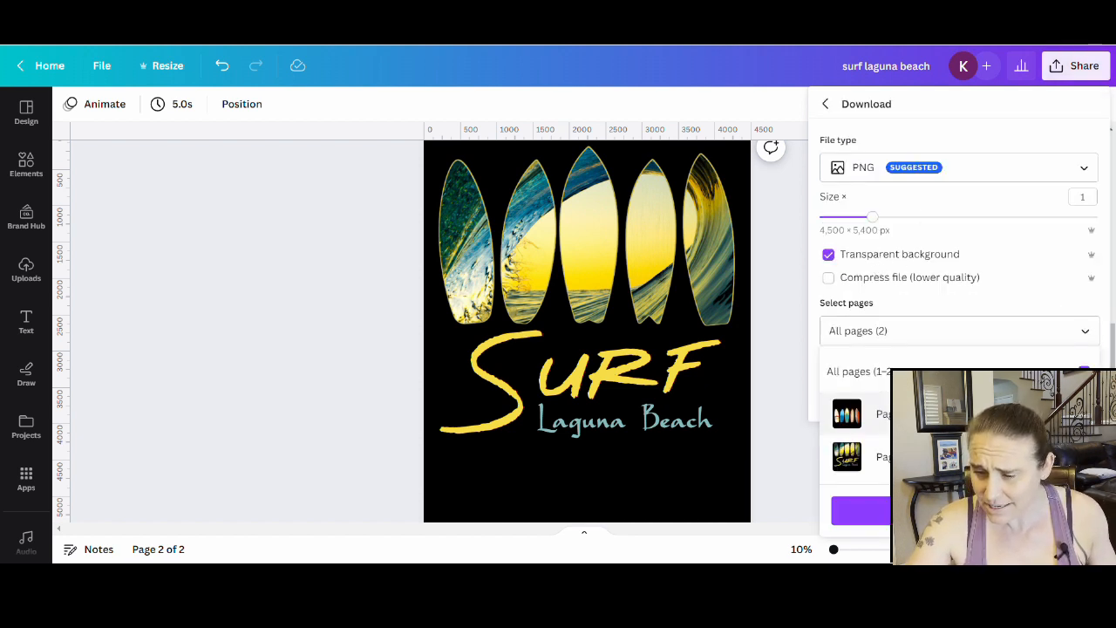
click(1082, 414)
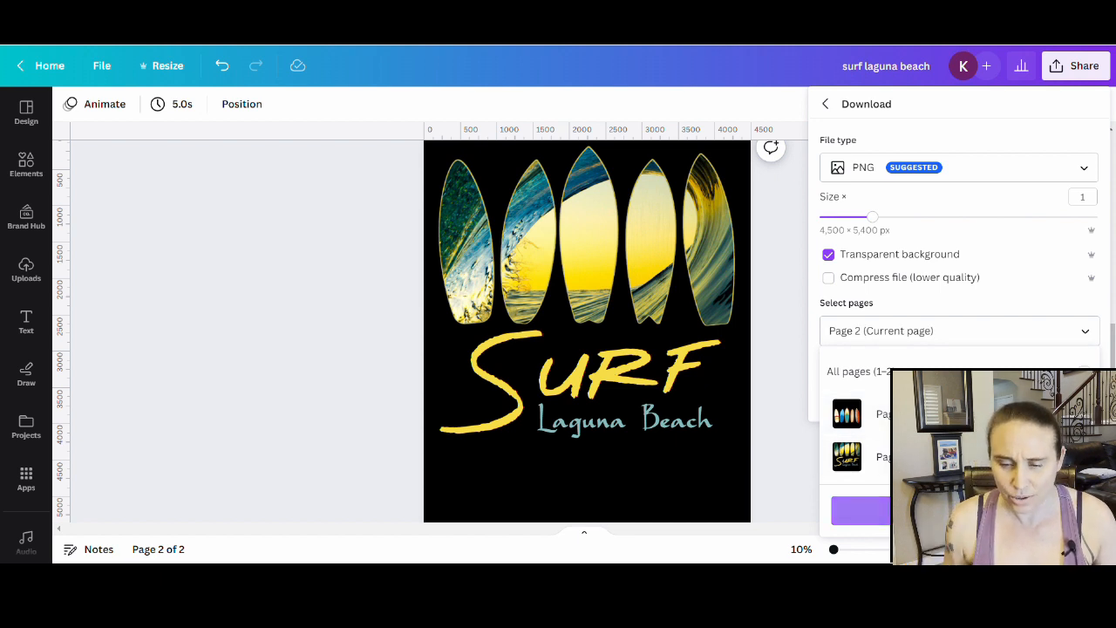
click(959, 511)
click(871, 395)
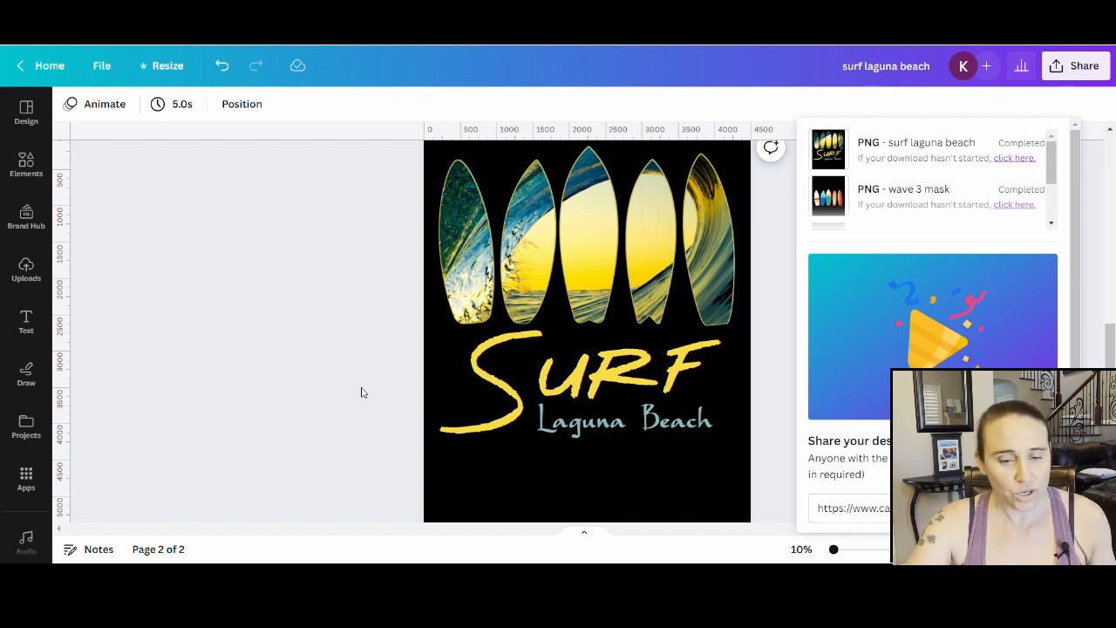
click(365, 401)
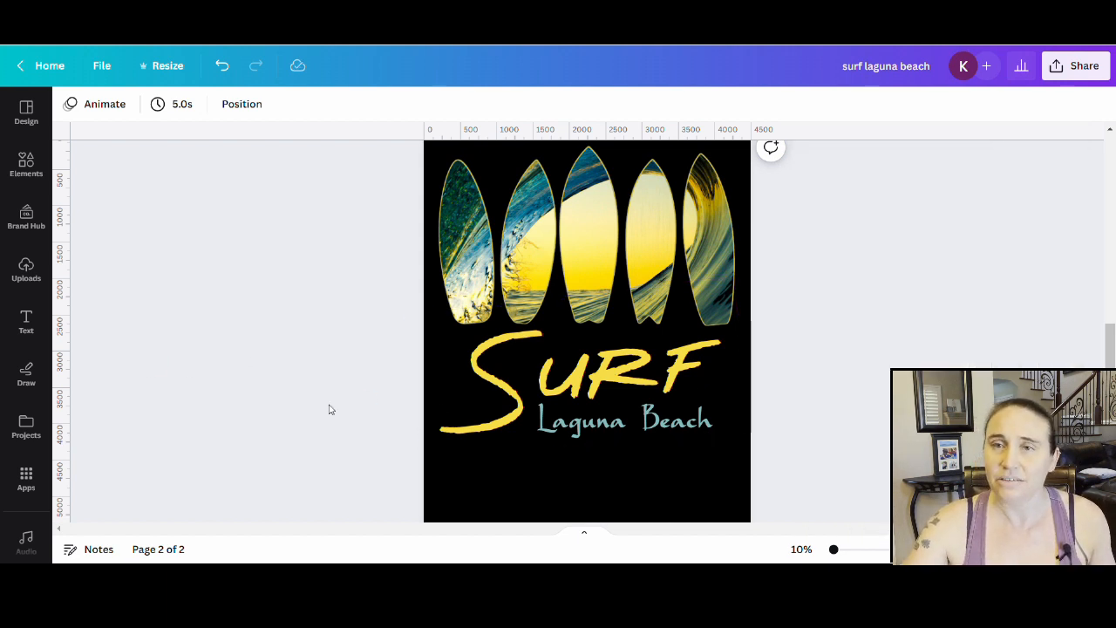